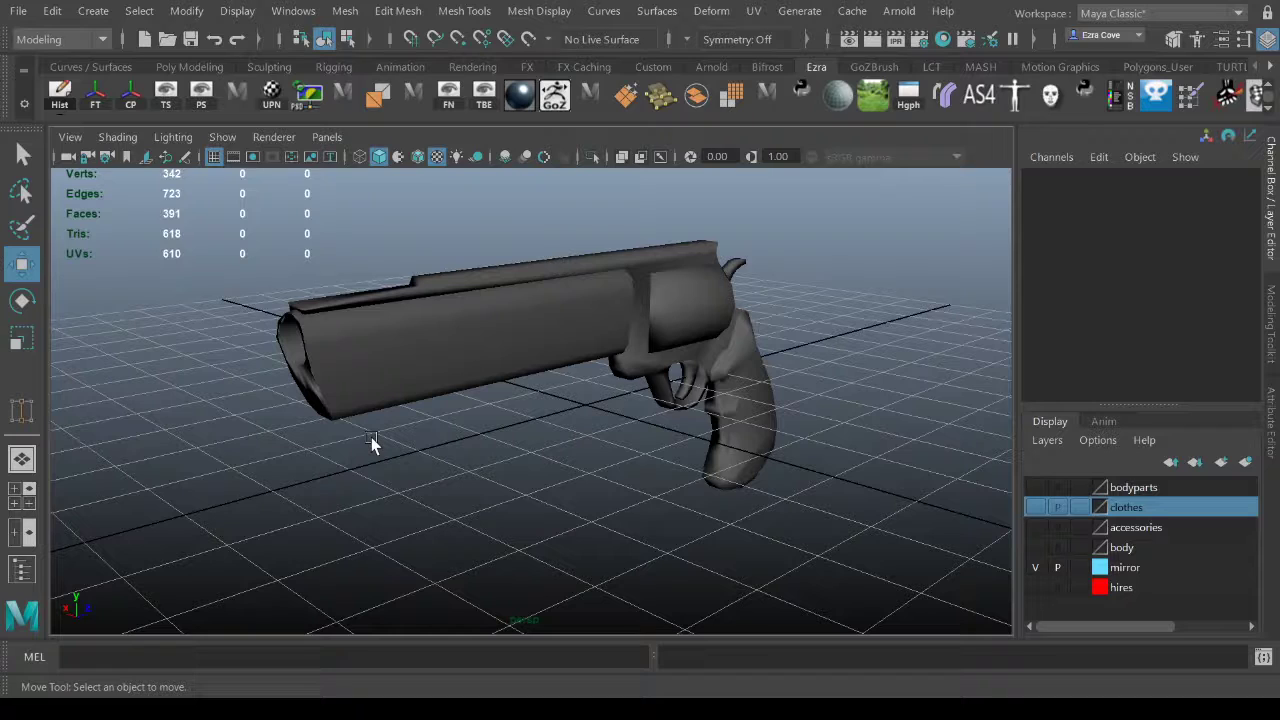
Inspect the revolver from both sides and pick out its separate mesh parts, such as the barrel, frame and grip.
alt+drag(497, 351, 553, 384)
click(481, 331)
alt+drag(645, 352, 624, 345)
click(622, 343)
click(629, 296)
click(764, 456)
alt+drag(764, 456, 748, 417)
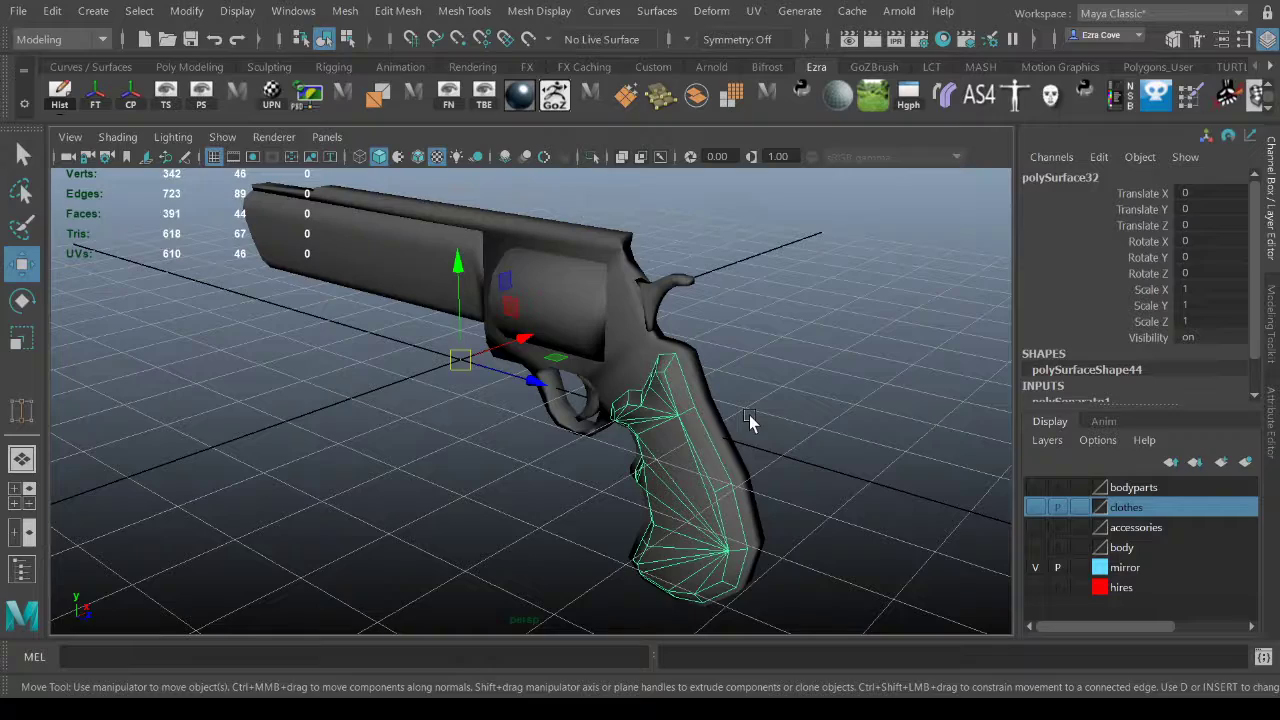
alt+drag(751, 423, 934, 409)
alt+drag(778, 424, 466, 304)
click(475, 291)
alt+drag(650, 279, 588, 294)
click(604, 289)
click(623, 246)
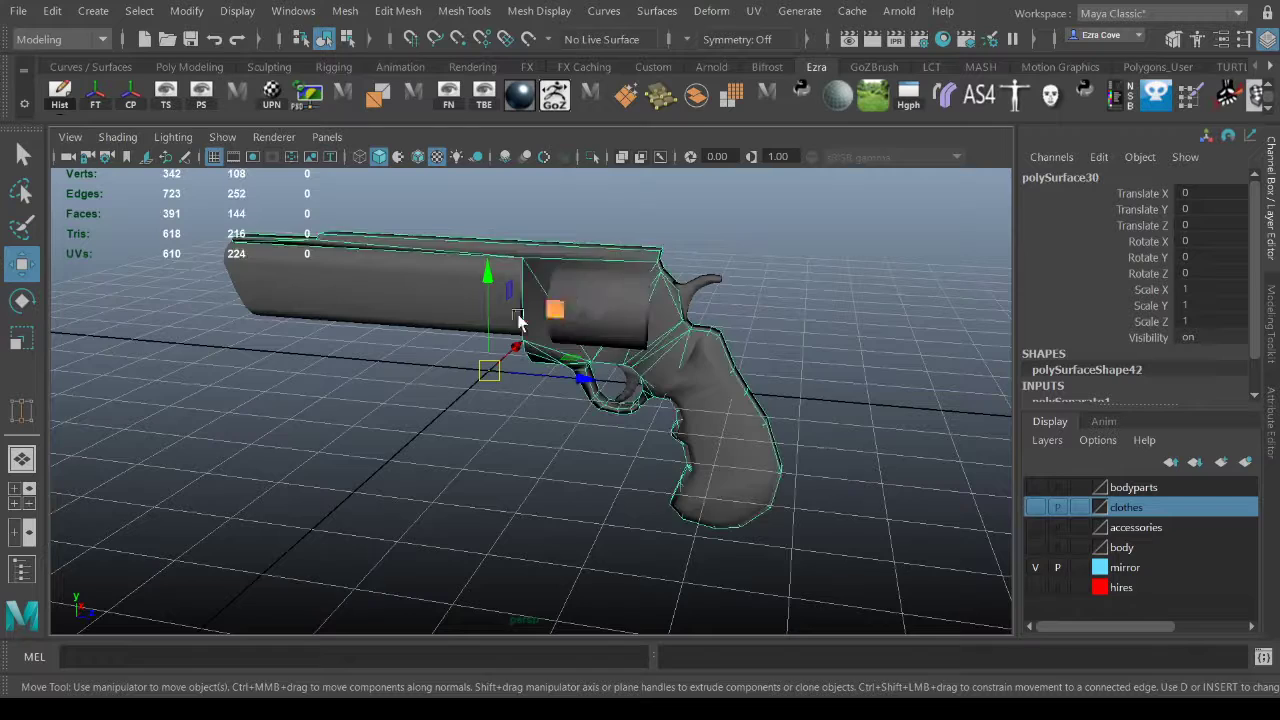
alt+drag(519, 320, 612, 318)
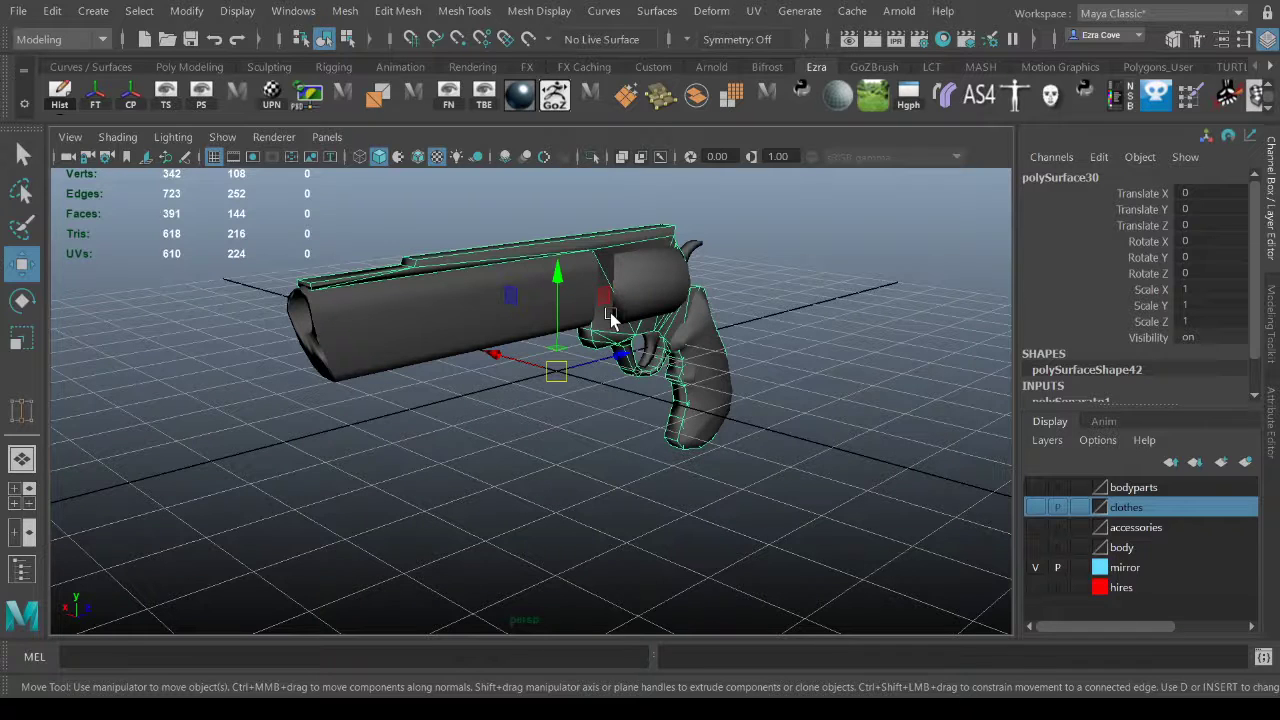
Isolate the barrel mesh by hiding all the other revolver parts.
click(413, 336)
alt+drag(634, 420, 583, 414)
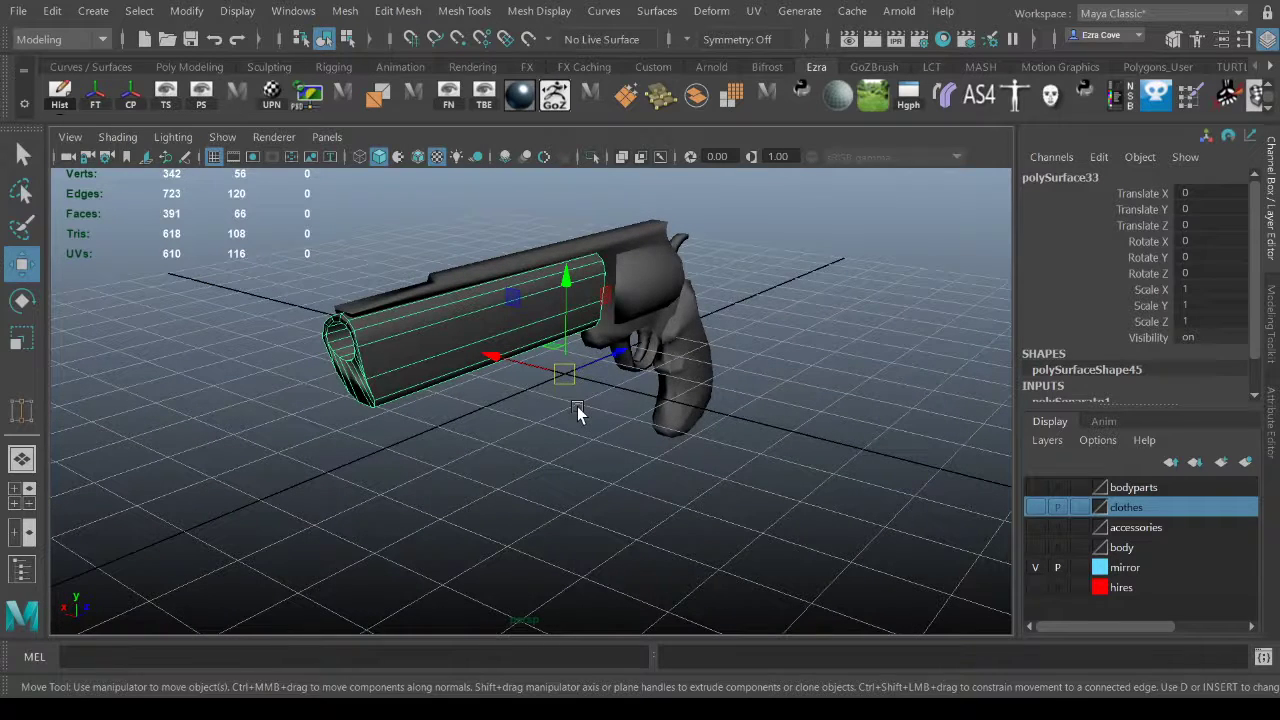
key(alt+h)
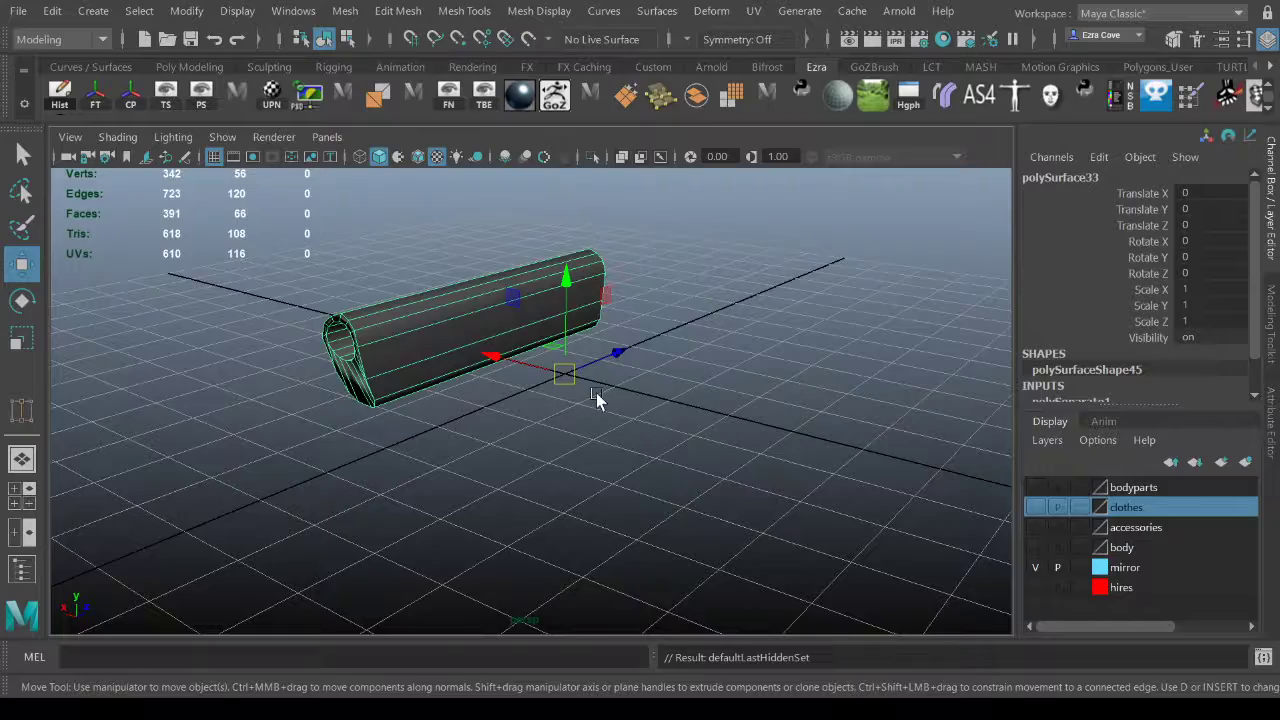
Harden the edge loops around the barrel's front rim.
alt+drag(597, 400, 634, 402)
mouse_move(529, 428)
alt+mouse_down()
mouse_move(588, 418)
mouse_move(344, 418)
mouse_move(468, 411)
mouse_move(529, 425)
alt+mouse_up()
alt+right_drag(529, 425, 460, 371)
alt+drag(460, 371, 523, 369)
alt+right_drag(523, 369, 746, 423)
alt+drag(746, 423, 523, 314)
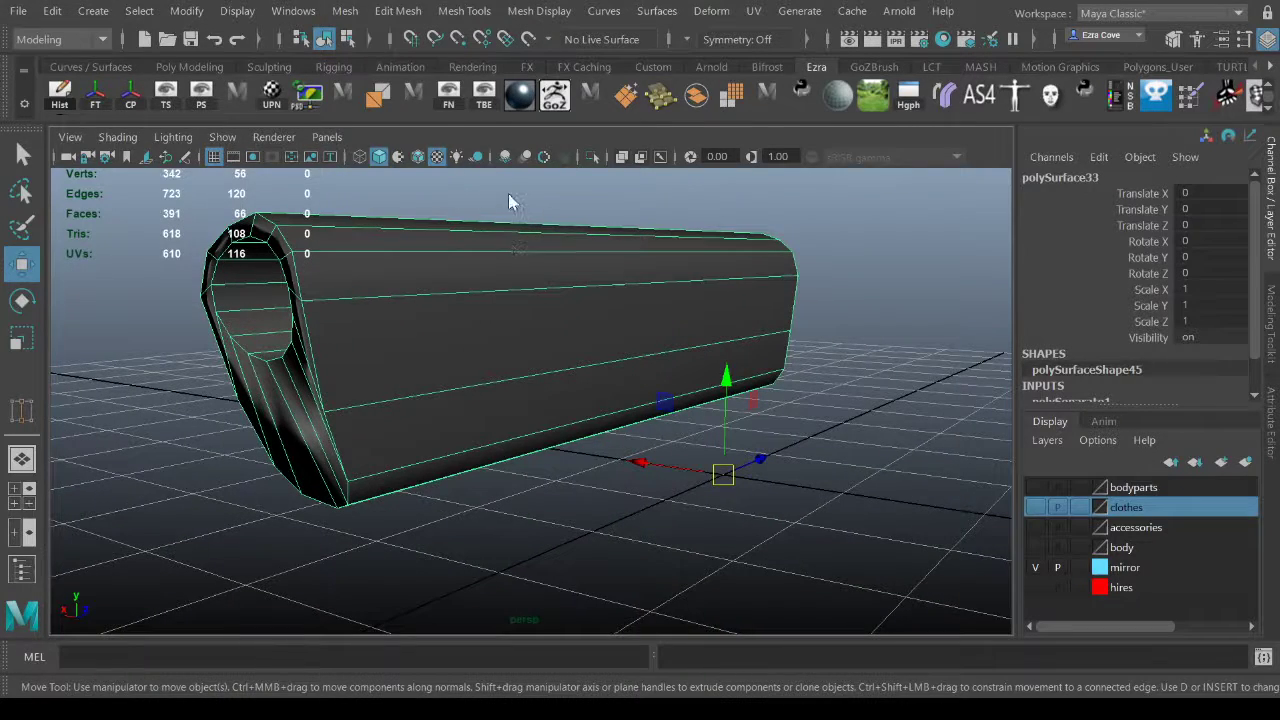
click(486, 208)
alt+drag(486, 208, 470, 220)
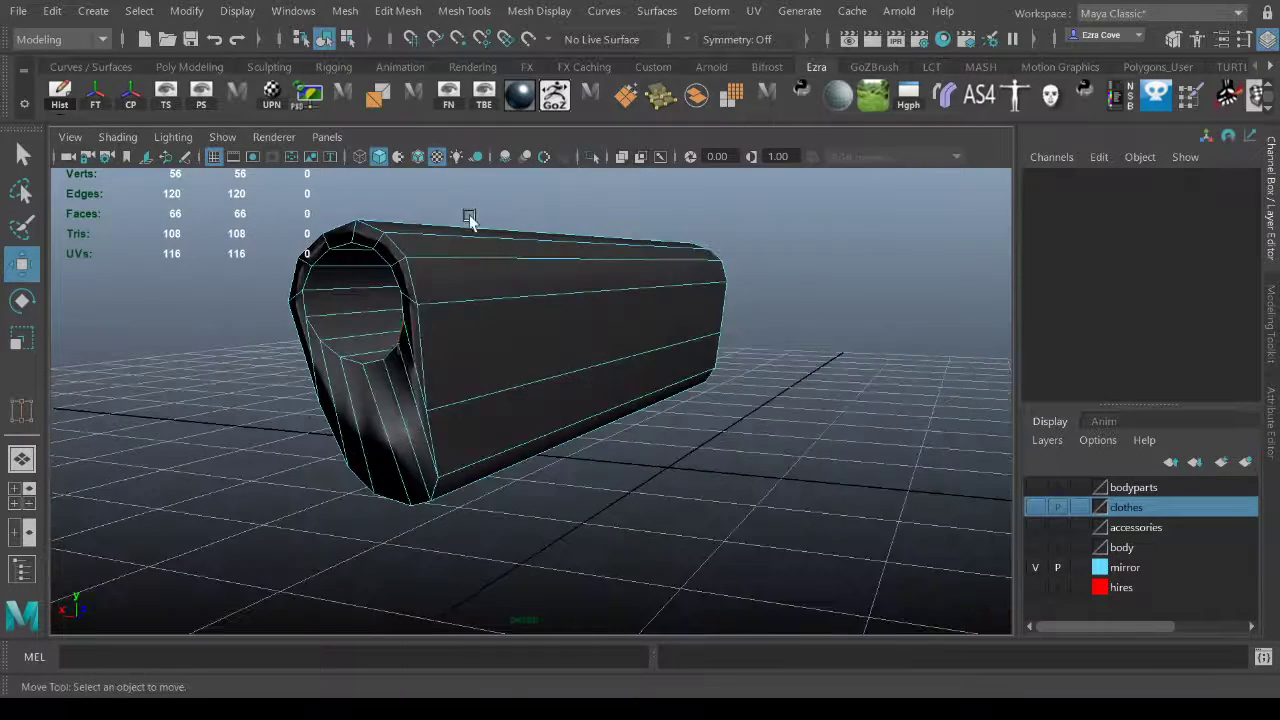
double_click(426, 334)
alt+drag(569, 373, 520, 362)
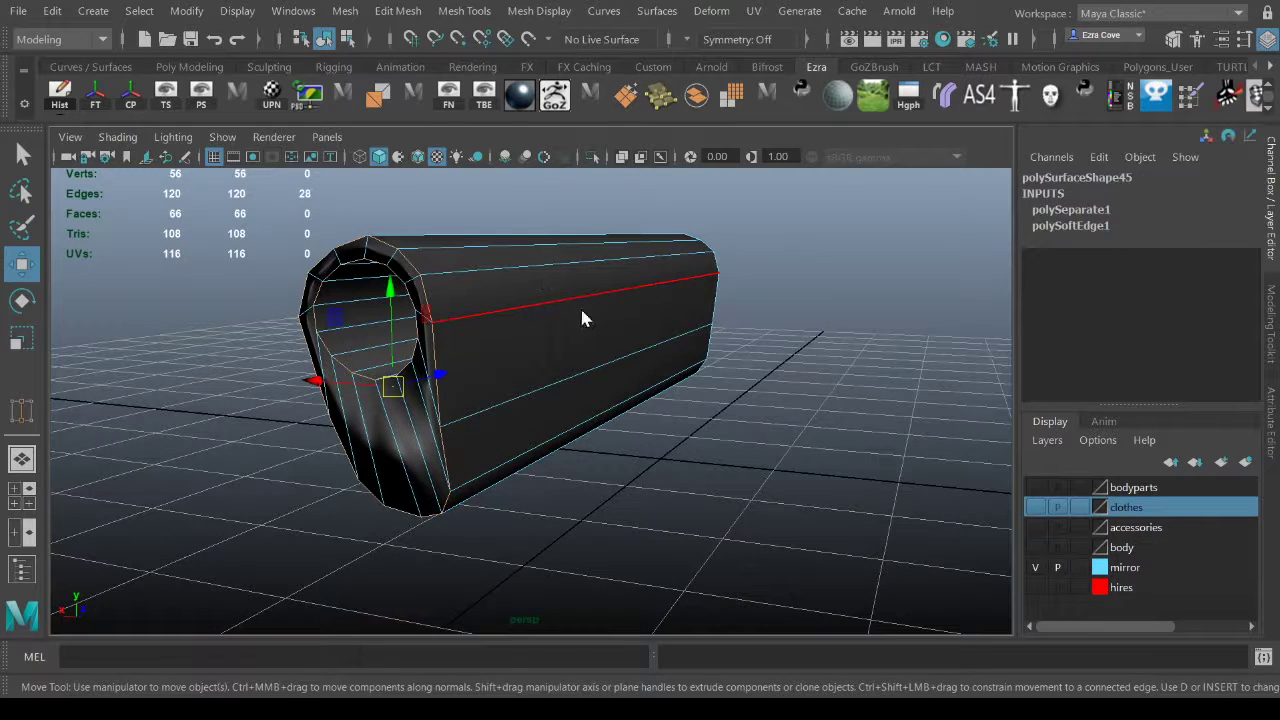
click(761, 436)
Harden the full circular edge loop at the deep end of the barrel's bore.
alt+drag(806, 446, 637, 228)
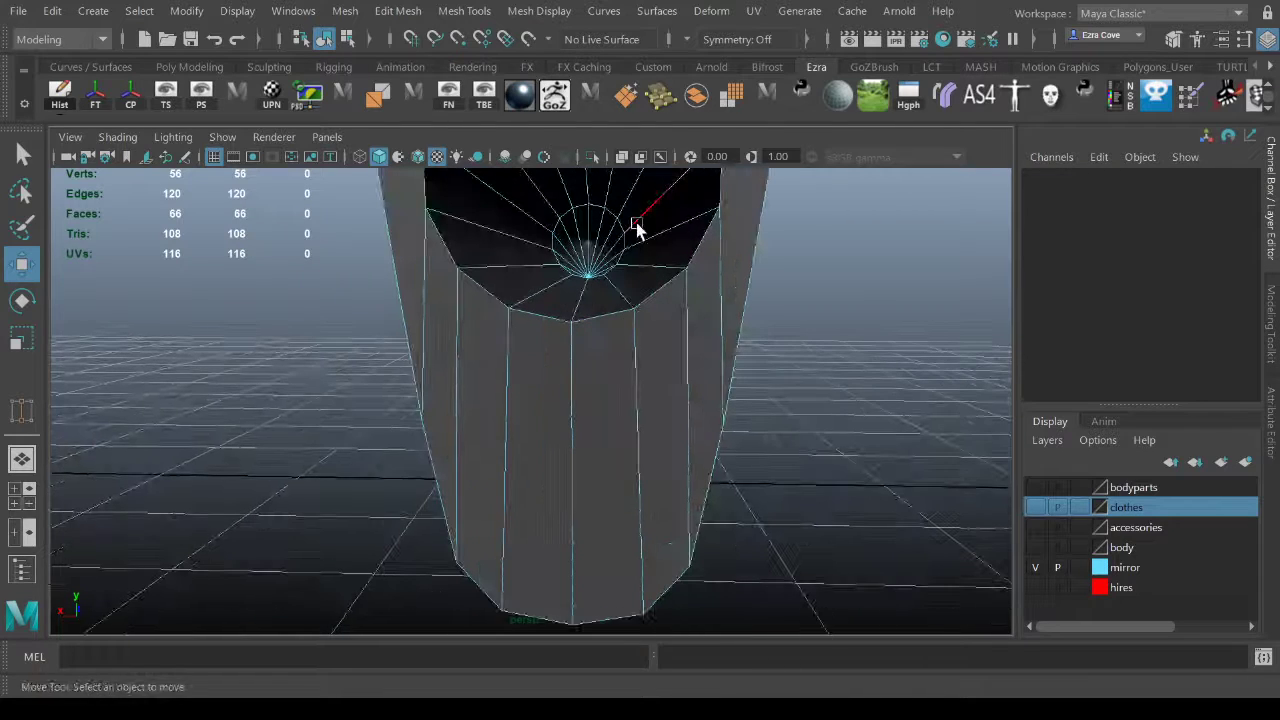
double_click(629, 236)
shift+click(603, 277)
shift+click(583, 280)
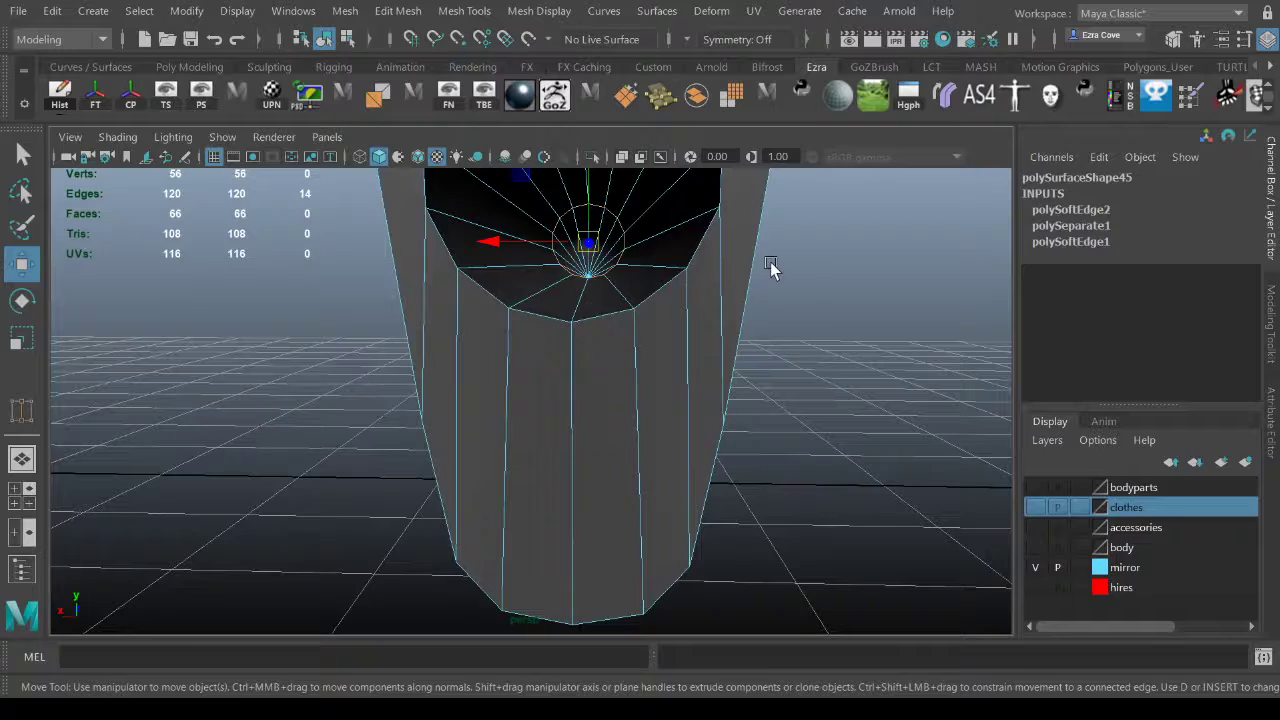
key(g)
Harden the complete edge loop around the barrel's rear end cap.
alt+drag(778, 320, 643, 348)
alt+right_drag(643, 348, 603, 377)
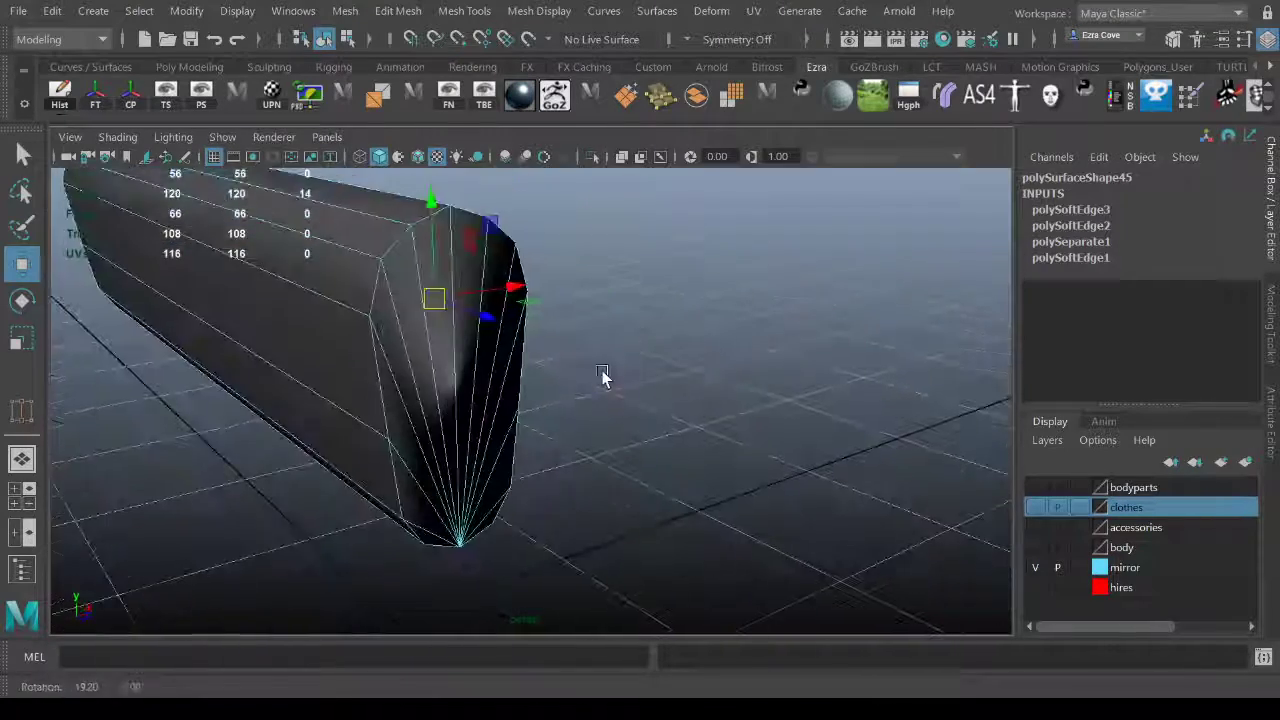
click(603, 377)
double_click(529, 348)
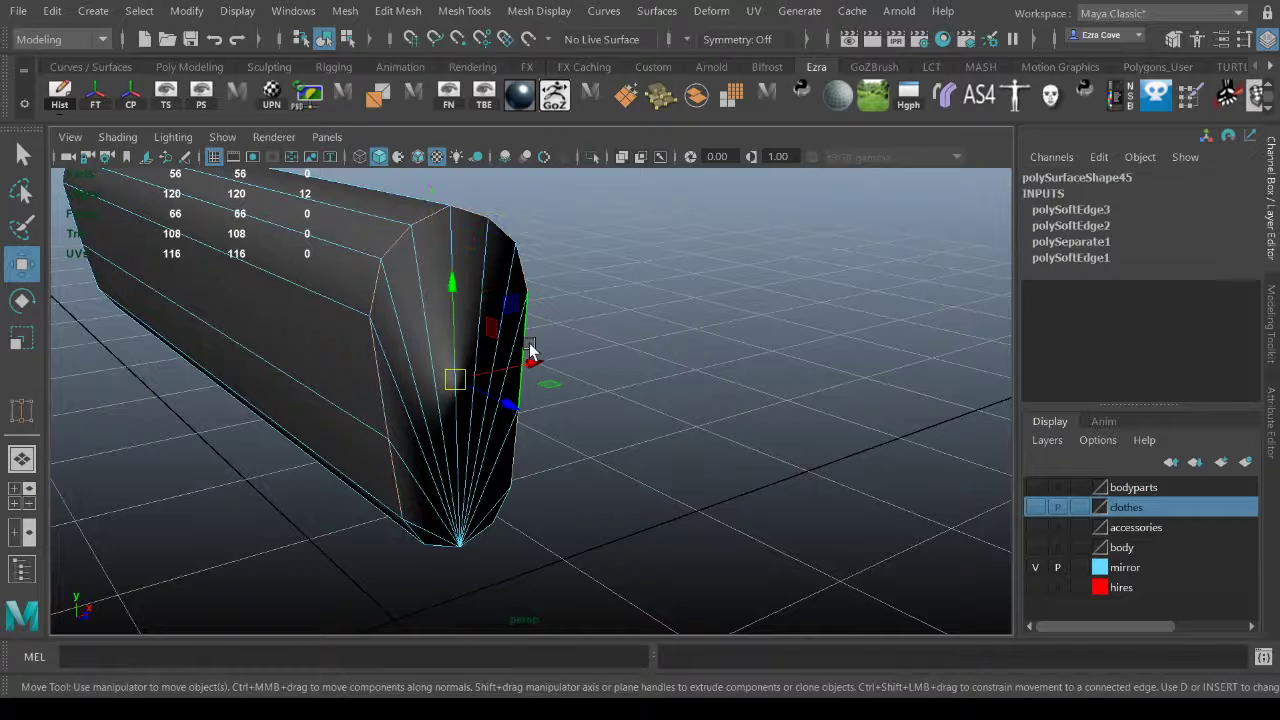
shift+click(487, 534)
key(g)
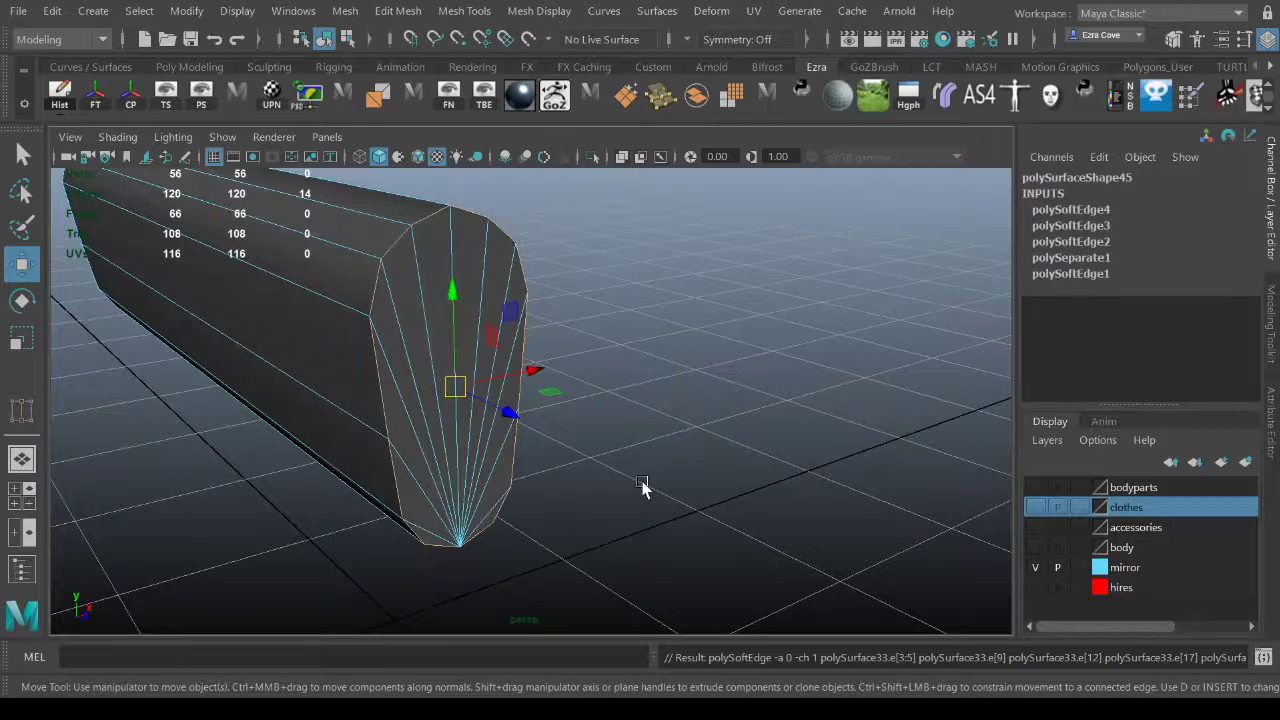
Return the barrel to object selection and bring back the hidden revolver parts.
alt+drag(607, 489, 655, 470)
alt+right_drag(655, 470, 568, 425)
click(683, 408)
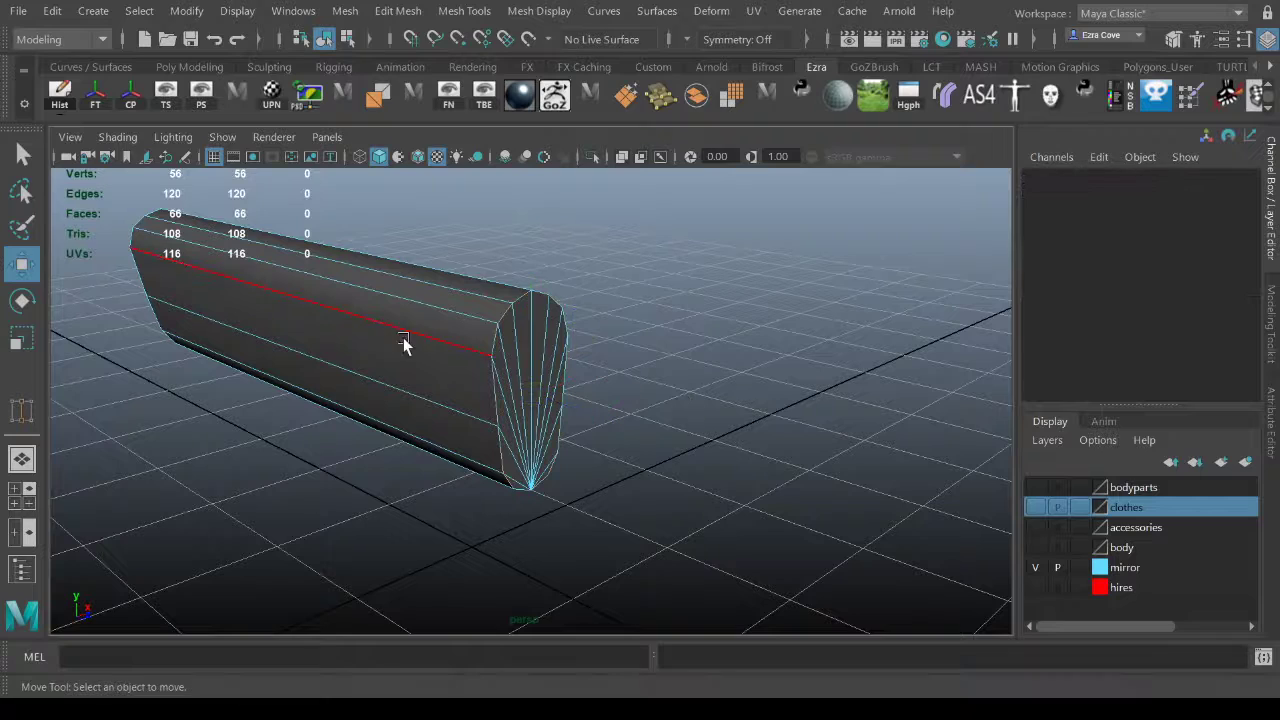
alt+drag(714, 274, 440, 376)
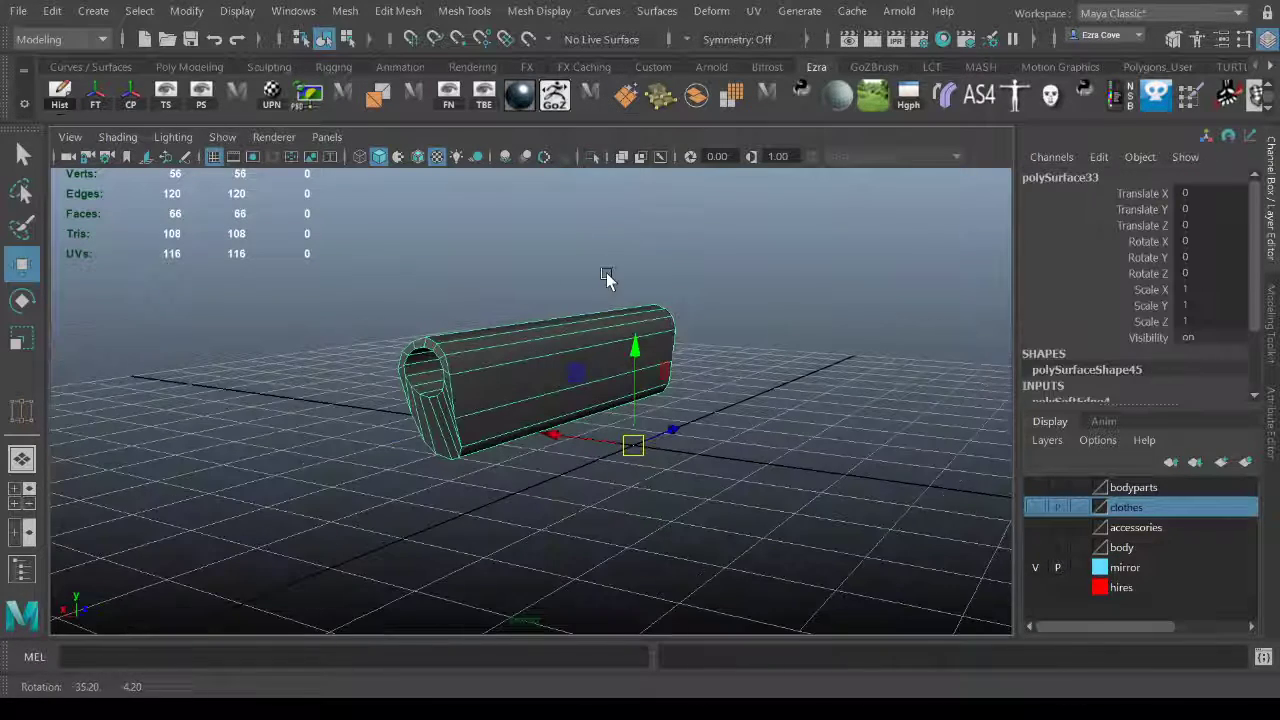
key(ctrl+shift+h)
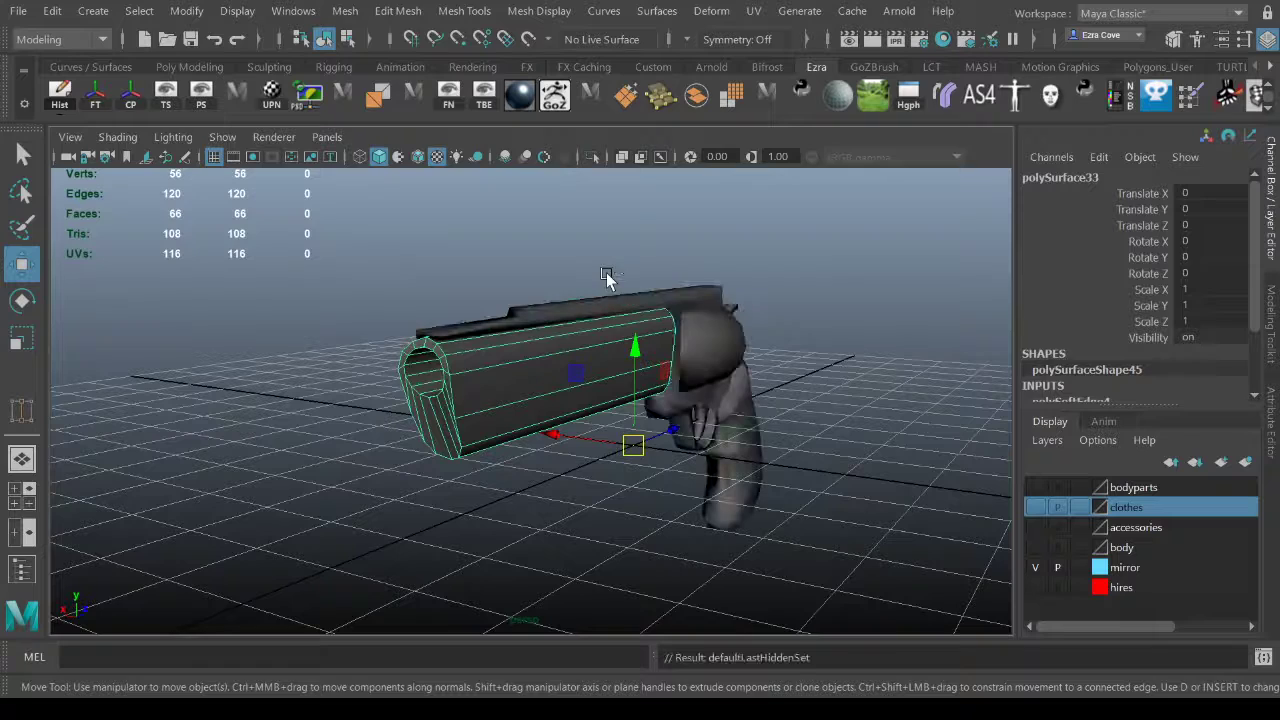
Isolate the revolver's frame mesh by hiding every other part.
click(780, 271)
alt+drag(771, 277, 691, 271)
click(630, 327)
alt+drag(630, 327, 597, 331)
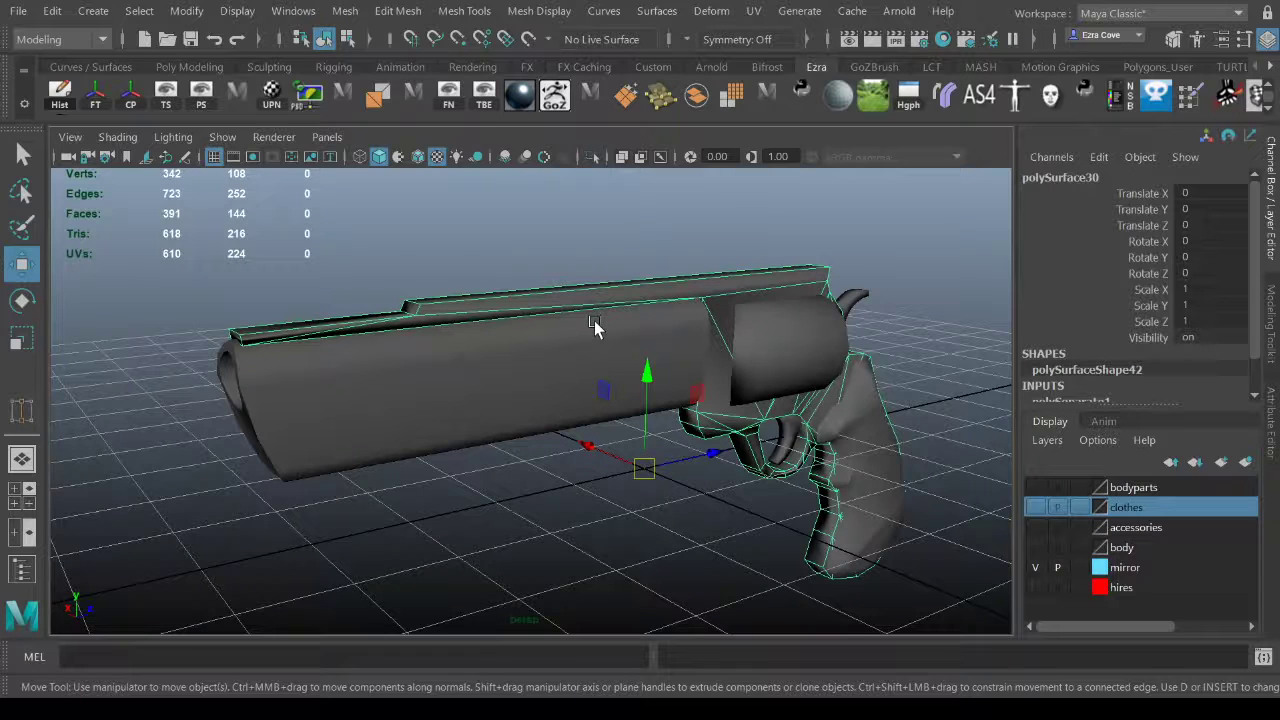
key(ctrl+h)
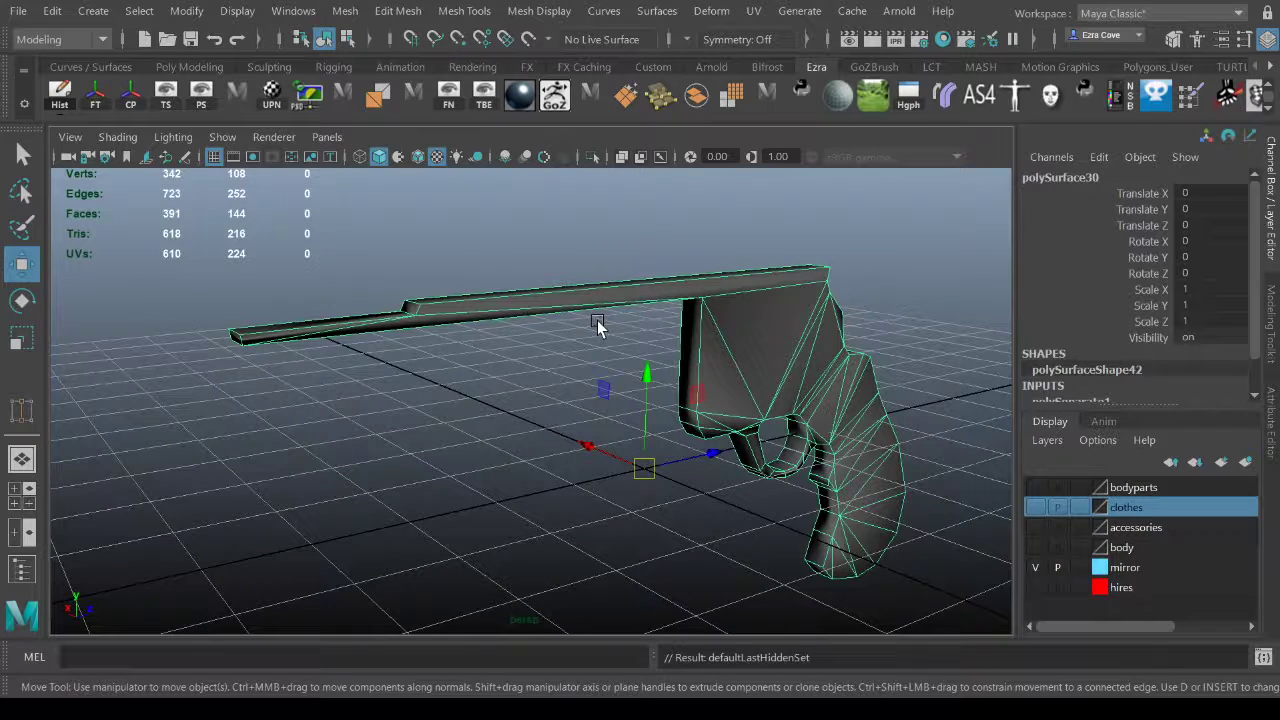
Select the inner edges bordering the trigger guard opening on the frame.
key(f)
alt+drag(757, 334, 694, 354)
alt+right_drag(694, 354, 830, 415)
alt+middle_drag(830, 415, 727, 337)
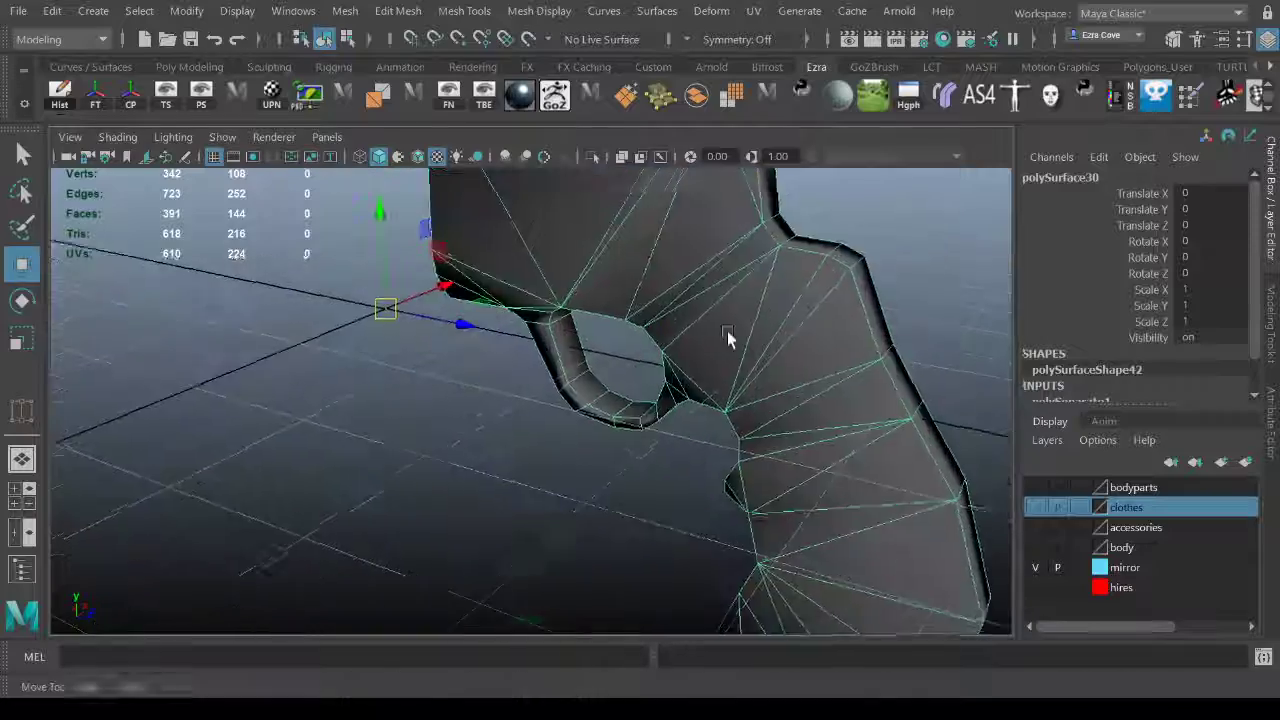
alt+drag(727, 337, 834, 337)
alt+middle_drag(834, 337, 862, 470)
alt+right_drag(862, 470, 500, 355)
alt+middle_drag(500, 355, 574, 349)
alt+drag(574, 349, 546, 345)
alt+right_drag(546, 345, 880, 428)
alt+middle_drag(880, 428, 686, 380)
alt+drag(670, 376, 702, 376)
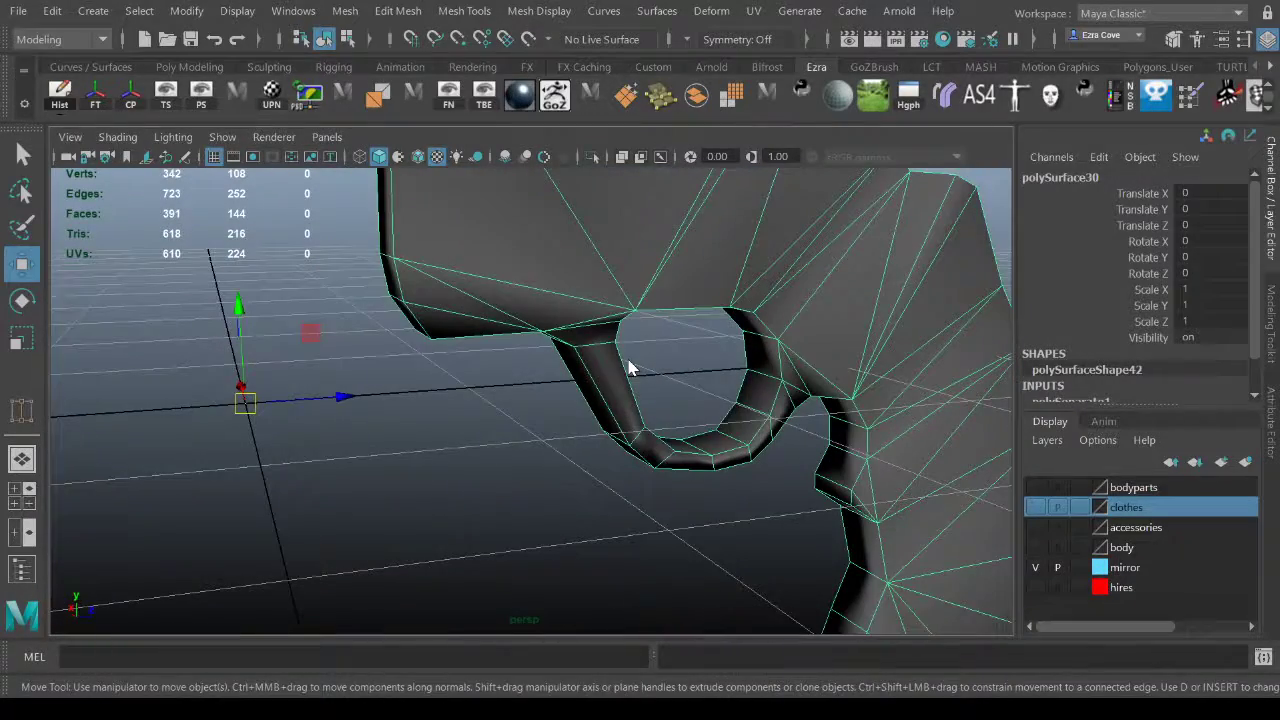
click(722, 346)
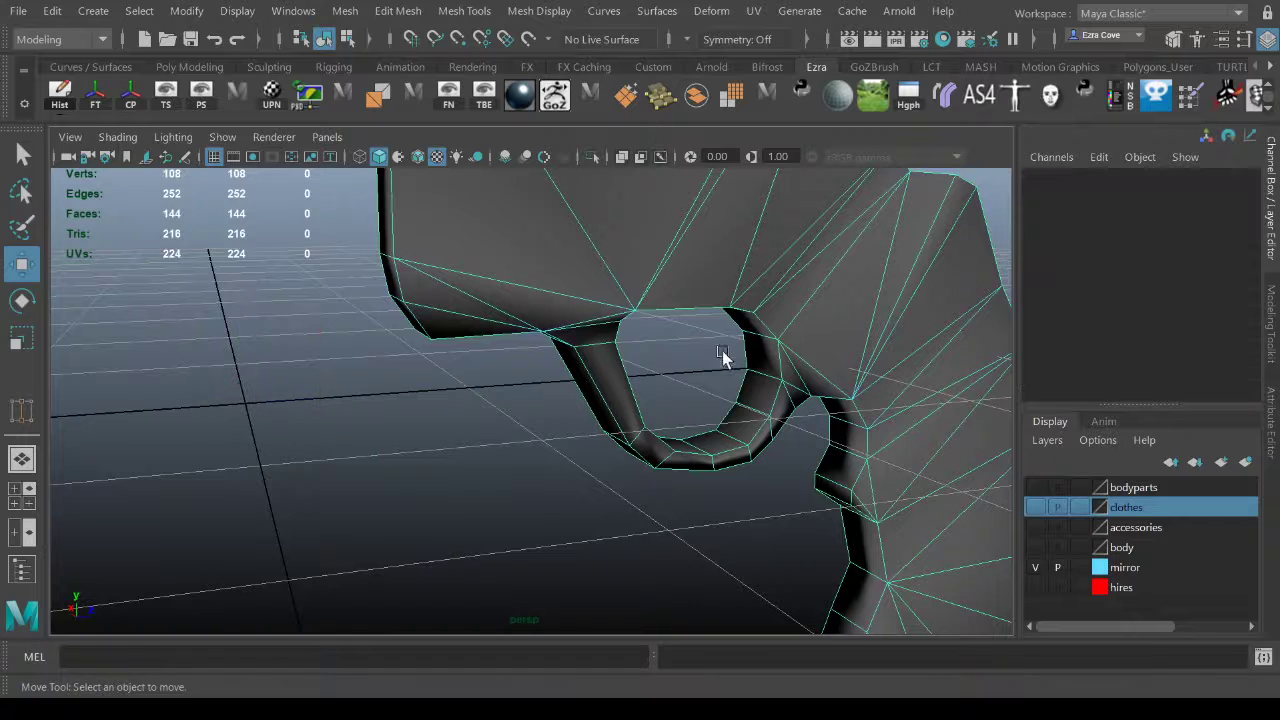
click(645, 395)
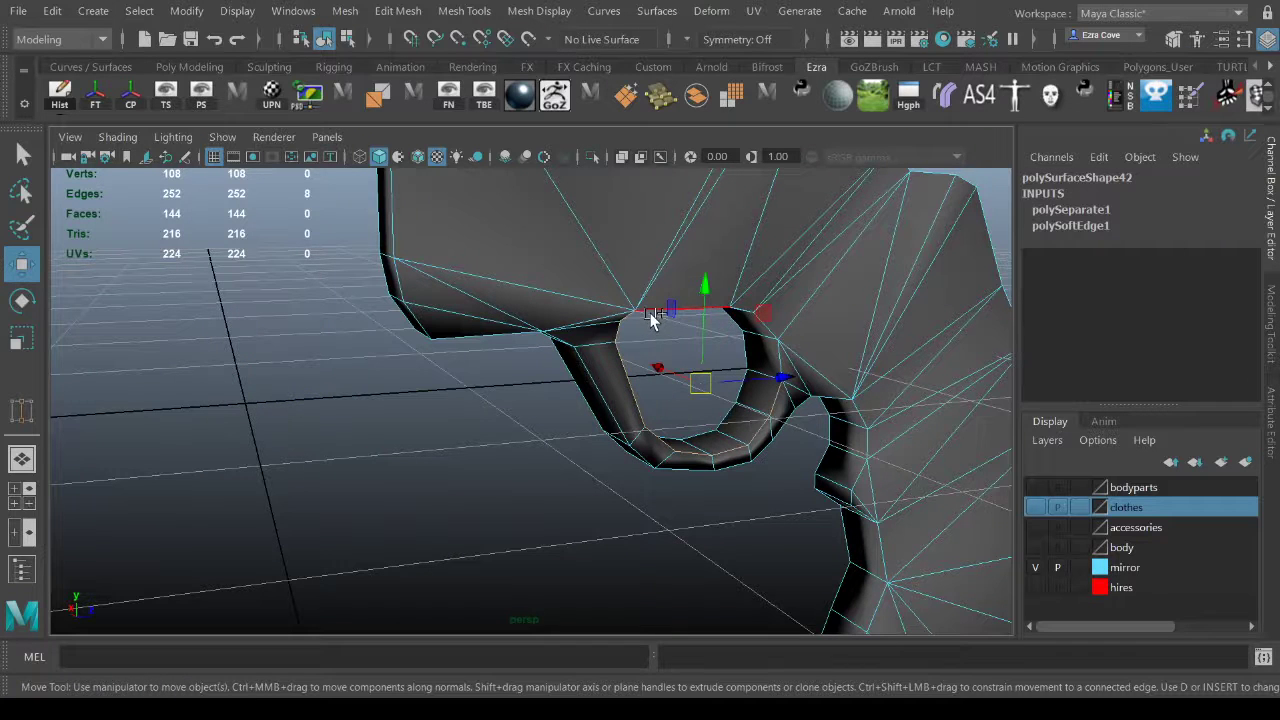
alt+drag(731, 349, 786, 400)
shift+click(787, 395)
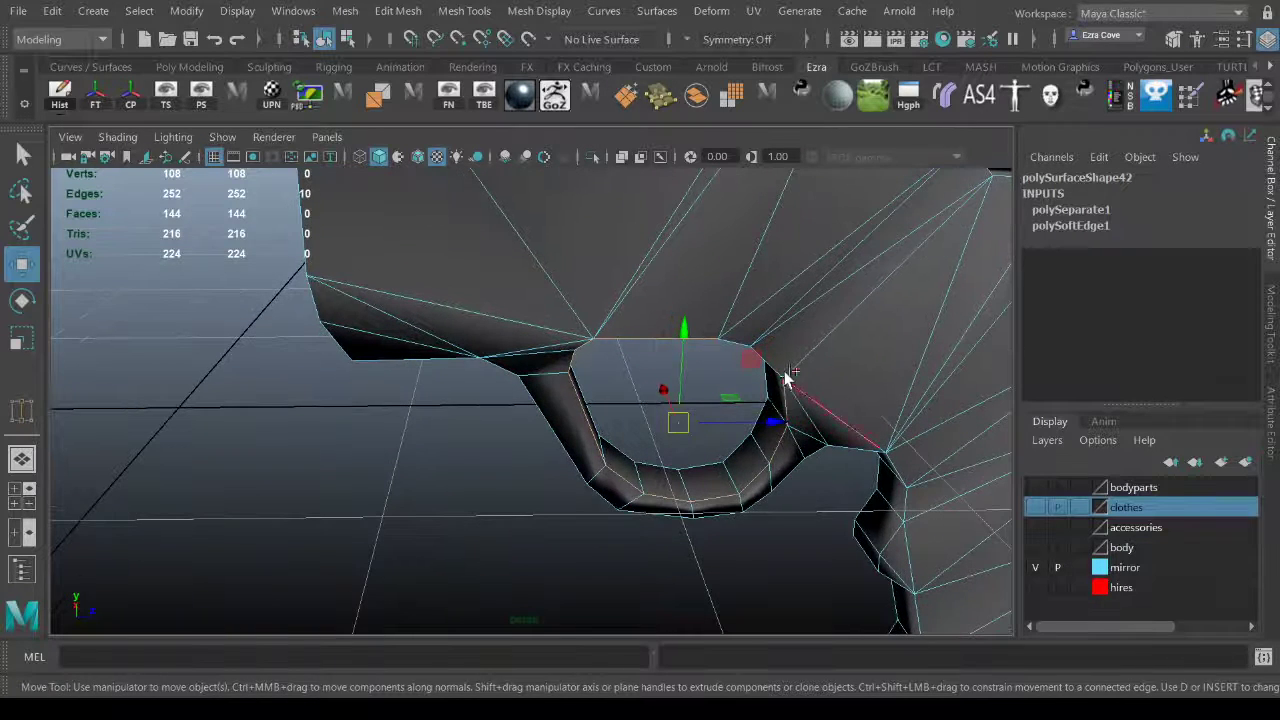
shift+click(774, 370)
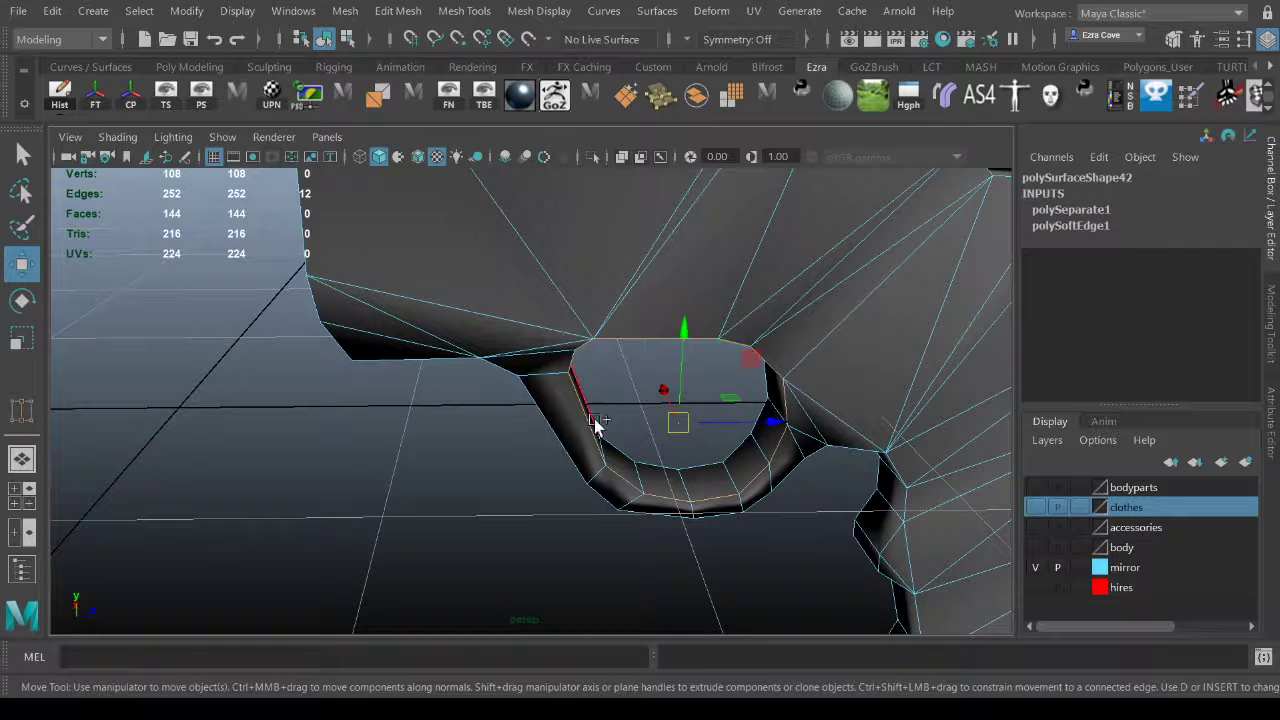
Add the trigger guard's outer edges and the notch edges at the top of the grip, and harden them all.
shift+double_click(563, 434)
shift+click(851, 449)
shift+click(895, 468)
shift+click(905, 512)
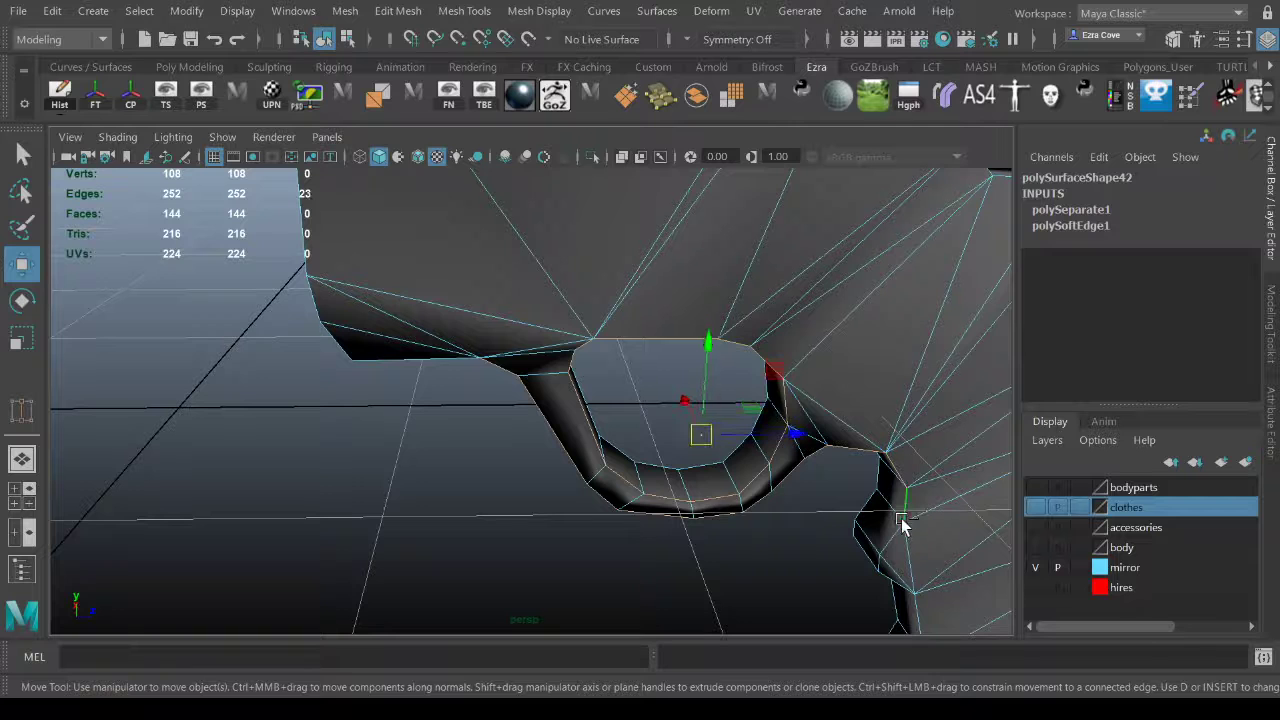
shift+click(884, 560)
shift+click(868, 552)
shift+click(856, 526)
shift+click(866, 507)
shift+click(878, 471)
alt+drag(737, 447, 757, 446)
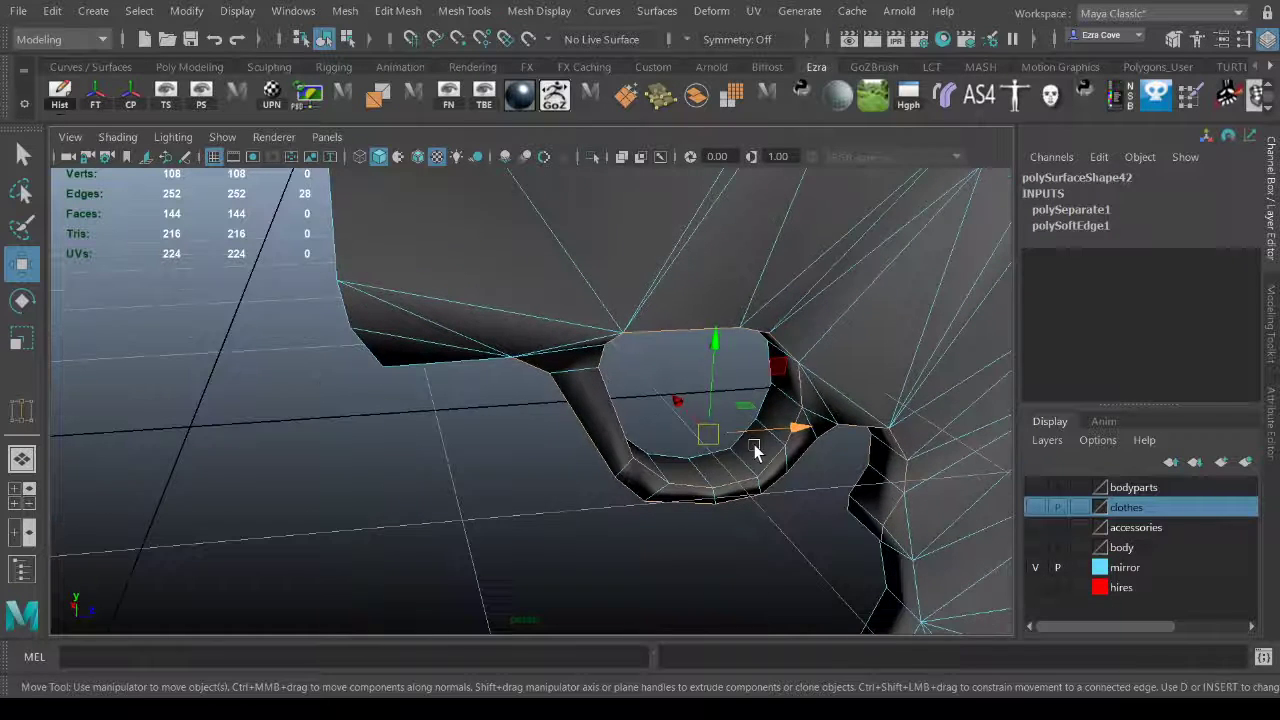
key(g)
Harden the edges along the frame's lower front corner and its underside up to the trigger guard.
alt+drag(560, 470, 523, 394)
click(460, 380)
shift+double_click(460, 378)
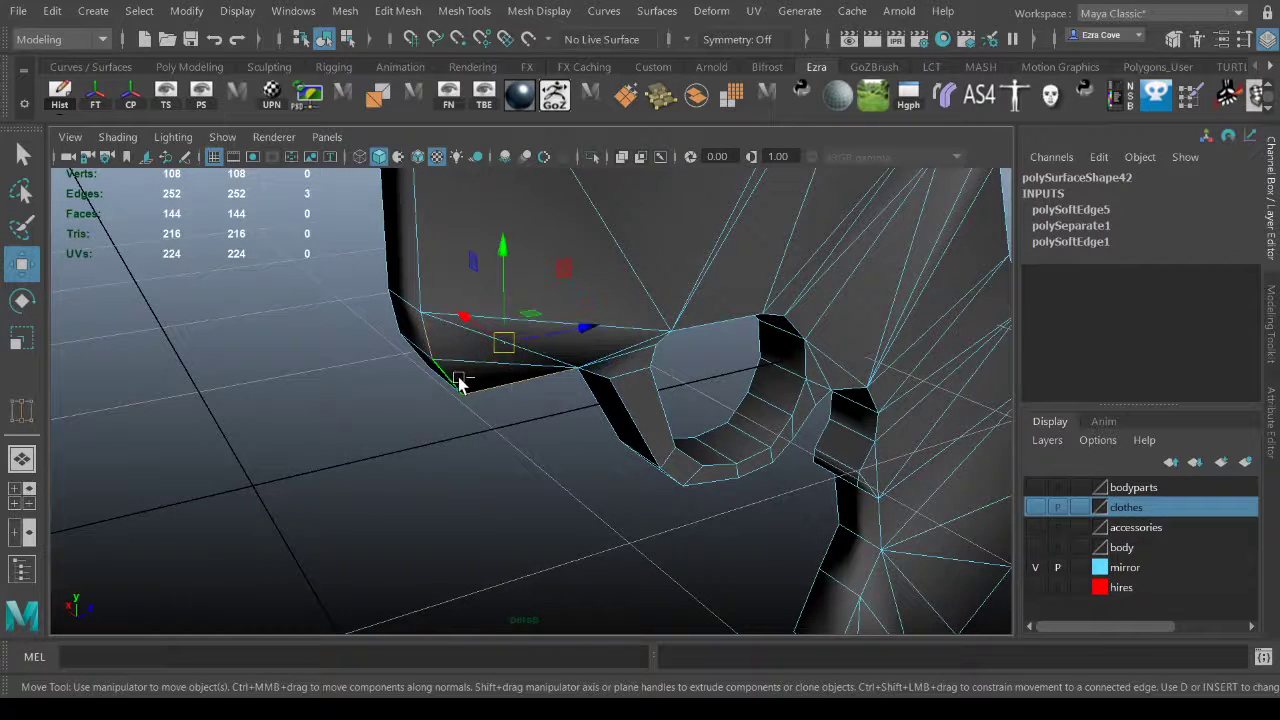
shift+click(430, 244)
alt+drag(386, 251, 426, 257)
shift+double_click(452, 250)
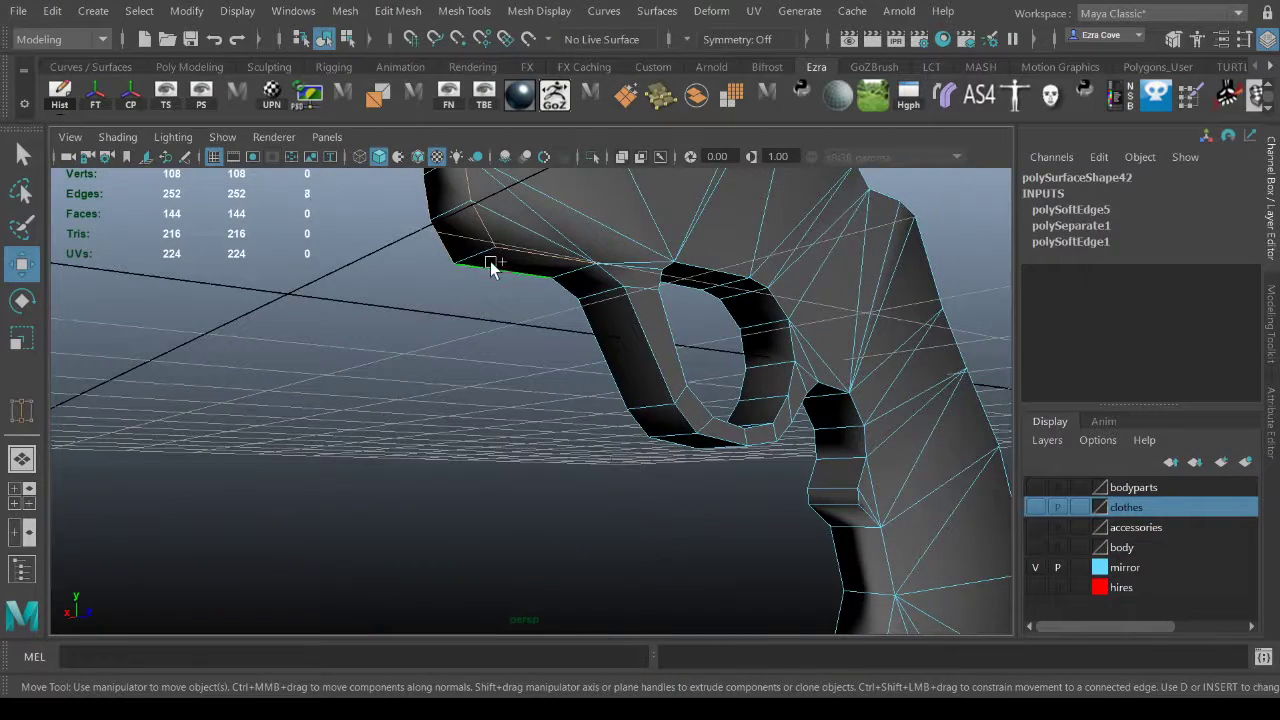
shift+double_click(569, 286)
key(g)
click(597, 424)
Harden the edges on both sides of the grip's front, from the finger bump downwards.
alt+drag(595, 430, 491, 374)
click(494, 378)
shift+click(508, 398)
shift+click(533, 433)
shift+click(538, 520)
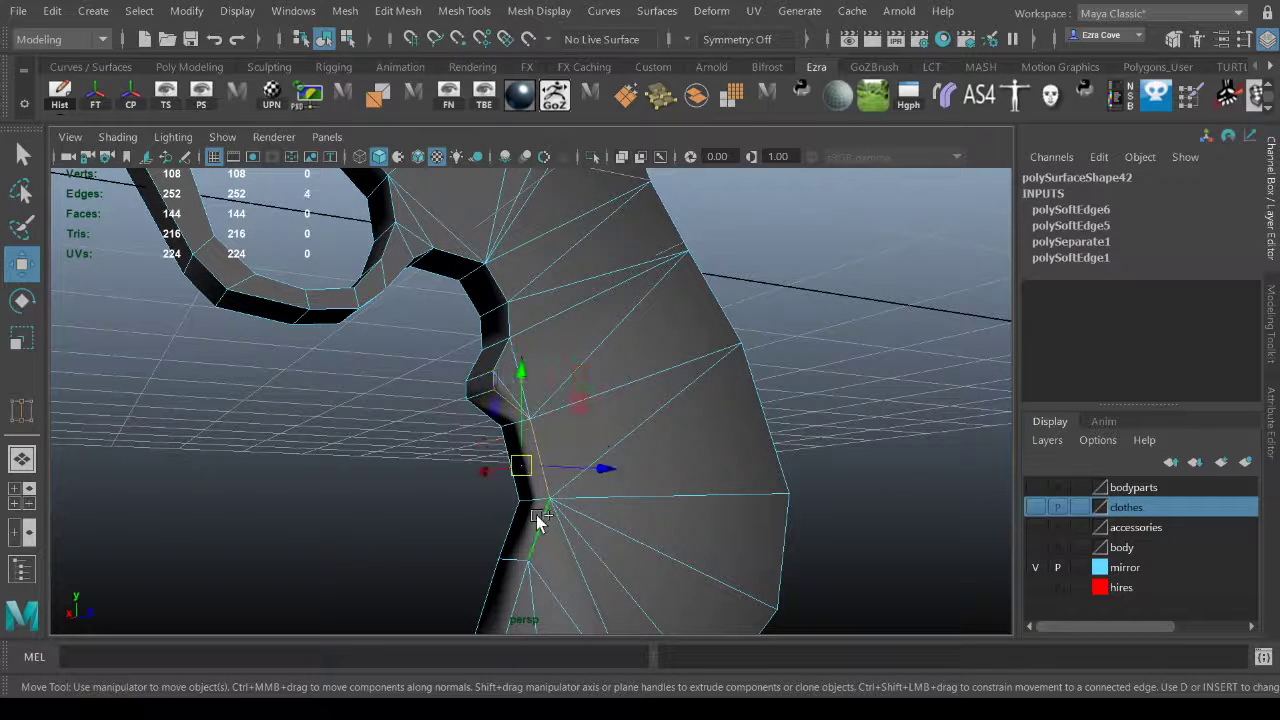
shift+click(509, 523)
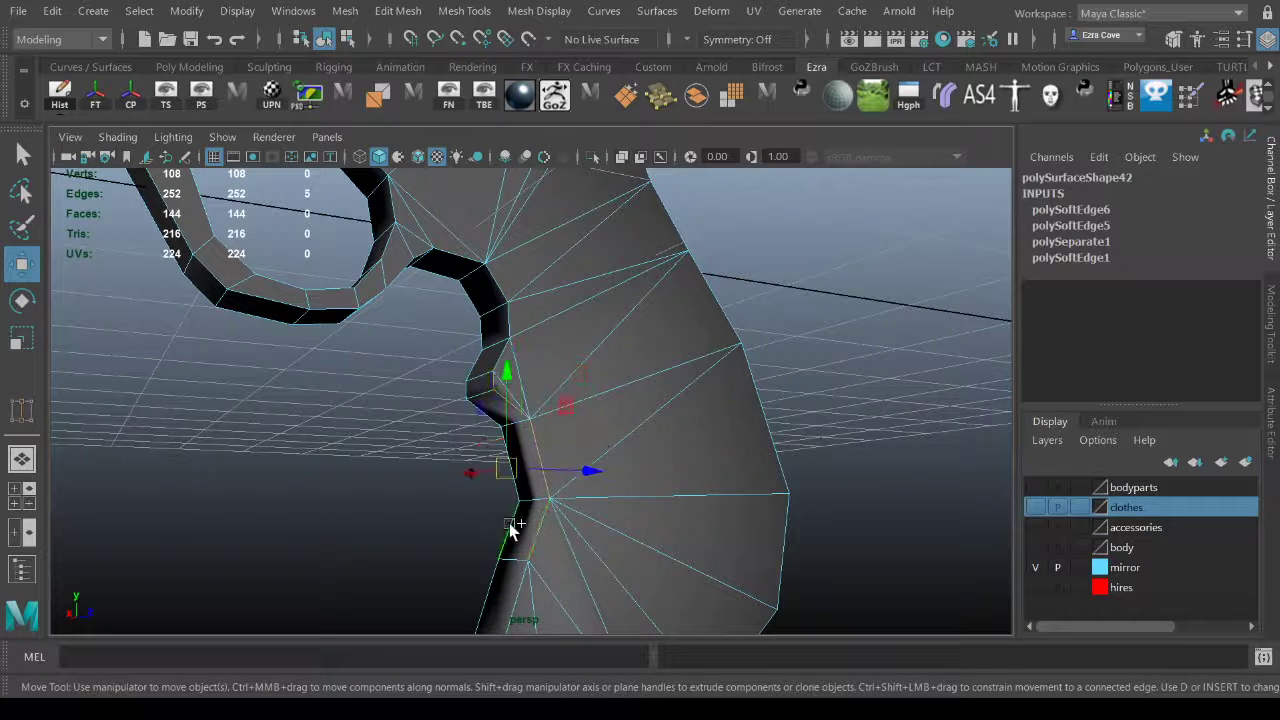
shift+click(467, 395)
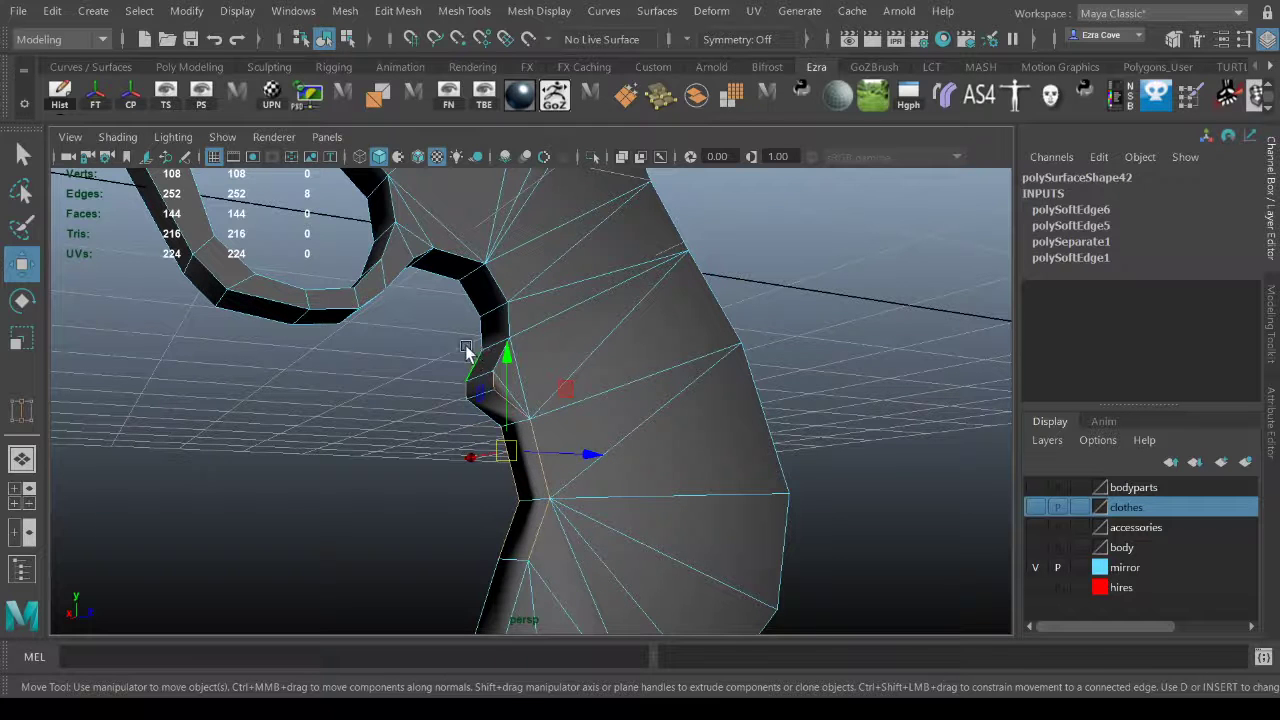
click(400, 383)
Leave edge editing, examine the shading of the frame and grip from several sides, and reselect the frame.
alt+drag(657, 446, 310, 383)
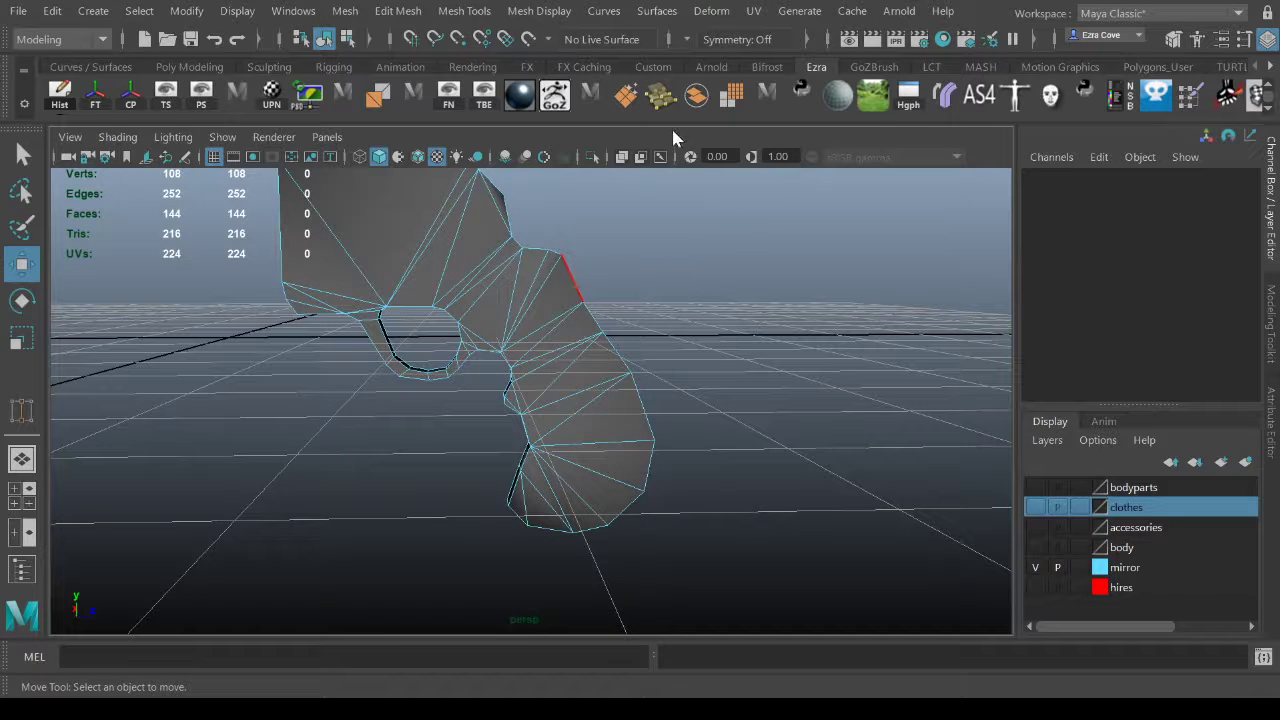
alt+drag(639, 252, 482, 352)
key(F8)
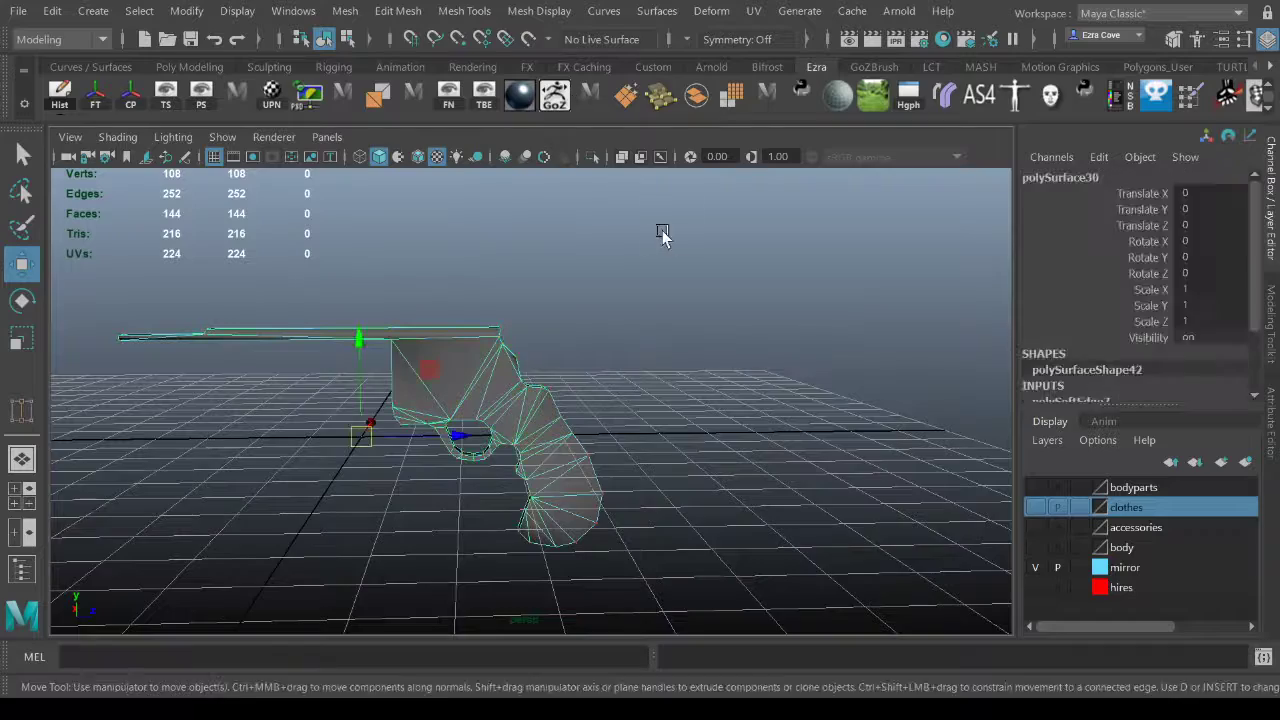
scroll(635, 245, down, 3)
click(626, 279)
alt+drag(598, 344, 523, 377)
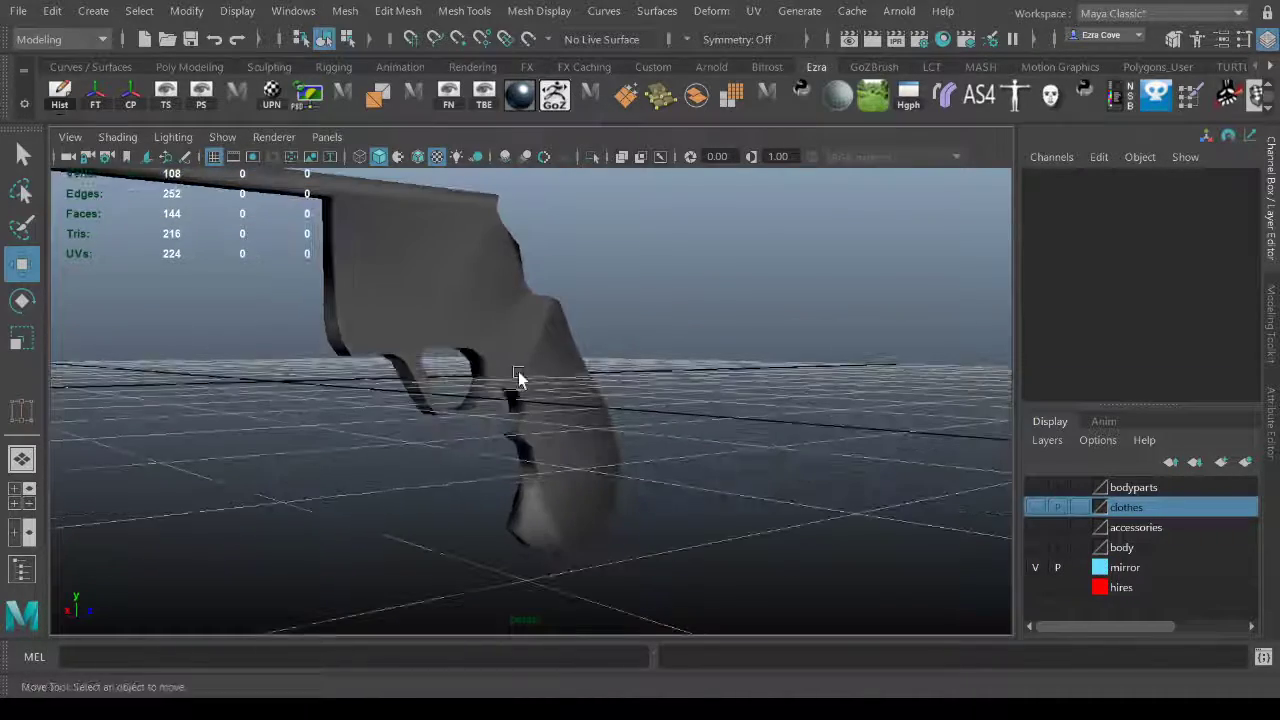
alt+drag(417, 346, 512, 306)
alt+drag(551, 360, 477, 366)
click(477, 366)
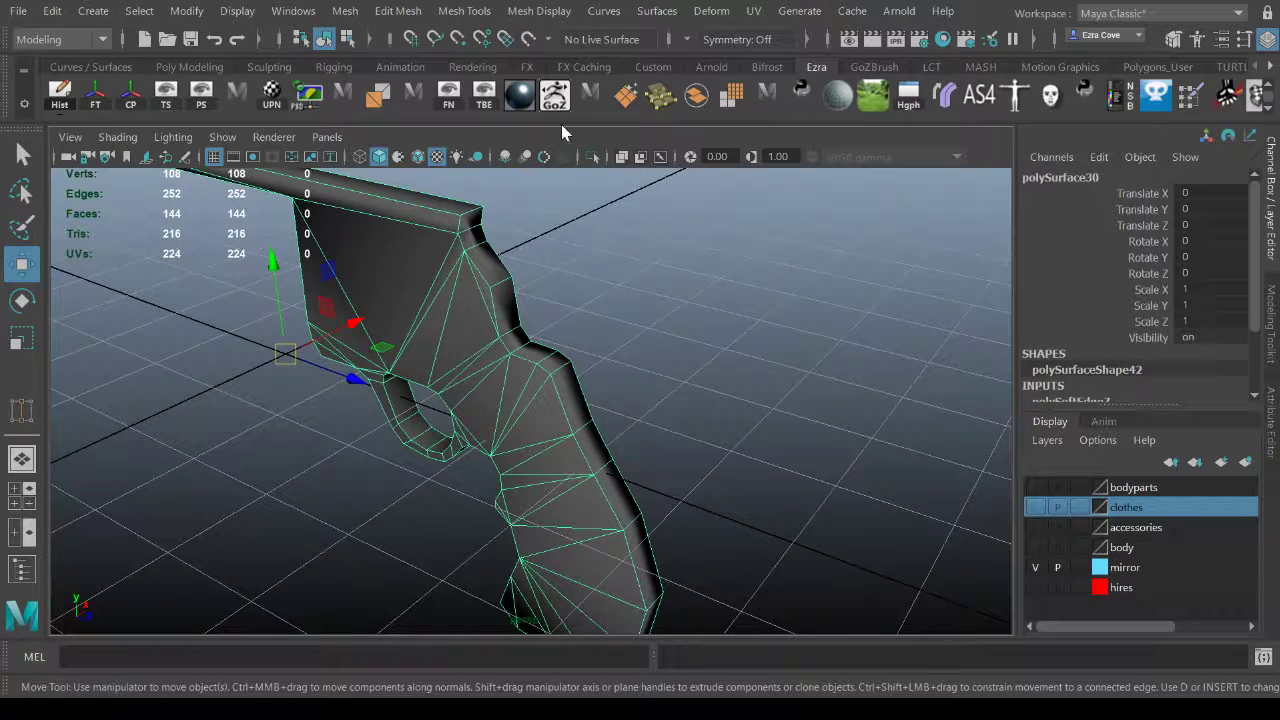
Select the edges along the frame's rear curve, the rear end of its top rail and the upper shoulder of the grip.
click(545, 218)
click(498, 311)
shift+click(478, 268)
shift+click(463, 238)
shift+click(460, 225)
shift+click(447, 213)
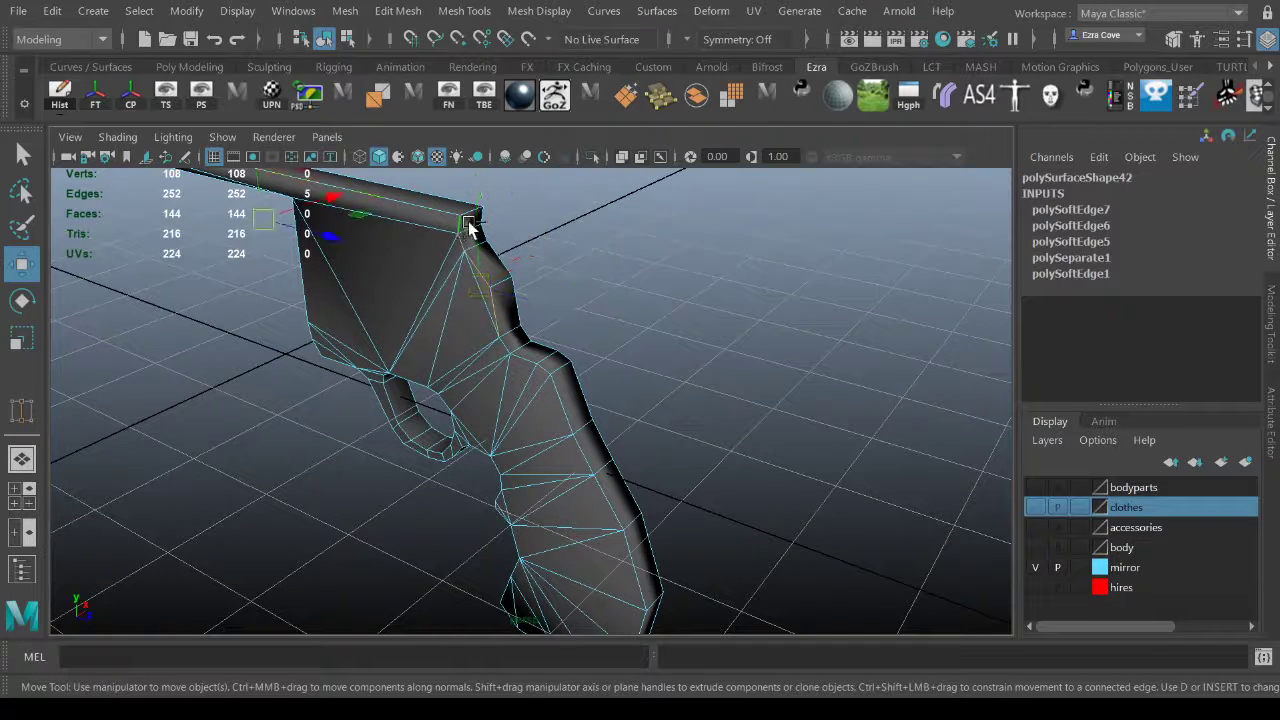
shift+click(472, 211)
shift+click(467, 201)
shift+click(512, 347)
shift+click(528, 357)
shift+click(545, 367)
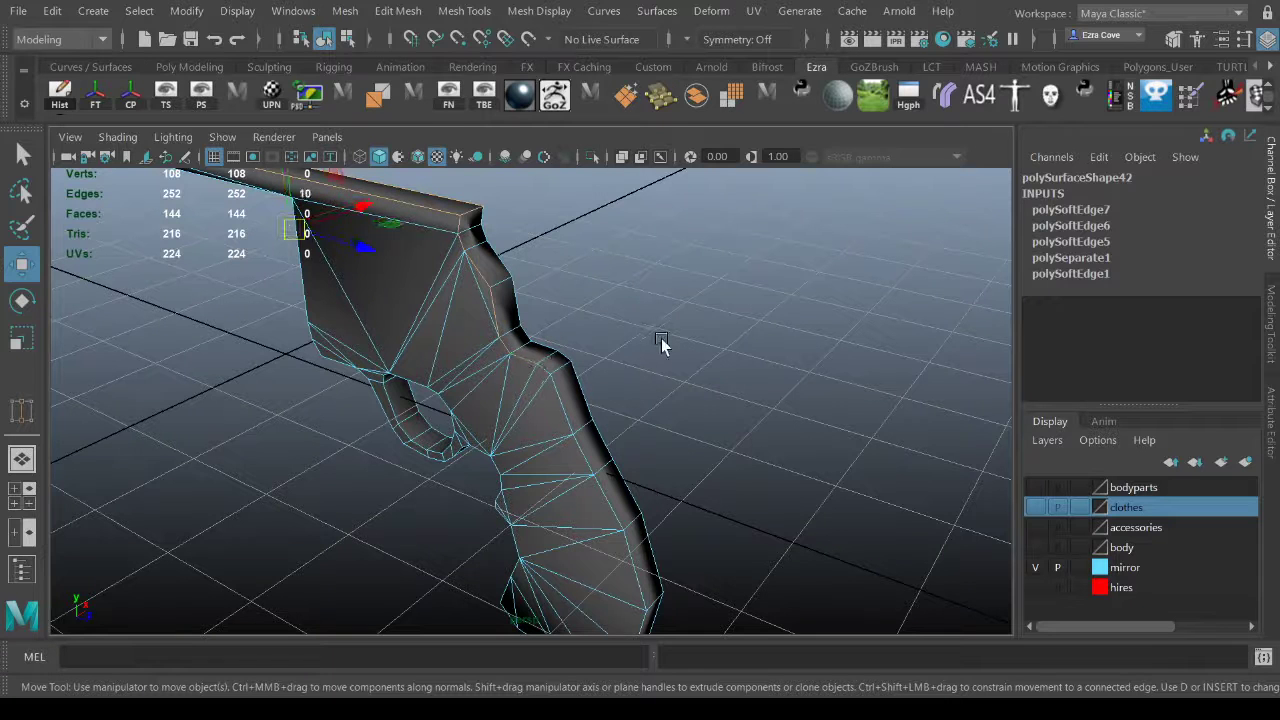
key(ctrl+shift+a)
alt+drag(638, 334, 665, 336)
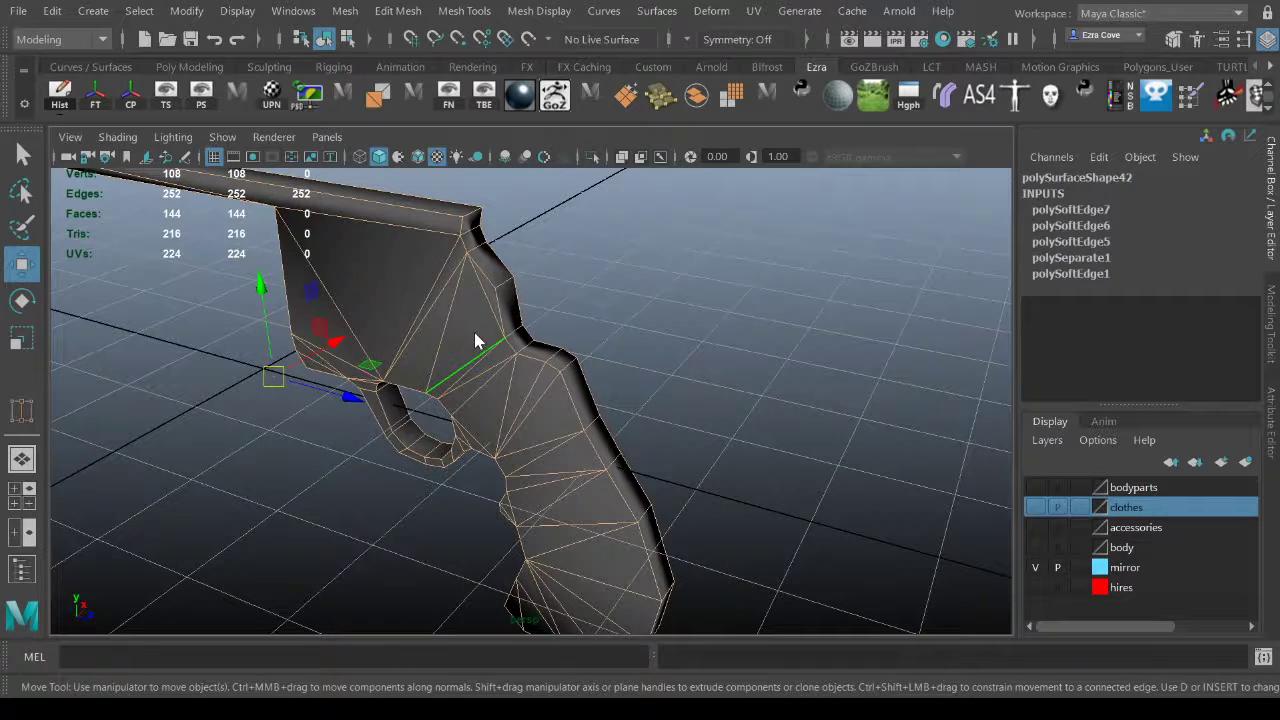
click(583, 340)
key(ctrl+z)
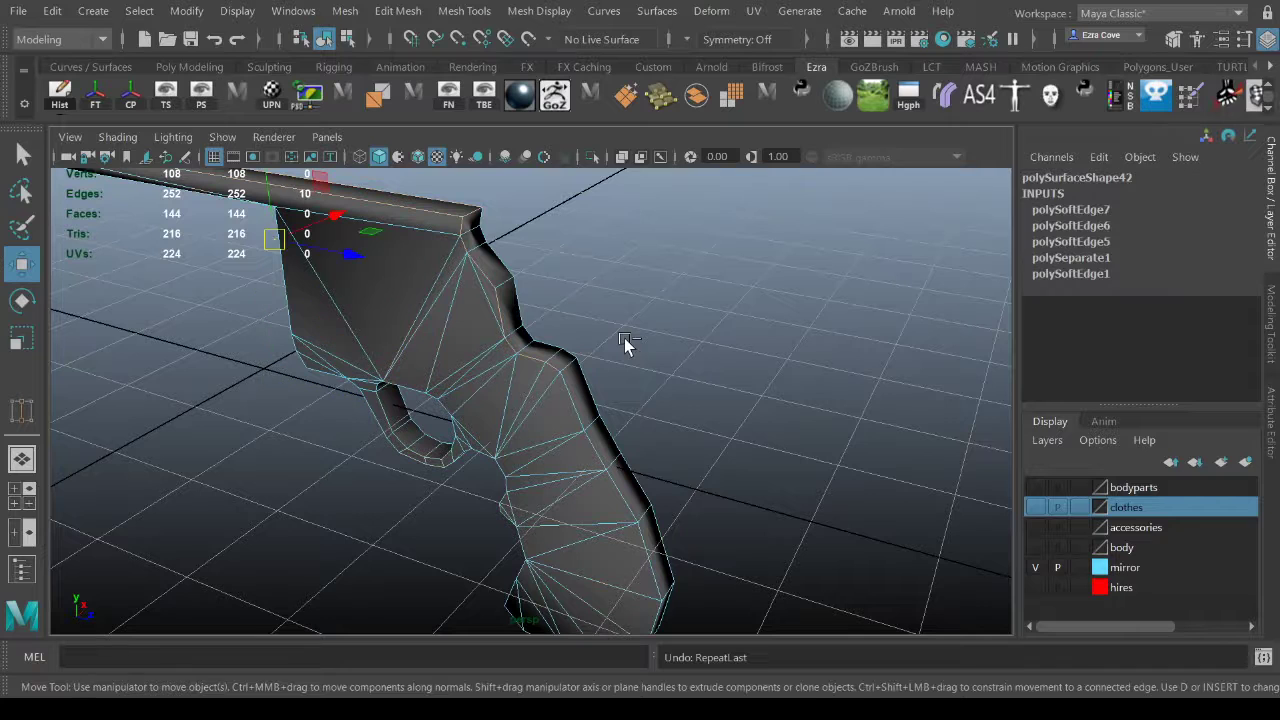
Leave edge editing on the frame, deselect it and bring back the revolver's hidden parts.
click(716, 355)
key(F8)
click(684, 230)
alt+right_drag(684, 230, 652, 355)
alt+middle_drag(652, 355, 676, 362)
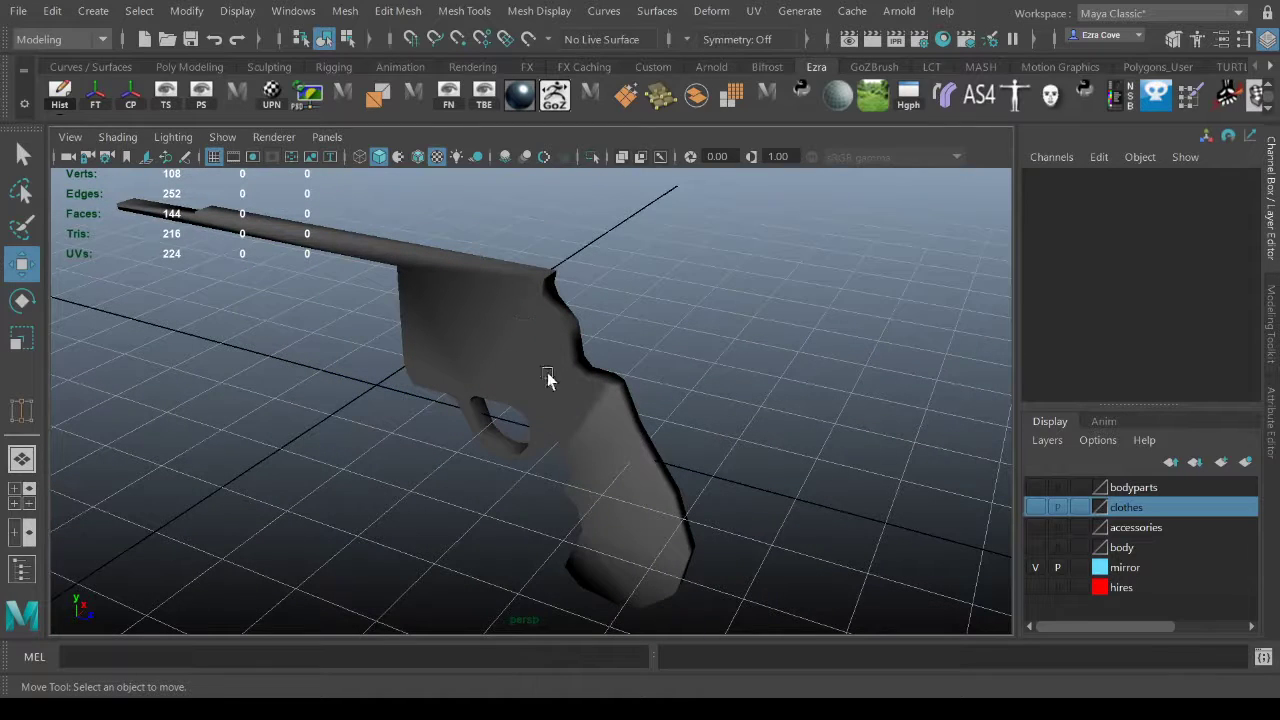
alt+drag(620, 374, 735, 365)
key(ctrl+shift+h)
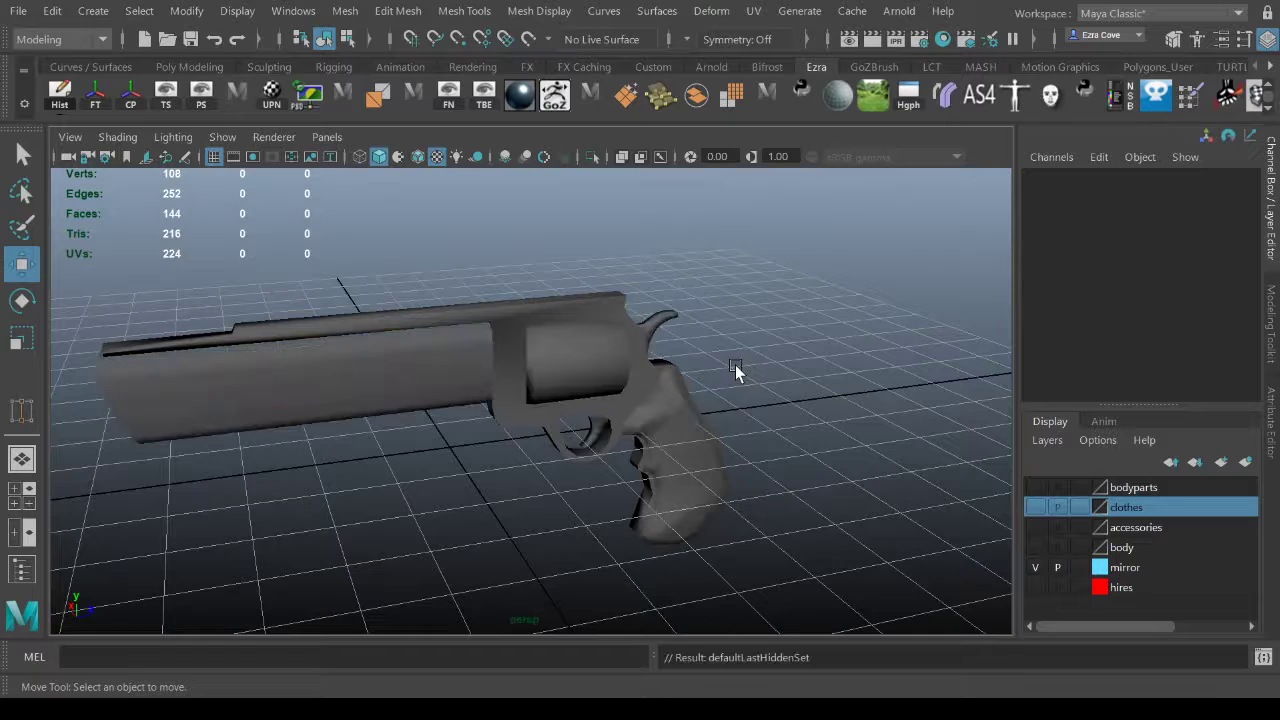
alt+right_drag(735, 371, 748, 425)
alt+drag(748, 425, 674, 409)
alt+right_drag(674, 409, 704, 416)
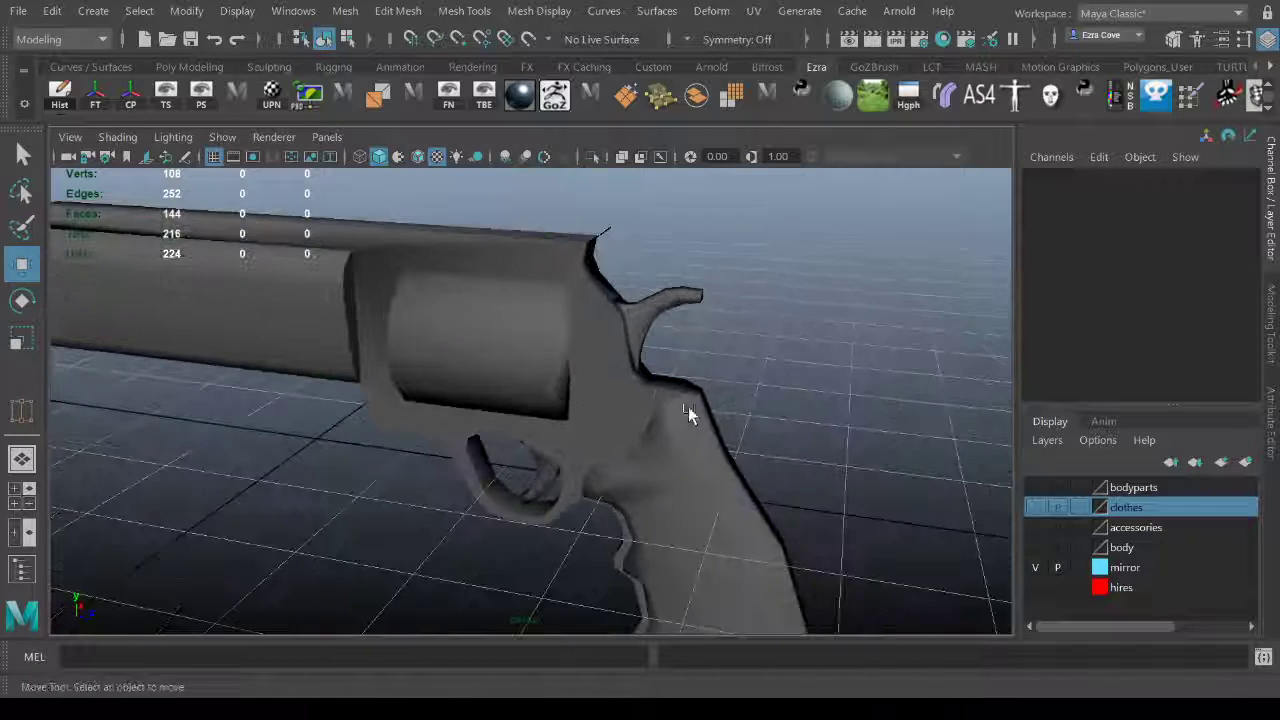
alt+drag(704, 416, 718, 421)
Isolate the hammer and the trigger by hiding all other parts of the revolver.
click(482, 357)
alt+drag(490, 360, 540, 381)
click(598, 320)
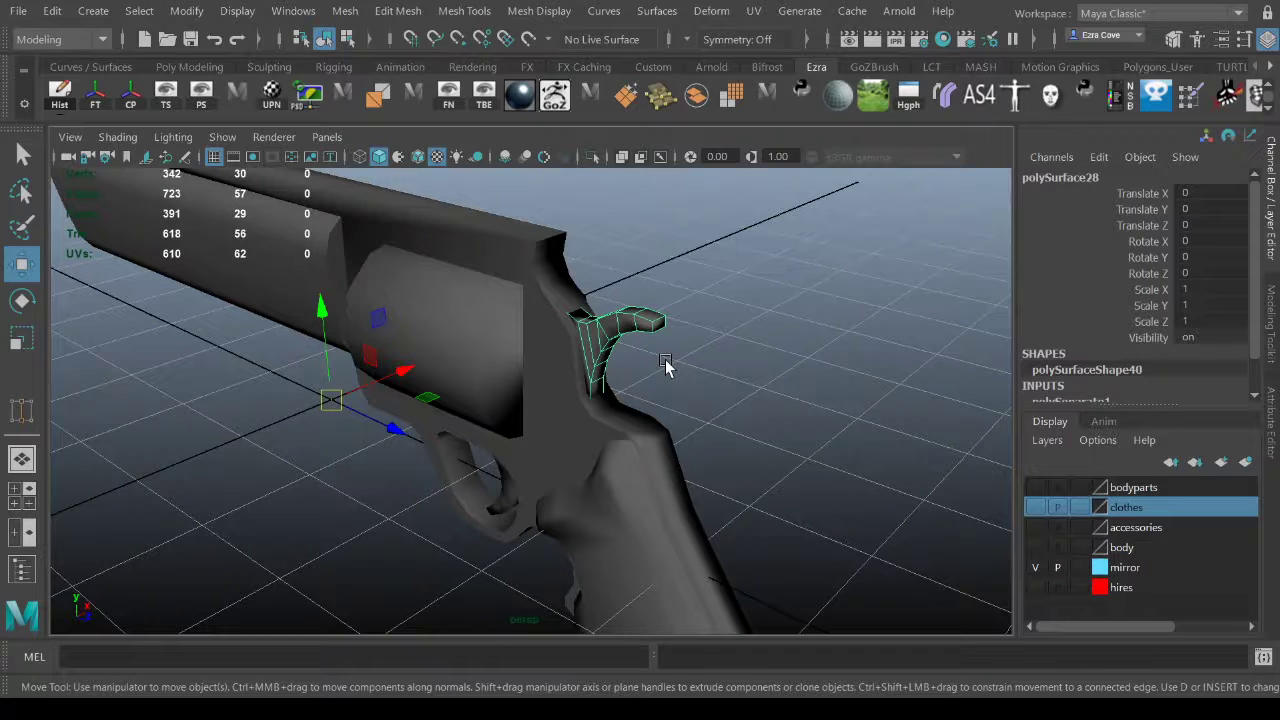
shift+click(500, 505)
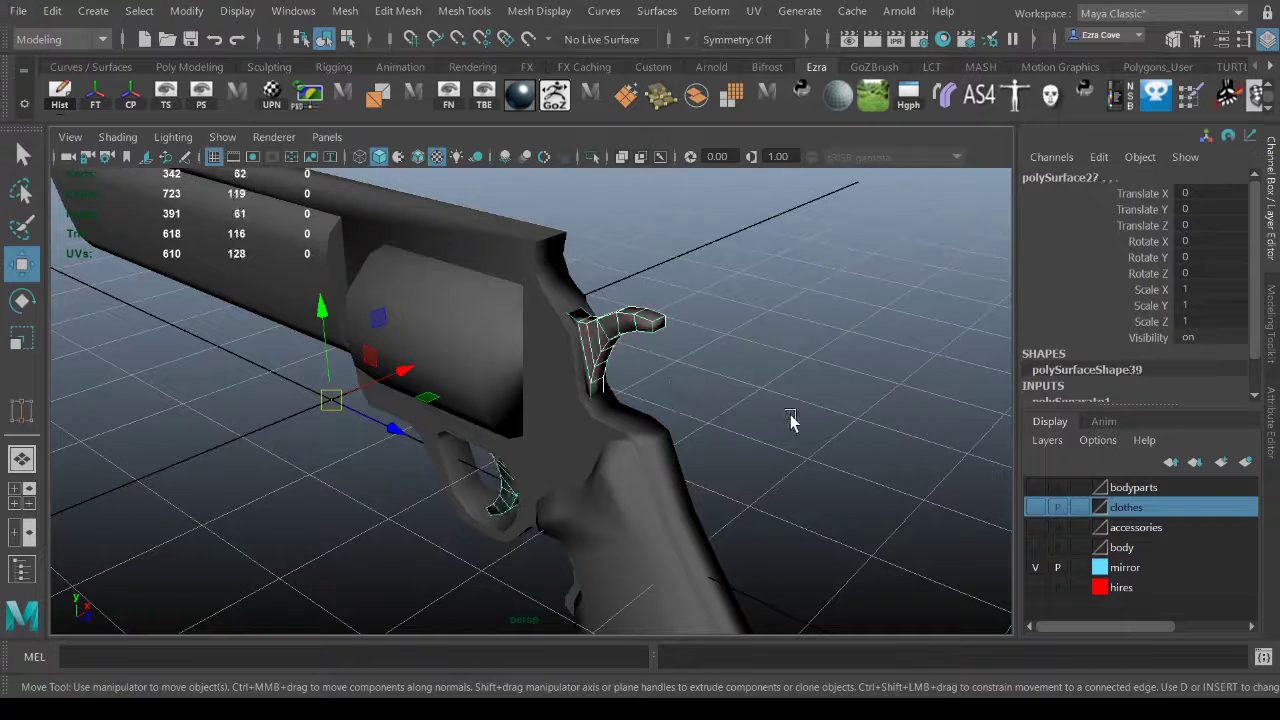
key(ctrl+1)
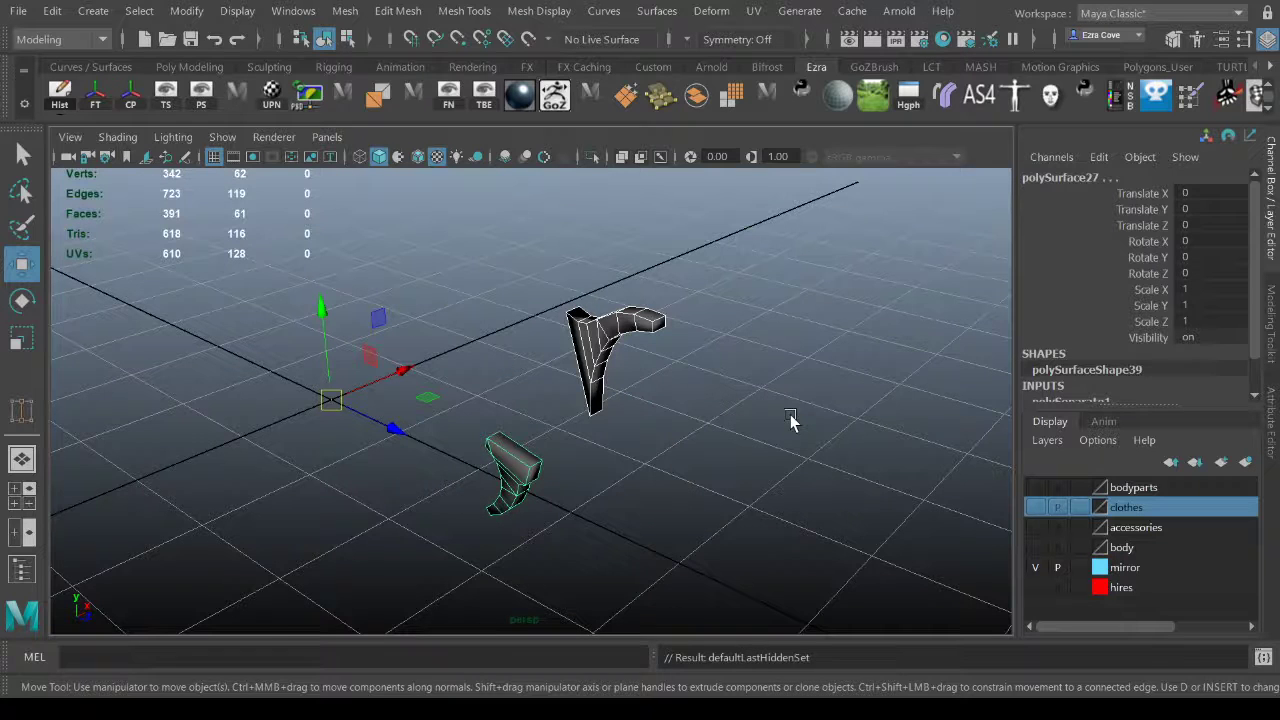
alt+drag(791, 423, 634, 377)
key(ctrl+a)
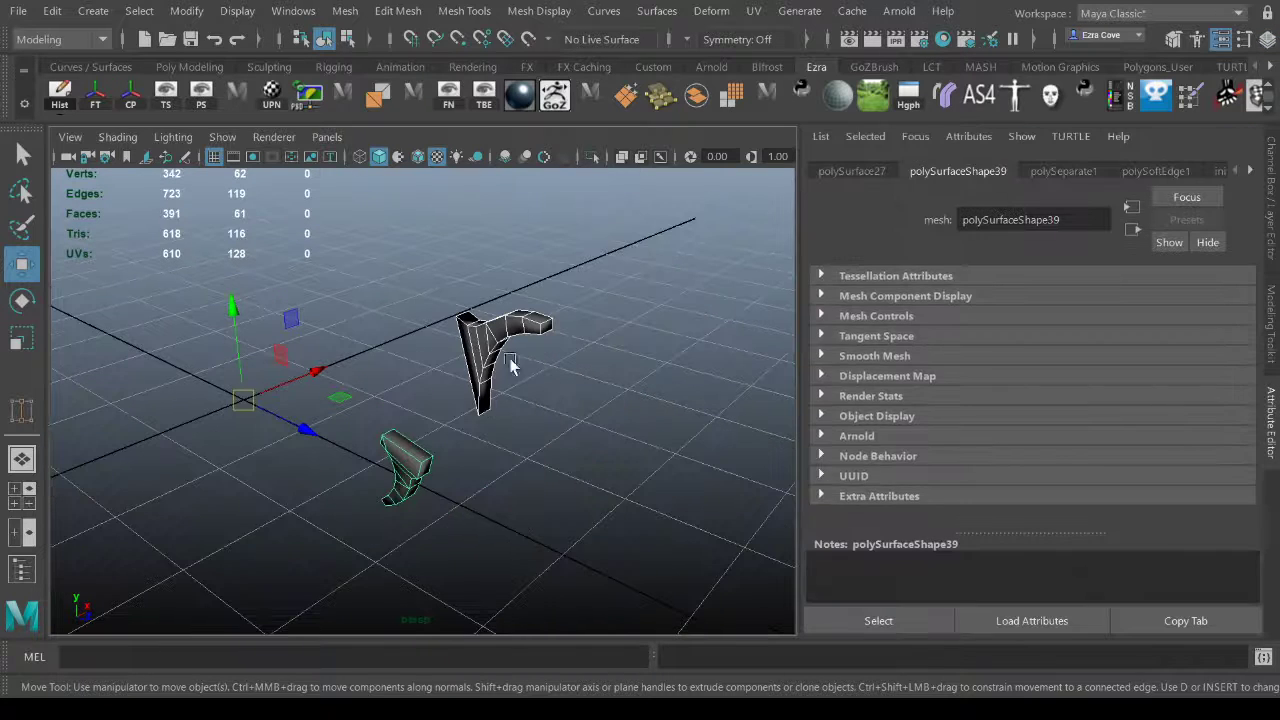
key(ctrl+a)
Select the edges along the top of the hammer's spur, around its tip and along its underside.
alt+drag(543, 363, 551, 491)
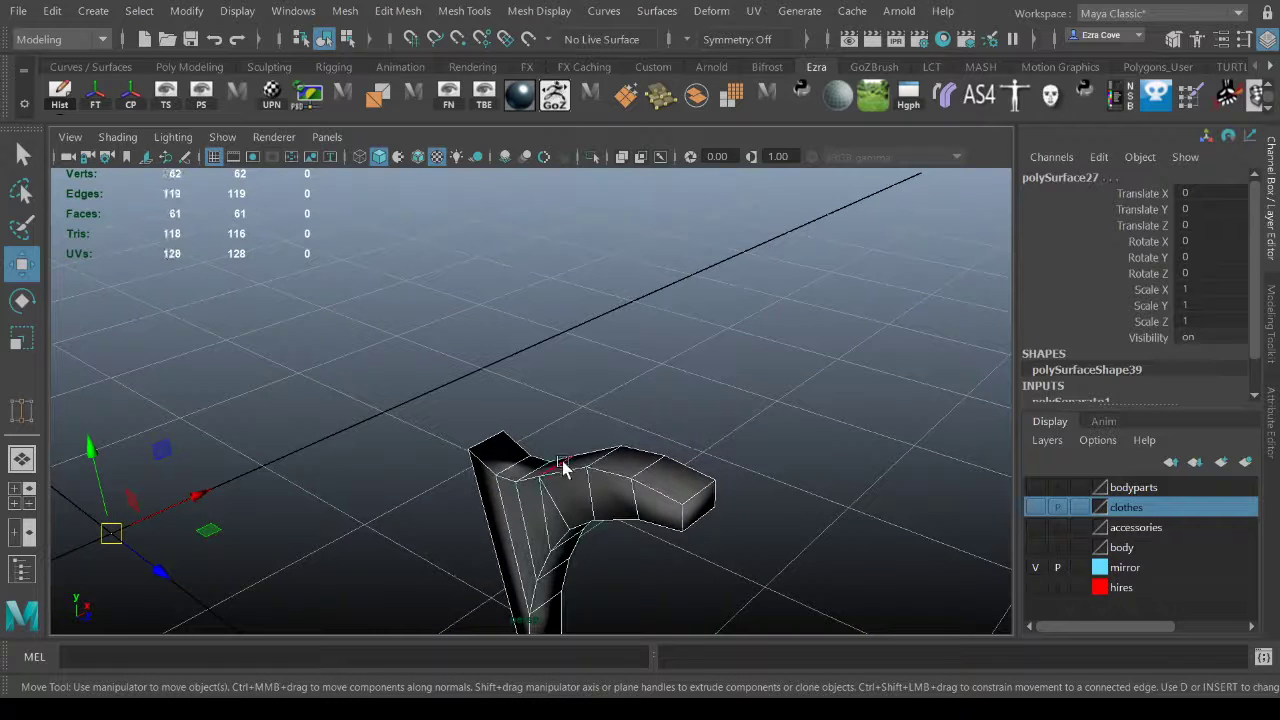
click(566, 468)
shift+double_click(585, 453)
alt+middle_drag(630, 535, 661, 448)
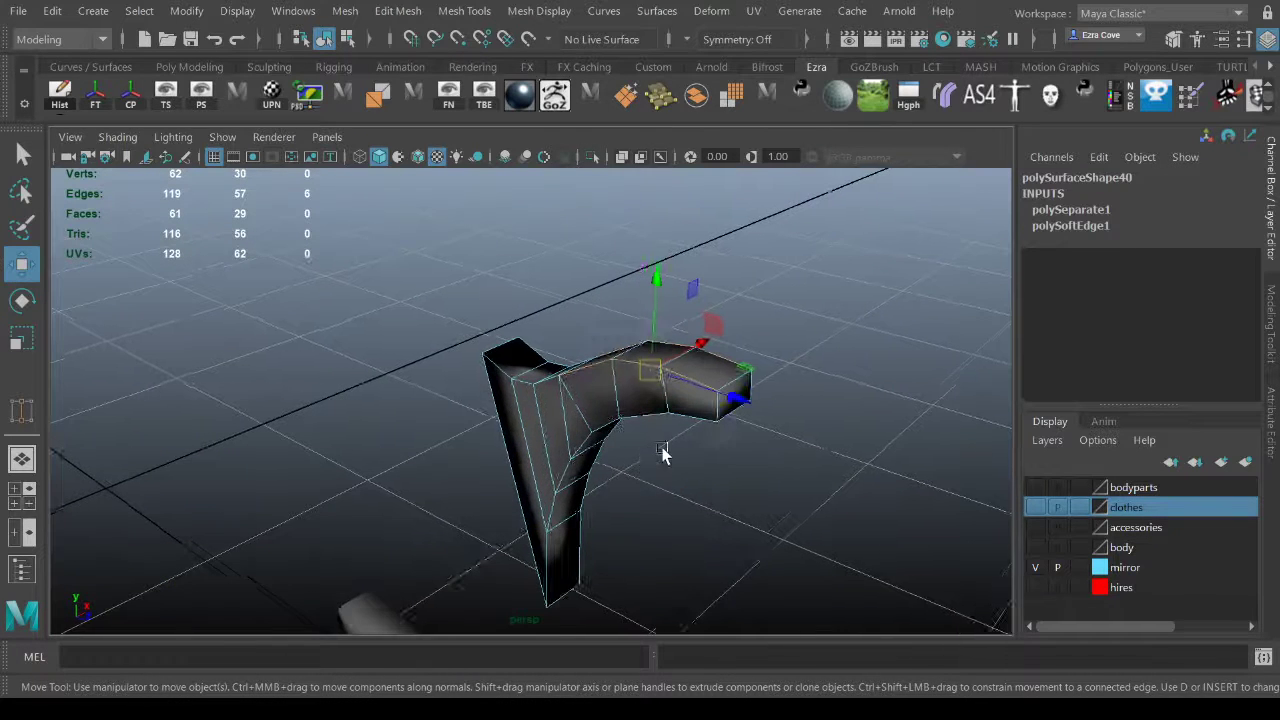
shift+click(751, 387)
shift+click(719, 407)
shift+double_click(685, 414)
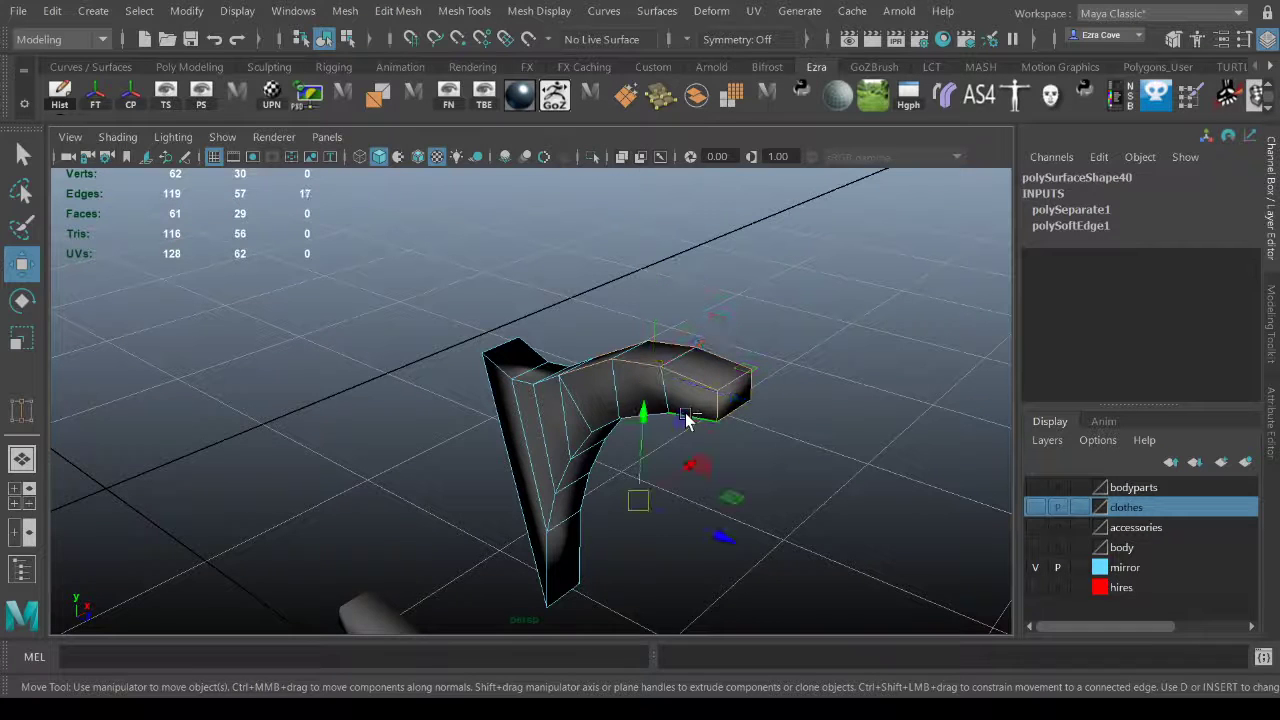
Add the edges around the hammer's upper base and down its body, and harden all the selected edges.
shift+double_click(524, 380)
shift+double_click(527, 348)
alt+drag(530, 350, 551, 382)
shift+double_click(535, 468)
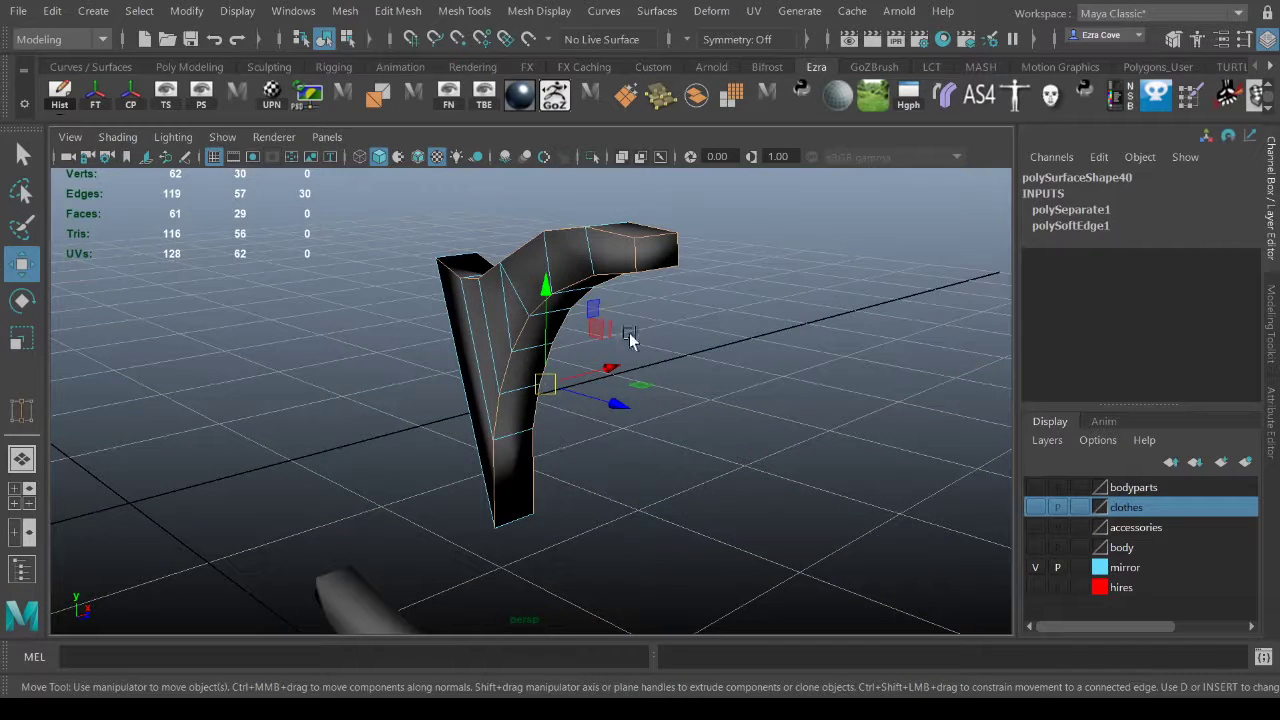
key(ctrl+a)
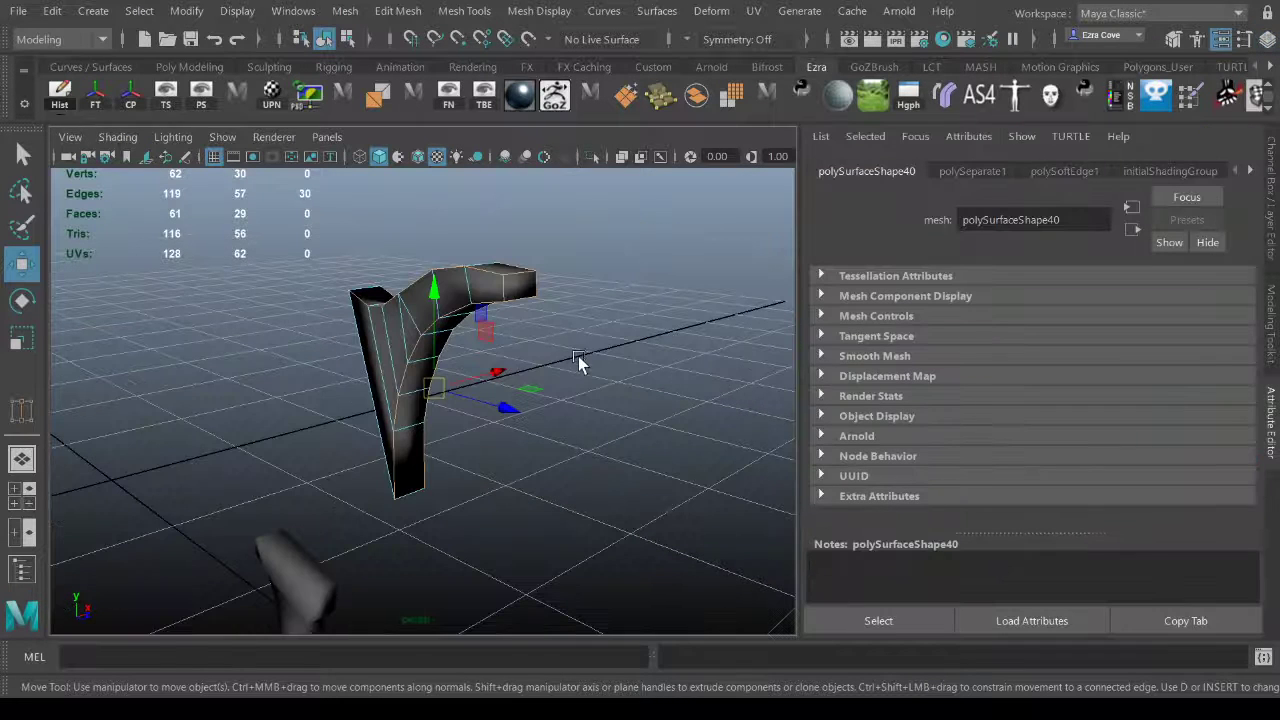
alt+drag(638, 345, 586, 309)
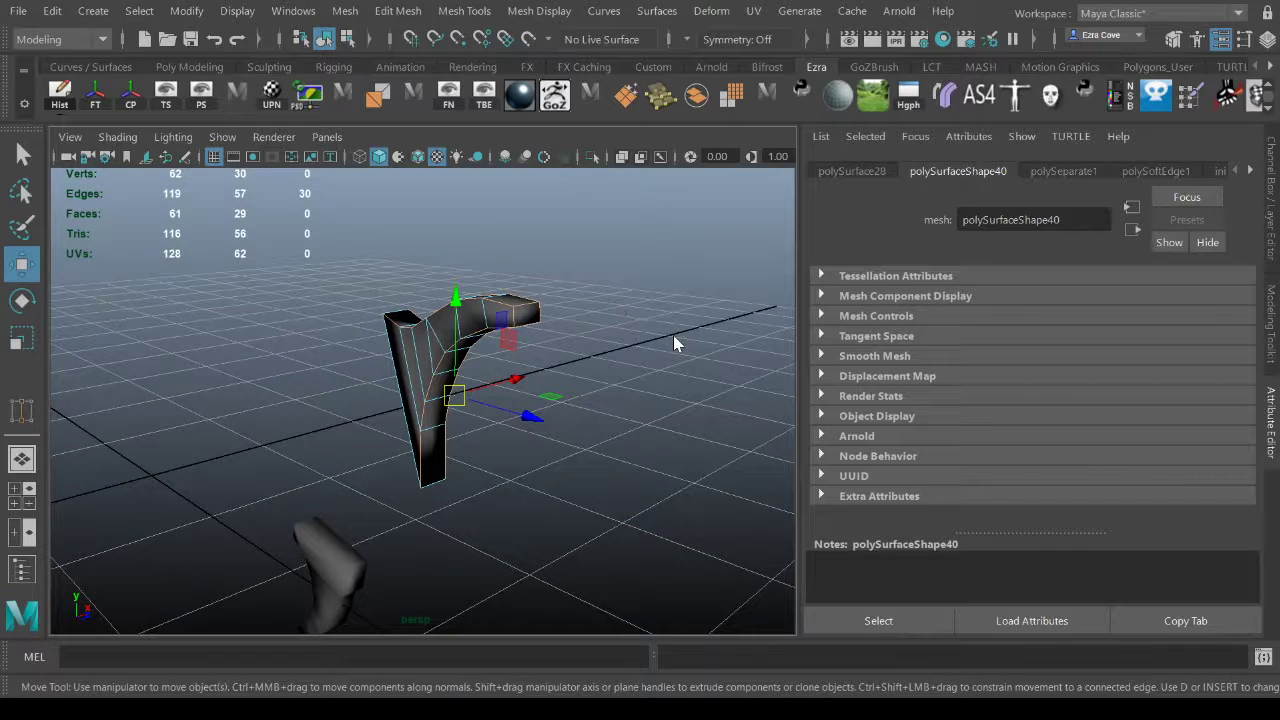
click(658, 372)
key(ctrl+a)
Delete the hammer's long flat face that sits hidden inside the frame.
alt+drag(646, 369, 495, 486)
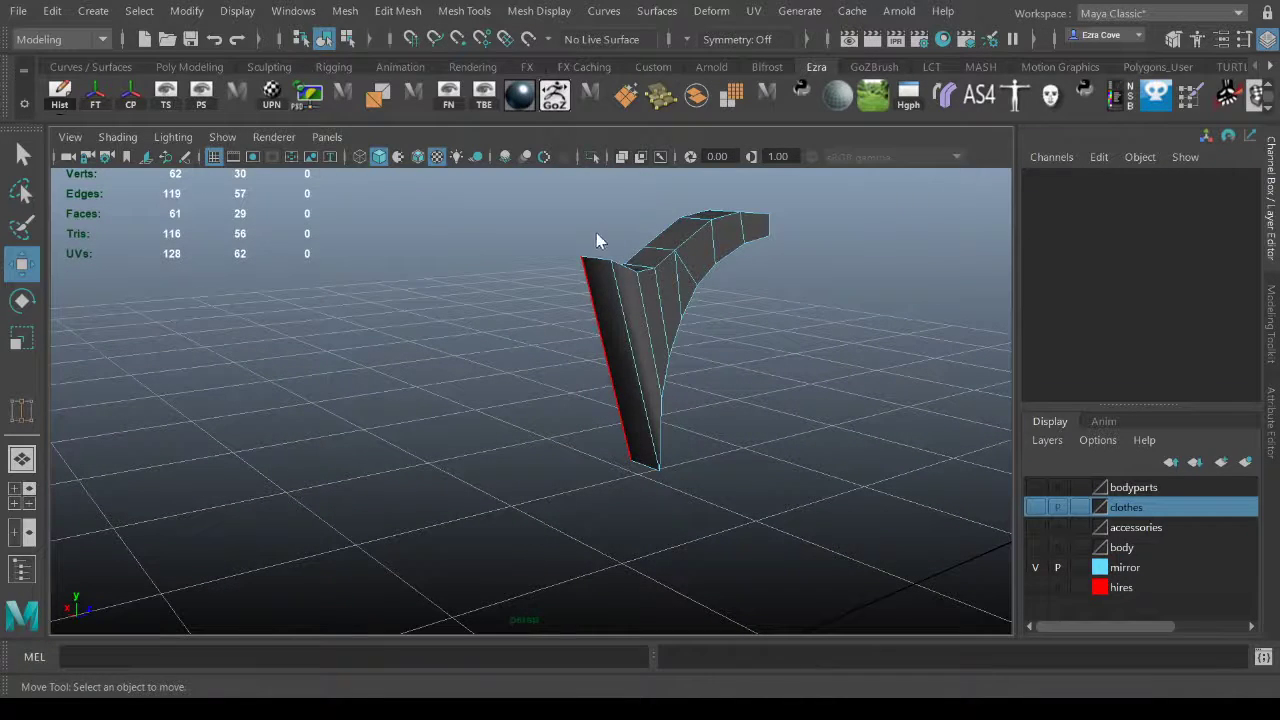
click(616, 345)
key(Delete)
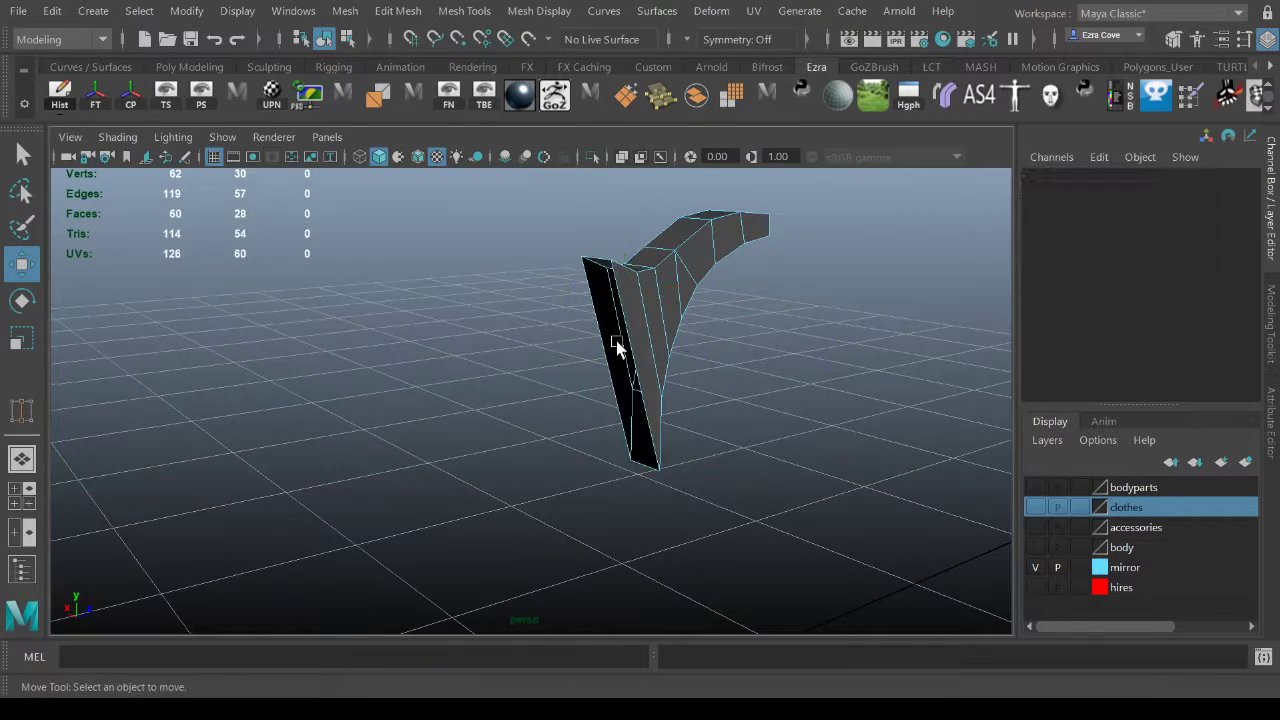
Delete the trigger's top face that sits hidden inside the frame.
alt+drag(672, 394, 486, 505)
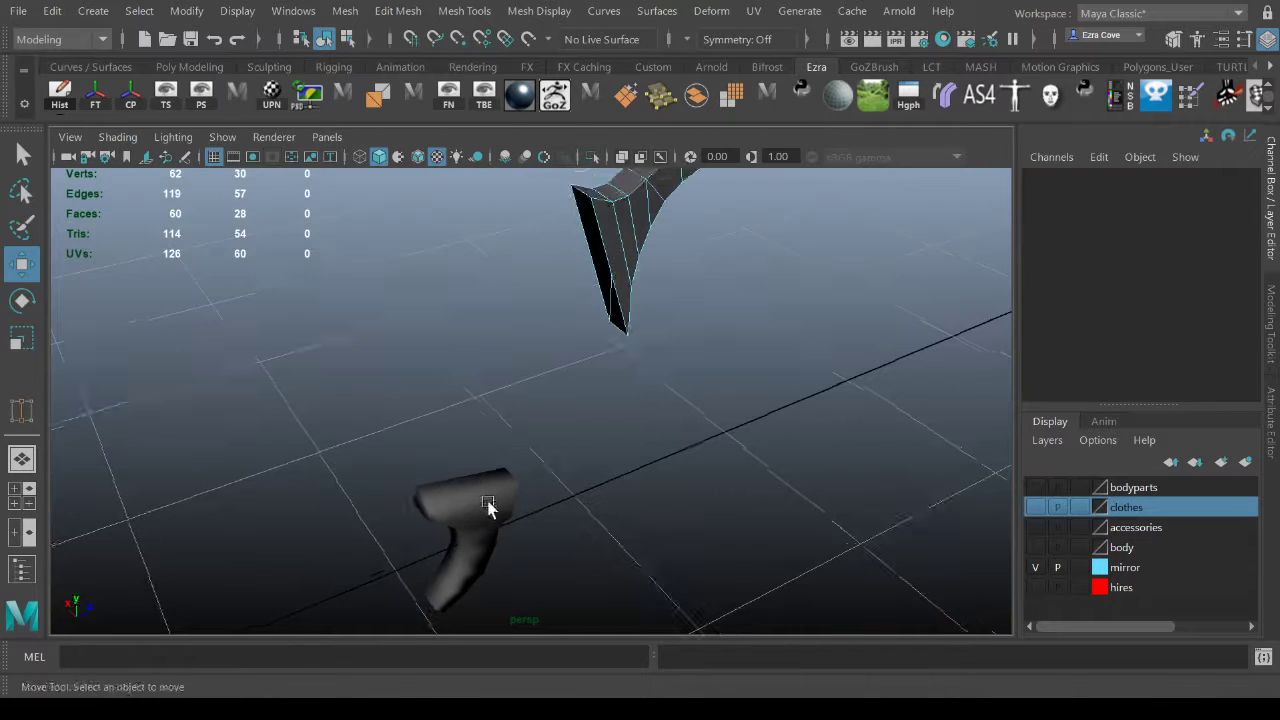
click(486, 500)
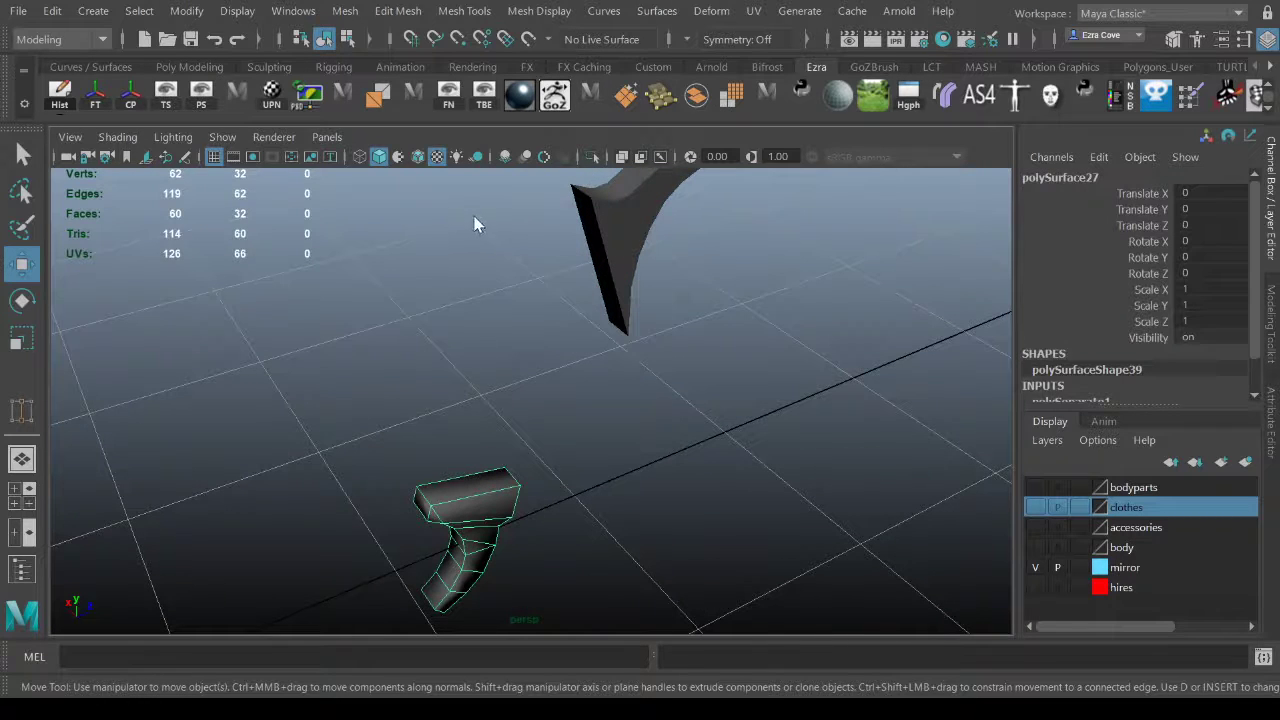
key(F11)
click(474, 485)
key(Delete)
alt+drag(474, 488, 312, 315)
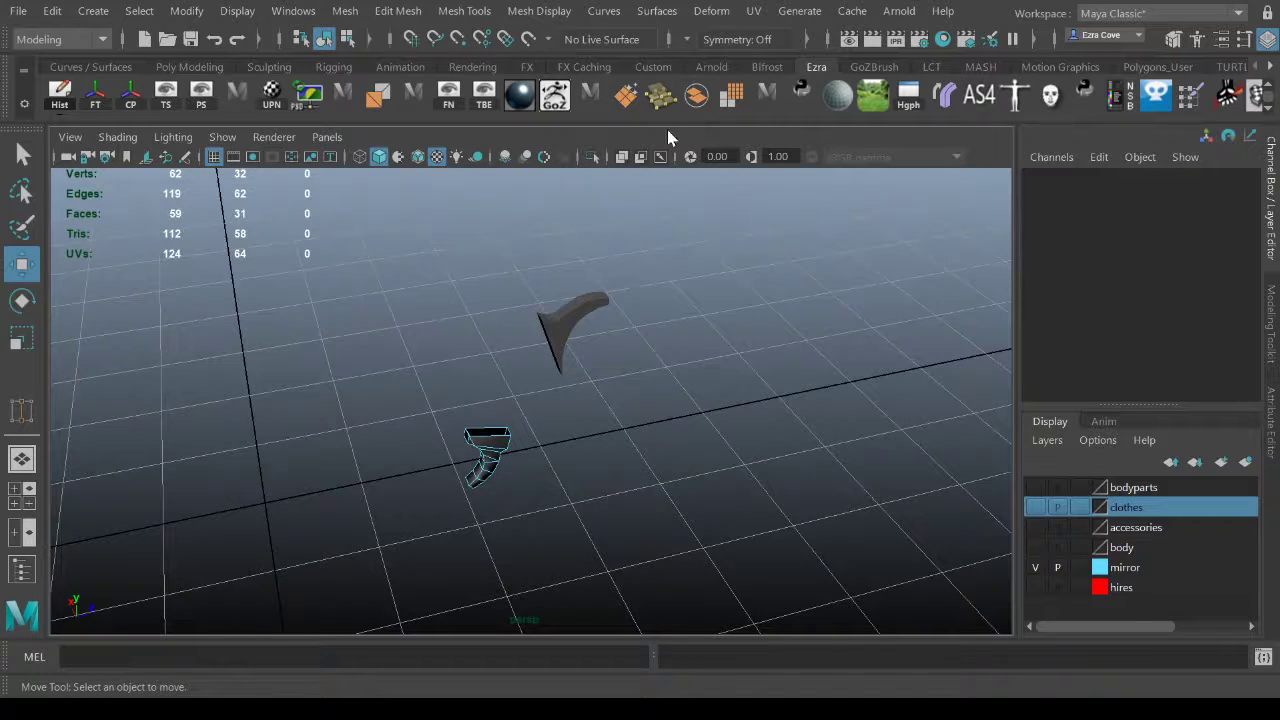
Finish editing the hammer and trigger together, and show the rest of the revolver again.
alt+drag(585, 330, 535, 323)
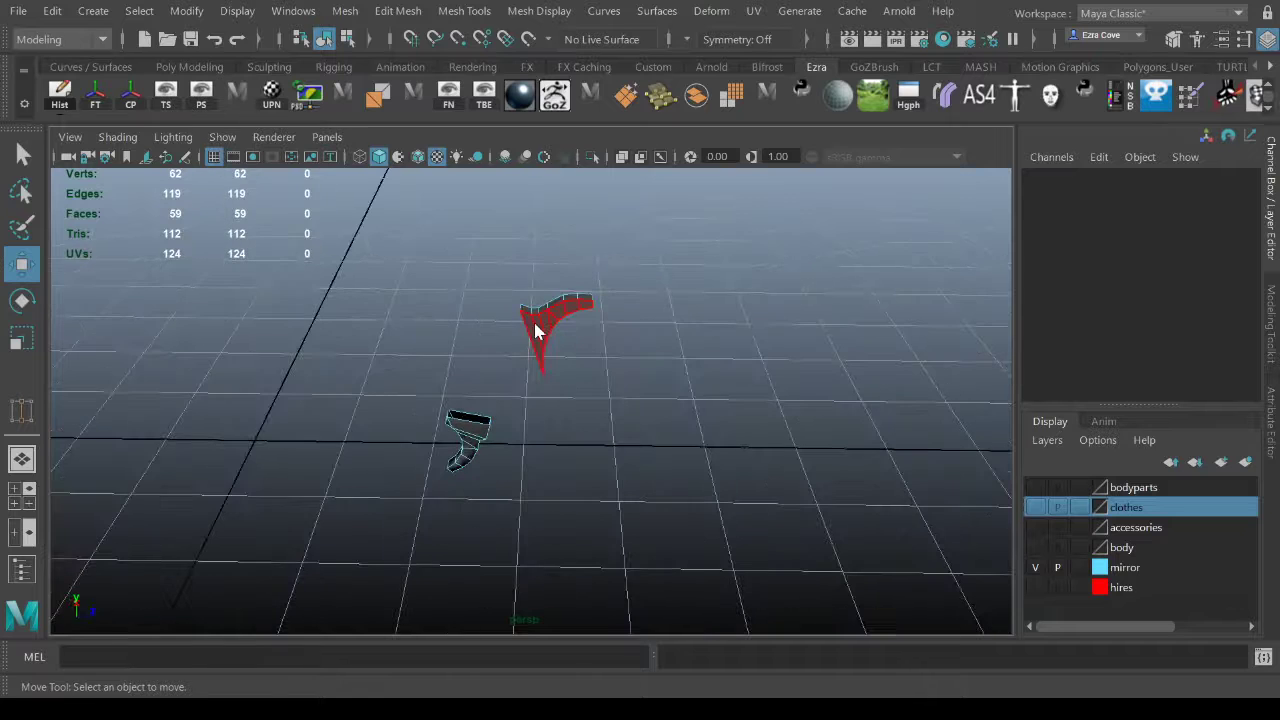
click(628, 106)
alt+drag(765, 365, 628, 351)
click(698, 375)
click(625, 104)
click(669, 372)
key(ctrl+shift+h)
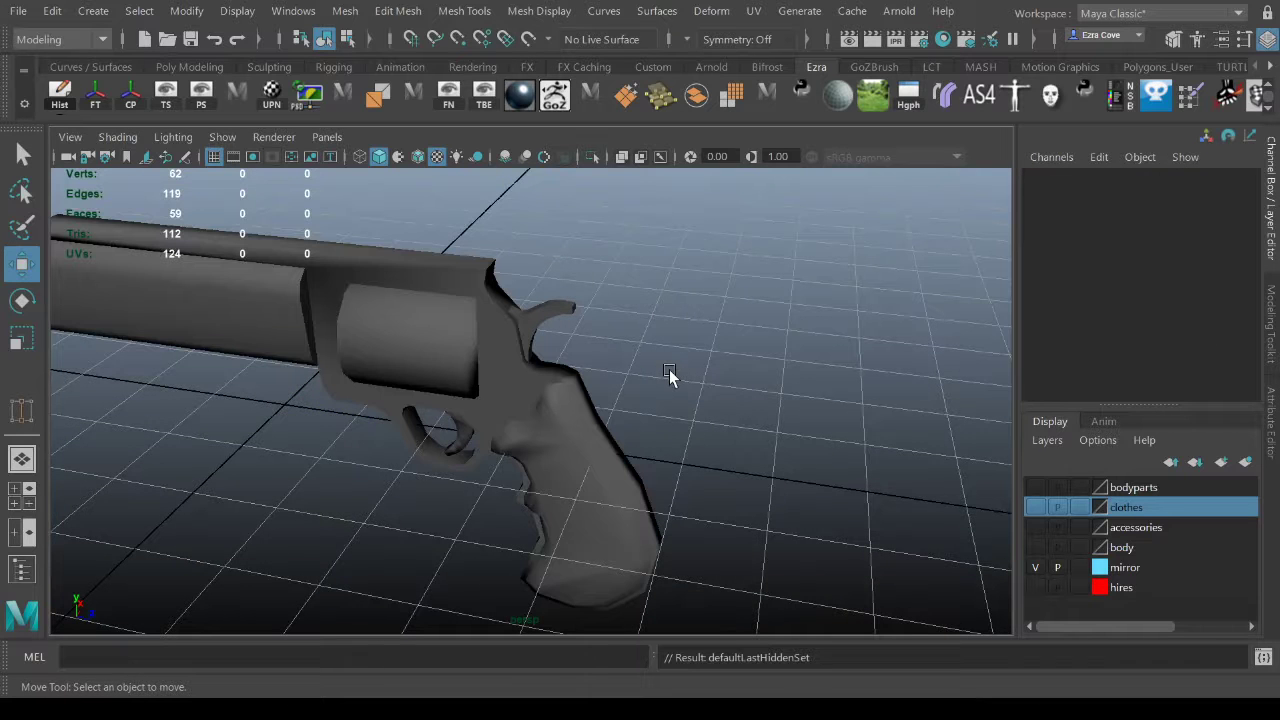
Put all the revolver's parts into a new display layer named todo, and create an empty display layer named done.
alt+drag(609, 400, 593, 453)
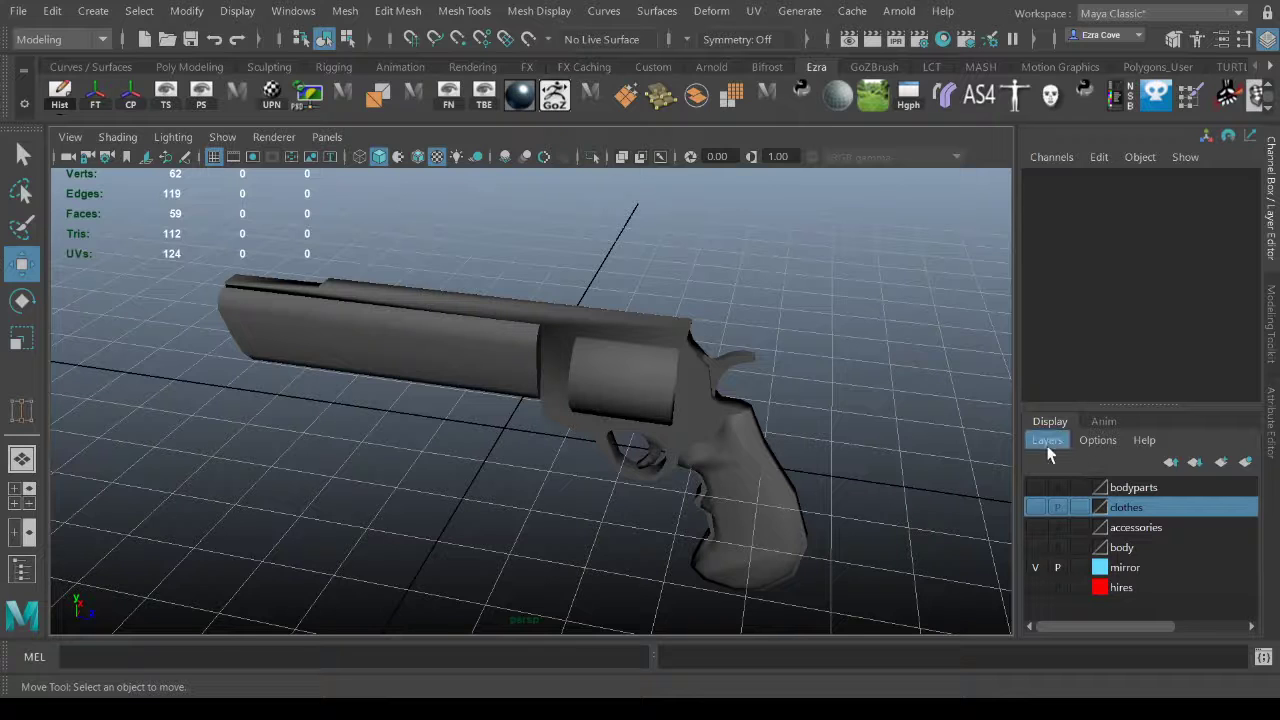
drag(200, 238, 1010, 520)
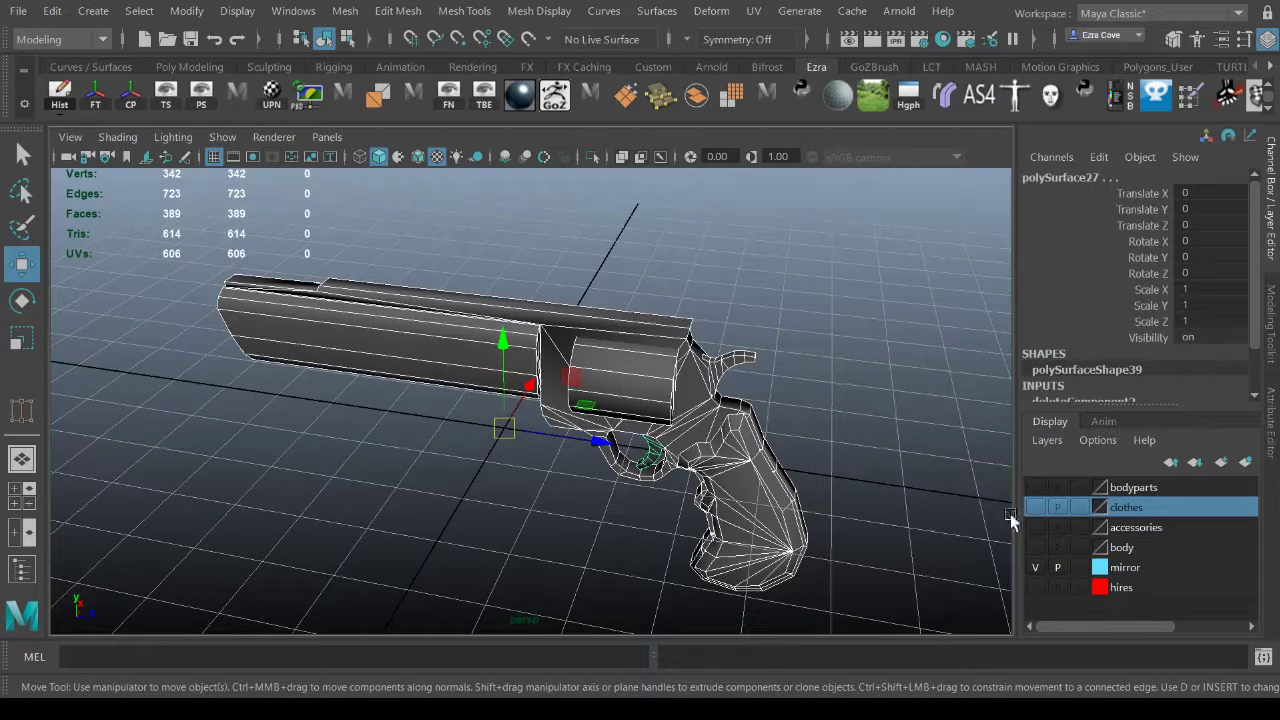
click(1045, 439)
click(1058, 447)
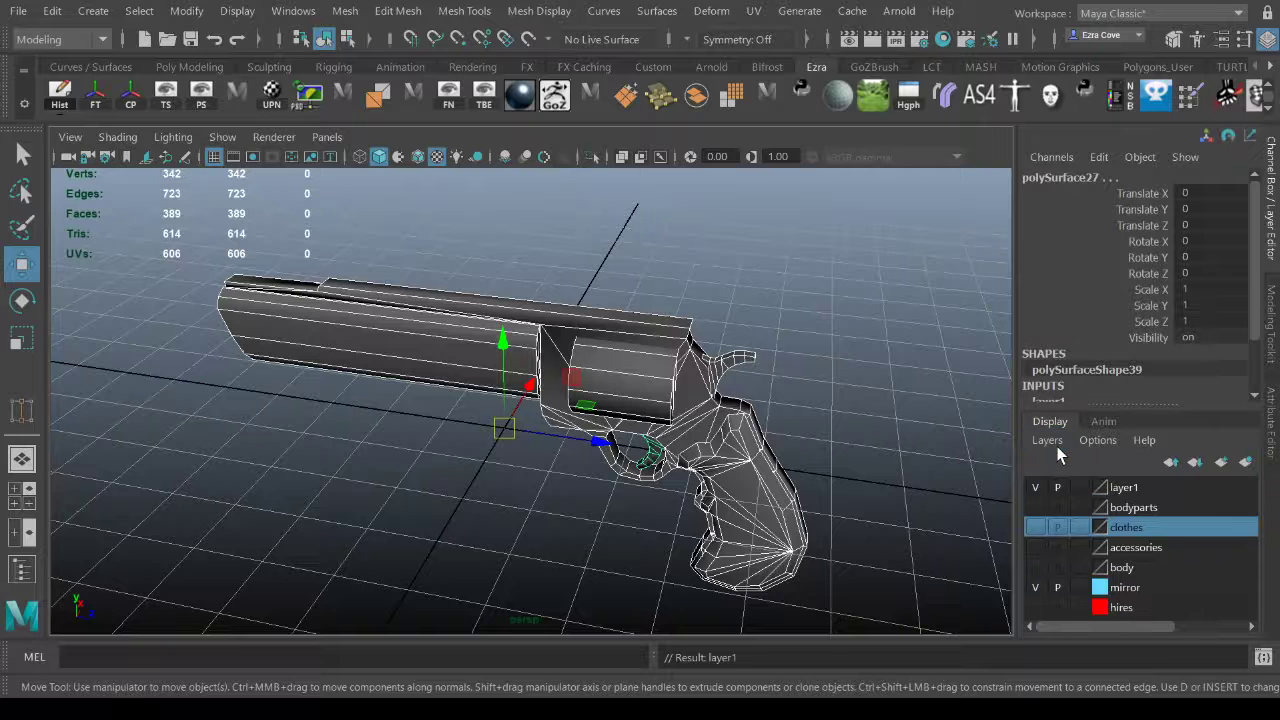
click(1124, 487)
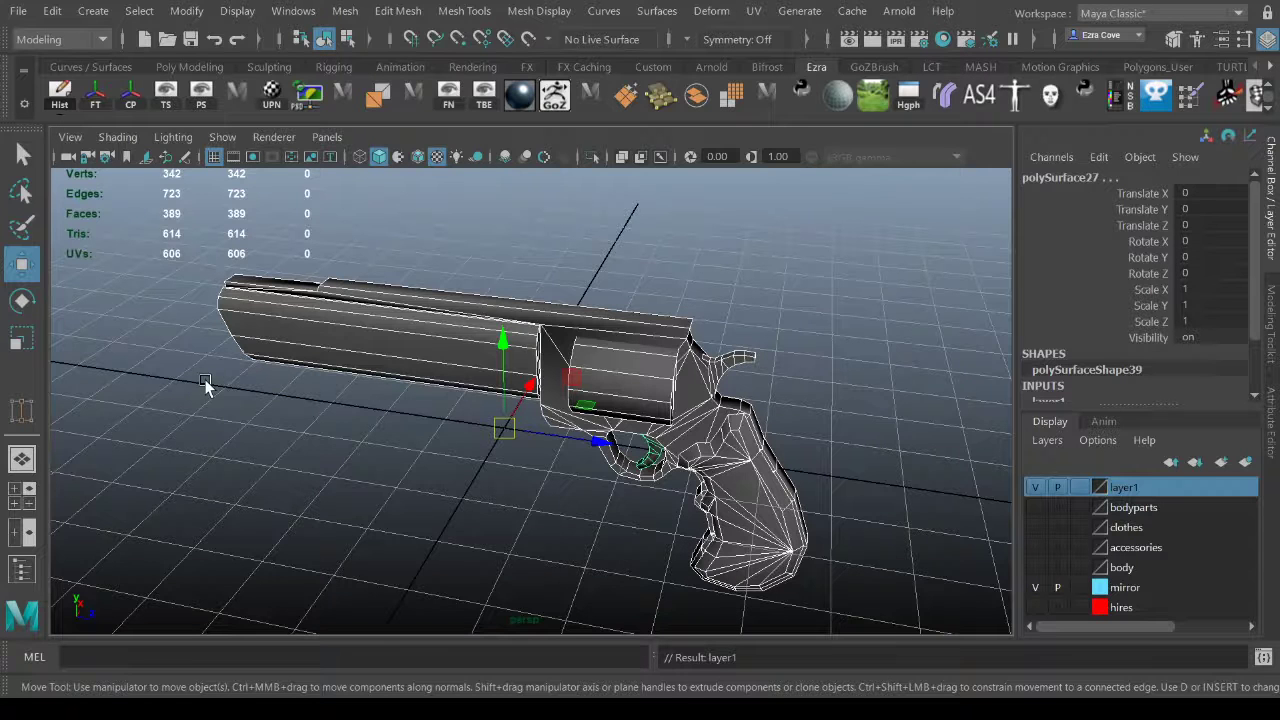
click(319, 532)
click(1037, 487)
click(830, 418)
alt+middle_drag(856, 432, 832, 384)
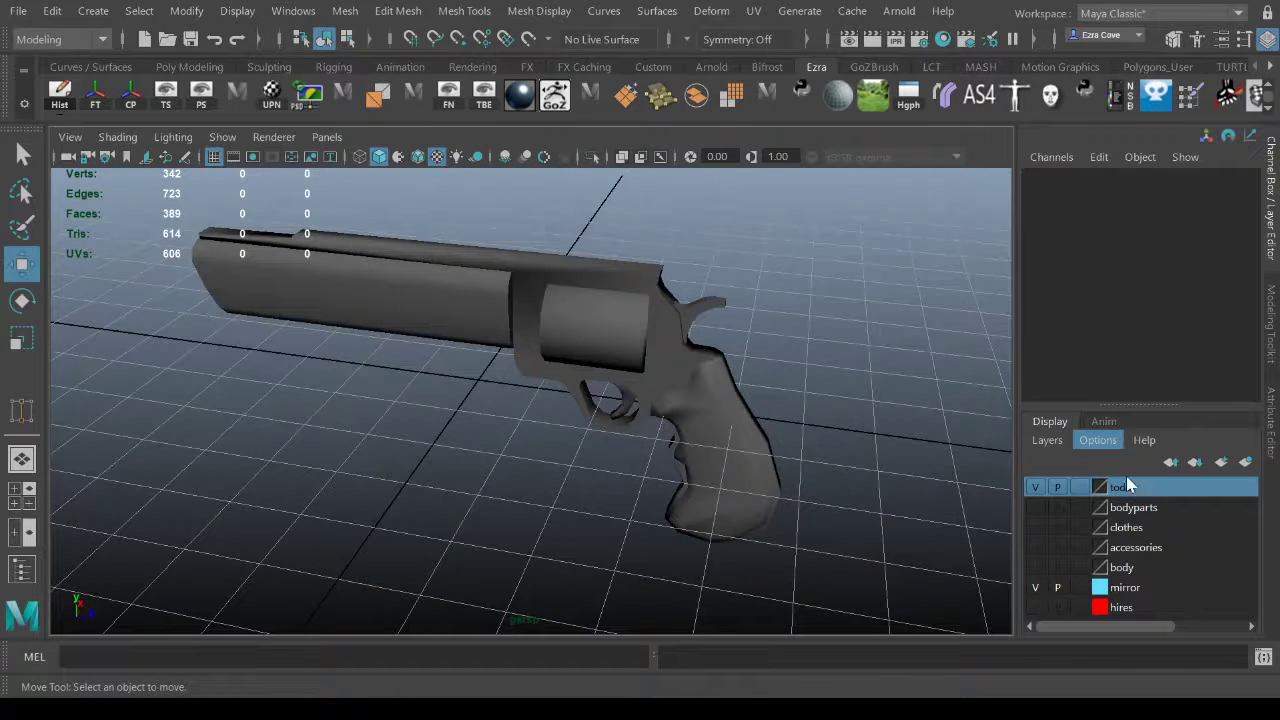
click(1048, 165)
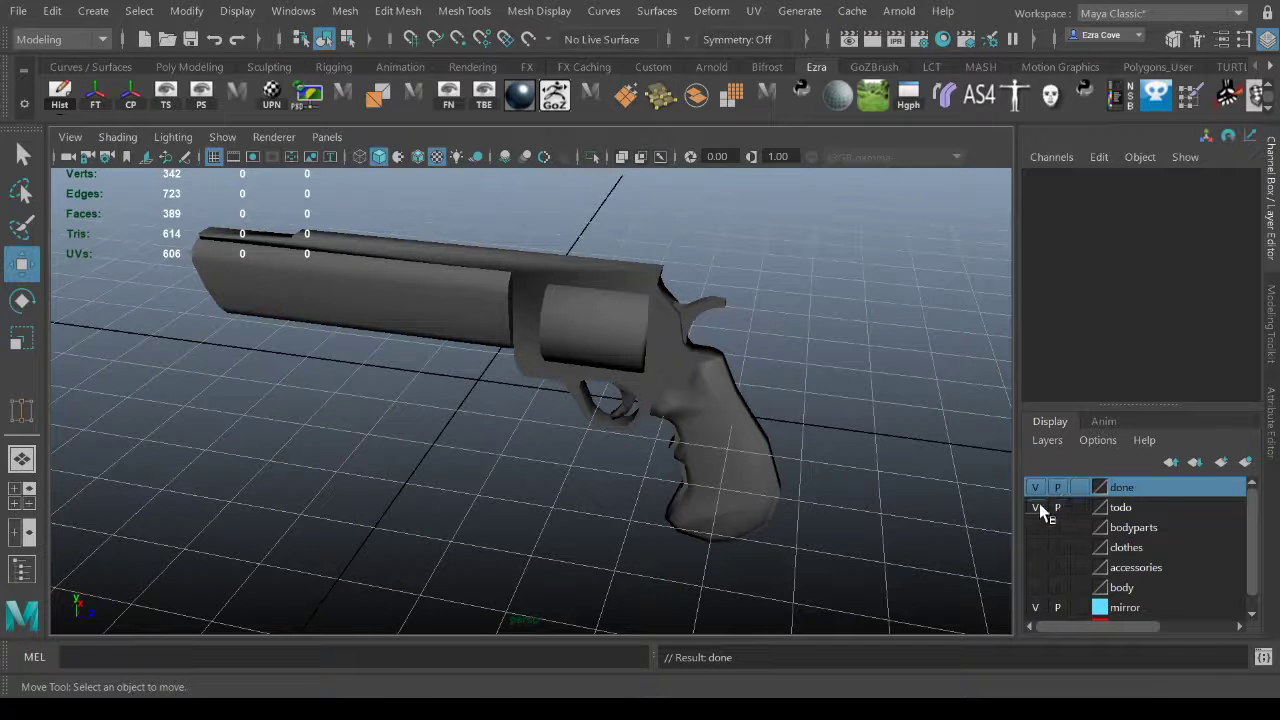
Remove the barrel from the todo layer and hide that layer to isolate the barrel.
click(429, 351)
alt+drag(429, 351, 650, 360)
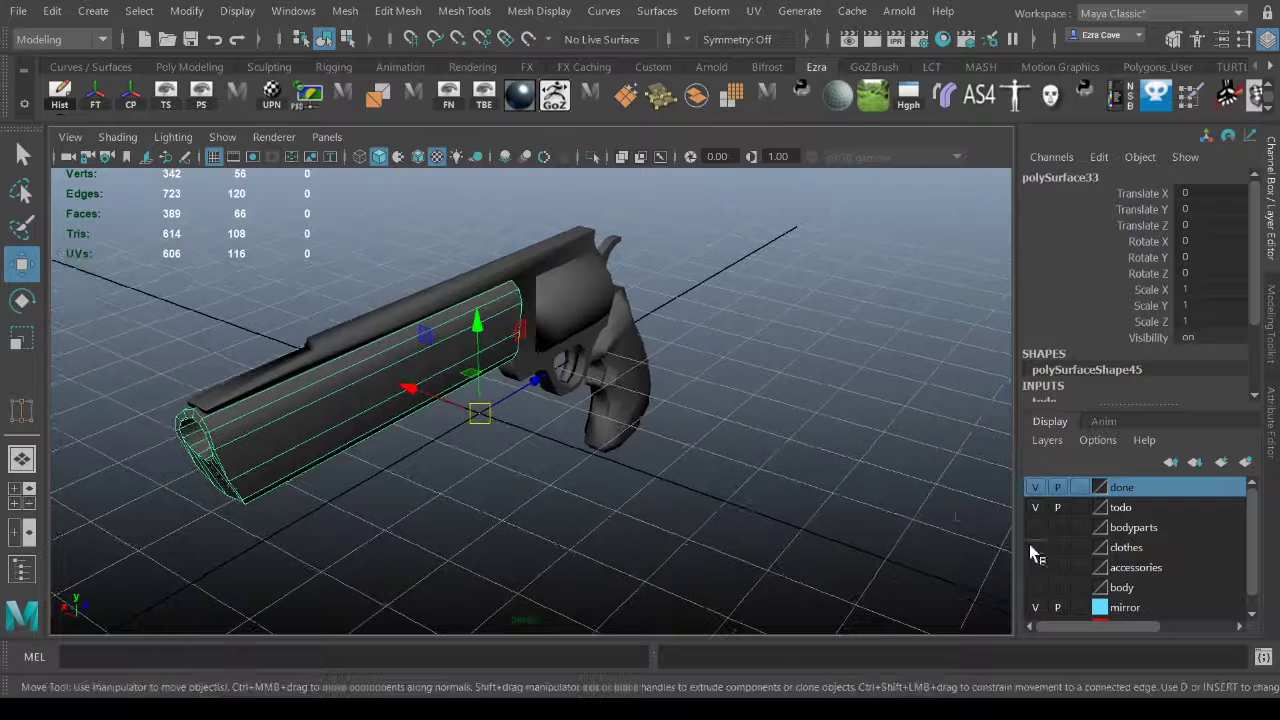
click(1126, 507)
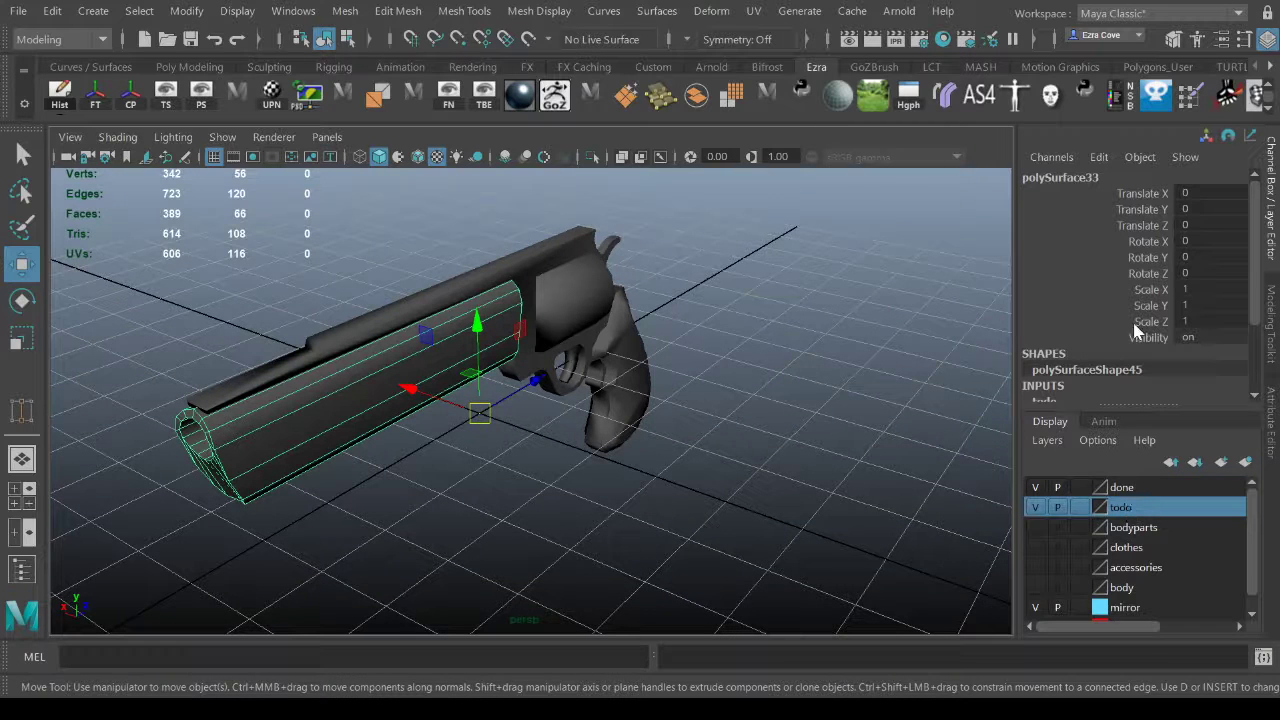
click(1036, 508)
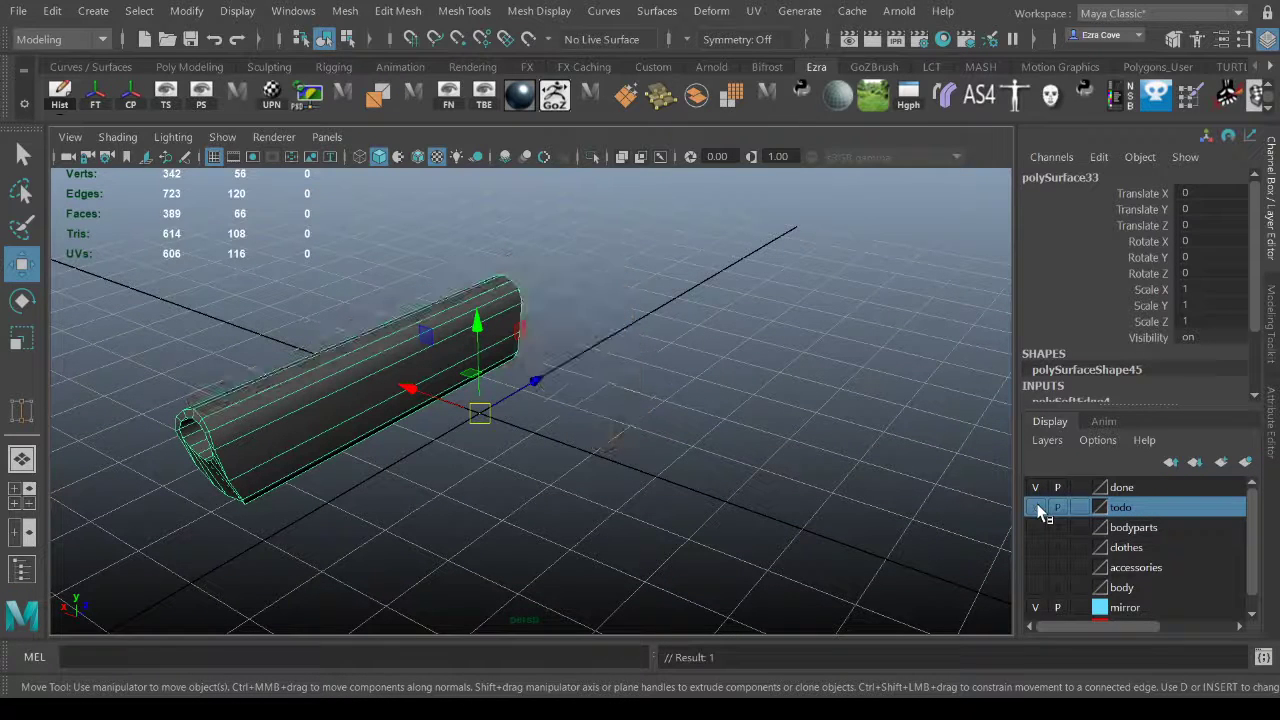
Examine the barrel's existing UV seams from several angles with the 3D Cut and Sew UV Tool.
alt+drag(840, 499, 914, 491)
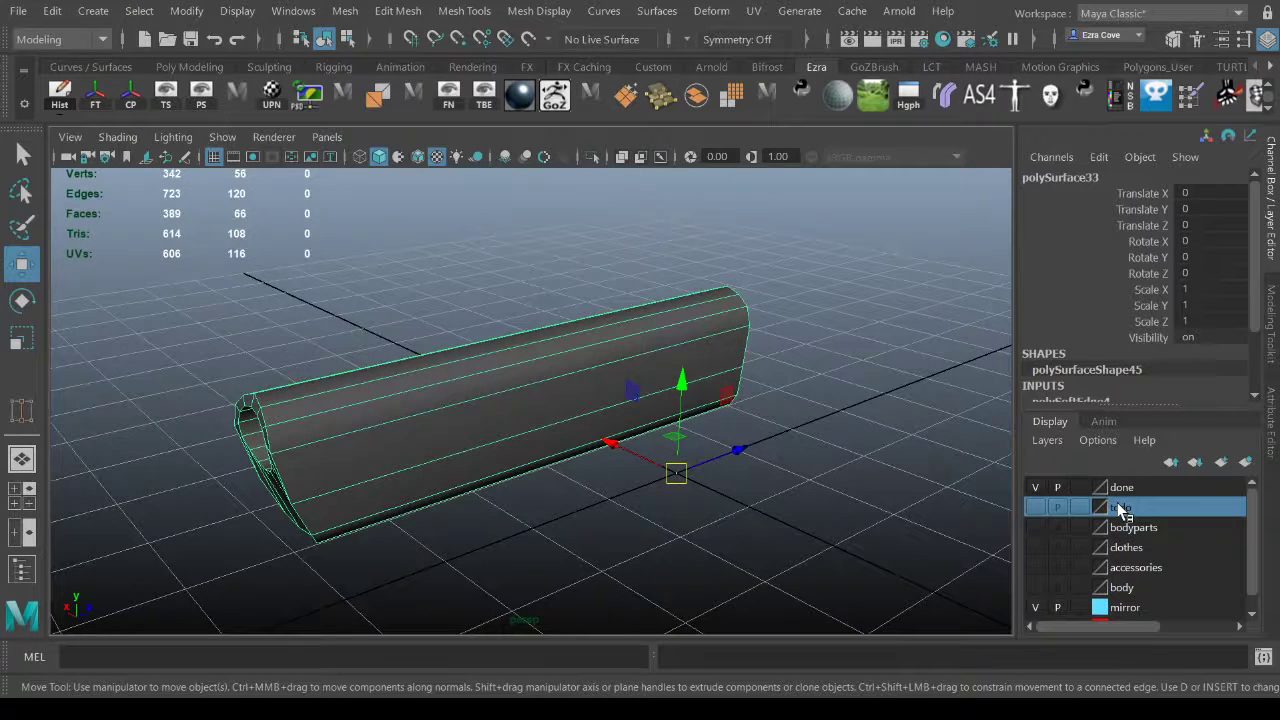
alt+drag(918, 391, 752, 369)
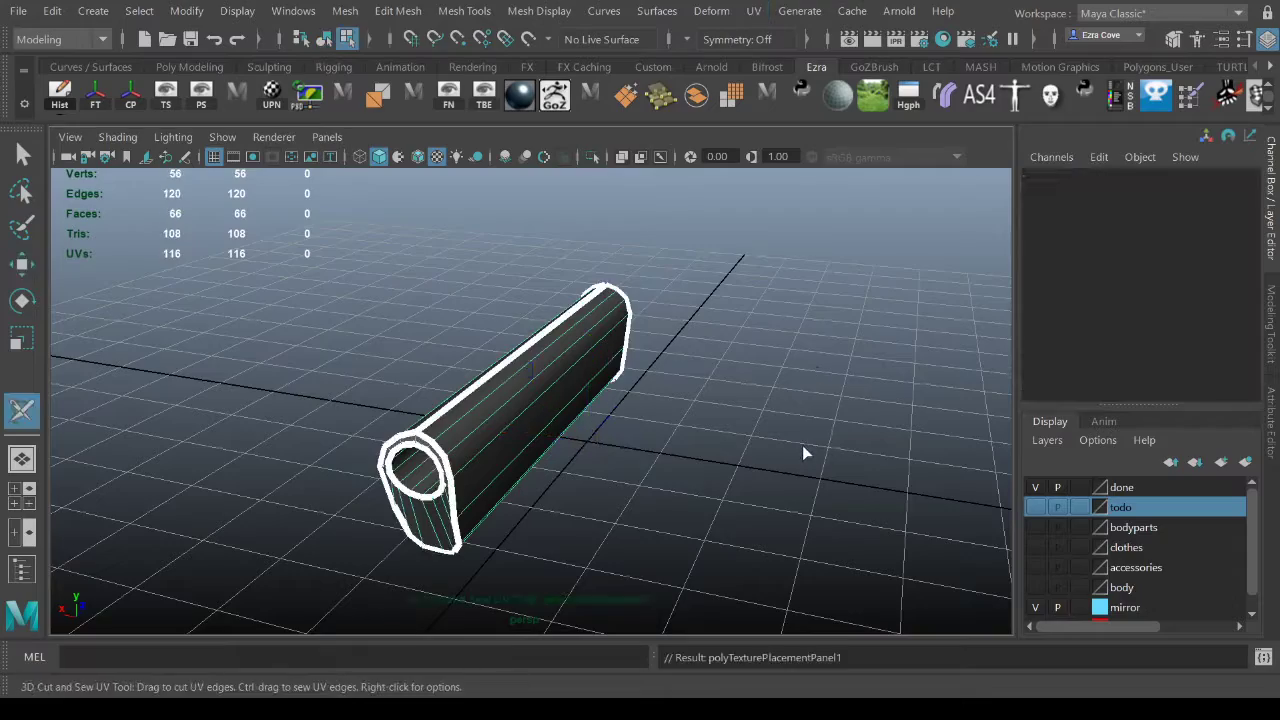
alt+drag(803, 447, 643, 378)
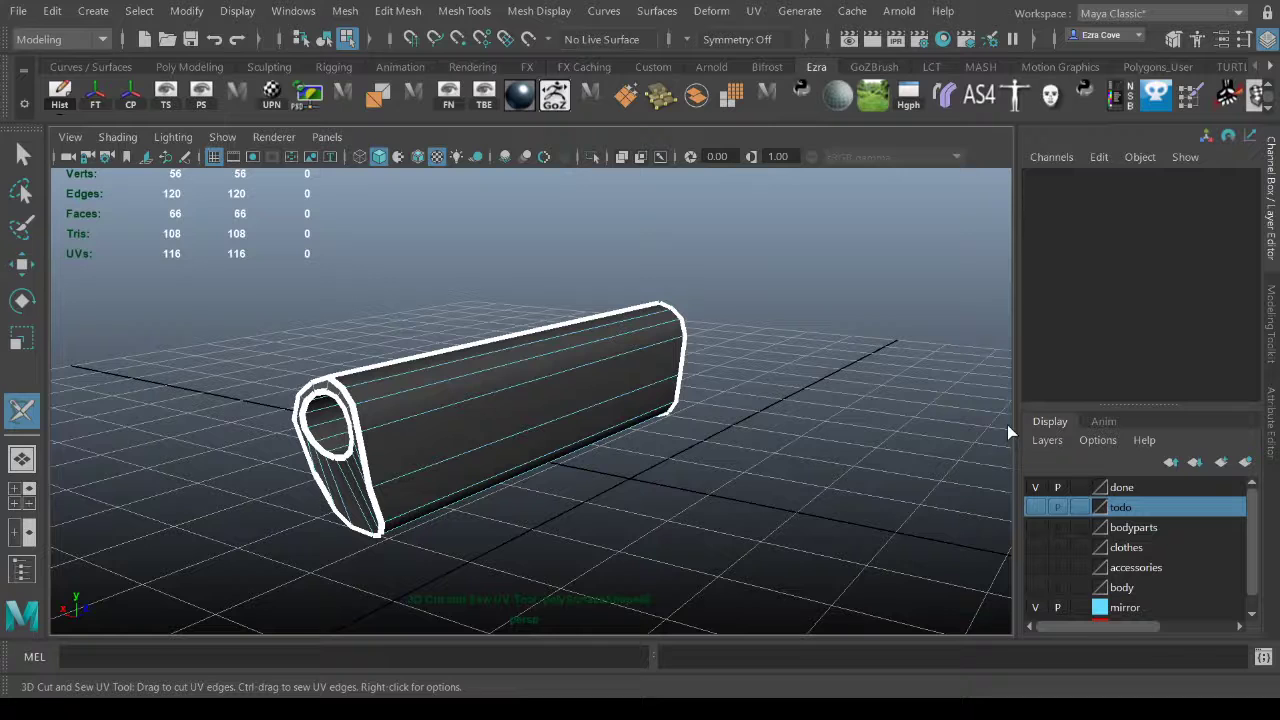
key(w)
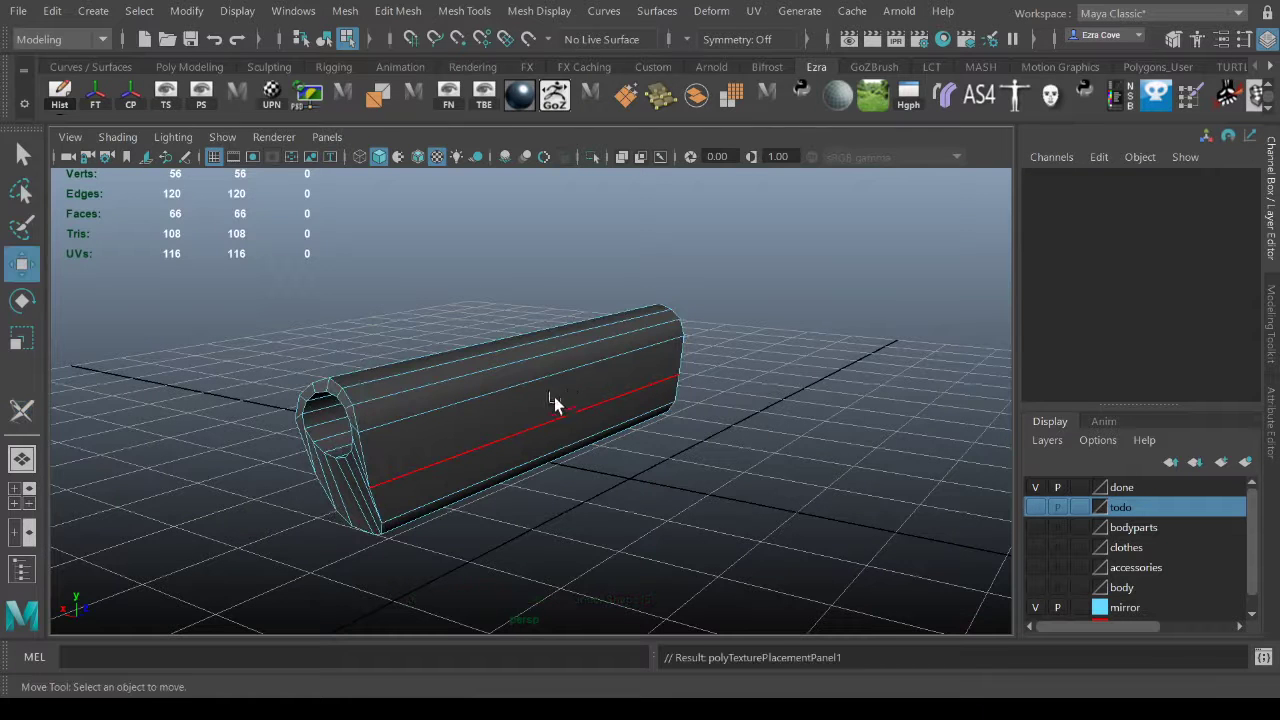
key(F8)
alt+drag(809, 300, 750, 292)
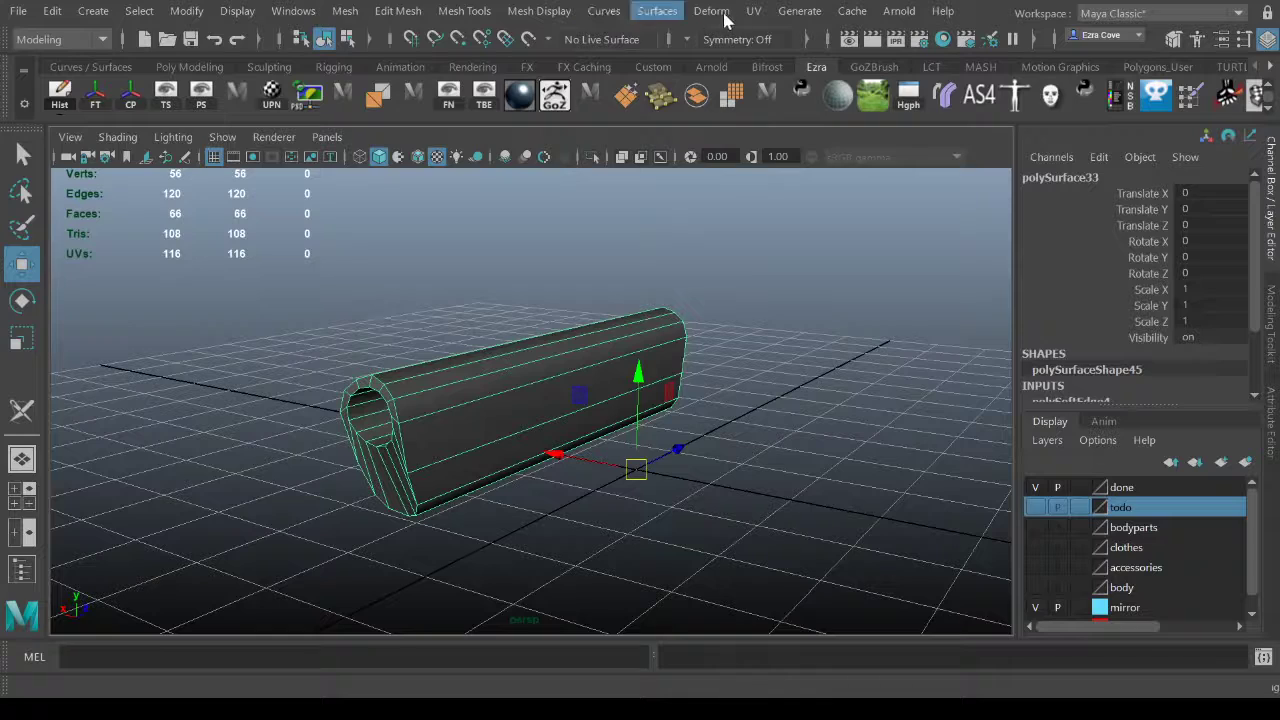
Show the todo layer and apply a camera-based UV projection to all of the revolver's parts.
click(1033, 509)
alt+right_drag(760, 425, 625, 390)
click(394, 277)
drag(394, 277, 809, 573)
alt+right_drag(610, 420, 655, 402)
alt+drag(655, 402, 690, 402)
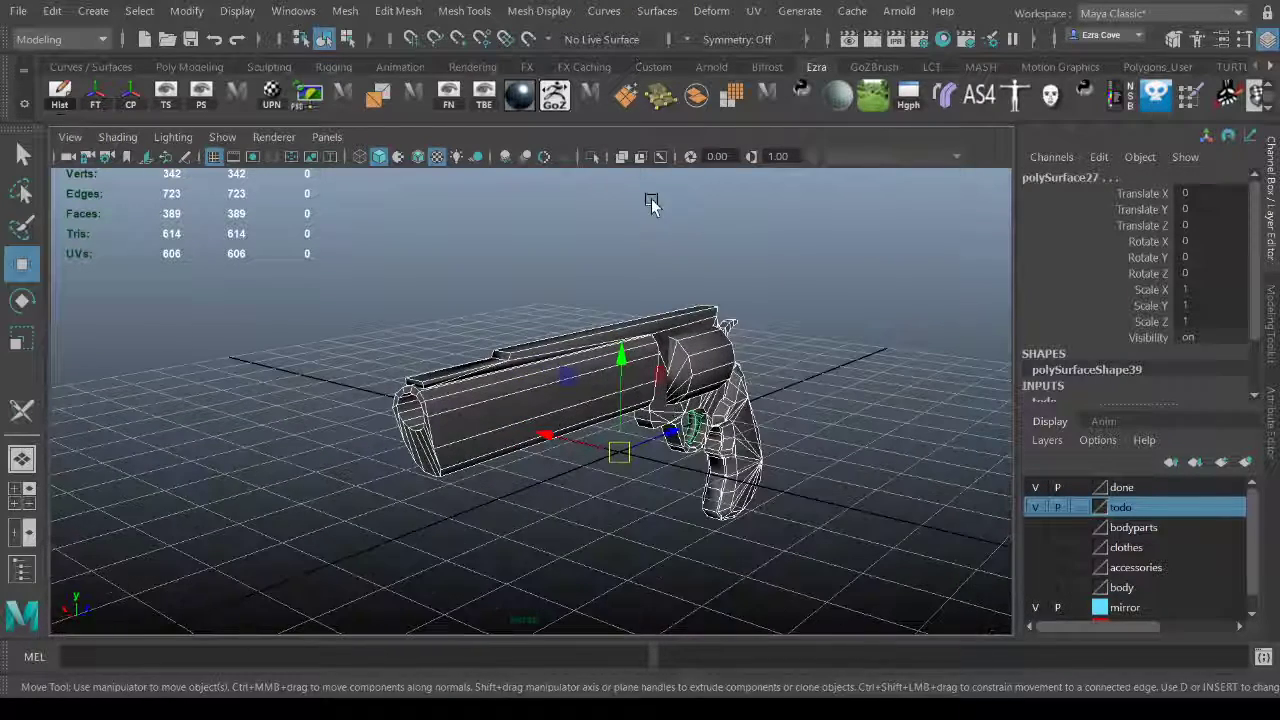
click(753, 20)
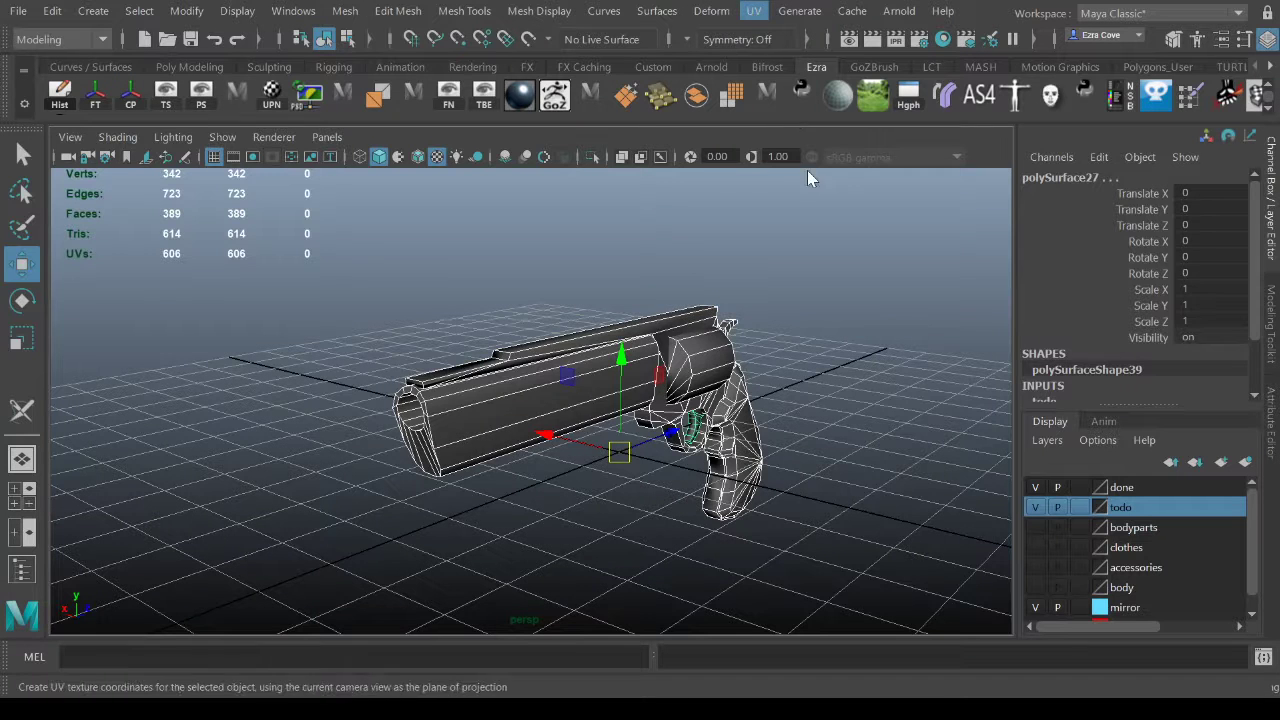
click(807, 170)
click(813, 256)
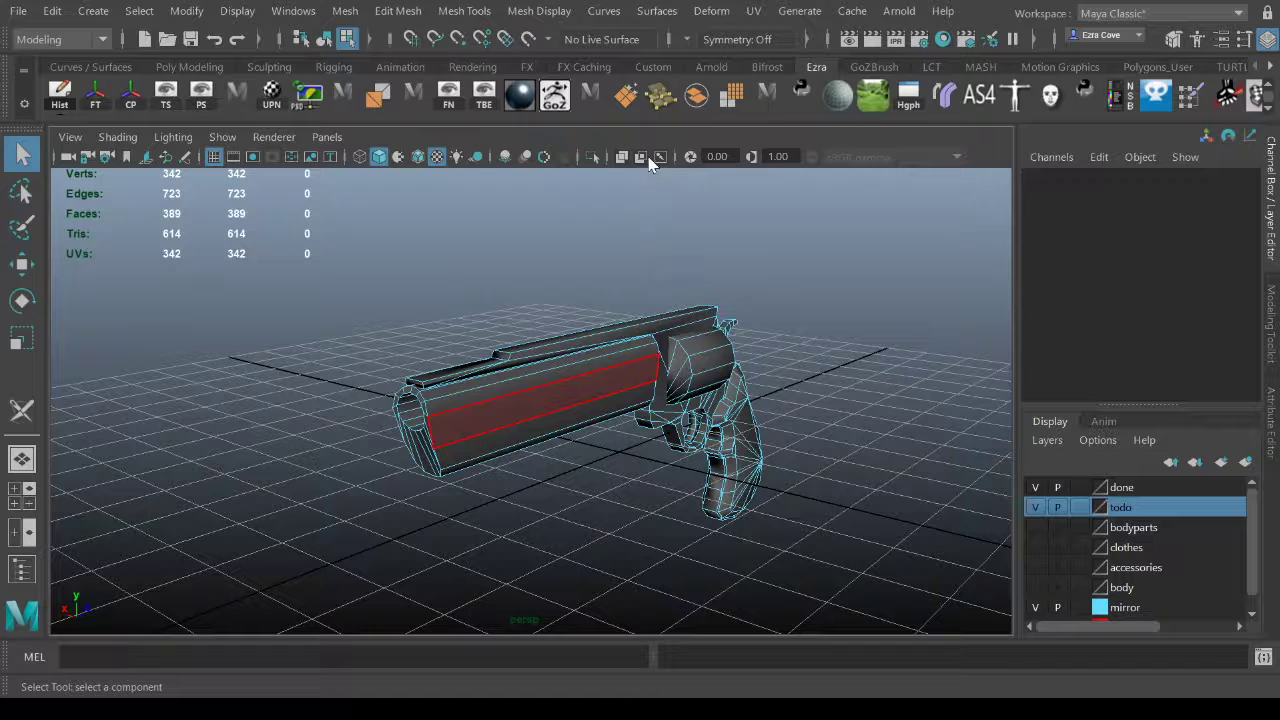
Isolate the barrel by hiding the other parts in the todo layer, and start the 3D Cut and Sew UV Tool on it.
key(F8)
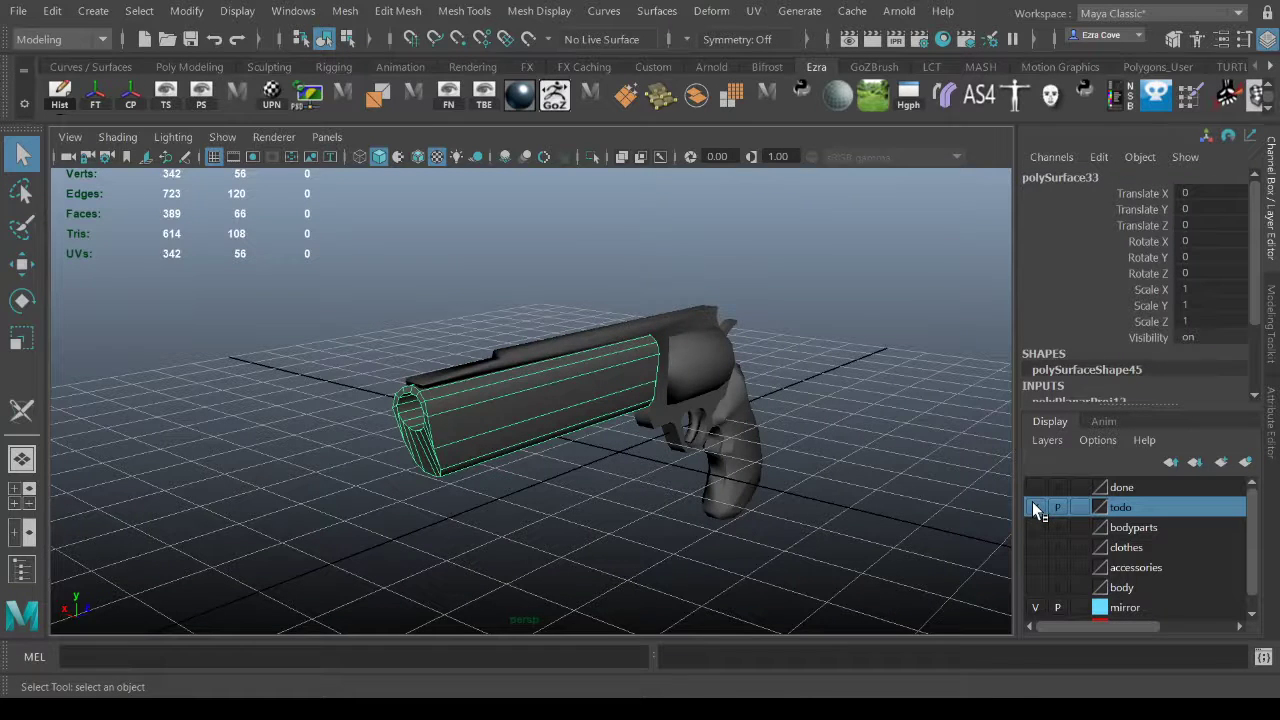
click(1034, 507)
alt+drag(620, 457, 614, 380)
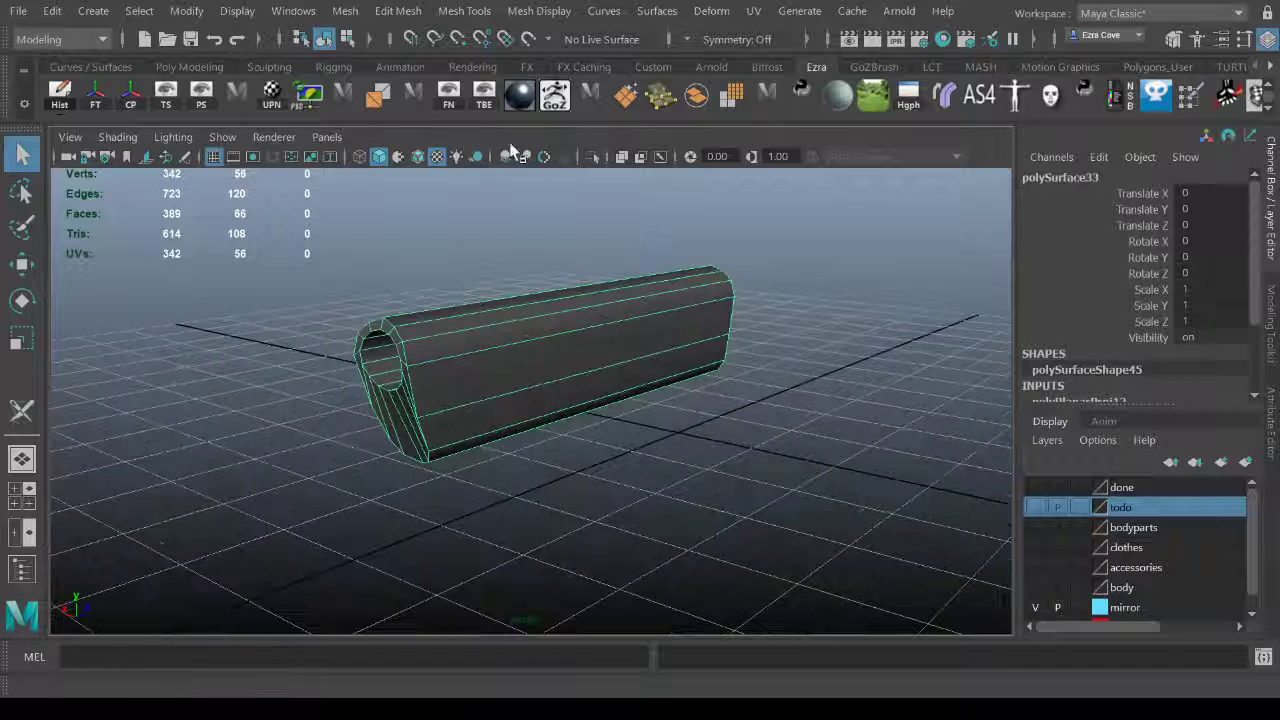
click(810, 441)
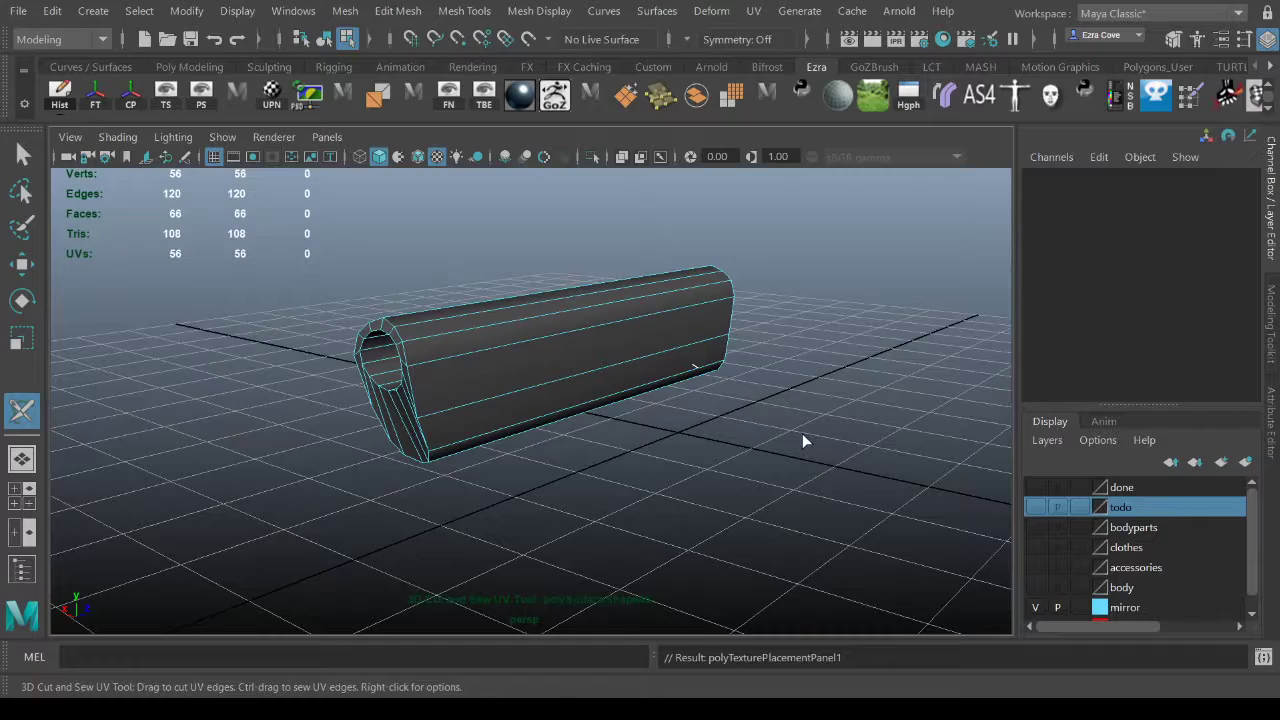
Cut the UVs along the complete edge loop around the barrel's rear end cap.
scroll(566, 408, up, 3)
alt+drag(566, 408, 562, 418)
alt+middle_drag(562, 418, 604, 392)
scroll(492, 416, up, 2)
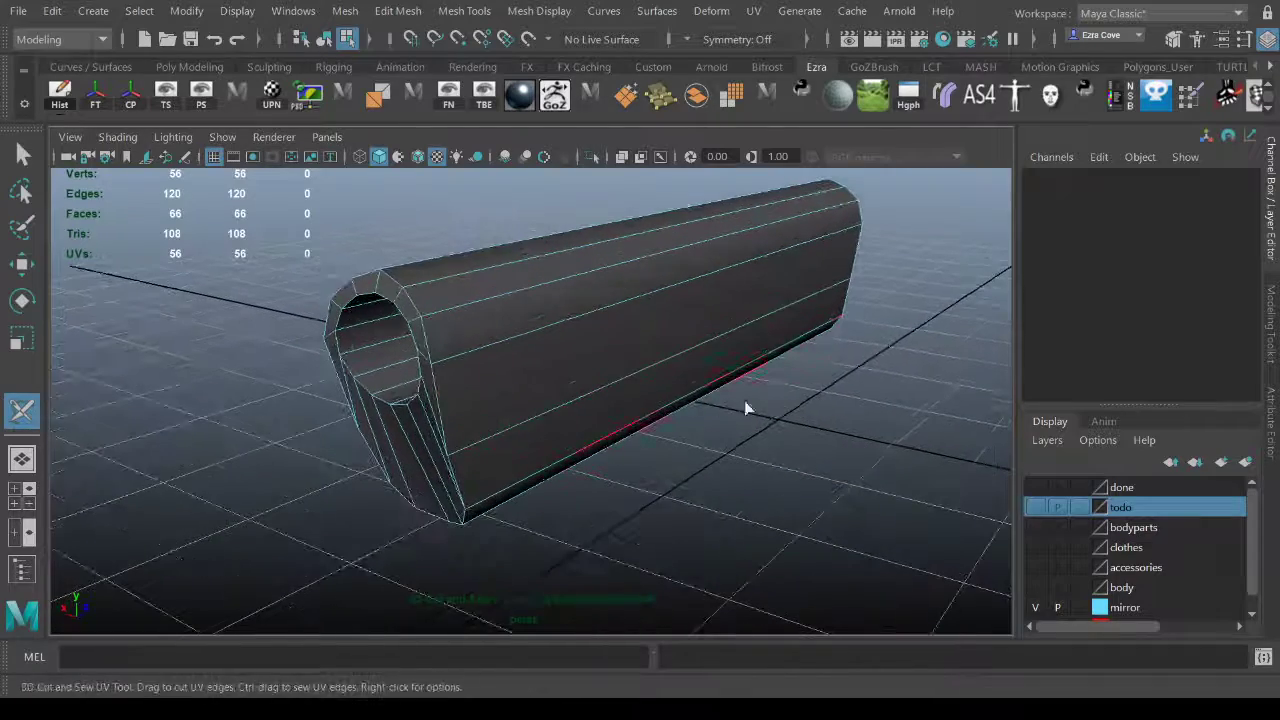
alt+drag(746, 406, 591, 389)
scroll(737, 371, down, 4)
alt+middle_drag(737, 371, 608, 370)
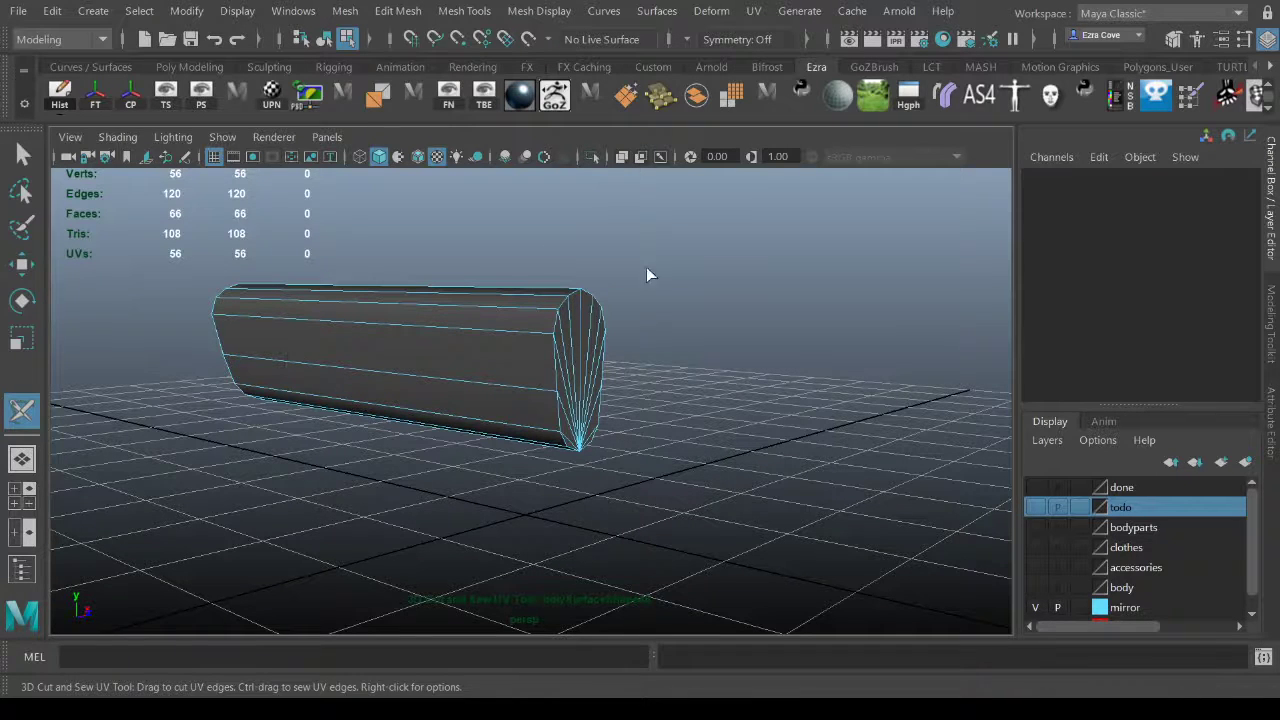
alt+drag(321, 375, 400, 357)
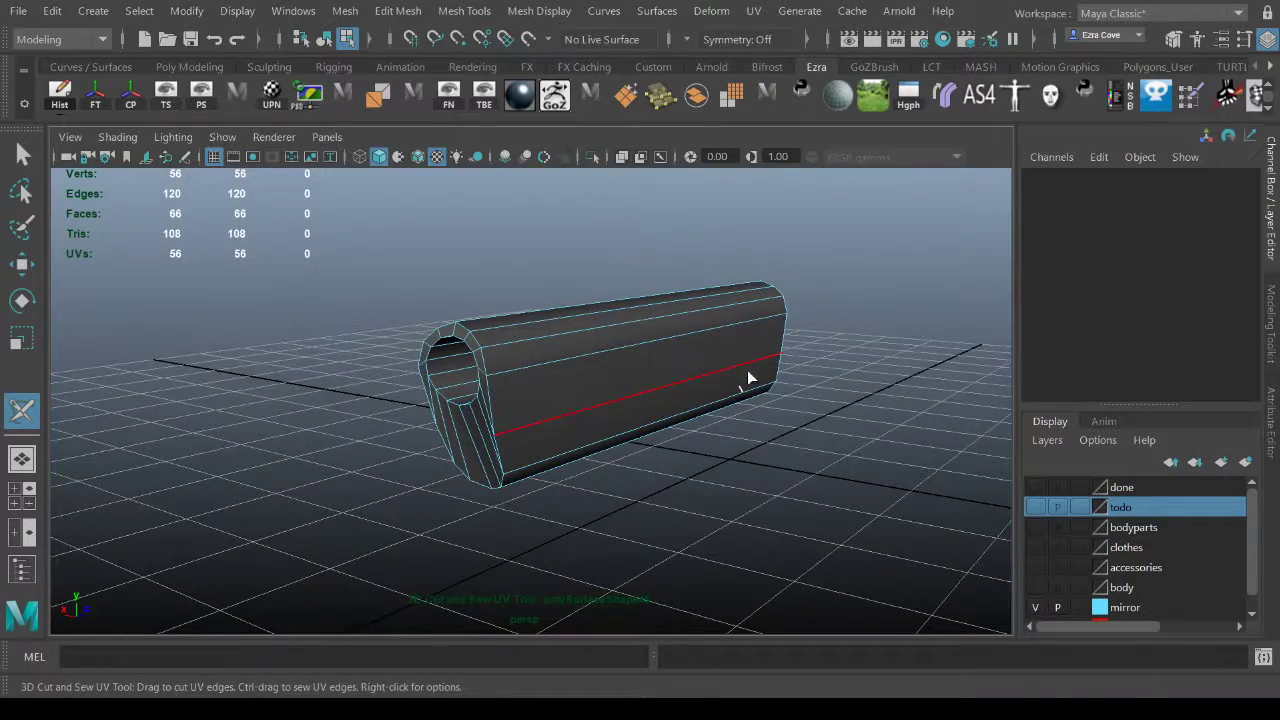
alt+drag(748, 376, 540, 360)
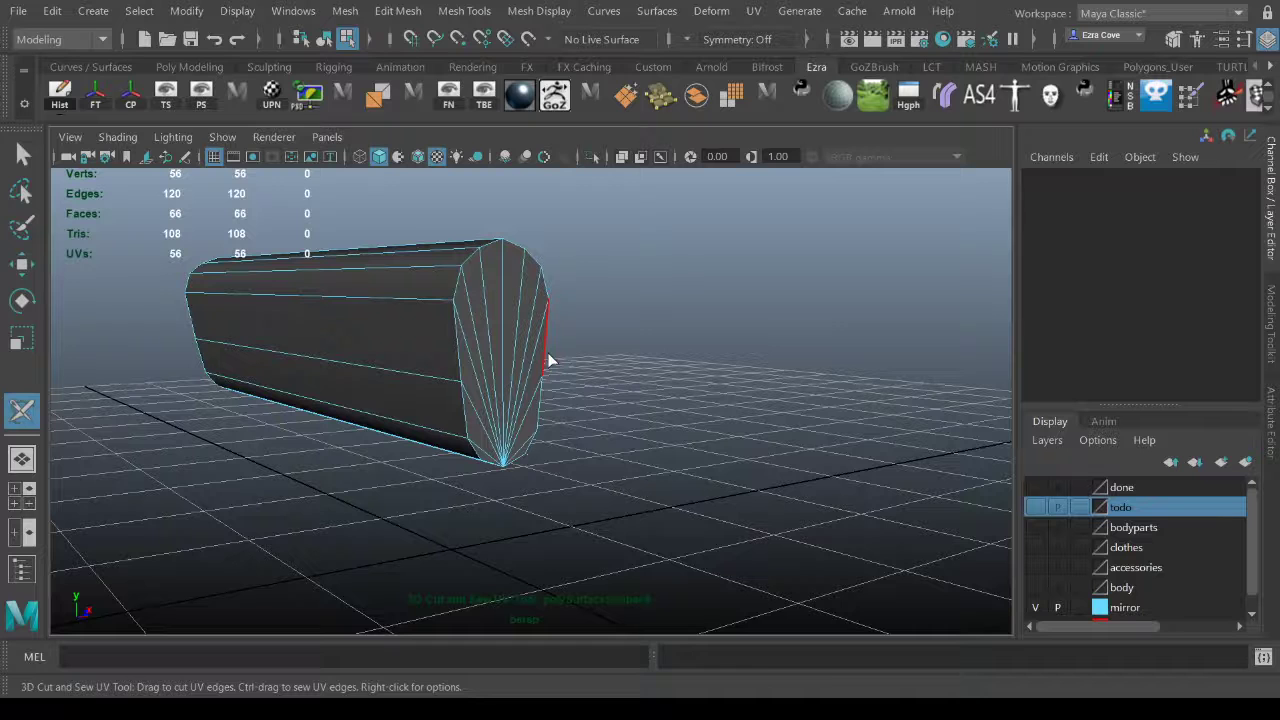
double_click(549, 362)
click(499, 467)
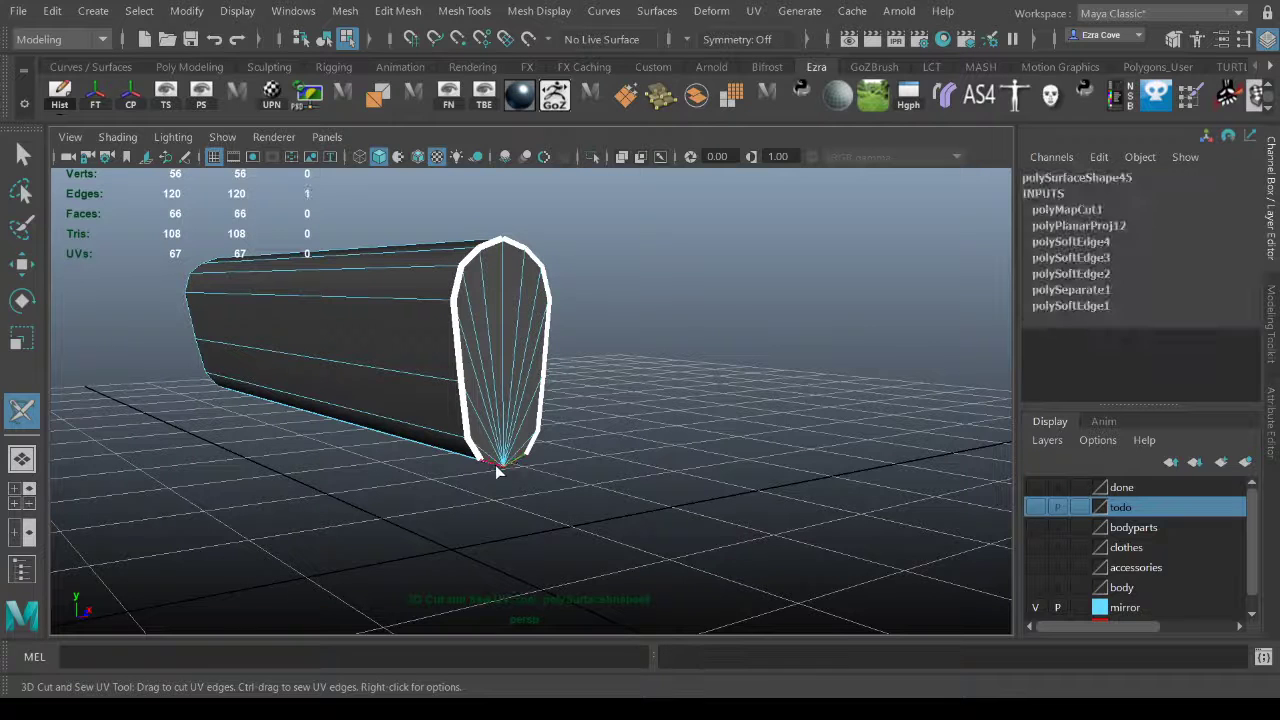
click(568, 477)
alt+drag(568, 477, 508, 521)
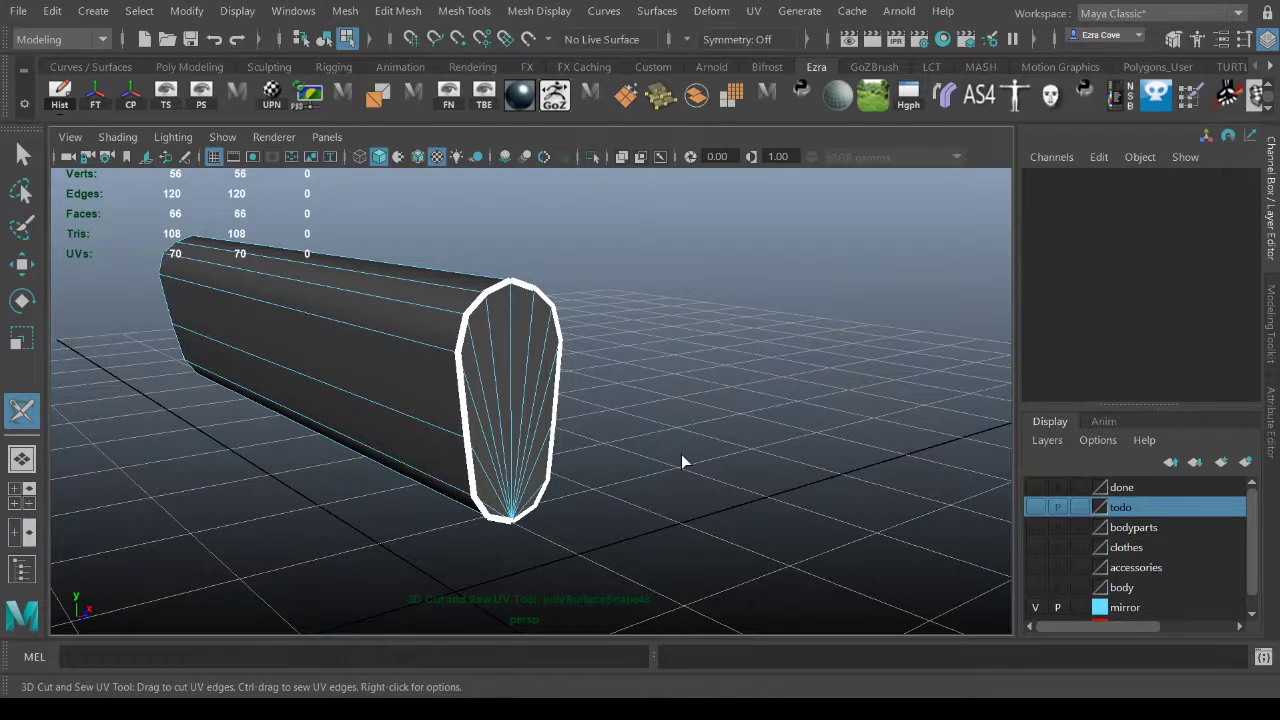
Cut the UVs along the outer edge loop around the barrel's muzzle face.
alt+drag(534, 429, 529, 391)
click(499, 367)
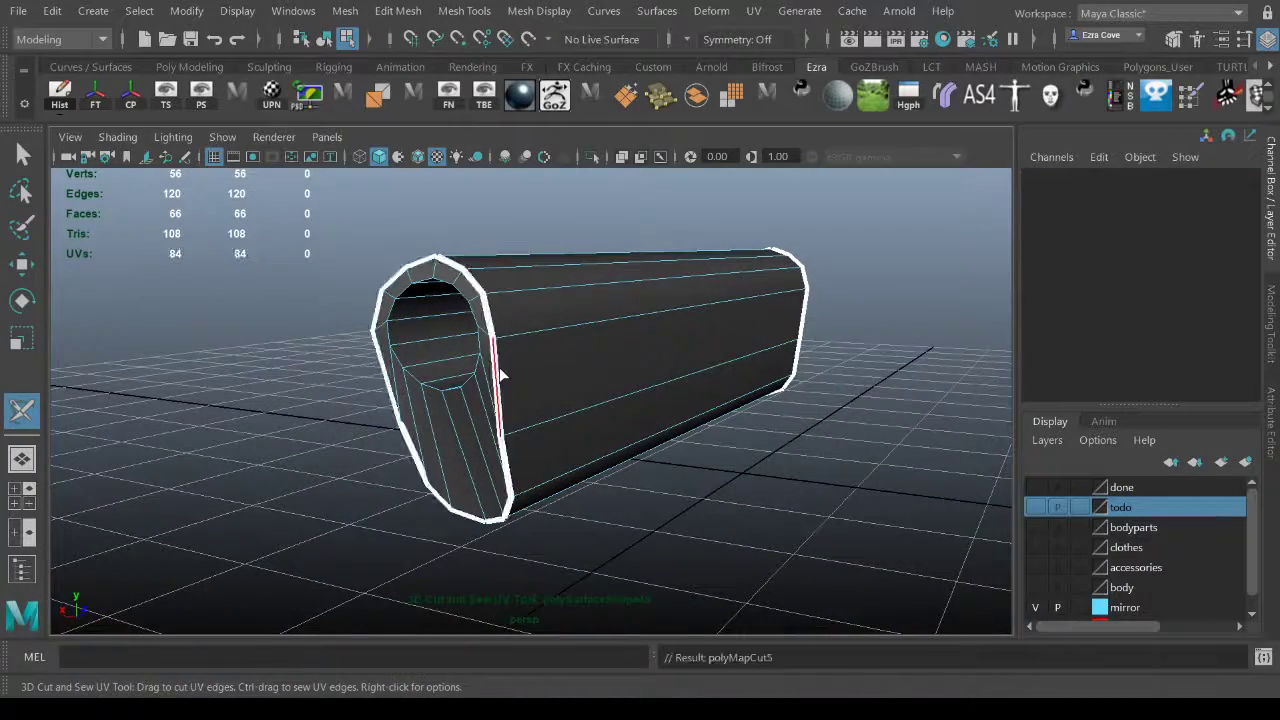
alt+drag(834, 471, 600, 380)
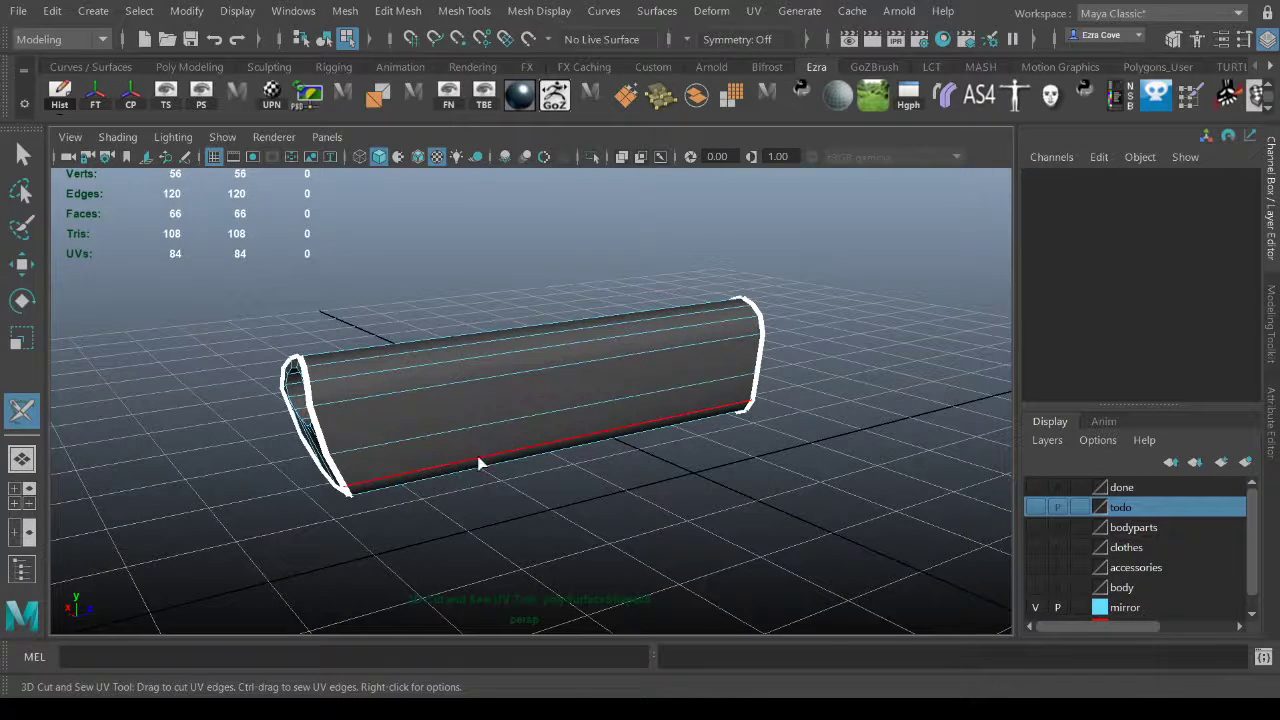
alt+drag(501, 423, 640, 435)
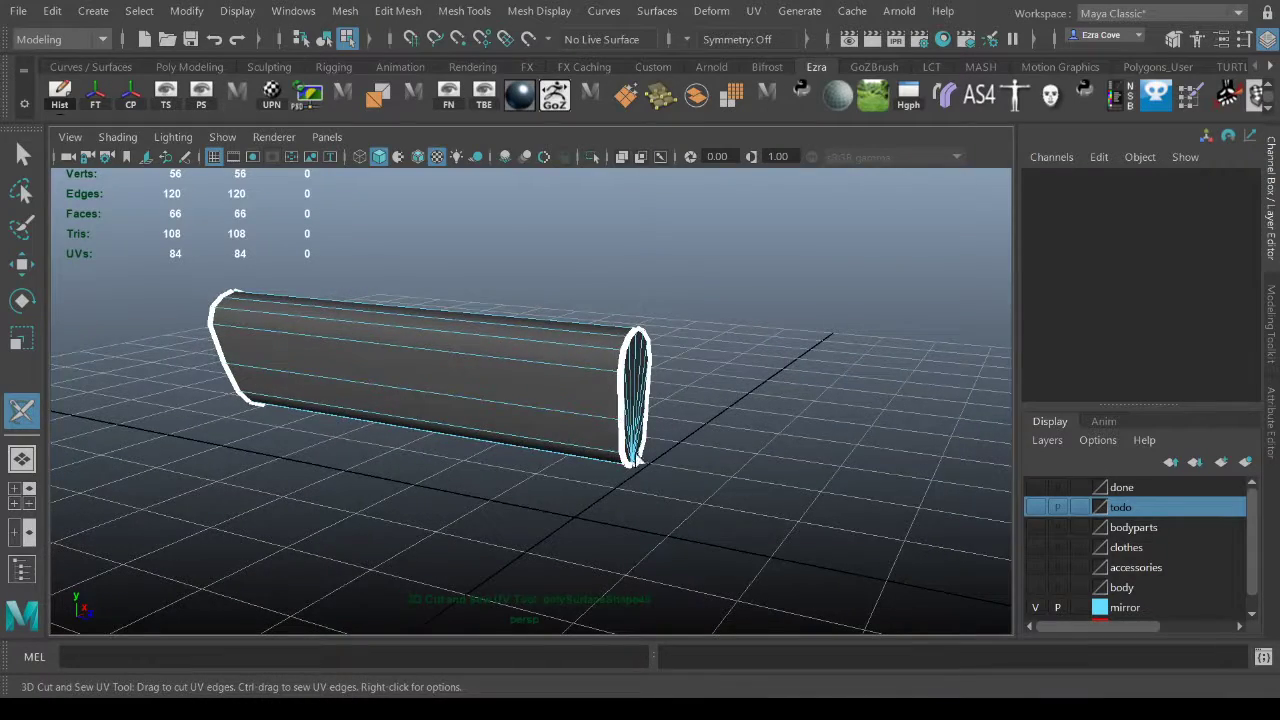
Cut the UVs around the rim of the bore opening at the muzzle.
alt+drag(366, 363, 497, 418)
alt+drag(672, 405, 596, 418)
alt+right_drag(600, 420, 772, 456)
alt+middle_drag(665, 443, 738, 484)
alt+drag(430, 377, 462, 370)
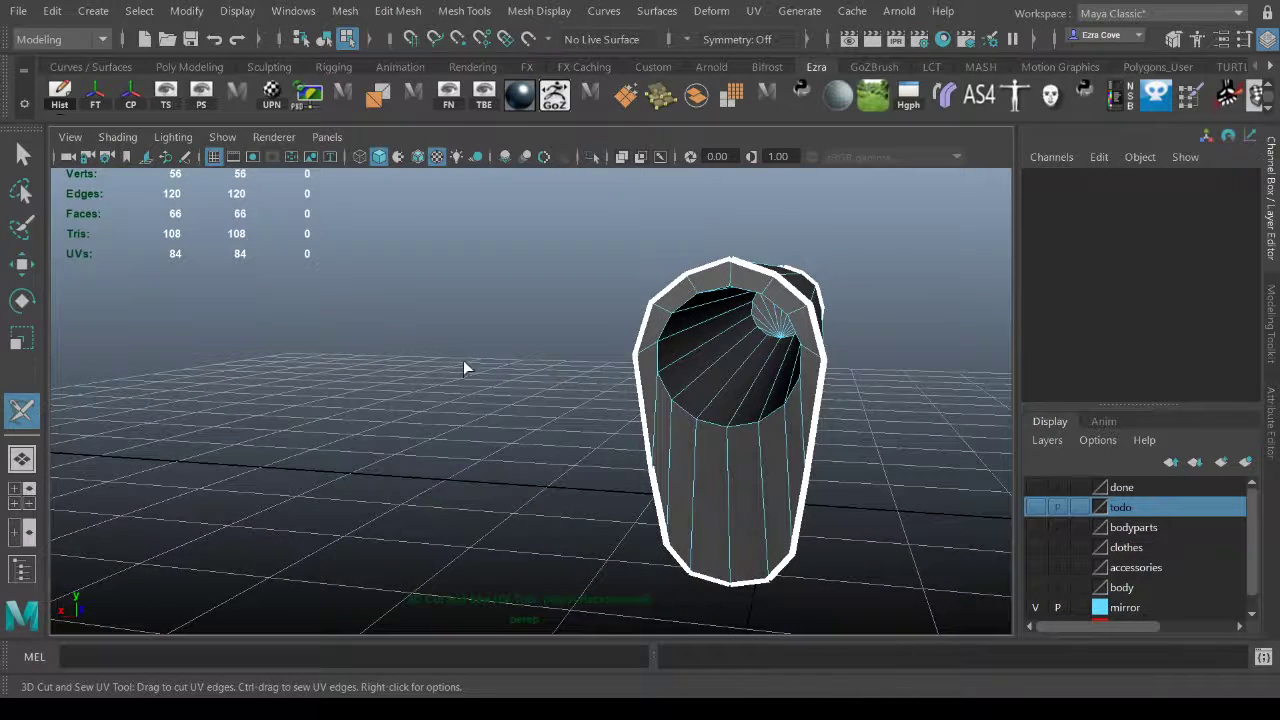
double_click(683, 420)
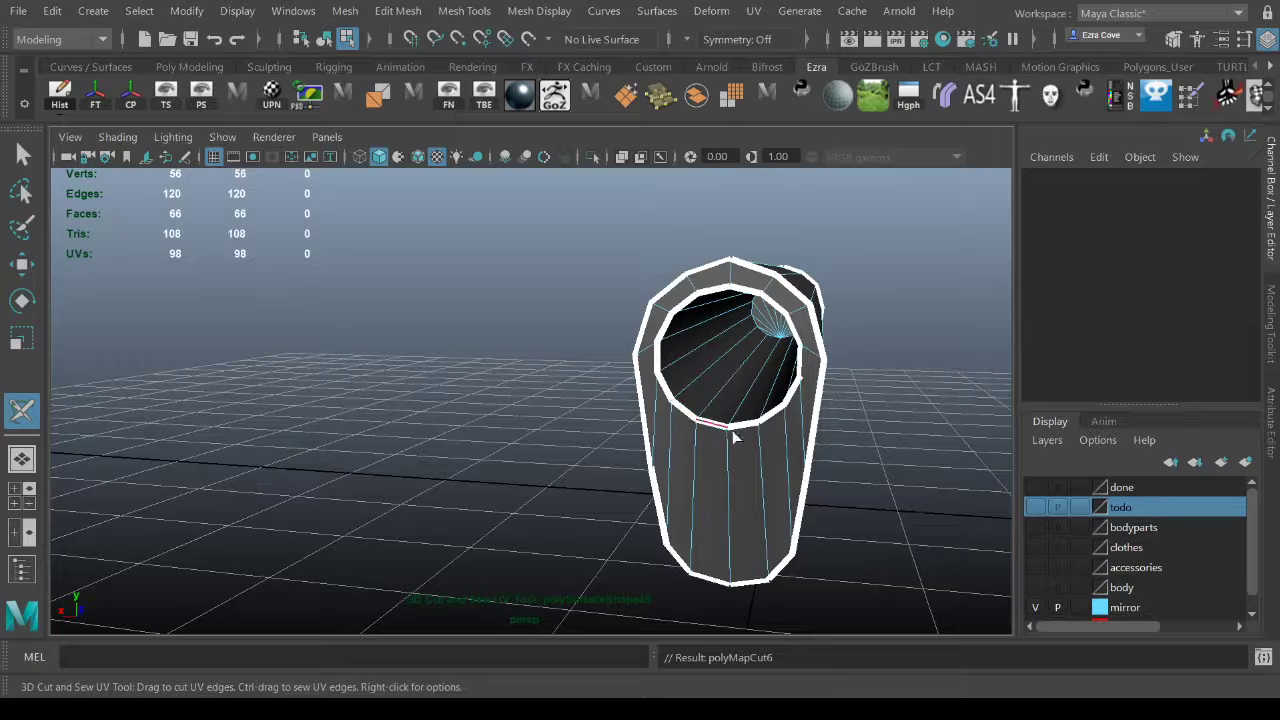
Cut the UVs around the cap at the far end of the bore, including its lowest edges.
scroll(866, 466, up, 4)
double_click(771, 293)
alt+right_drag(792, 312, 849, 354)
alt+middle_drag(849, 354, 812, 380)
alt+right_drag(812, 380, 864, 414)
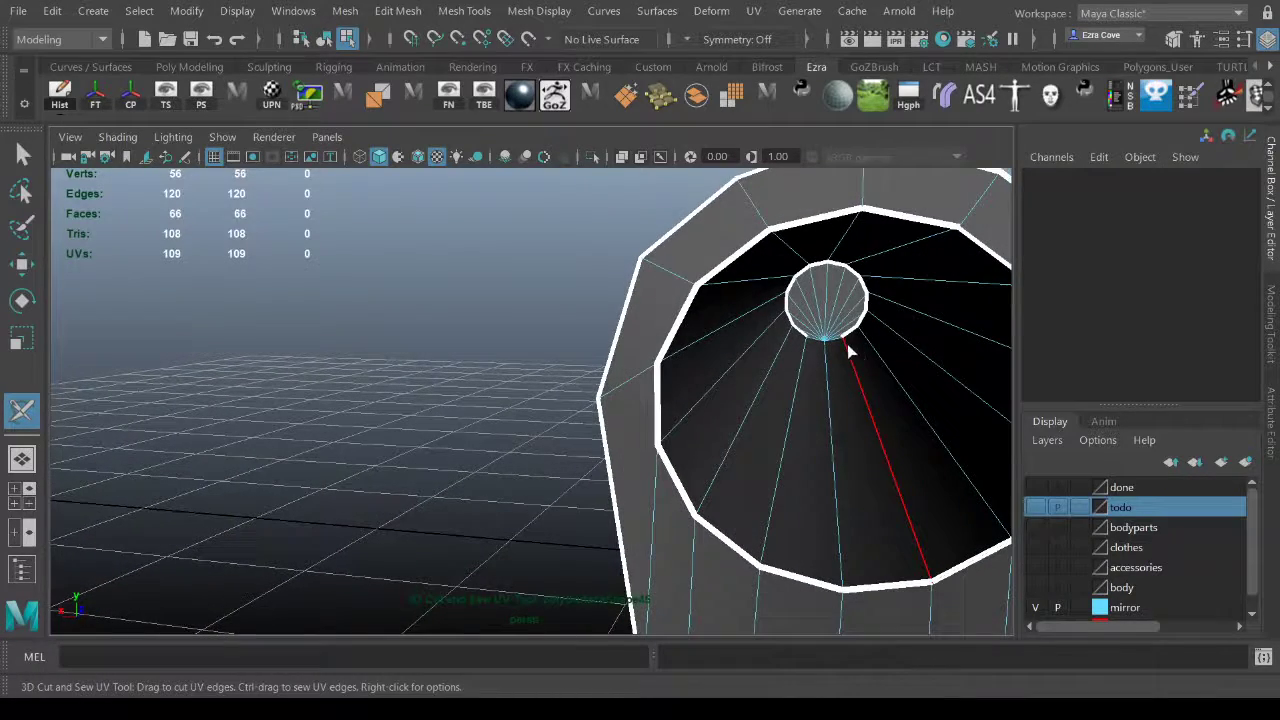
click(835, 346)
click(815, 344)
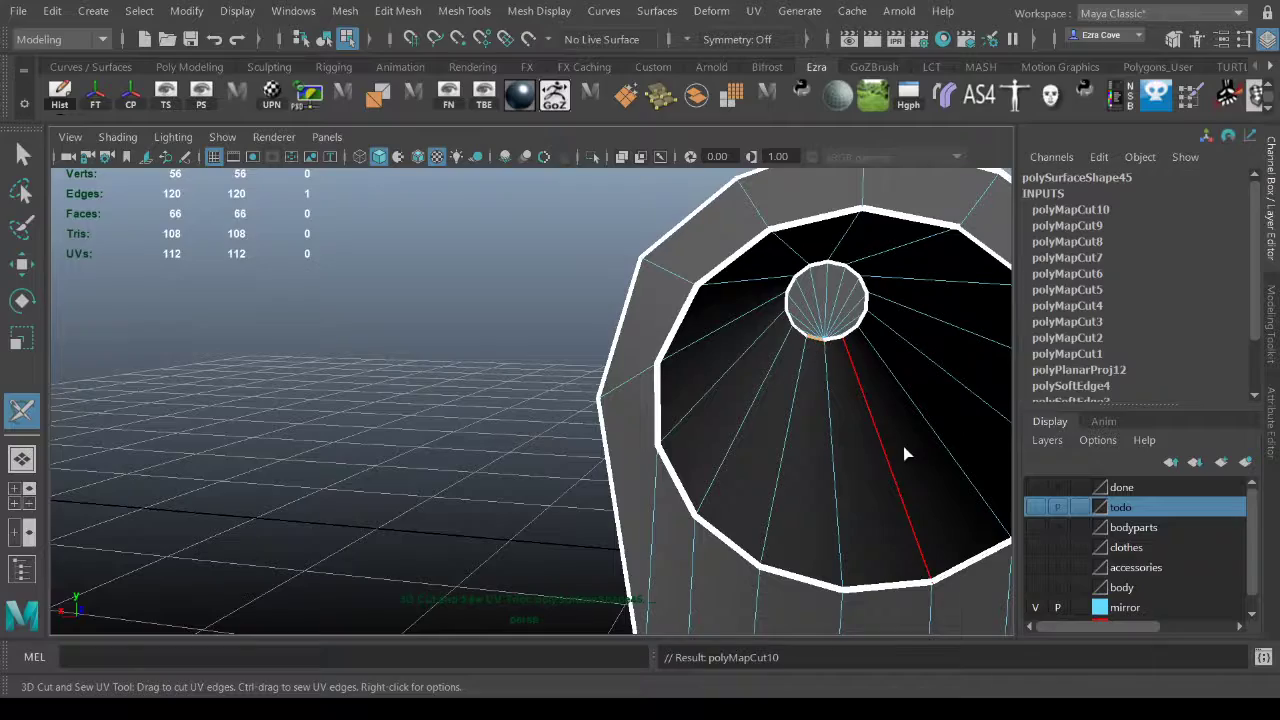
click(497, 399)
Cut a lengthwise UV seam along the barrel's underside.
alt+drag(632, 428, 604, 412)
alt+right_drag(604, 412, 575, 394)
alt+drag(575, 394, 778, 446)
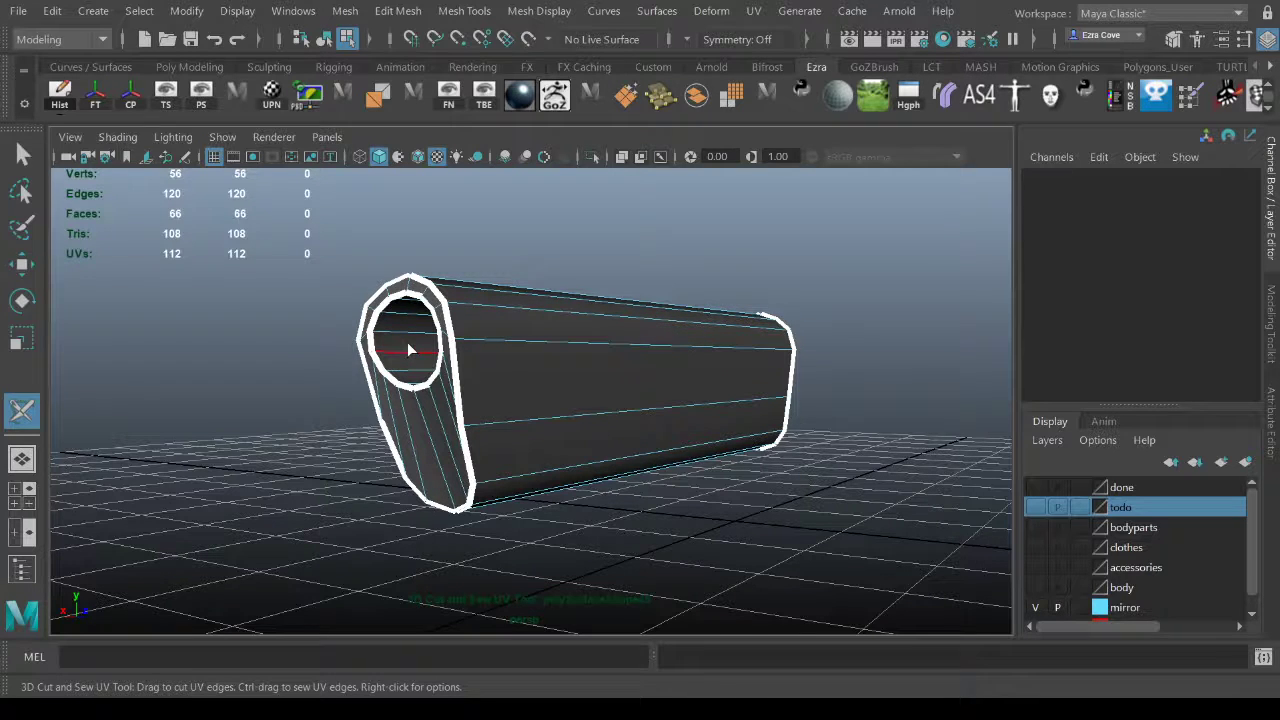
alt+drag(708, 375, 684, 467)
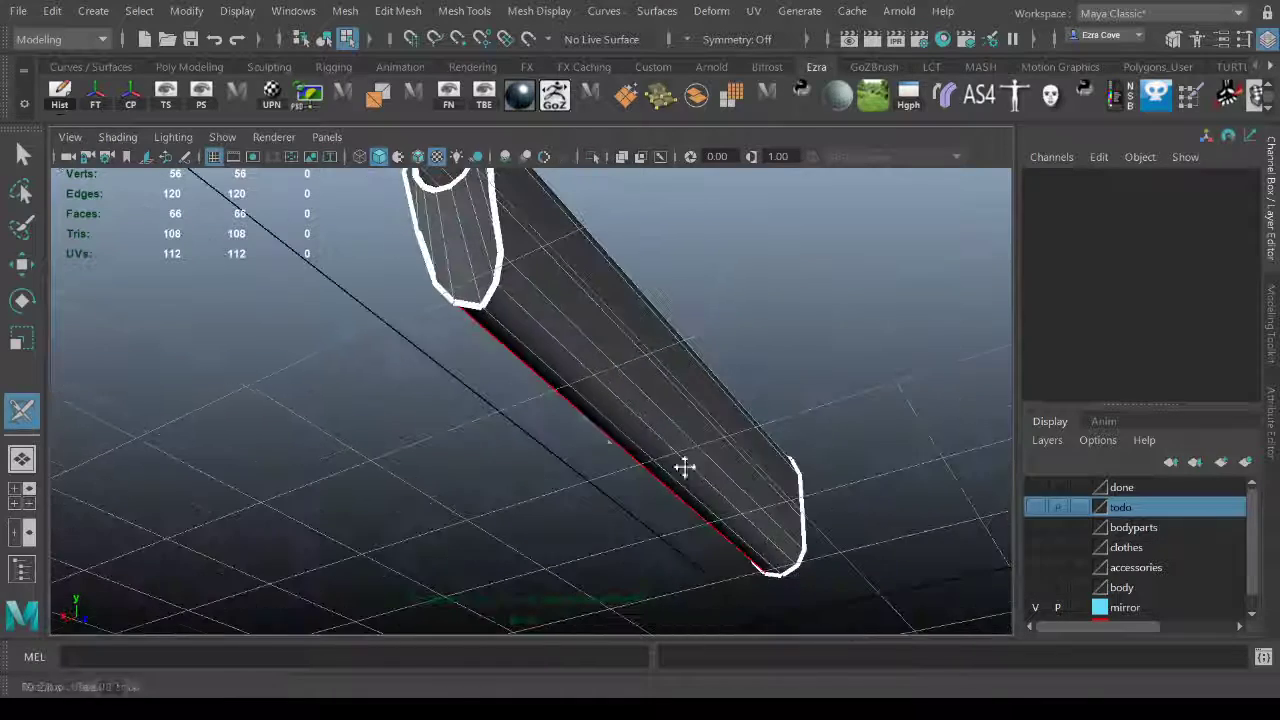
click(524, 355)
Cut a lengthwise UV seam along the inside of the bore and leave the cutting tool.
alt+drag(829, 291, 737, 409)
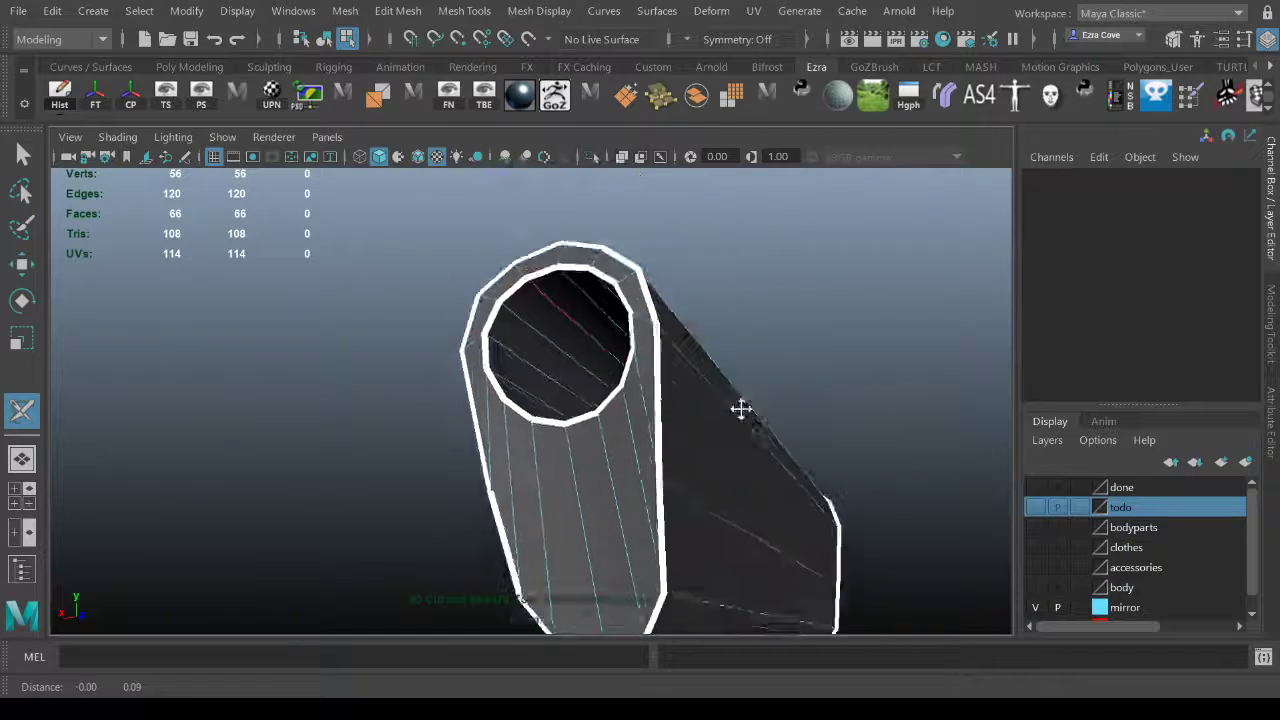
click(566, 328)
alt+drag(851, 331, 541, 440)
key(ctrl+z)
click(744, 358)
click(884, 311)
scroll(884, 311, down, 5)
key(w)
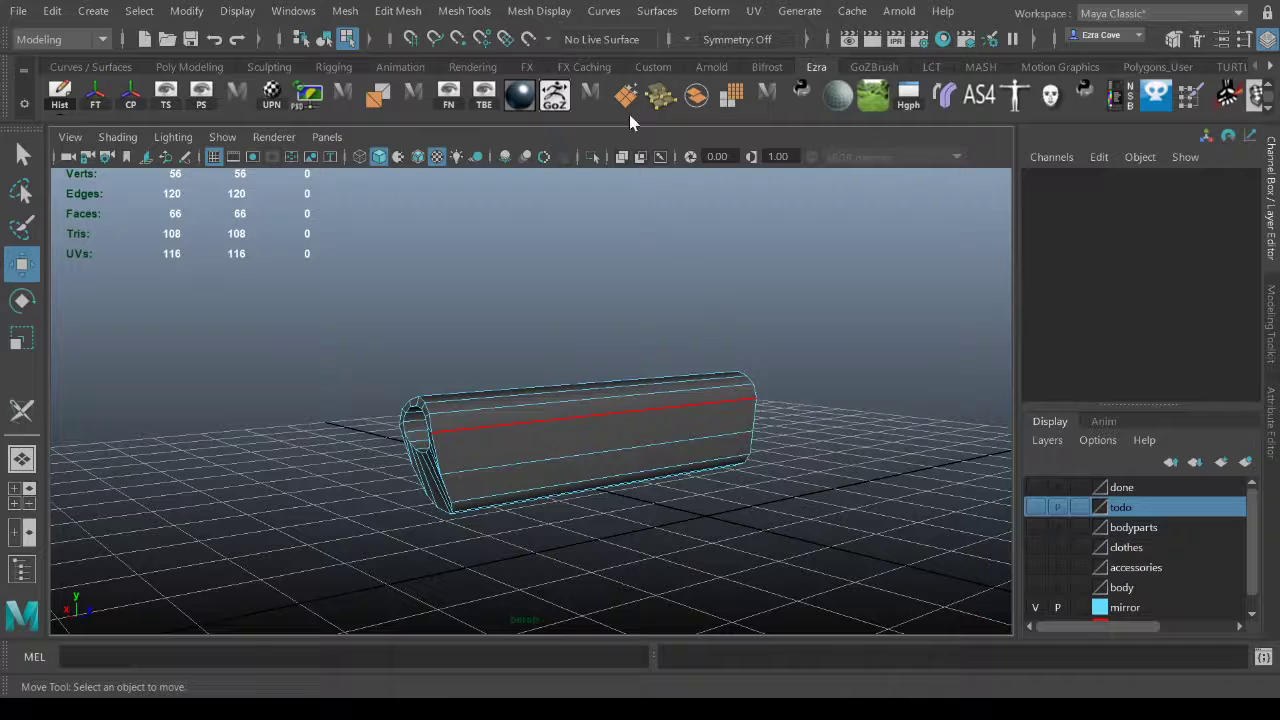
Open the UV Editor for the barrel, turn off the UV distortion display and turn on shaded UV shells.
key(F8)
click(758, 13)
click(791, 38)
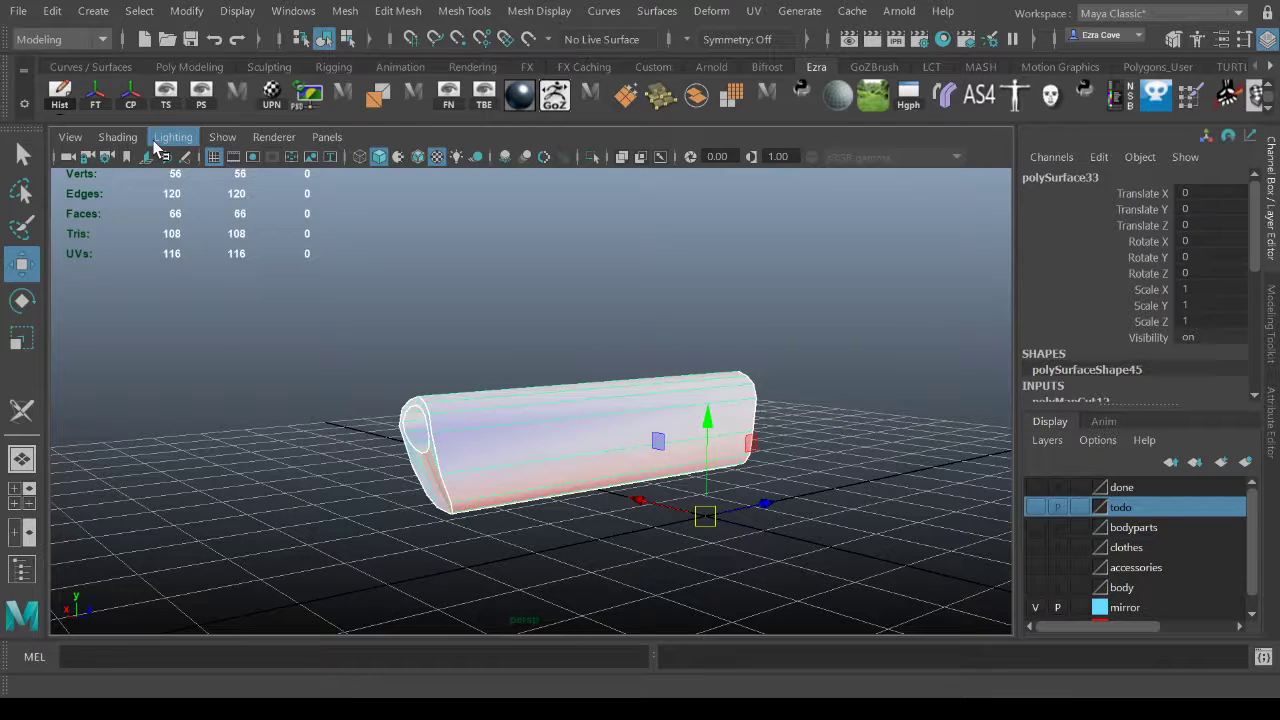
click(254, 234)
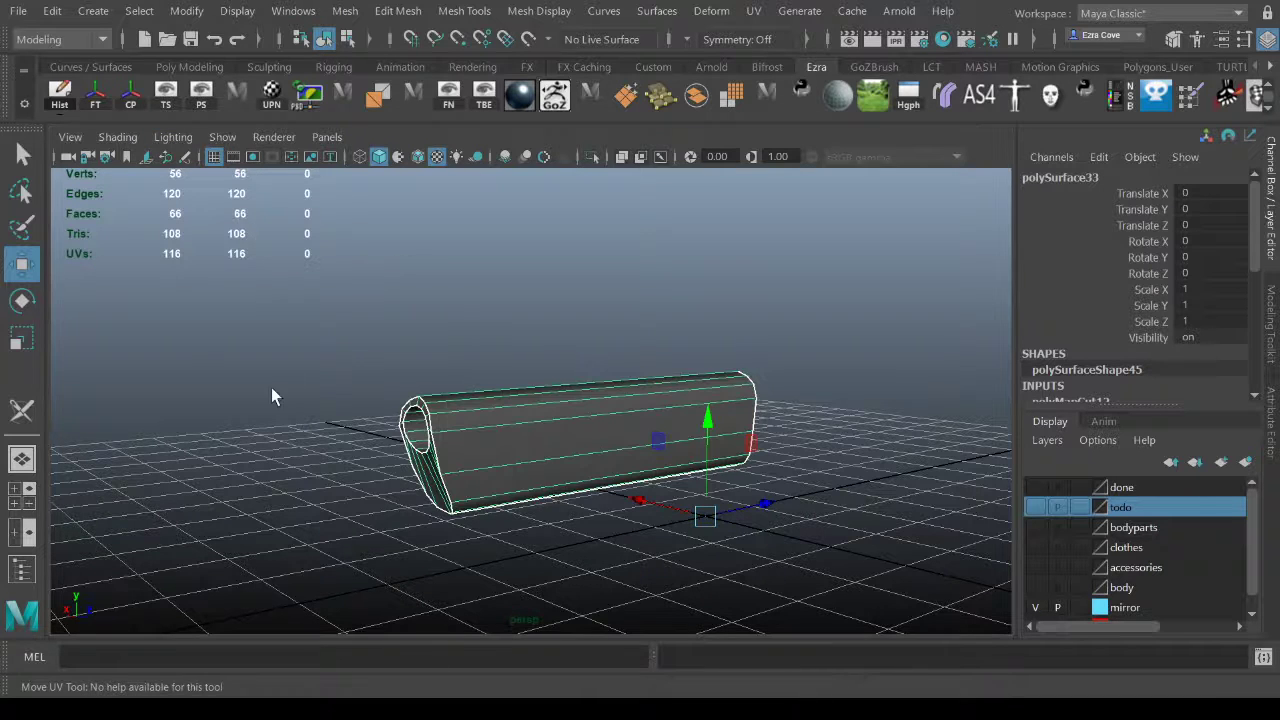
click(242, 221)
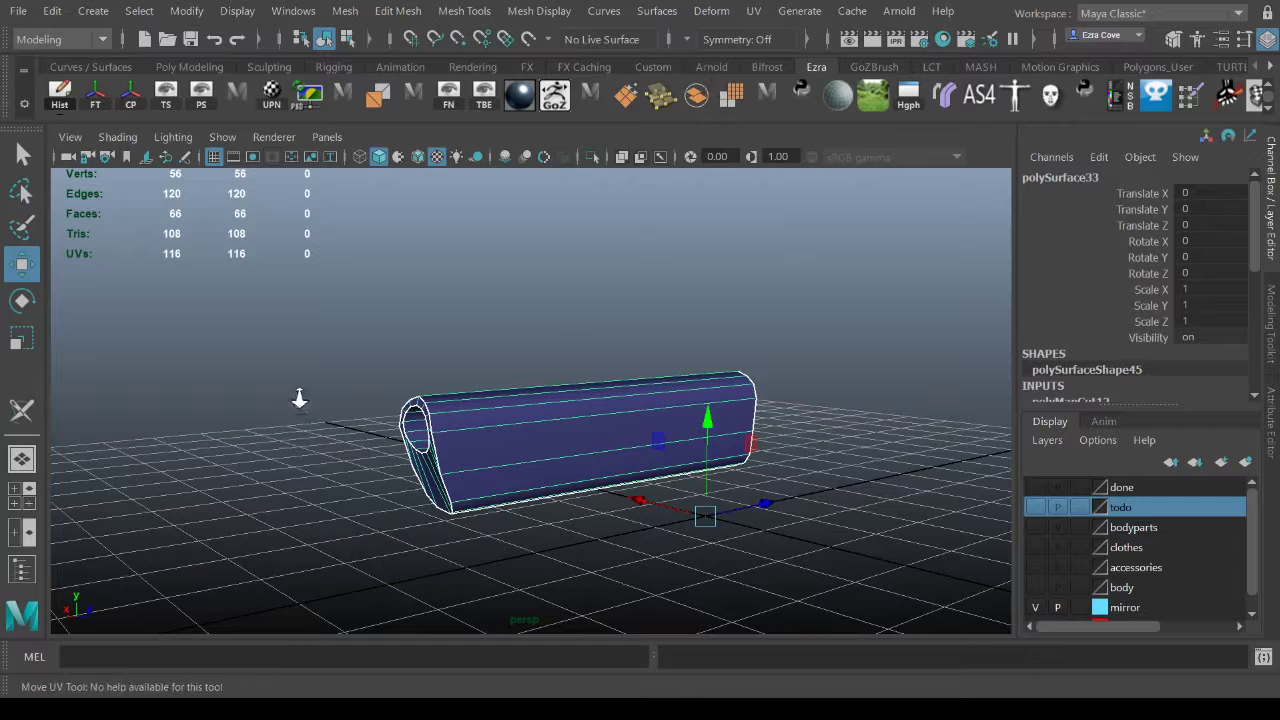
Check the barrel's bore and outer UV shells, and unfold the UVs with all of the barrel's faces selected.
key(F8)
click(415, 430)
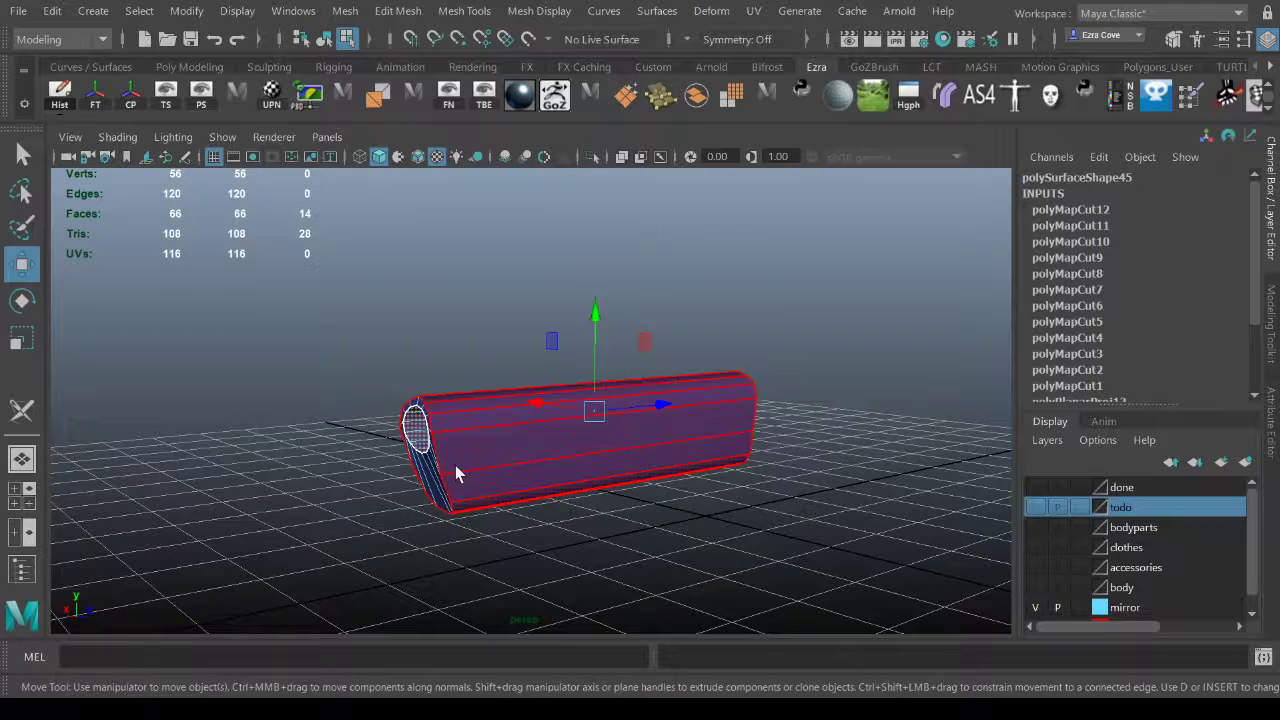
click(560, 440)
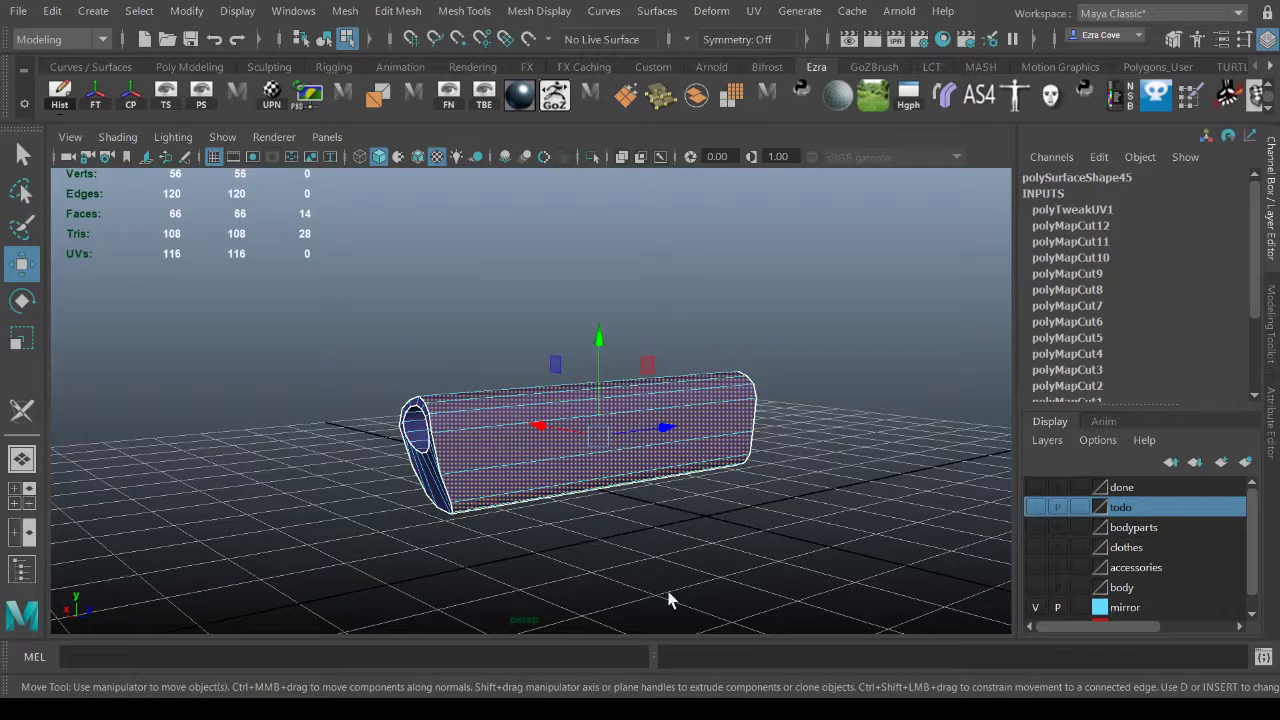
click(640, 529)
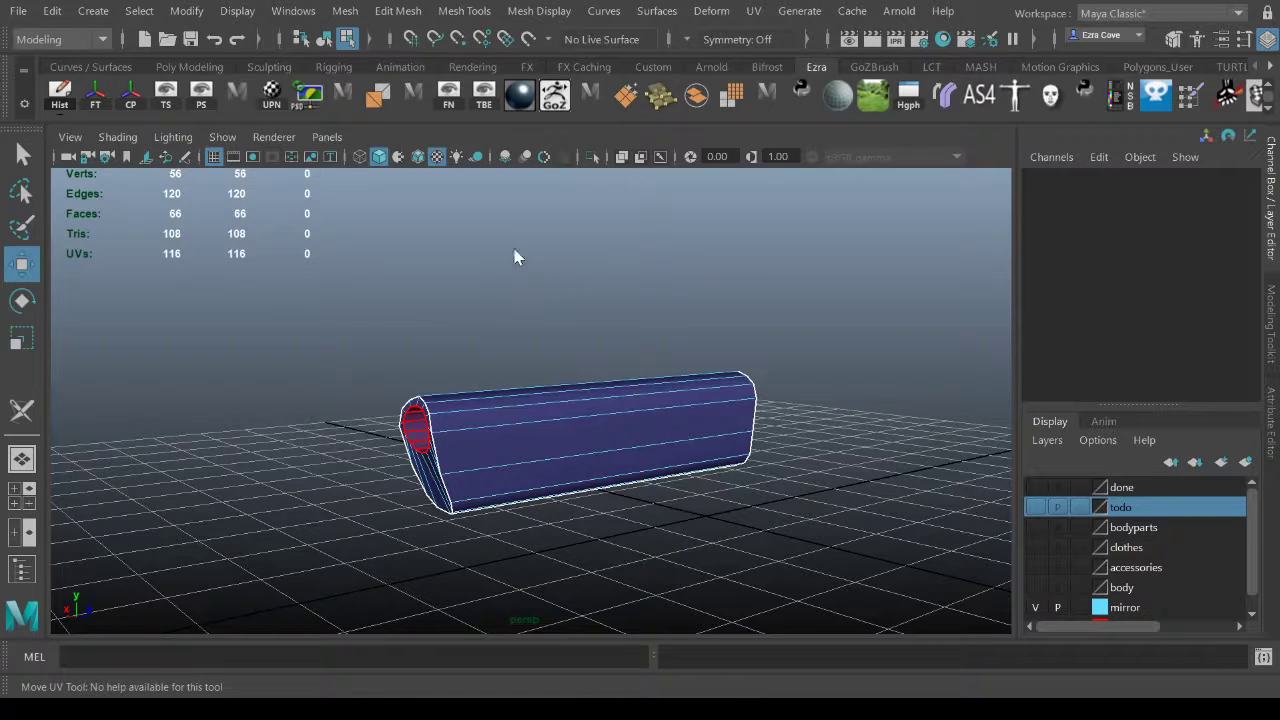
drag(750, 523, 787, 577)
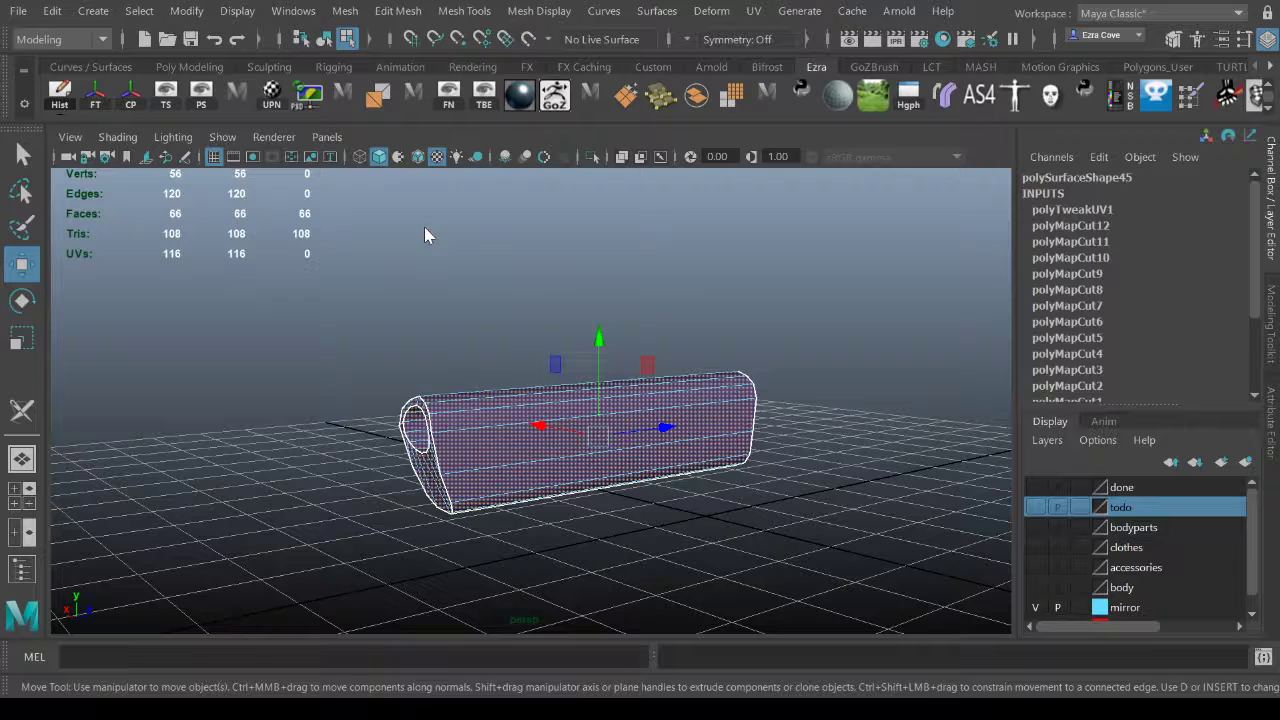
key(ctrl+u)
click(350, 310)
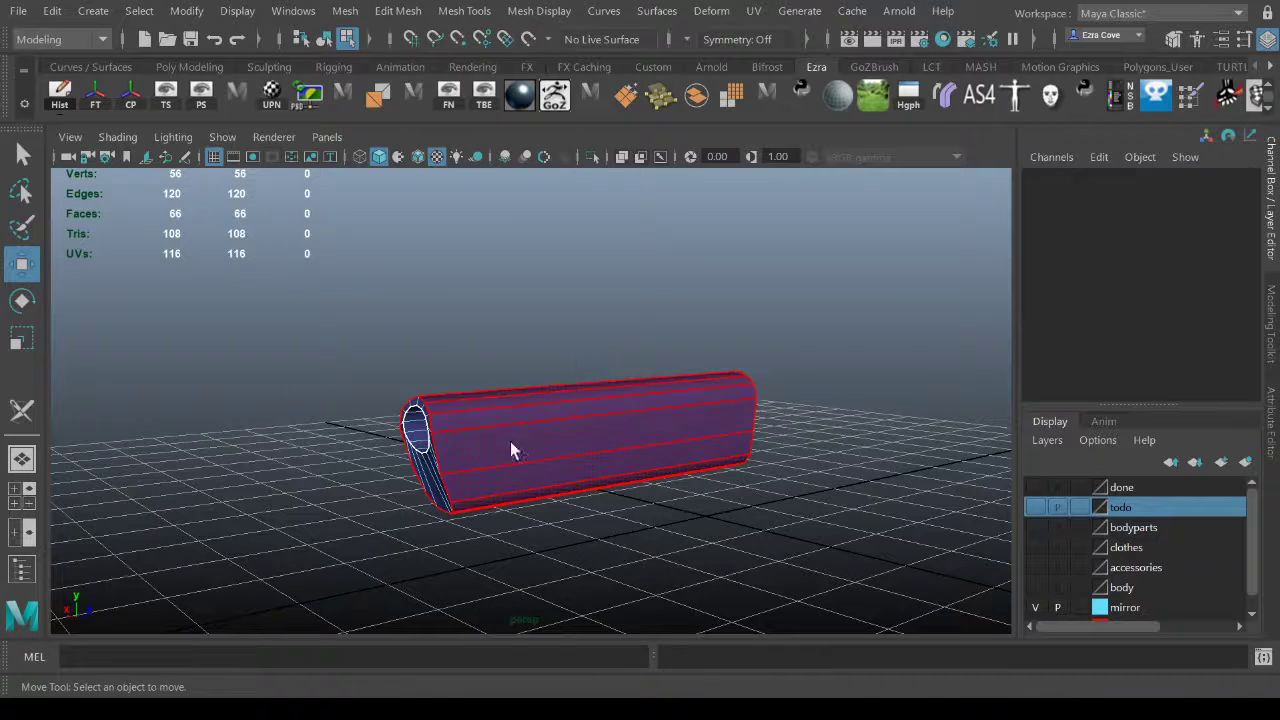
Pick the UV shell inside the barrel's bore to inspect it, and return to object mode.
click(556, 448)
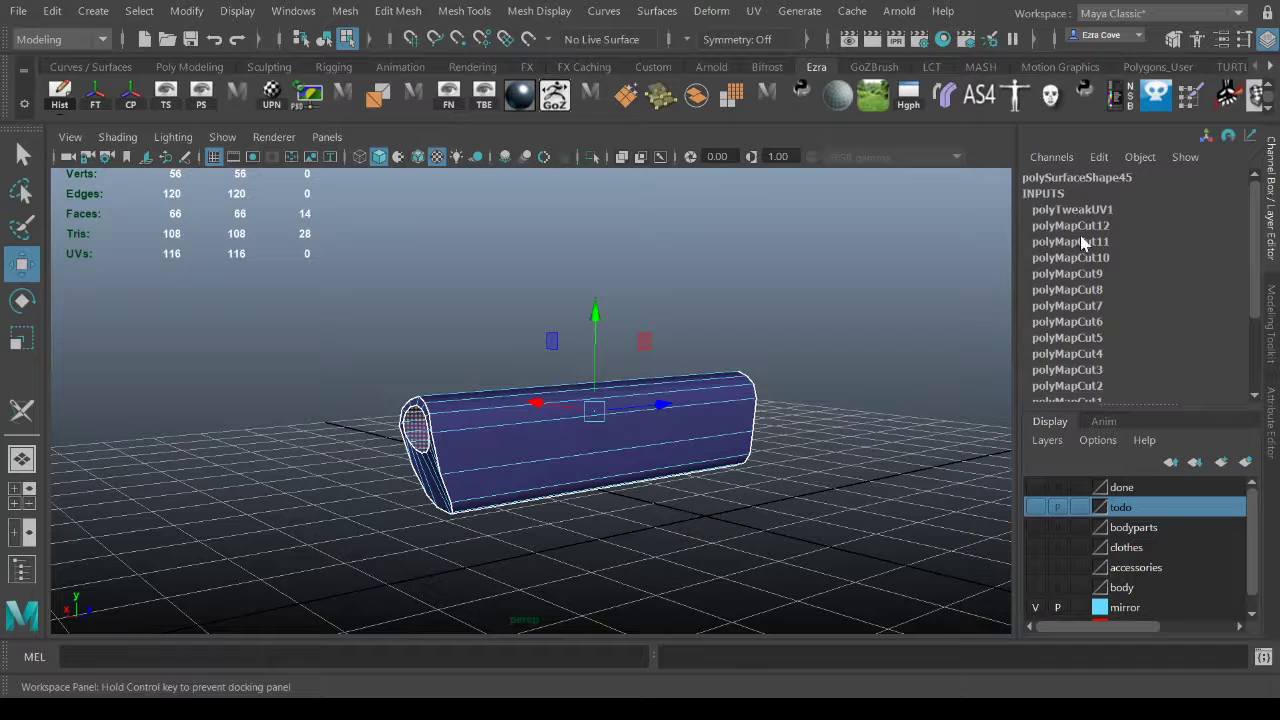
alt+middle_drag(615, 312, 511, 293)
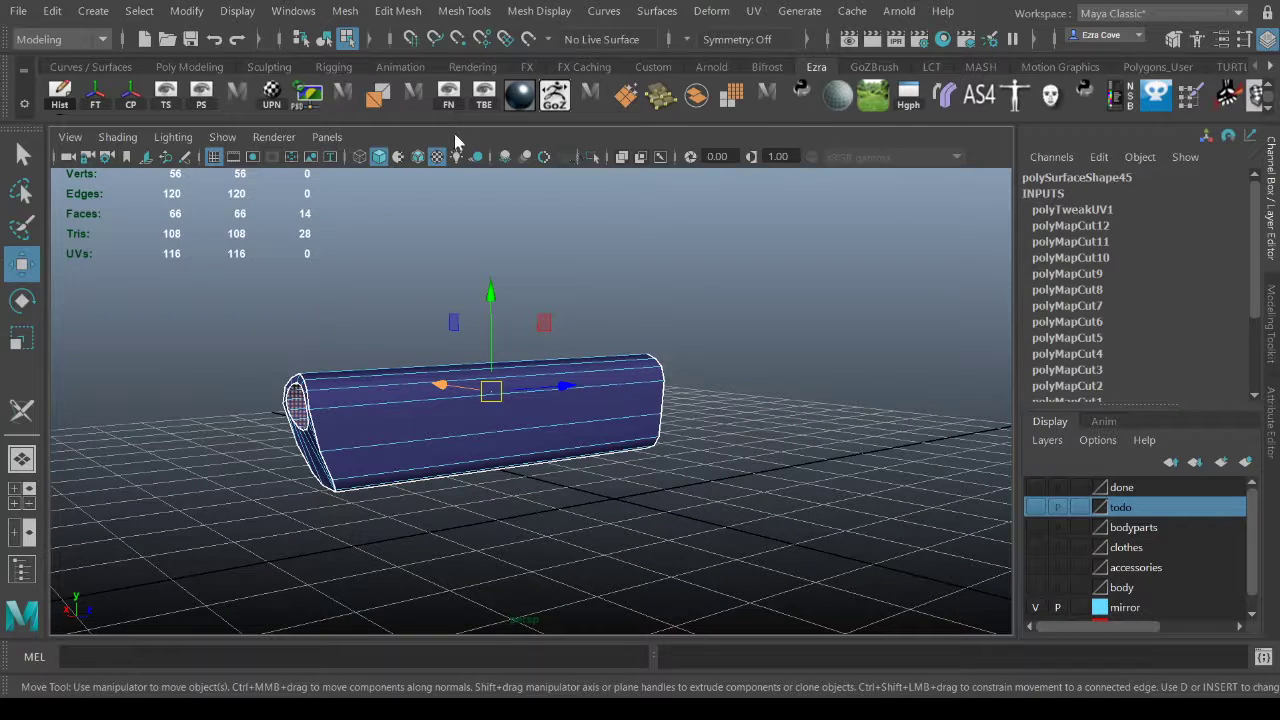
key(F8)
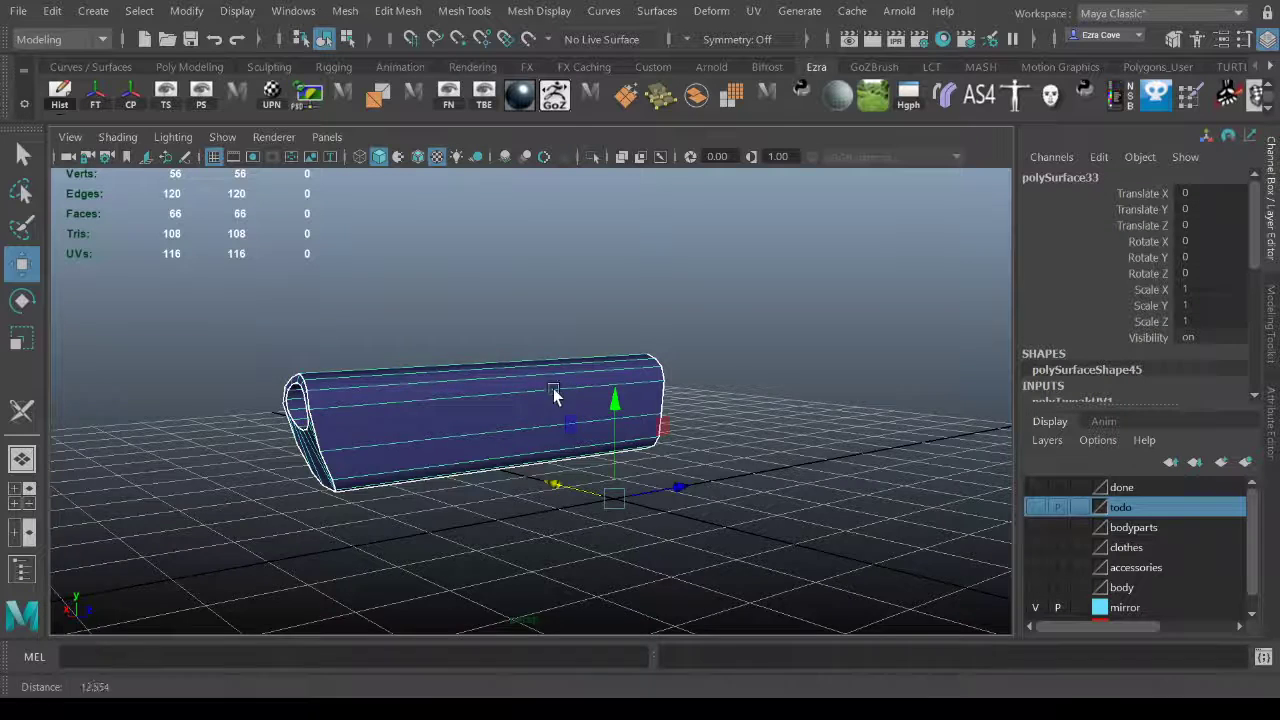
alt+middle_drag(557, 394, 464, 380)
alt+right_drag(464, 380, 397, 364)
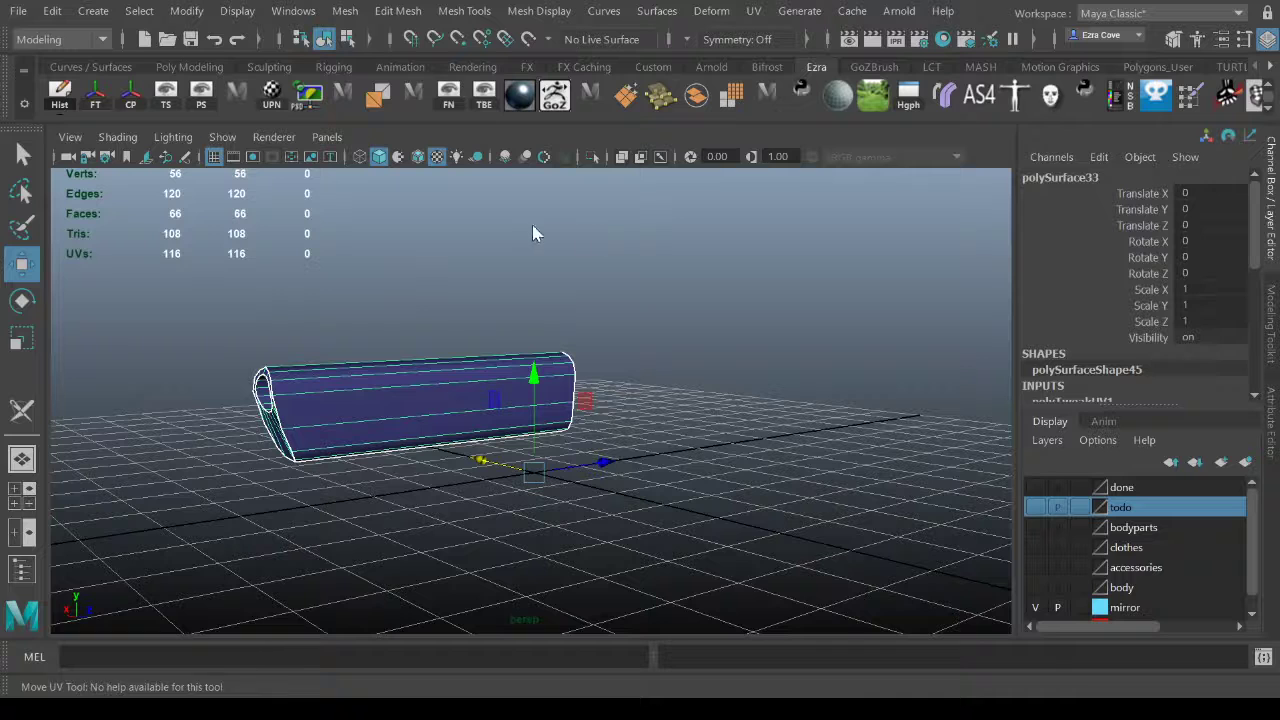
Show the todo layer with the other revolver parts, select every part and clear the selection.
click(1036, 507)
drag(157, 257, 848, 368)
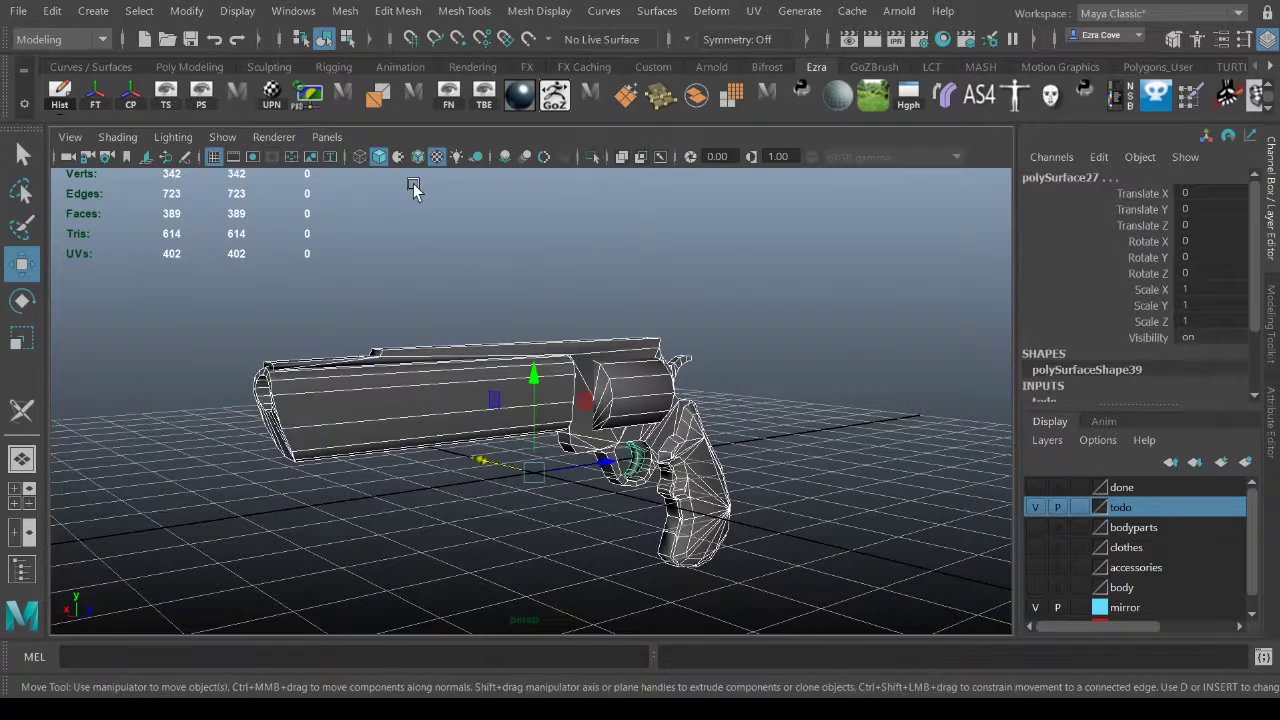
click(177, 14)
click(256, 101)
click(862, 290)
Select the barrel and add it to the hidden done layer.
click(420, 437)
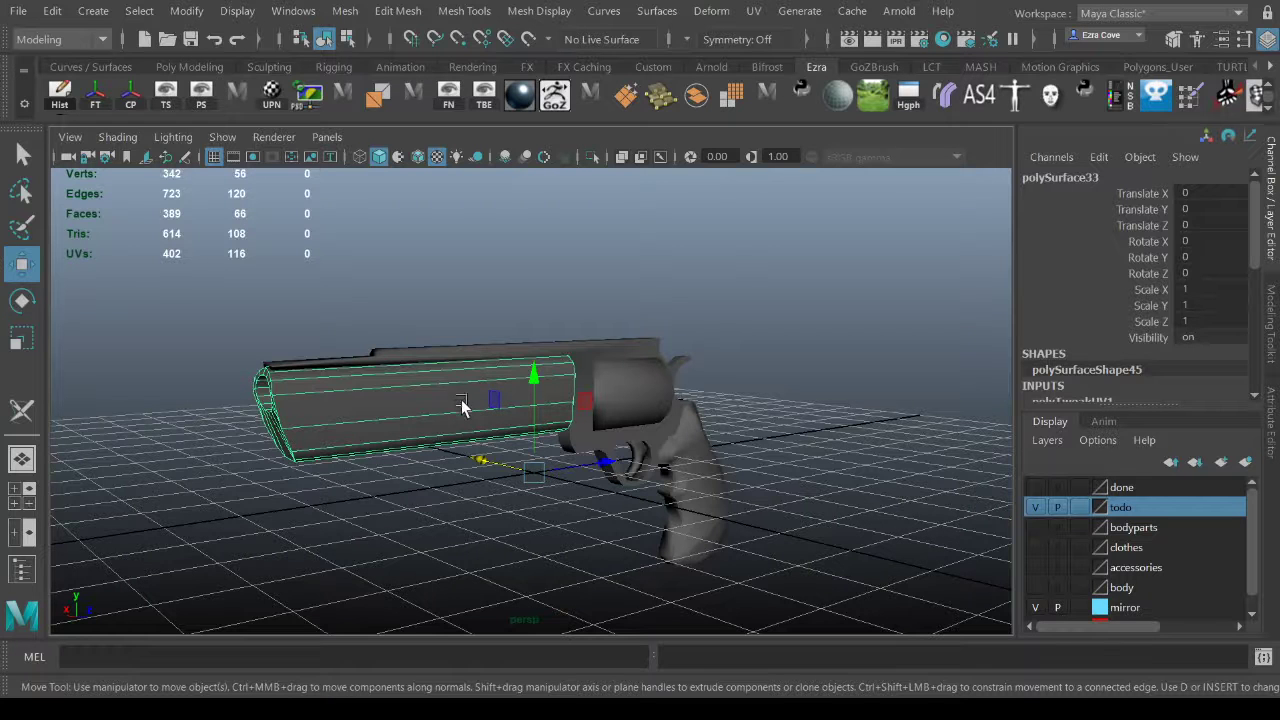
alt+drag(449, 403, 468, 418)
click(1128, 489)
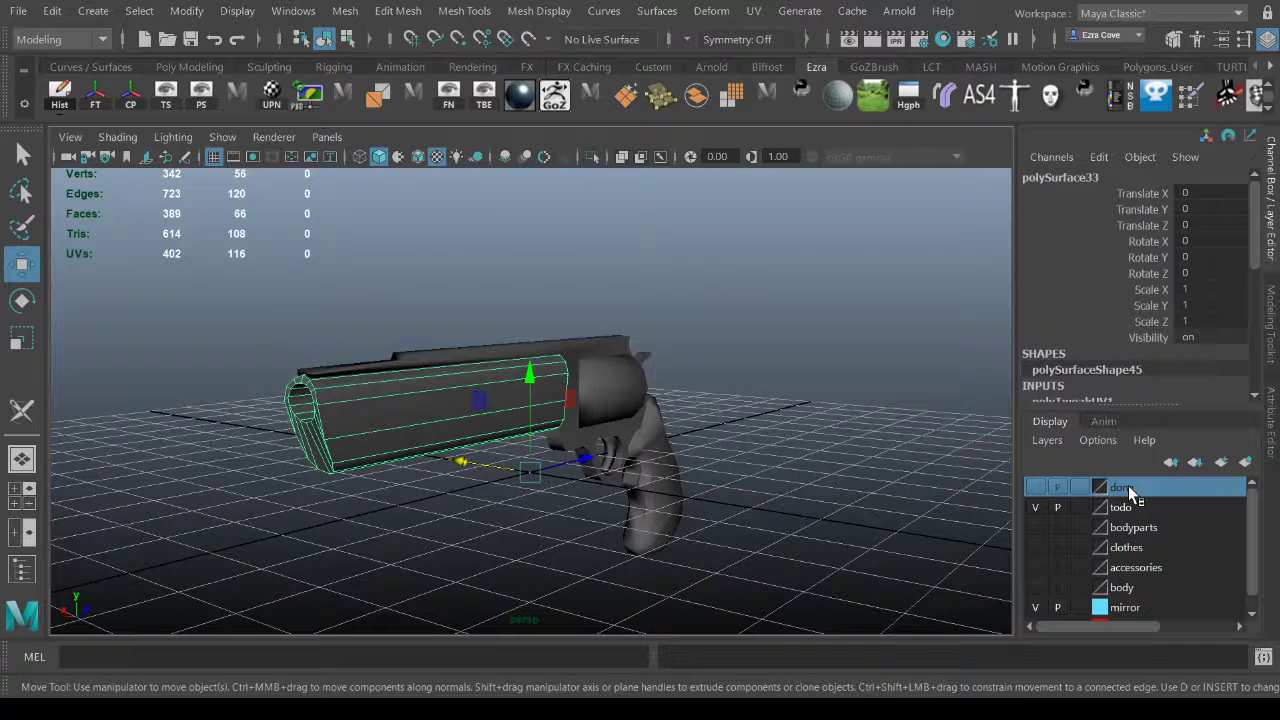
click(1140, 308)
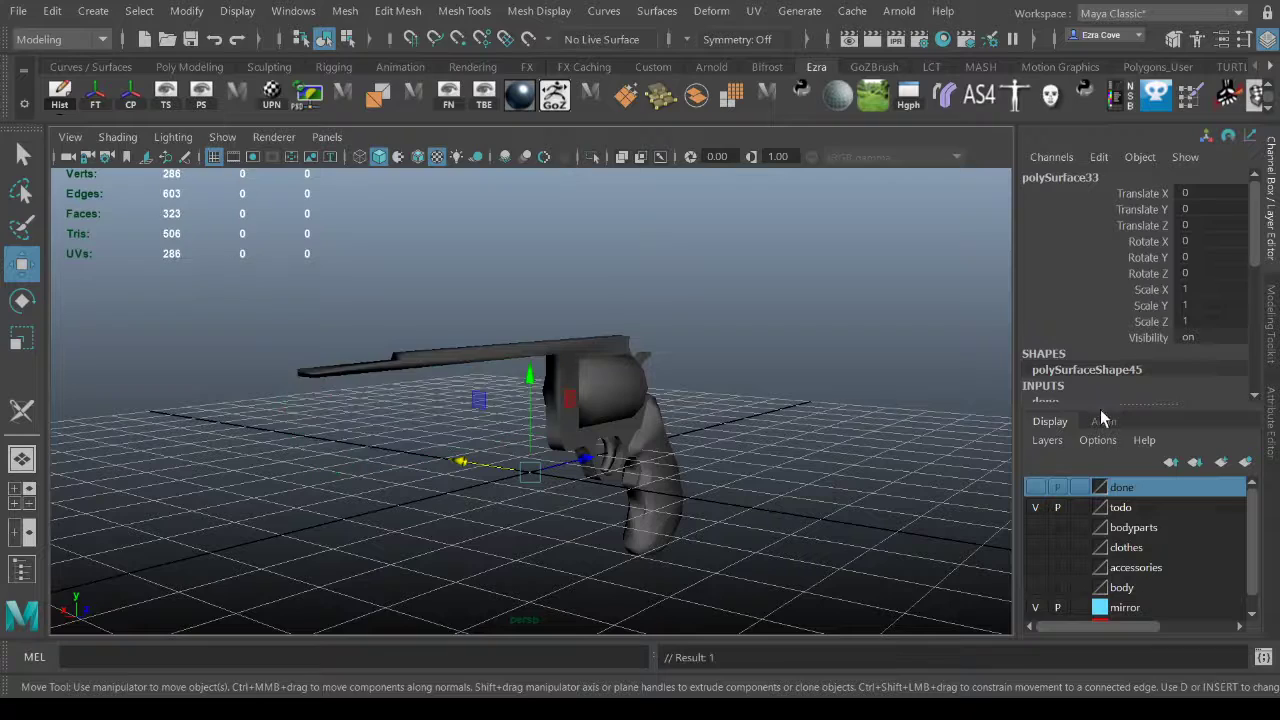
Isolate the revolver's cylinder by removing it from the todo layer and hiding that layer.
alt+drag(760, 440, 655, 415)
click(655, 415)
key(f)
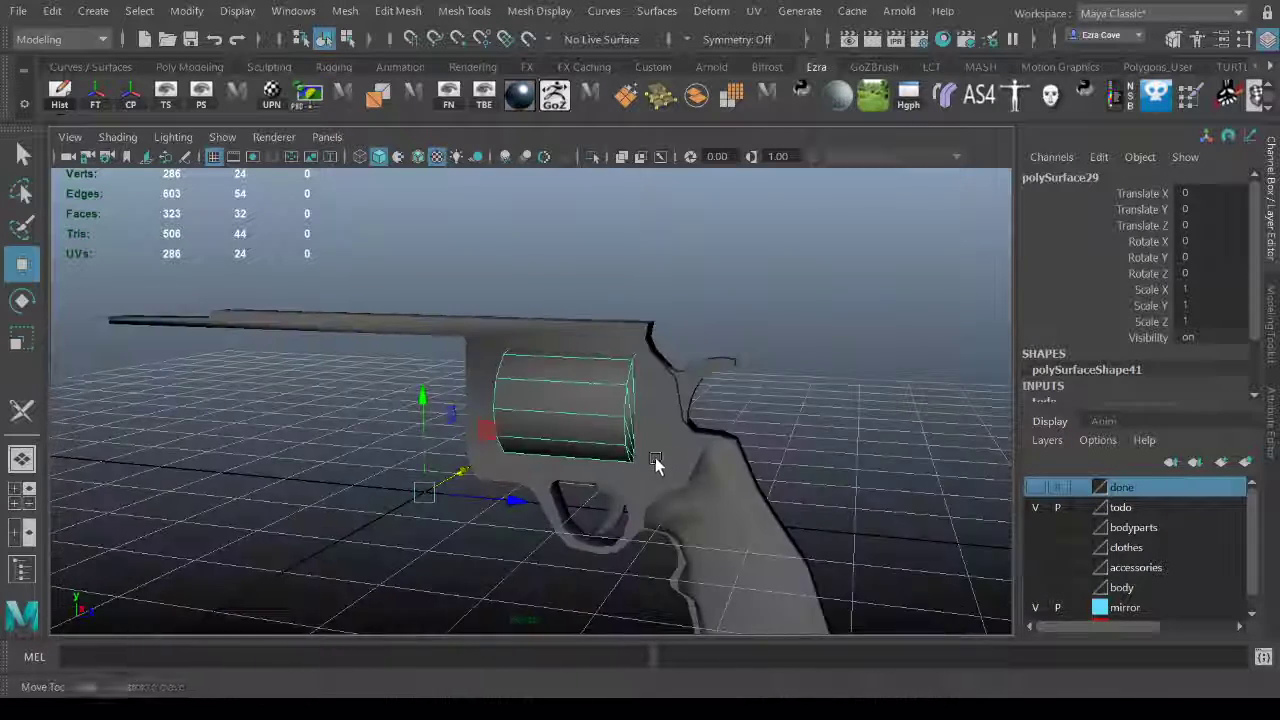
click(1132, 510)
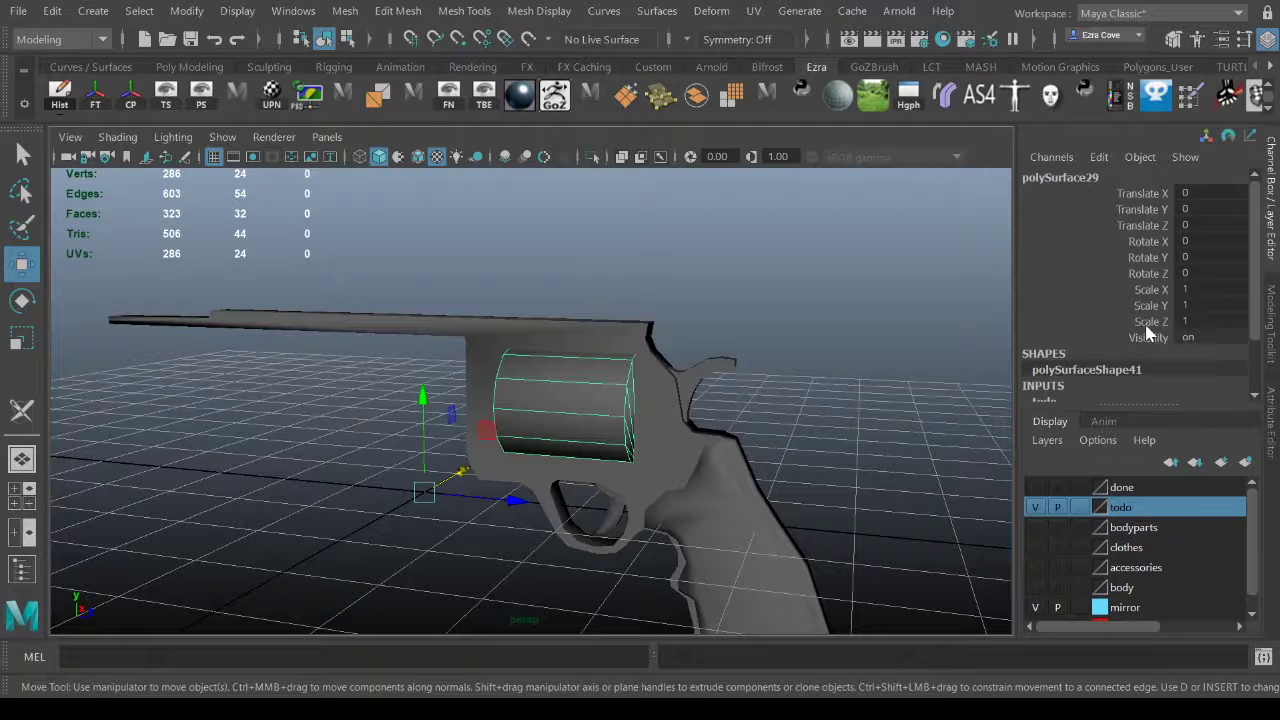
click(1035, 507)
mouse_move(643, 429)
alt+mouse_down()
mouse_move(663, 437)
mouse_move(663, 426)
alt+mouse_up()
scroll(662, 436, up, 5)
scroll(663, 426, down, 2)
alt+middle_drag(663, 426, 609, 361)
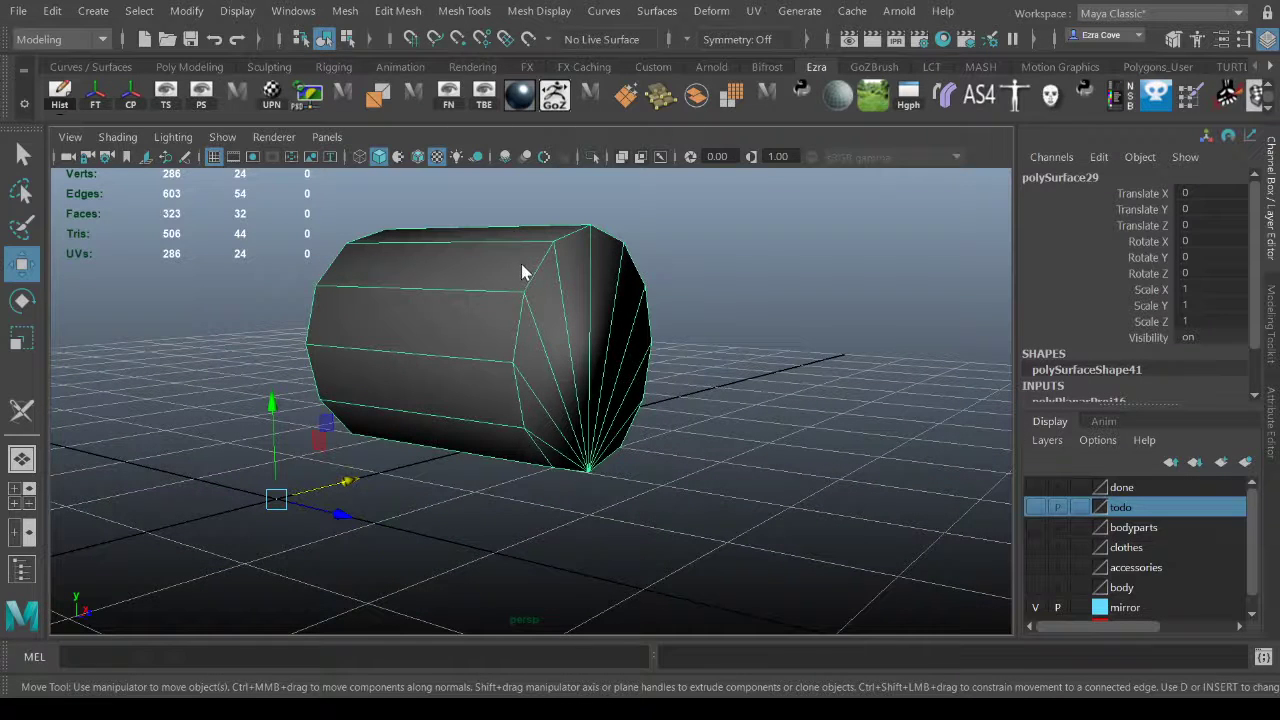
With the 3D Cut and Sew UV Tool, cut the UVs around the cylinder's grip-side rim, including its lowest edges.
key(F11)
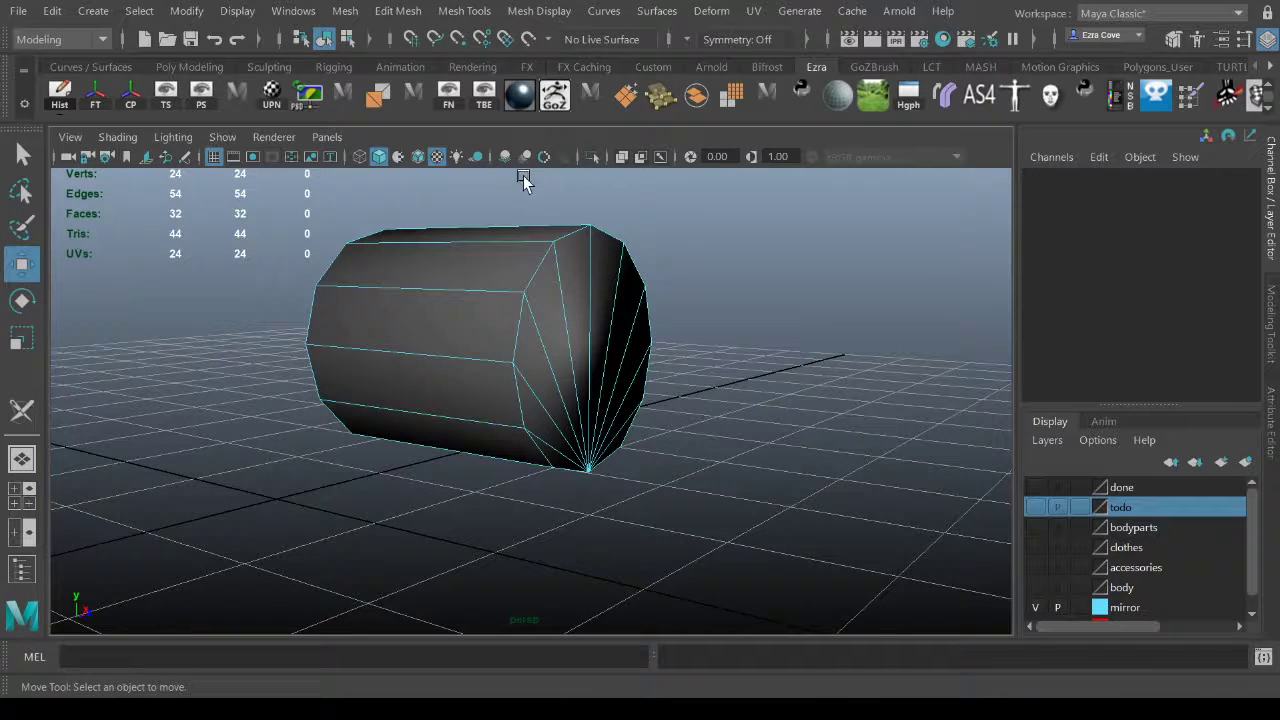
key(F8)
click(754, 10)
click(803, 444)
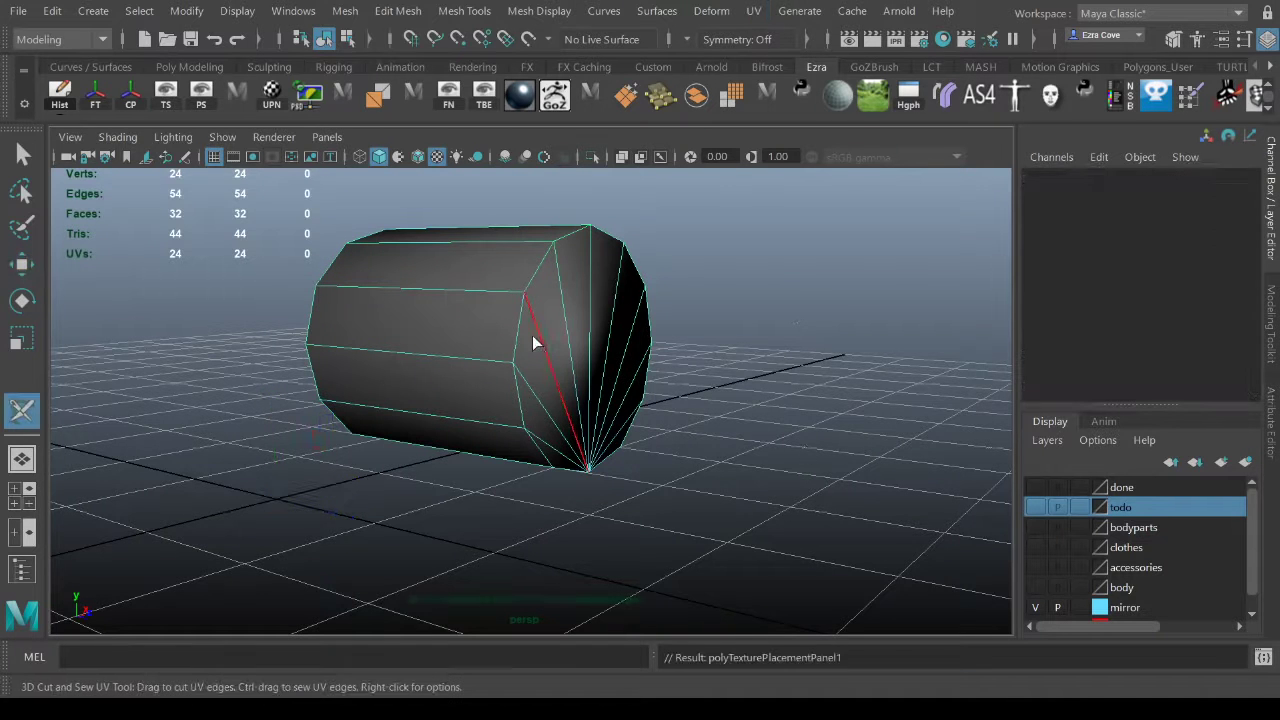
double_click(520, 332)
click(571, 472)
click(605, 461)
Cut the UVs around the cylinder's barrel-side rim and along one lengthwise underside edge, and leave the cutting tool.
alt+drag(355, 438, 503, 435)
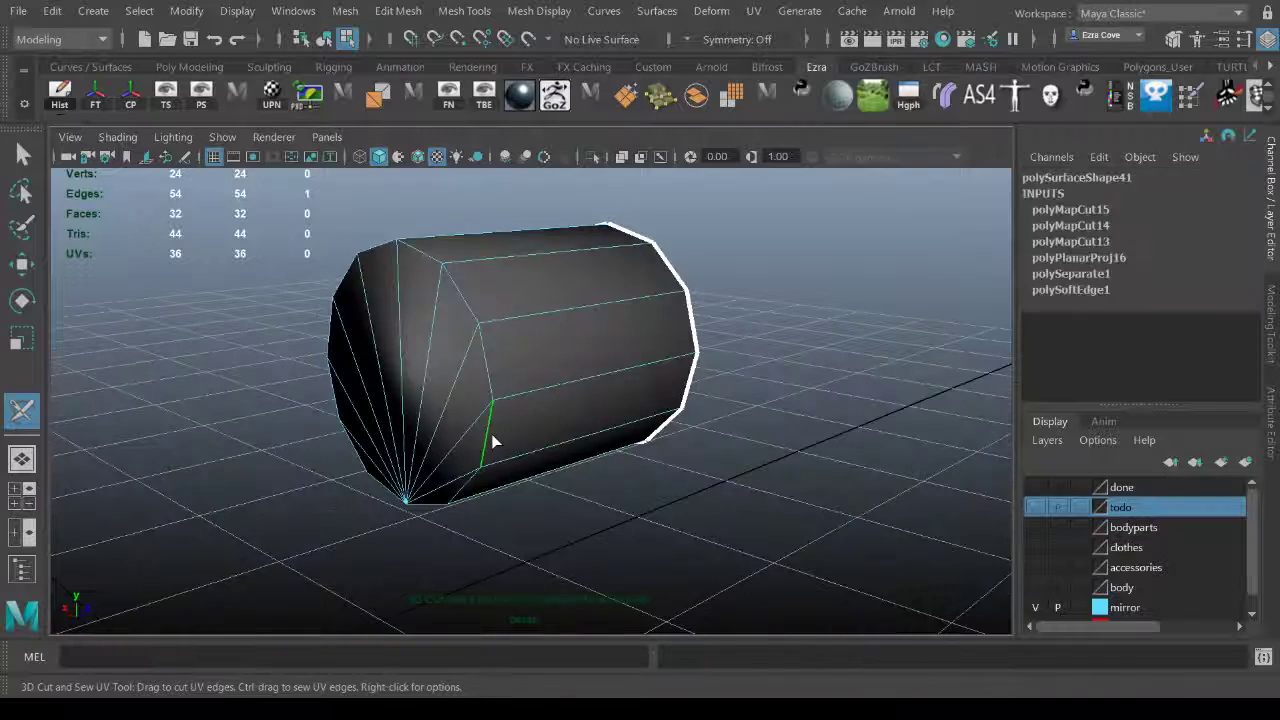
double_click(504, 437)
alt+drag(388, 494, 597, 429)
click(490, 398)
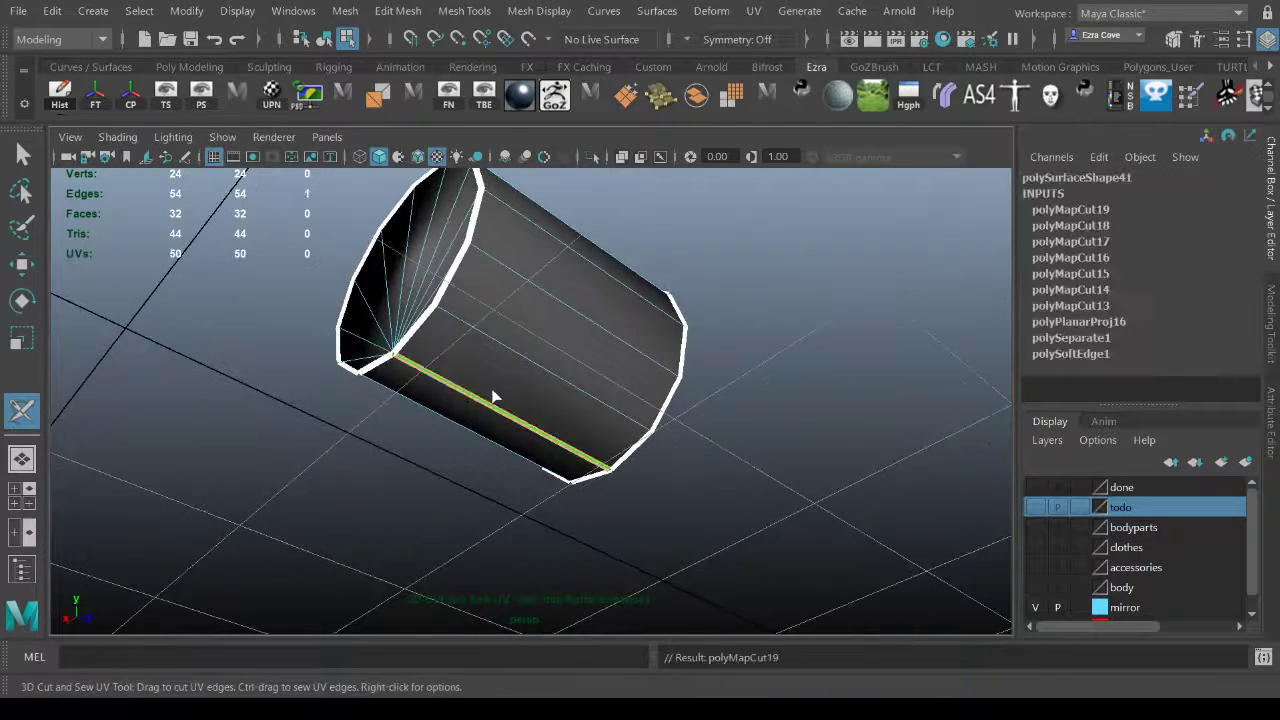
alt+drag(774, 403, 560, 310)
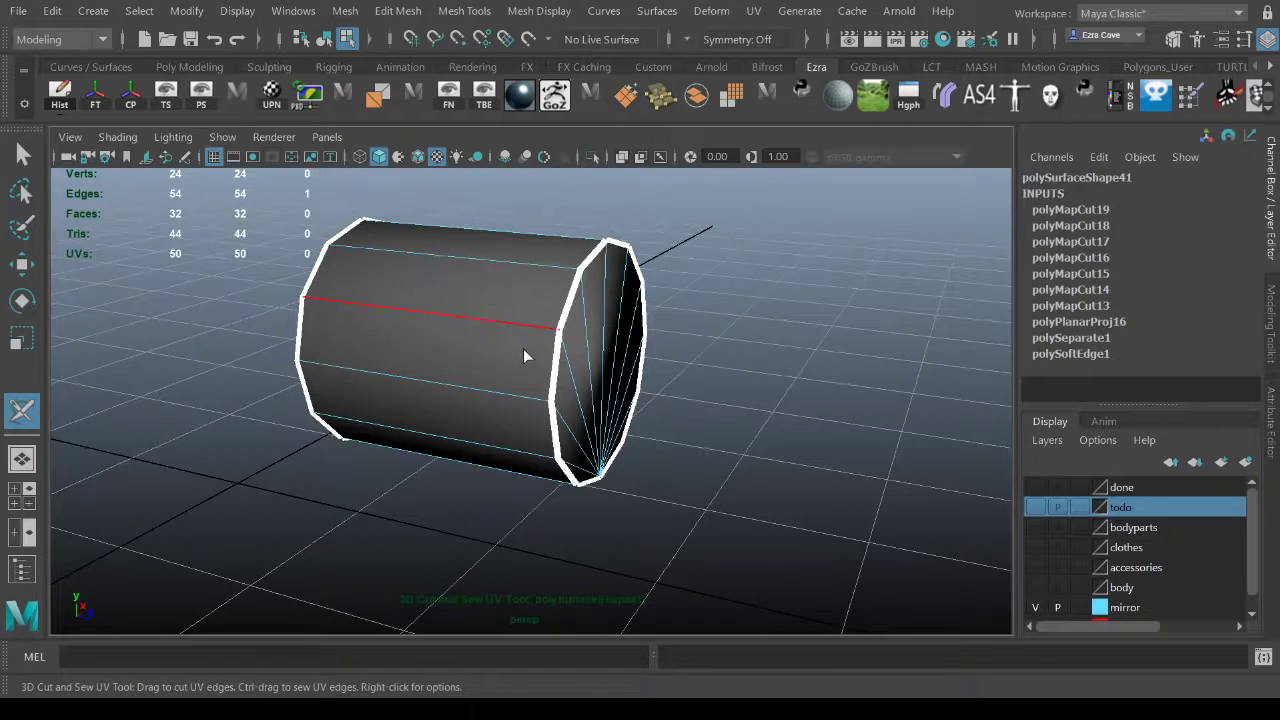
key(w)
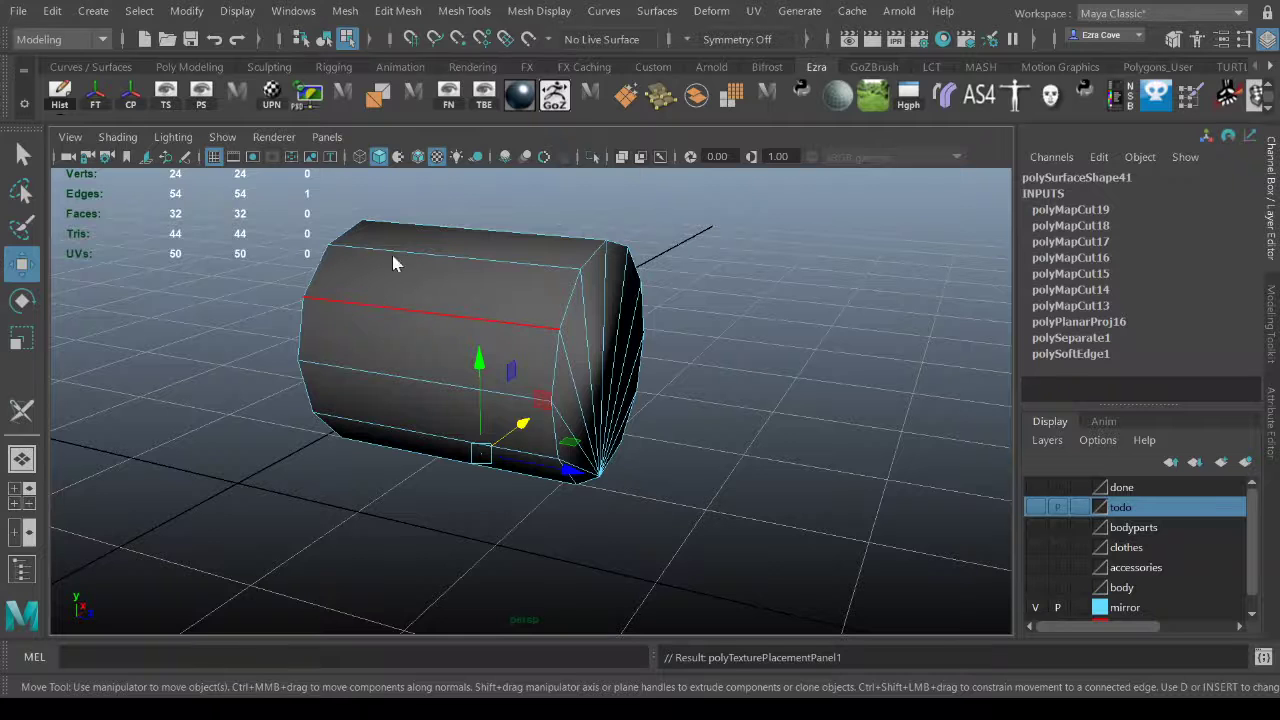
key(F8)
Open the UV Editor for the cylinder to display its shaded UV shells.
alt+drag(726, 374, 680, 294)
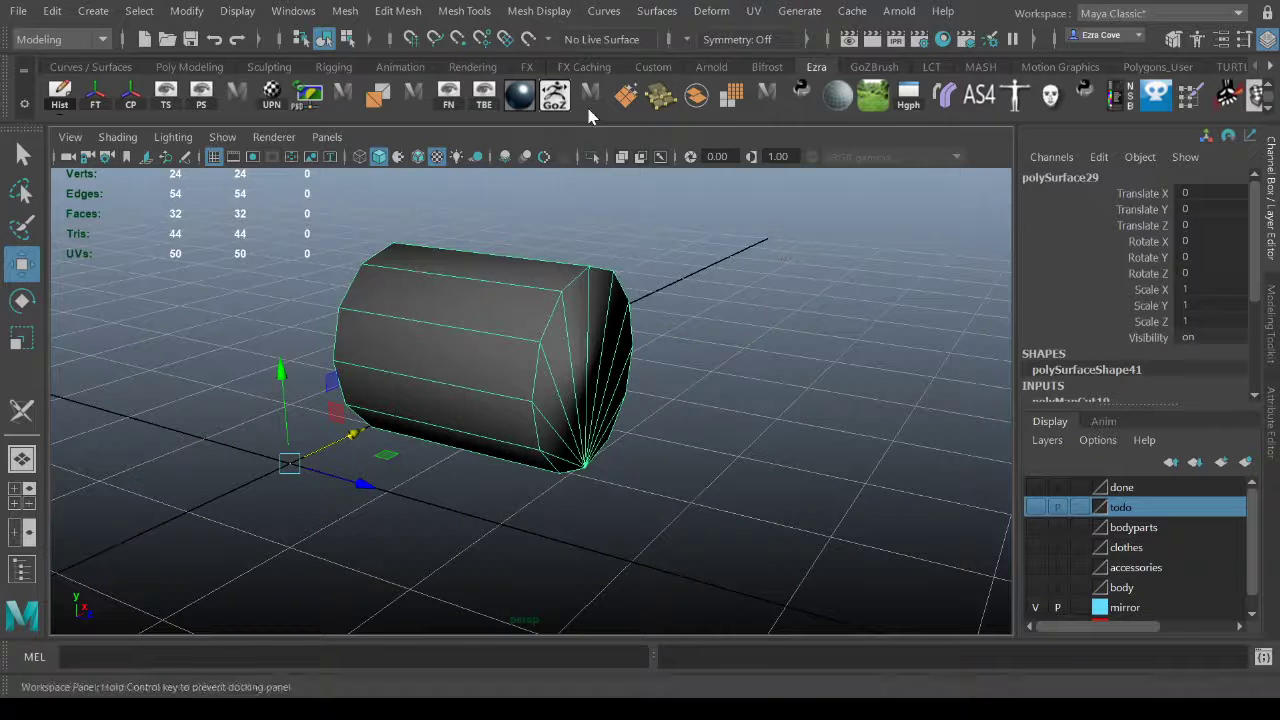
scroll(437, 334, down, 2)
alt+drag(435, 334, 277, 328)
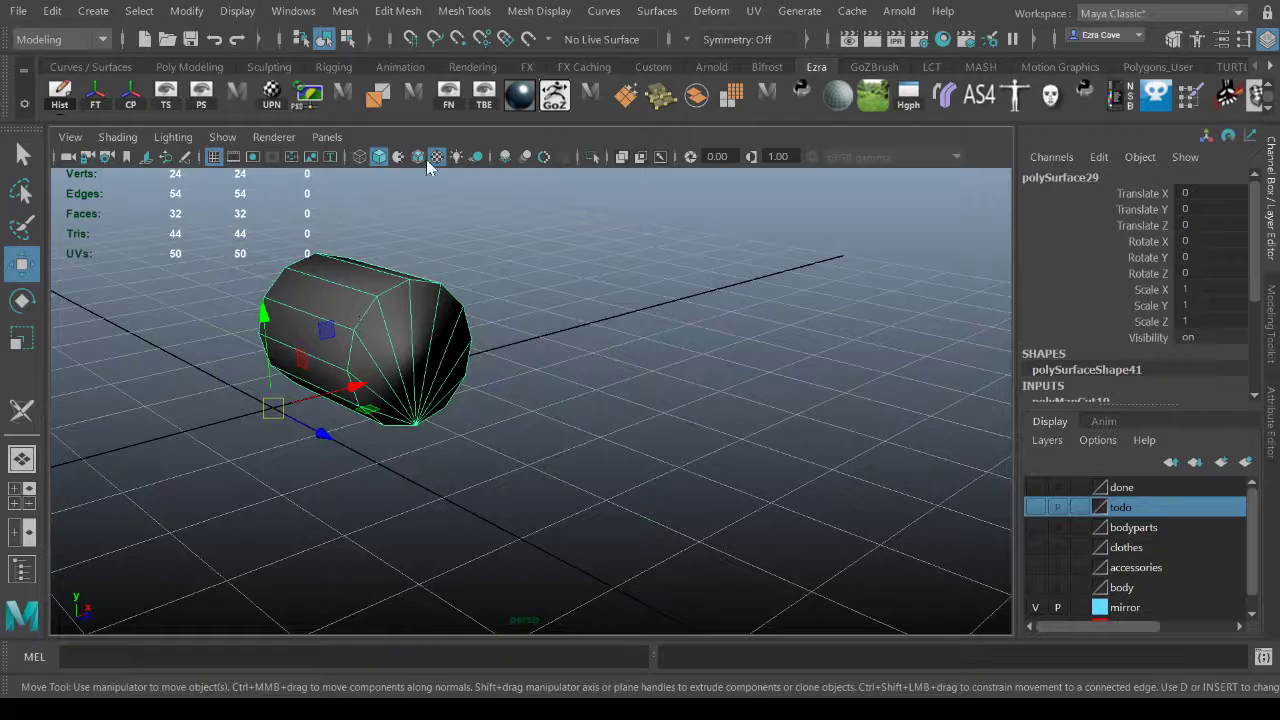
click(377, 98)
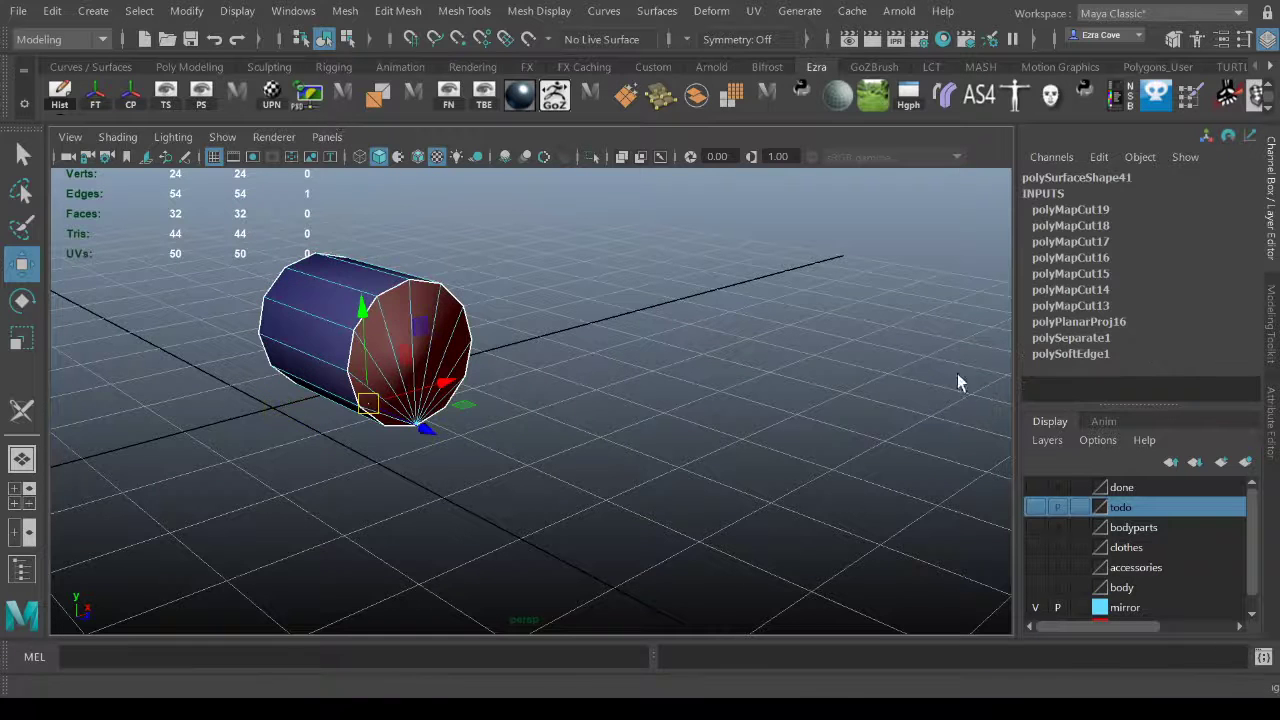
Select all of the cylinder's faces, unfold their UVs and return to object mode.
key(F11)
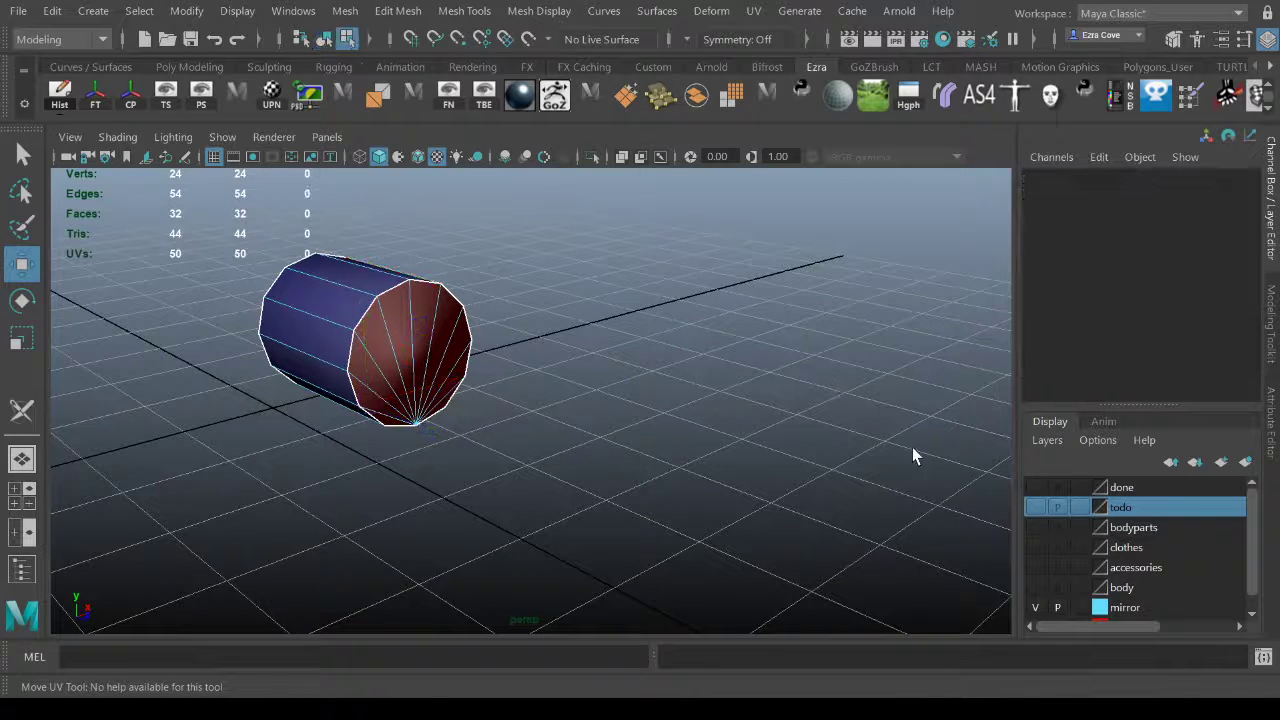
key(ctrl+shift+a)
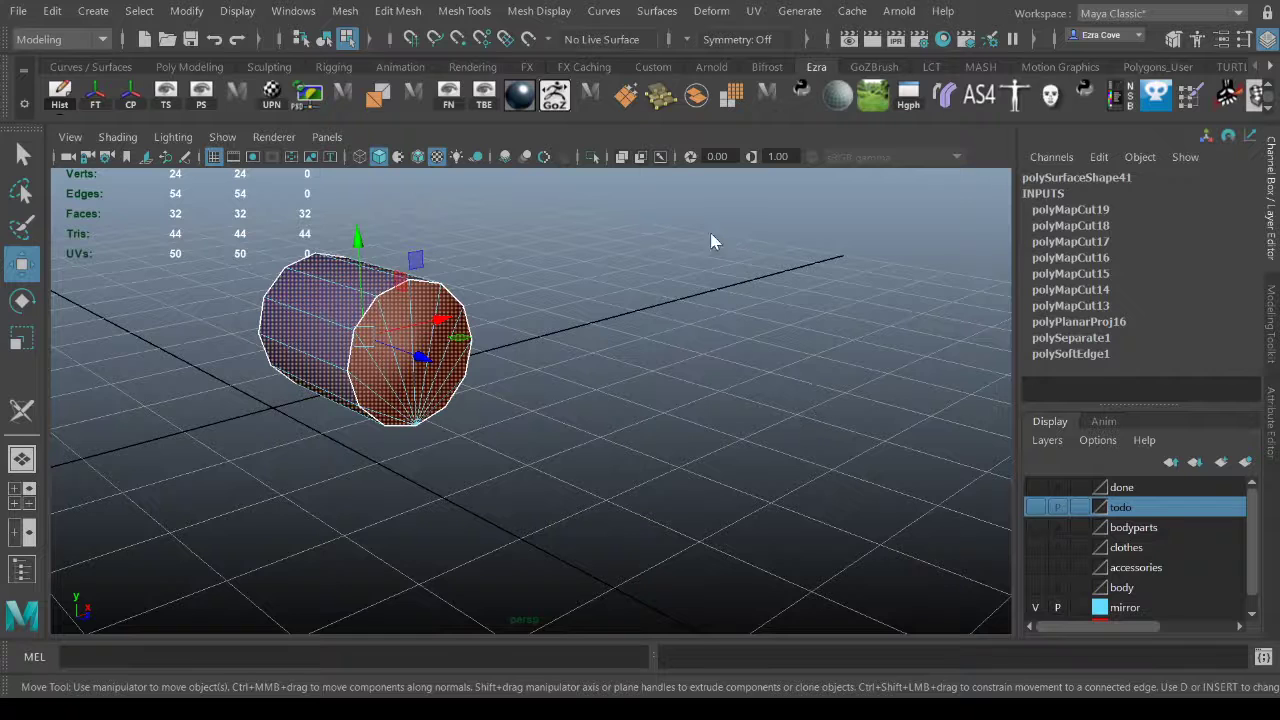
key(ctrl+u)
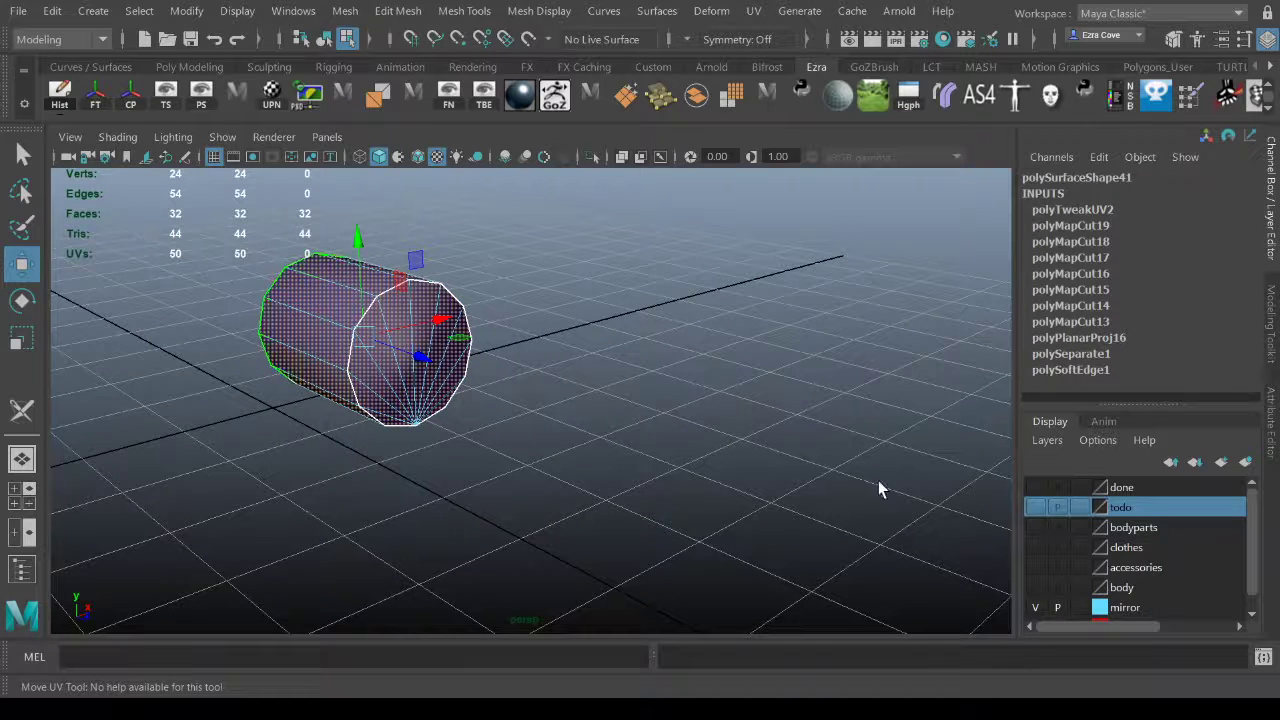
key(F8)
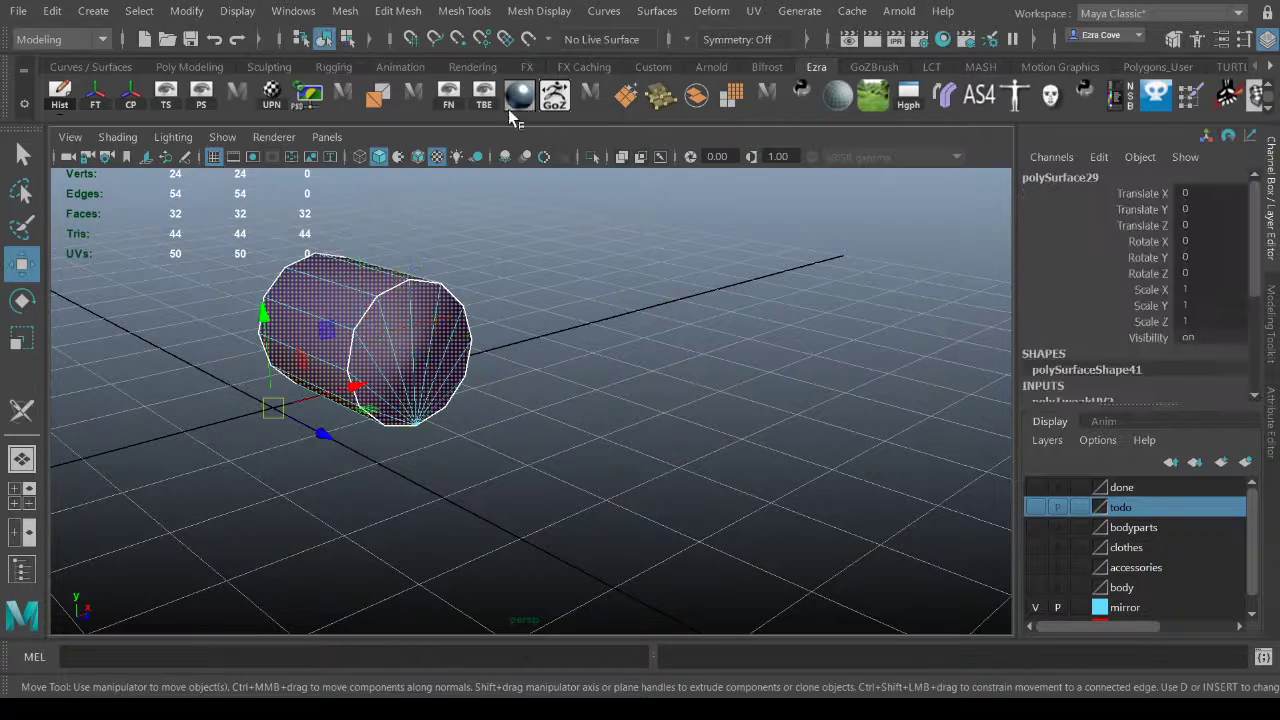
Reselect the cylinder, add it to the done layer and show the todo layer's parts again.
click(414, 530)
click(410, 350)
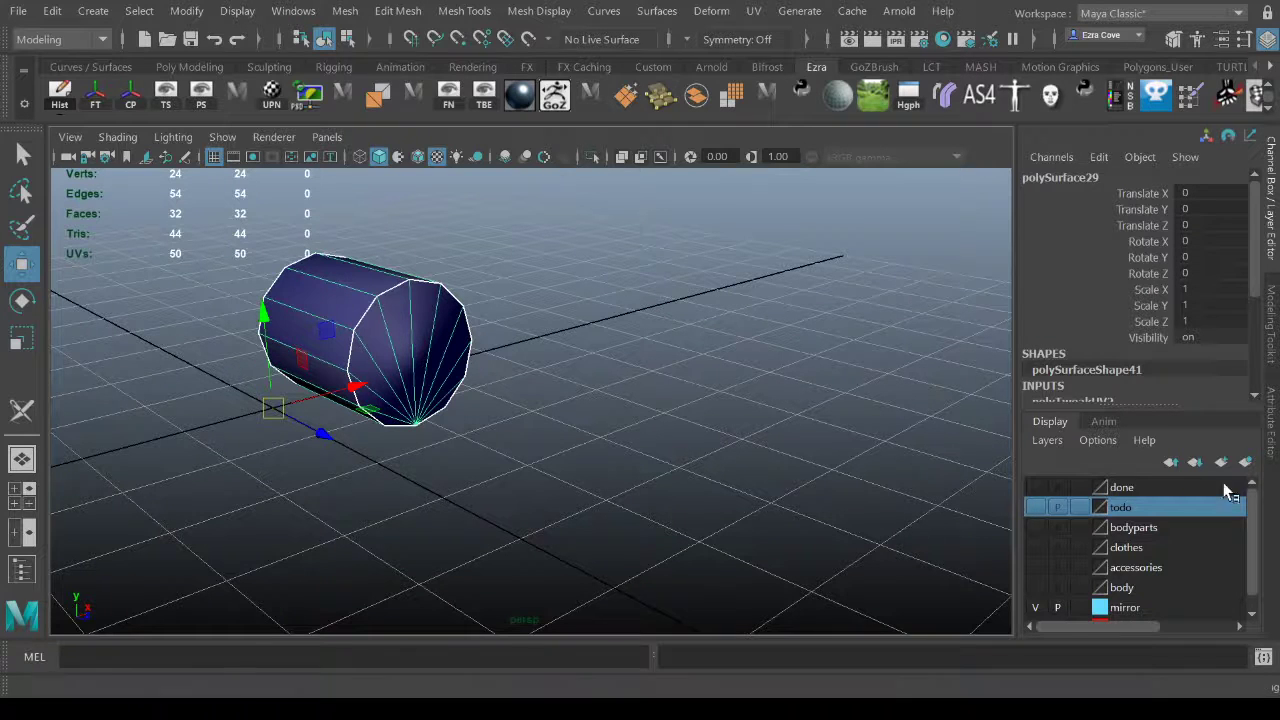
click(1129, 486)
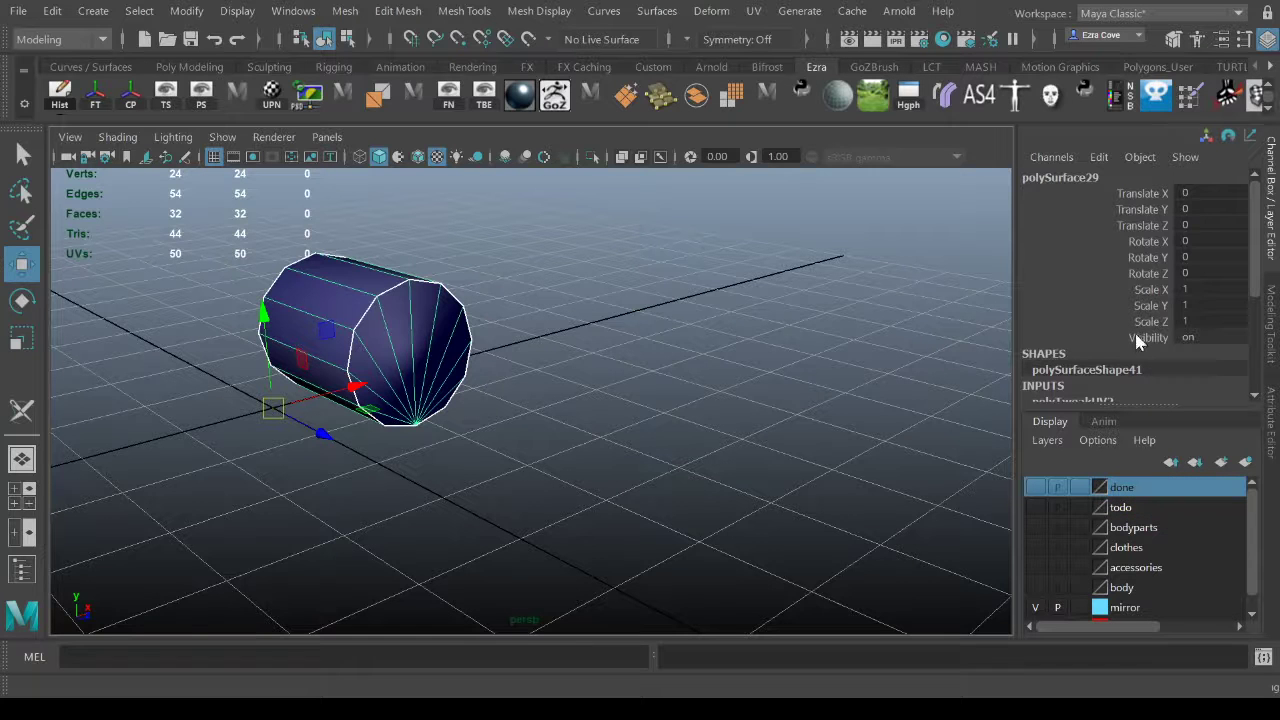
click(1035, 507)
Isolate the hammer and the trigger by removing both from the todo layer and hiding that layer.
alt+drag(670, 432, 534, 343)
click(503, 358)
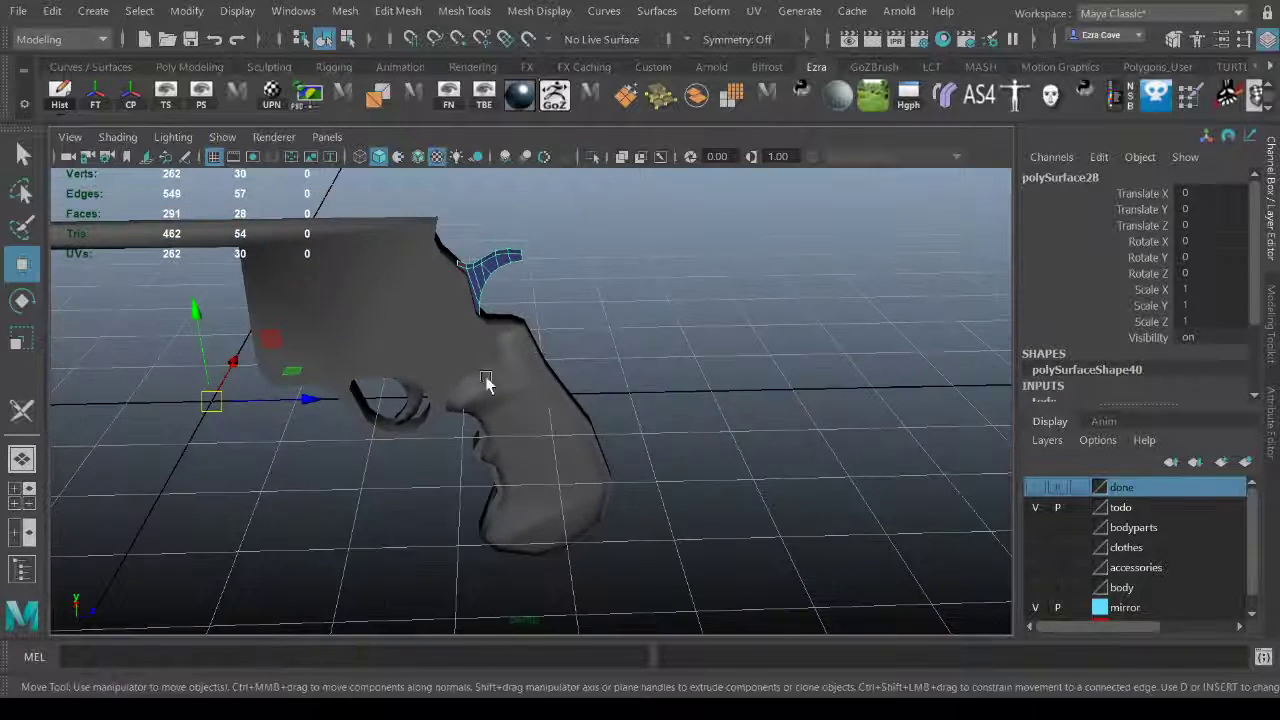
shift+click(412, 406)
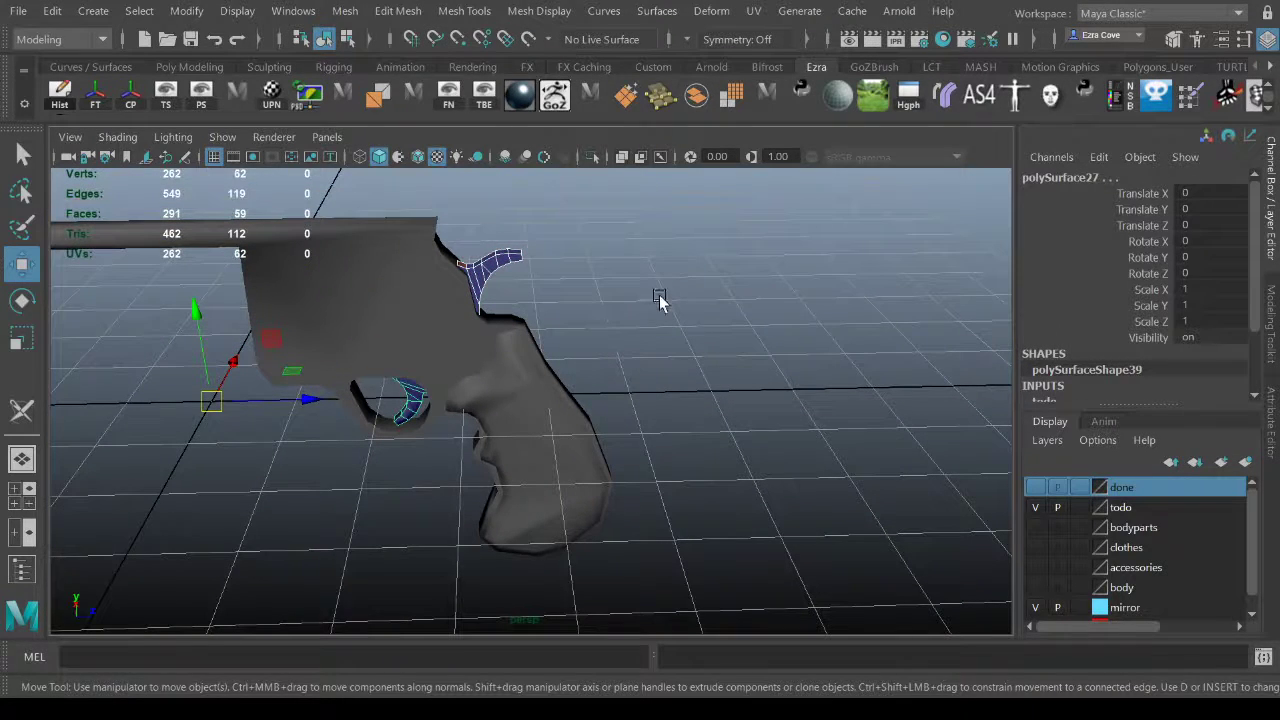
click(1122, 509)
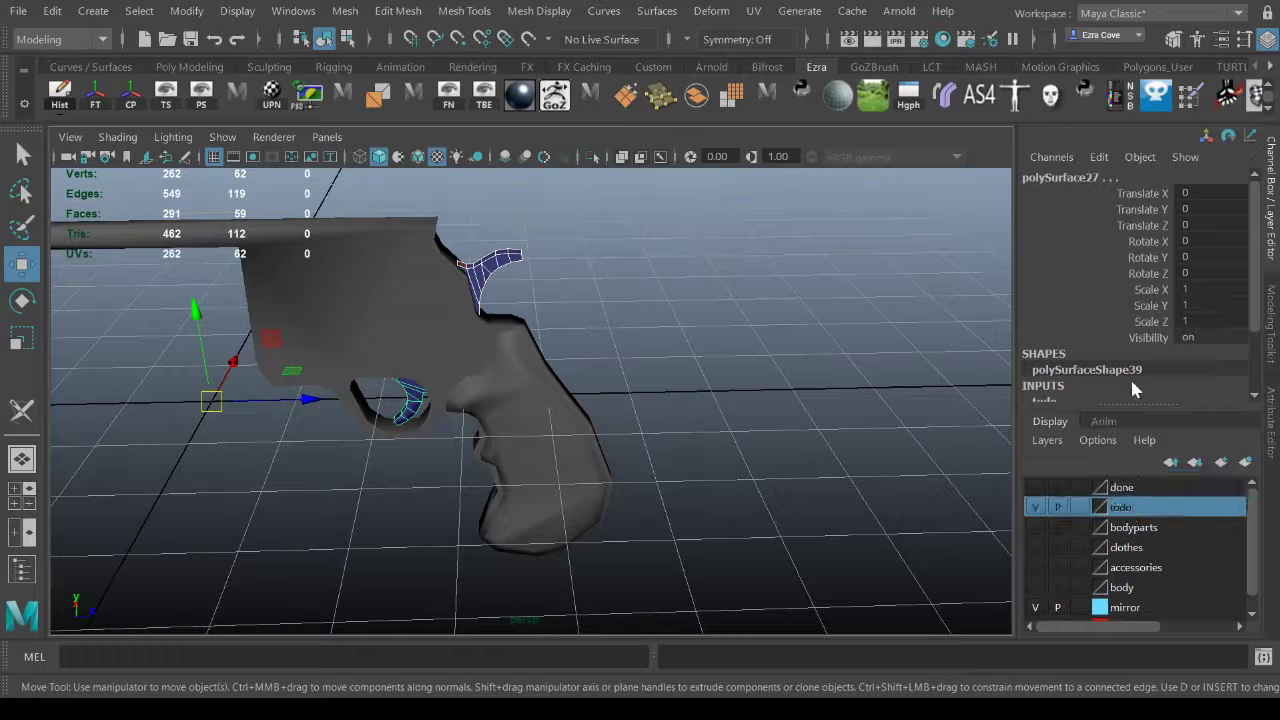
click(1146, 340)
click(1040, 508)
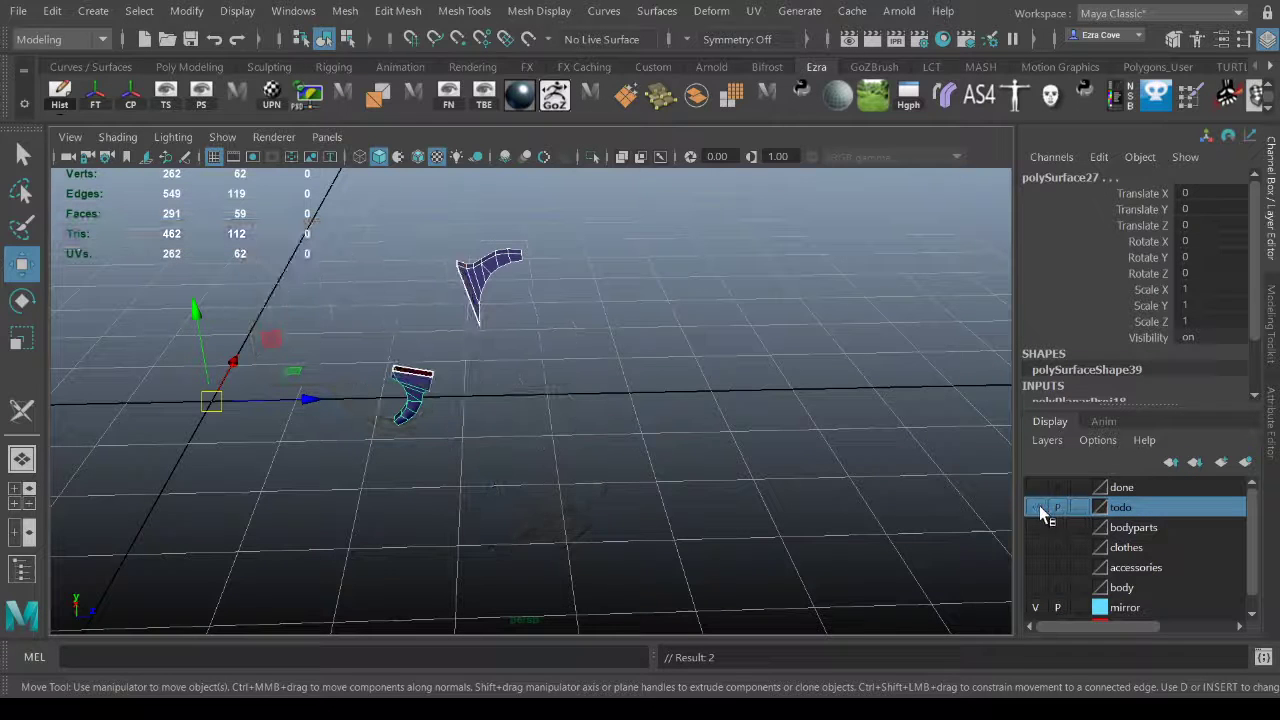
Select the hammer and cut UV seams around its long flat face and along the upper side edge using the 3D Cut and Sew UV Tool.
alt+drag(615, 430, 698, 428)
click(622, 421)
alt+middle_drag(620, 421, 660, 465)
click(578, 320)
alt+right_drag(612, 335, 657, 350)
key(f)
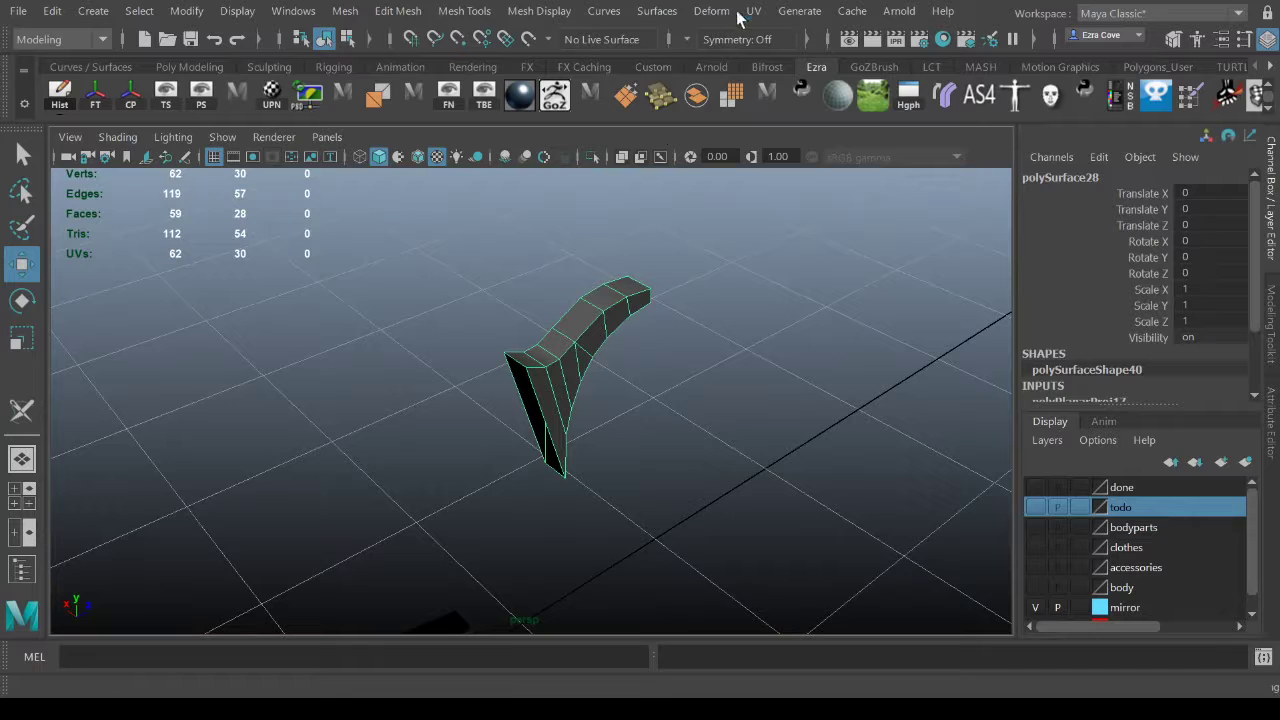
click(762, 92)
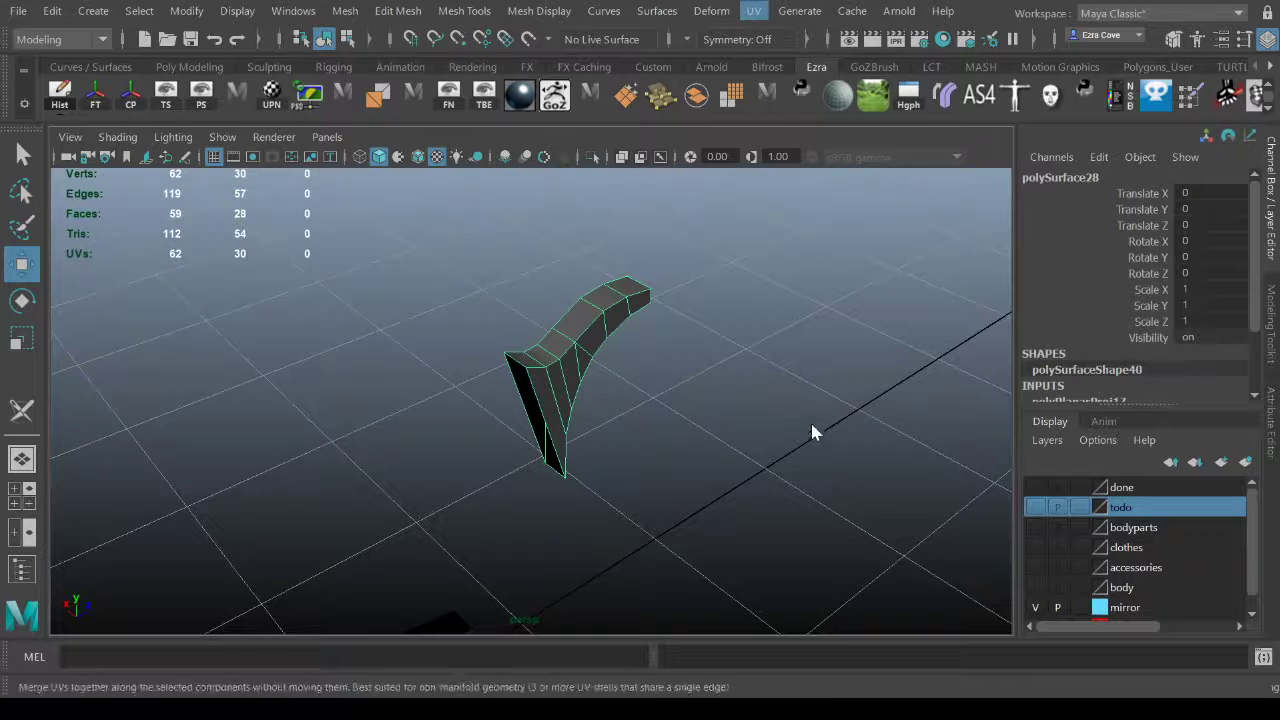
click(541, 372)
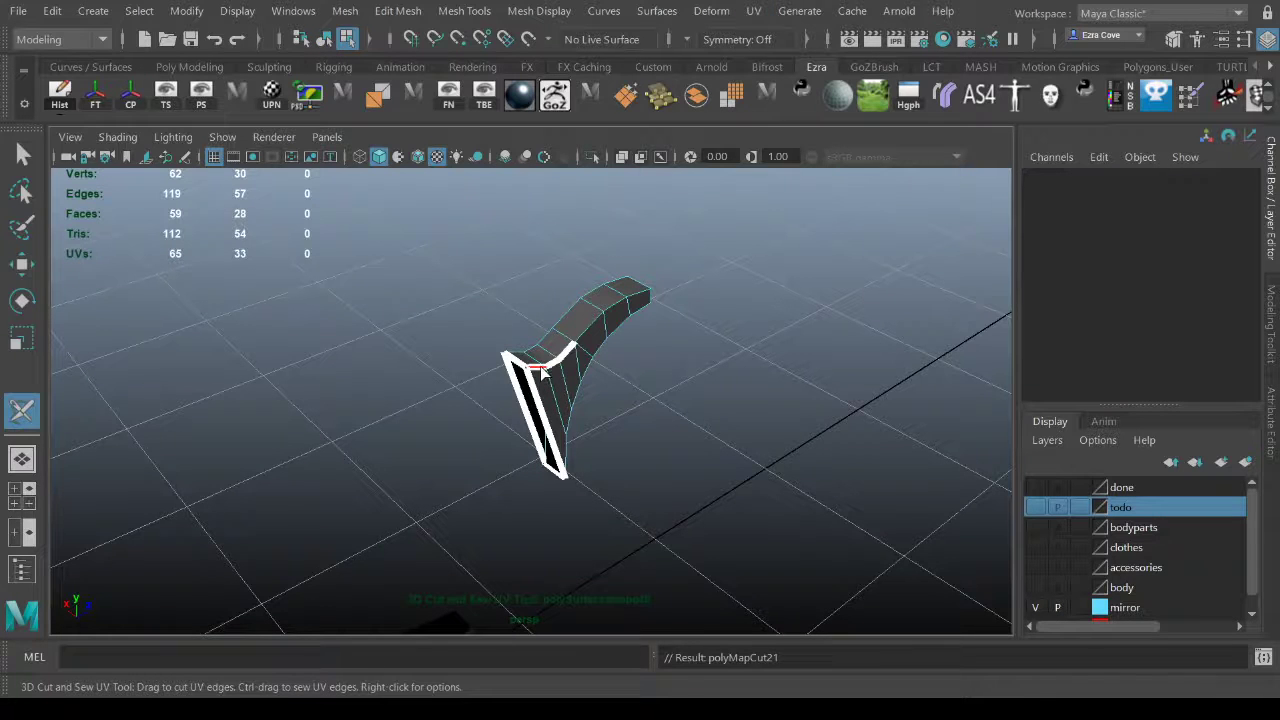
drag(588, 330, 640, 294)
Cut the hammer's remaining seams around the tip and along both sides of the top and underside strips, then return to object mode.
alt+right_drag(640, 325, 653, 334)
click(660, 291)
click(655, 305)
click(531, 345)
mouse_move(558, 325)
mouse_down()
mouse_move(571, 306)
mouse_move(543, 309)
mouse_move(694, 366)
mouse_move(584, 328)
mouse_move(657, 400)
mouse_move(614, 383)
mouse_up()
click(465, 347)
double_click(477, 357)
alt+drag(724, 387, 631, 366)
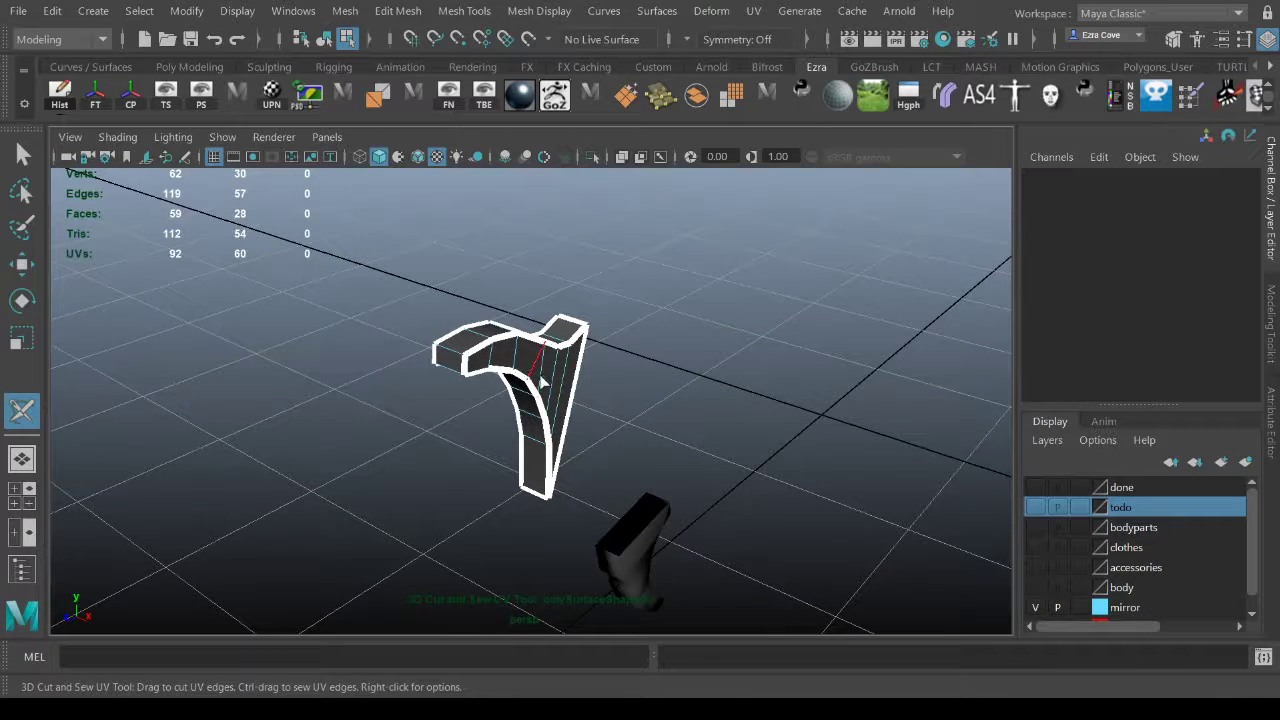
alt+drag(545, 368, 662, 369)
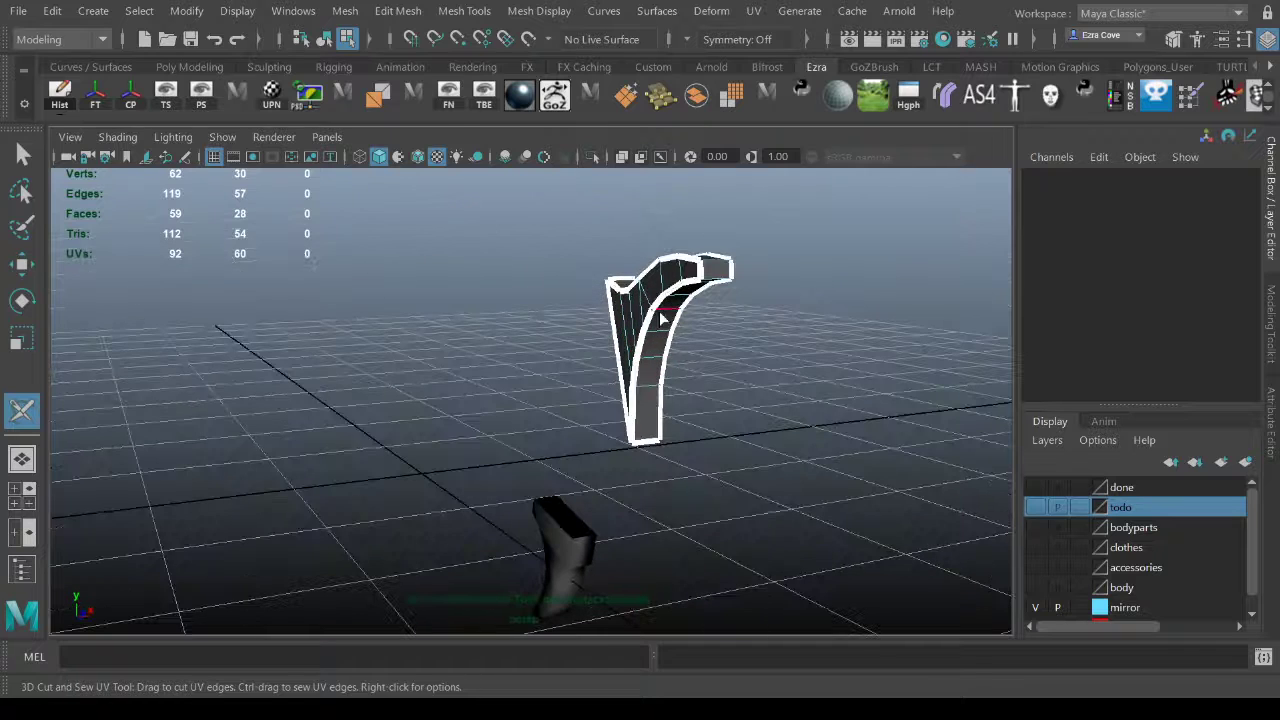
alt+drag(615, 275, 700, 327)
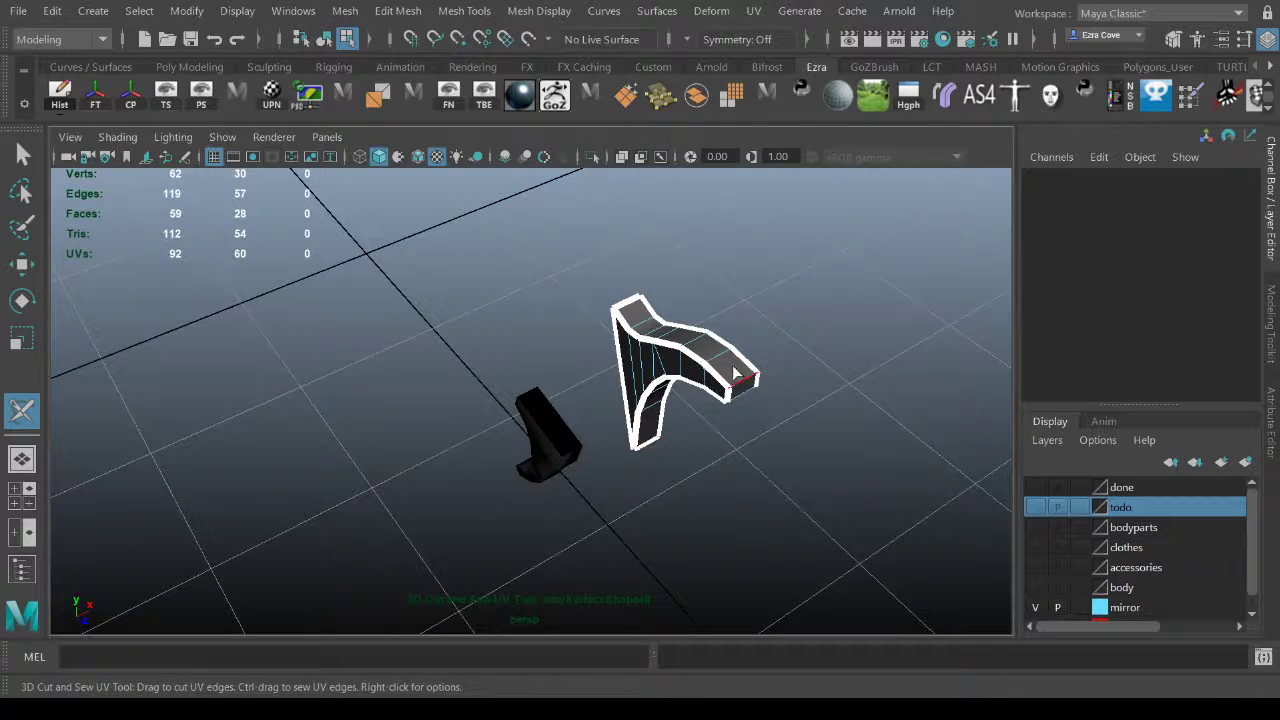
alt+drag(674, 325, 527, 412)
key(w)
key(F8)
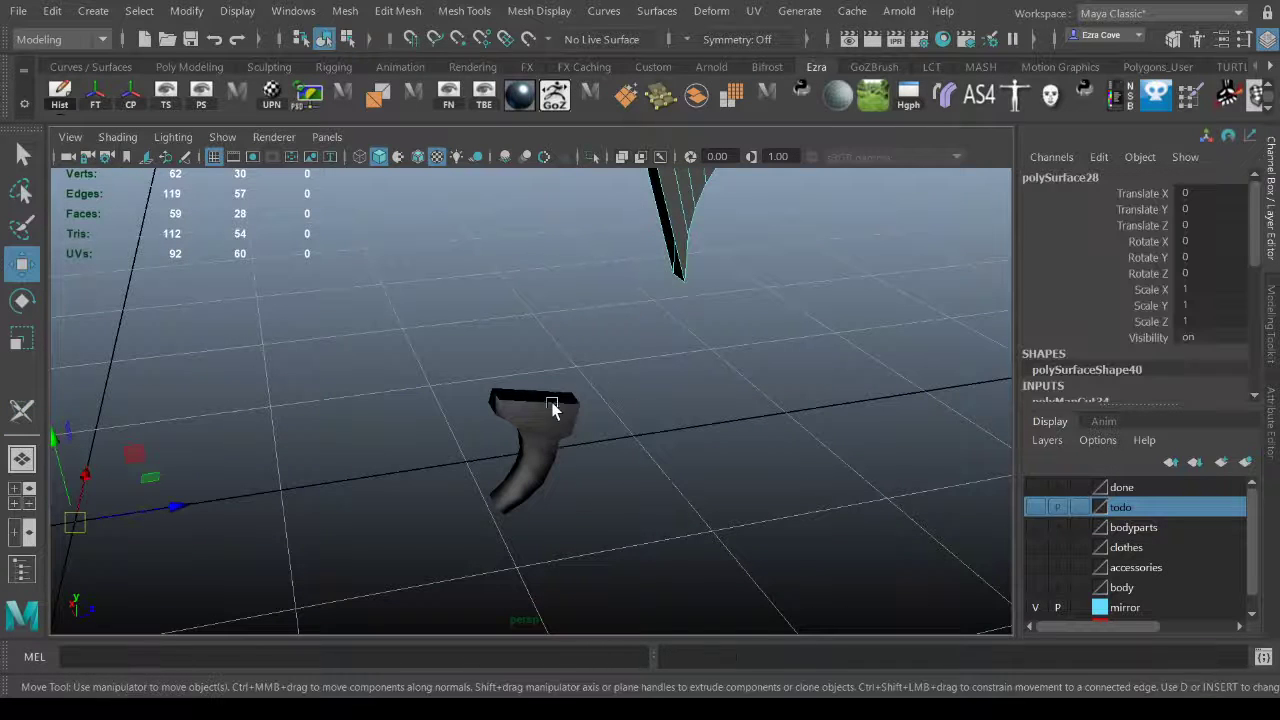
Select the trigger and cut UV seams around its top, along the curved front and back edges, and at the lower tip.
click(553, 404)
alt+right_drag(556, 405, 682, 434)
alt+drag(682, 434, 609, 368)
key(f)
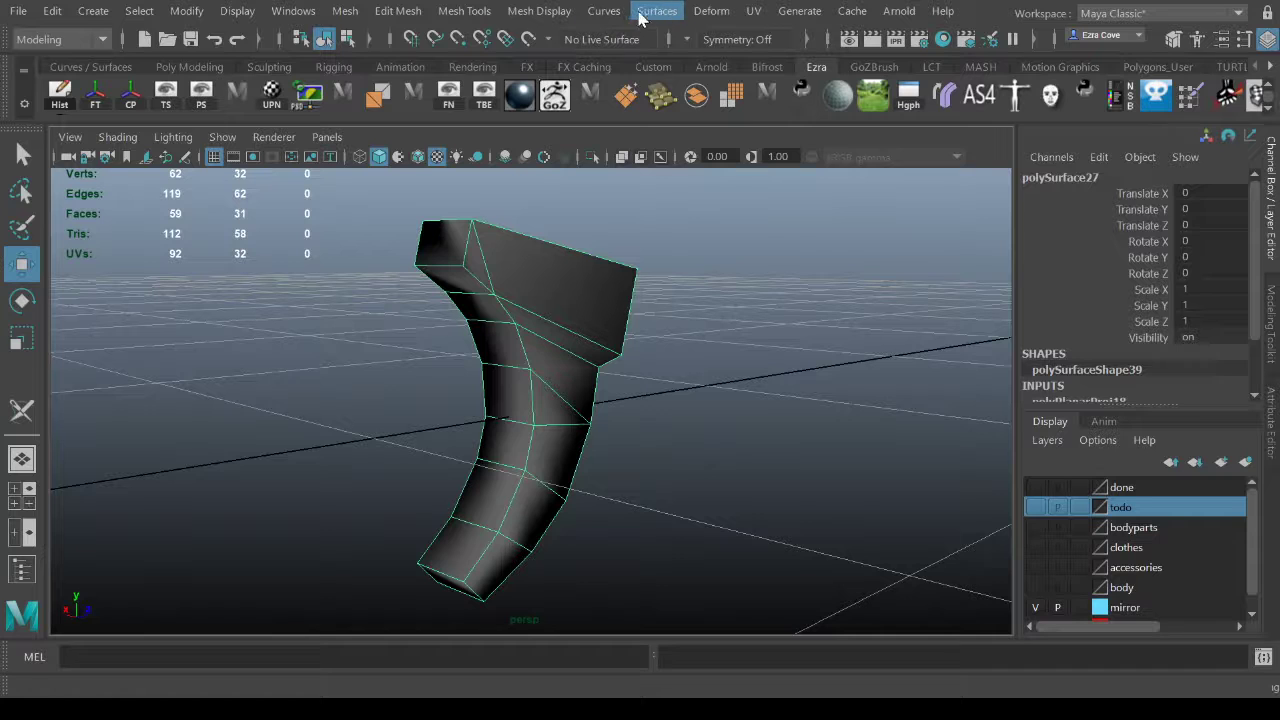
click(751, 13)
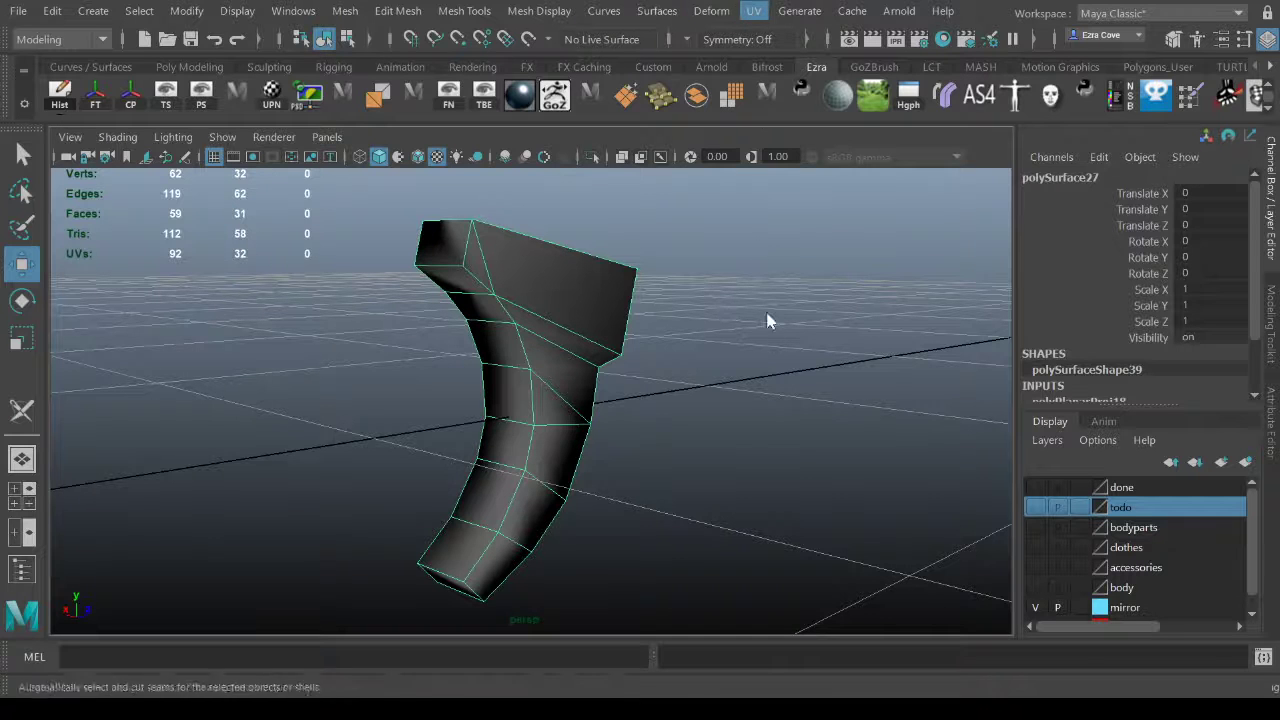
click(795, 446)
click(469, 250)
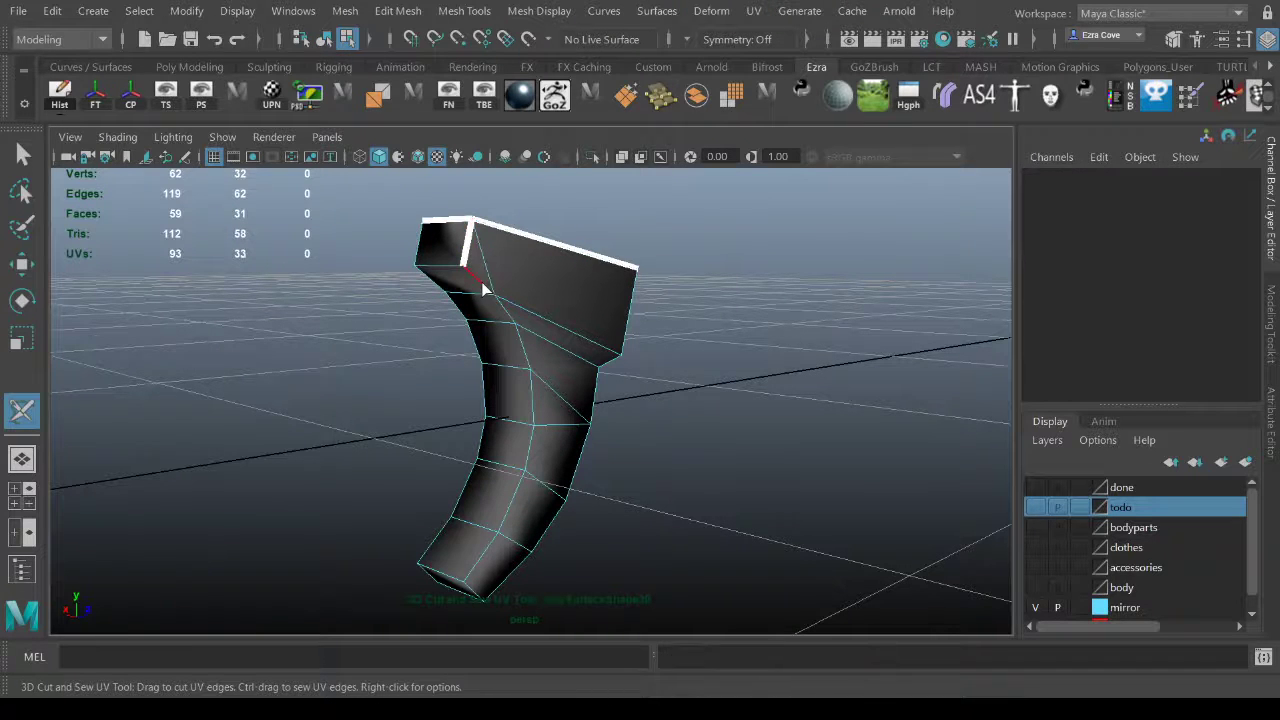
double_click(491, 306)
drag(596, 402, 527, 562)
click(473, 587)
double_click(432, 540)
Finish cutting the seams along the far side of the trigger's front strip and around its lower tip, then return to object mode.
alt+middle_drag(484, 530, 500, 479)
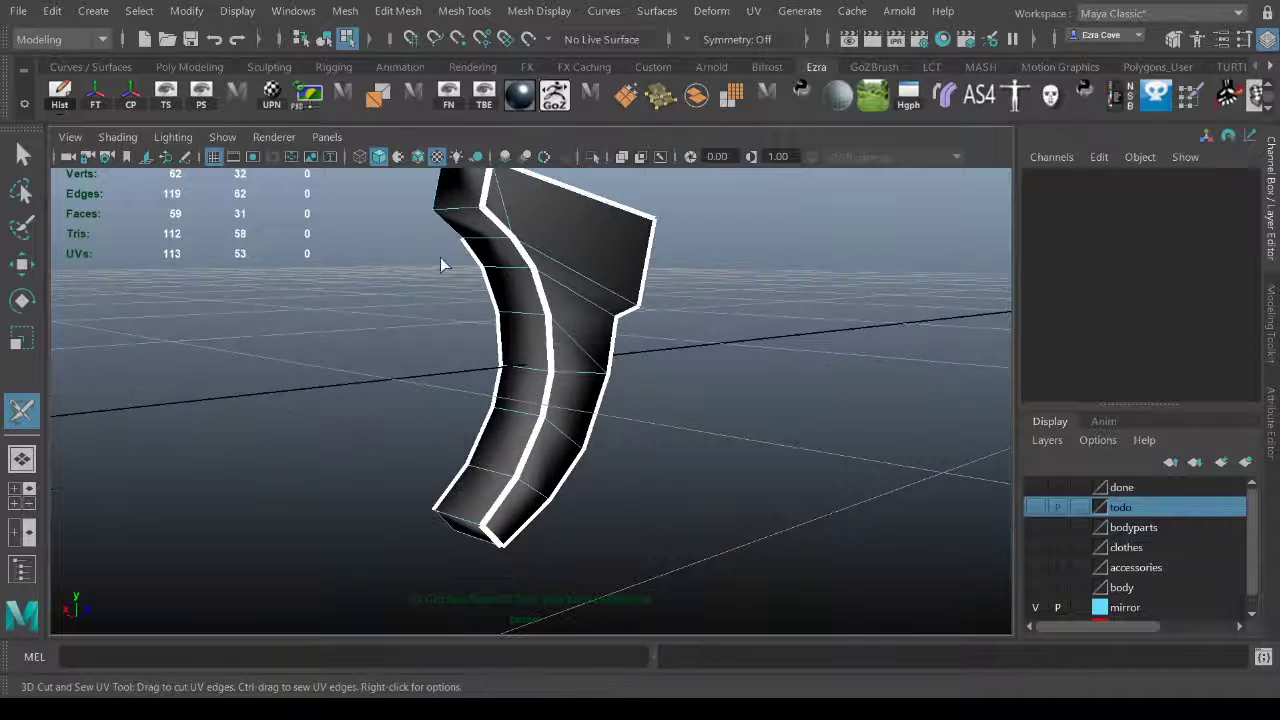
click(455, 220)
alt+drag(426, 236, 455, 230)
click(458, 189)
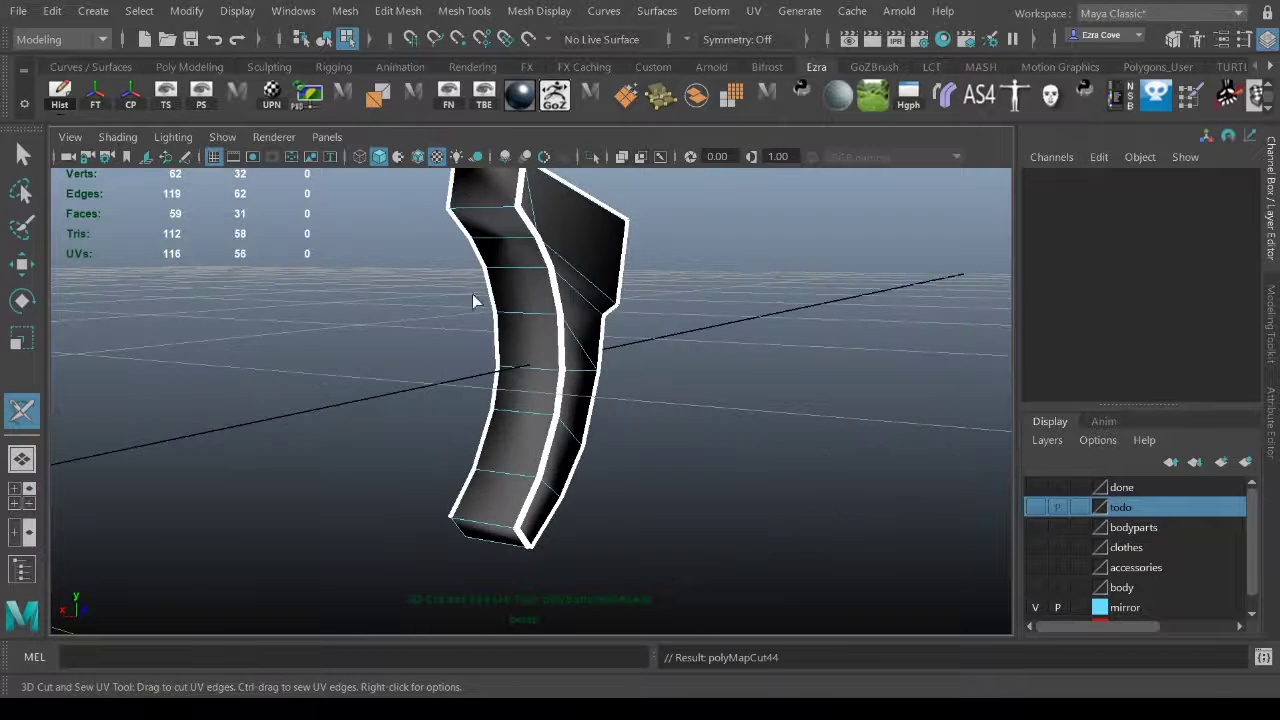
alt+drag(460, 535, 491, 371)
click(458, 326)
alt+drag(458, 326, 597, 240)
key(w)
key(F8)
Select all faces of both the trigger and the hammer and unfold their UVs.
alt+right_drag(600, 200, 281, 269)
alt+middle_drag(583, 323, 535, 455)
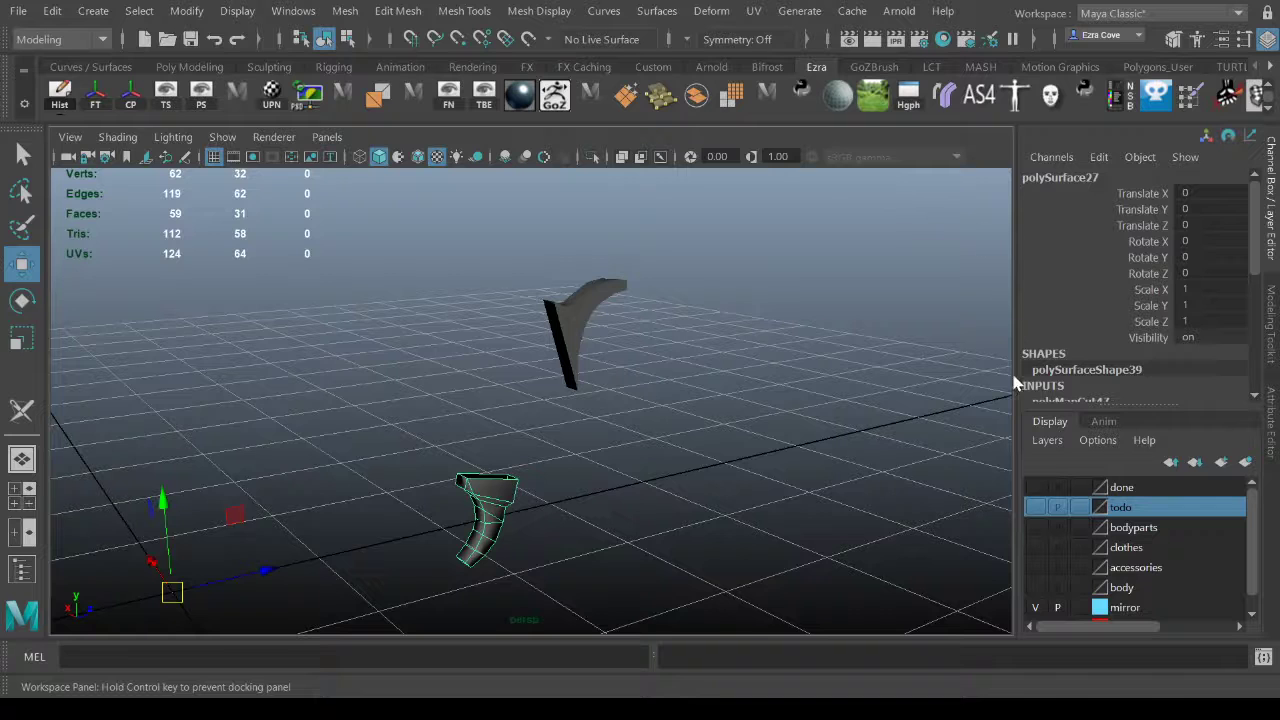
shift+click(599, 296)
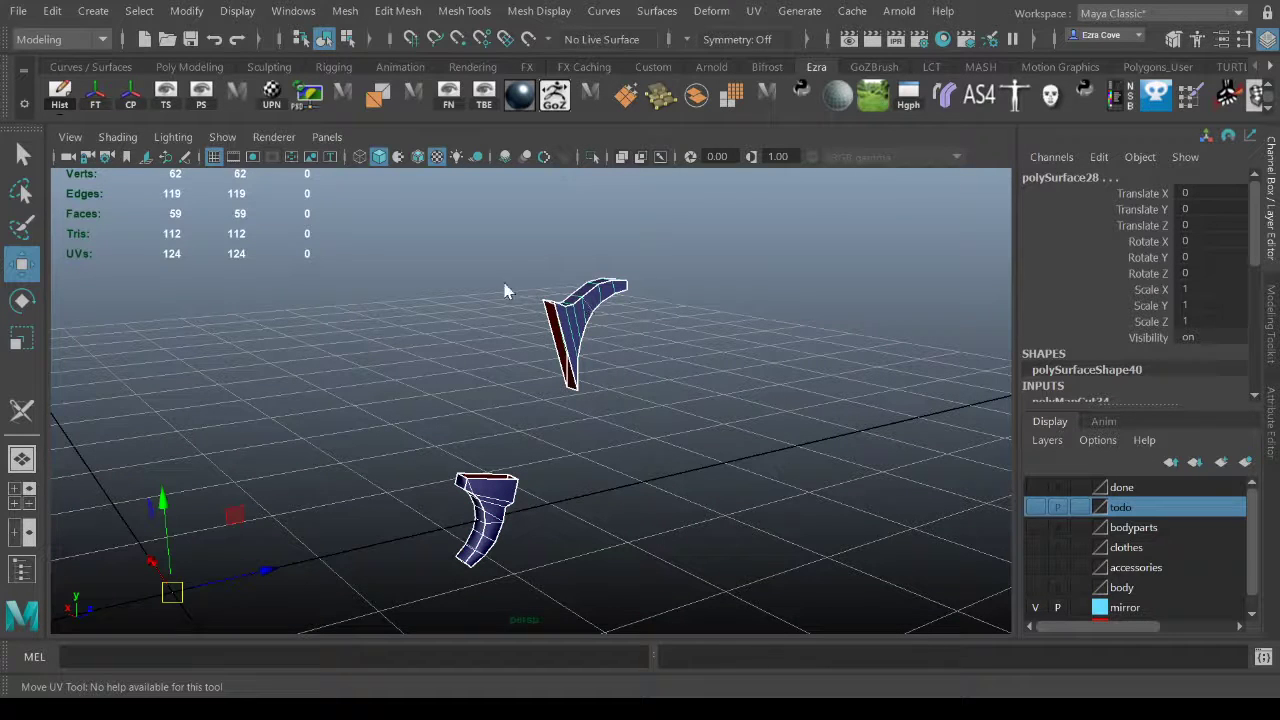
key(ctrl+F11)
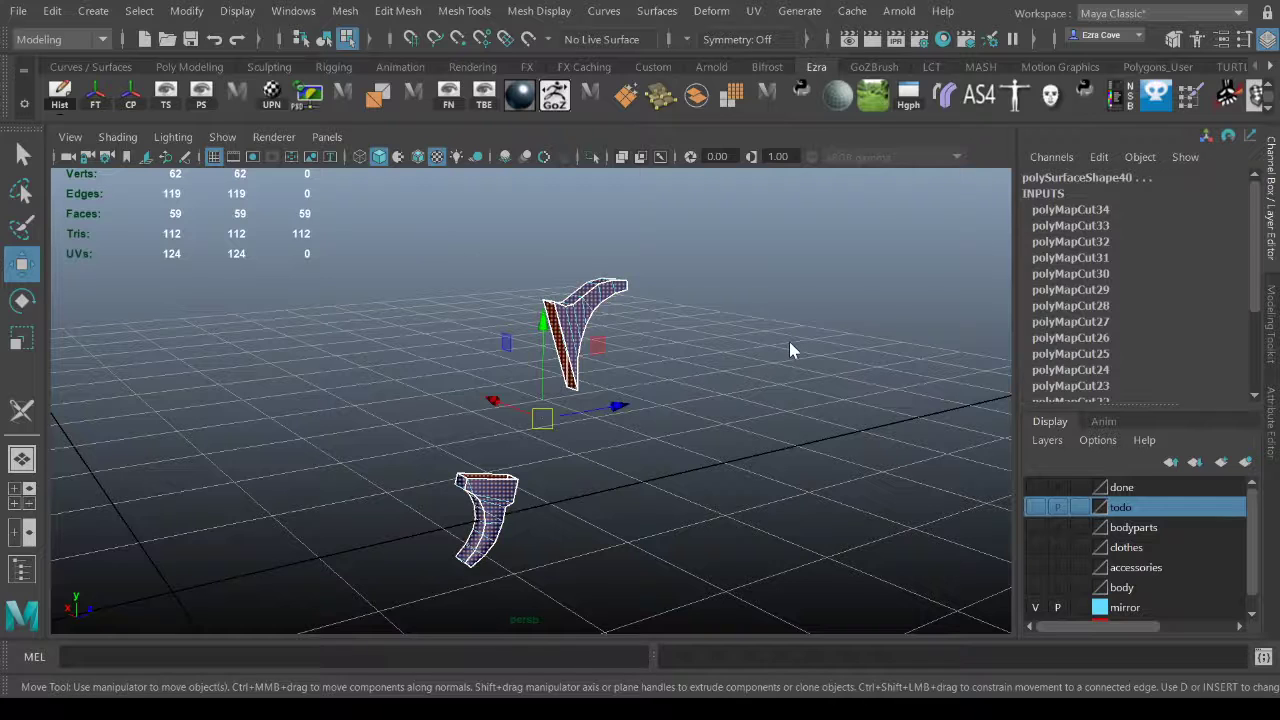
key(ctrl+u)
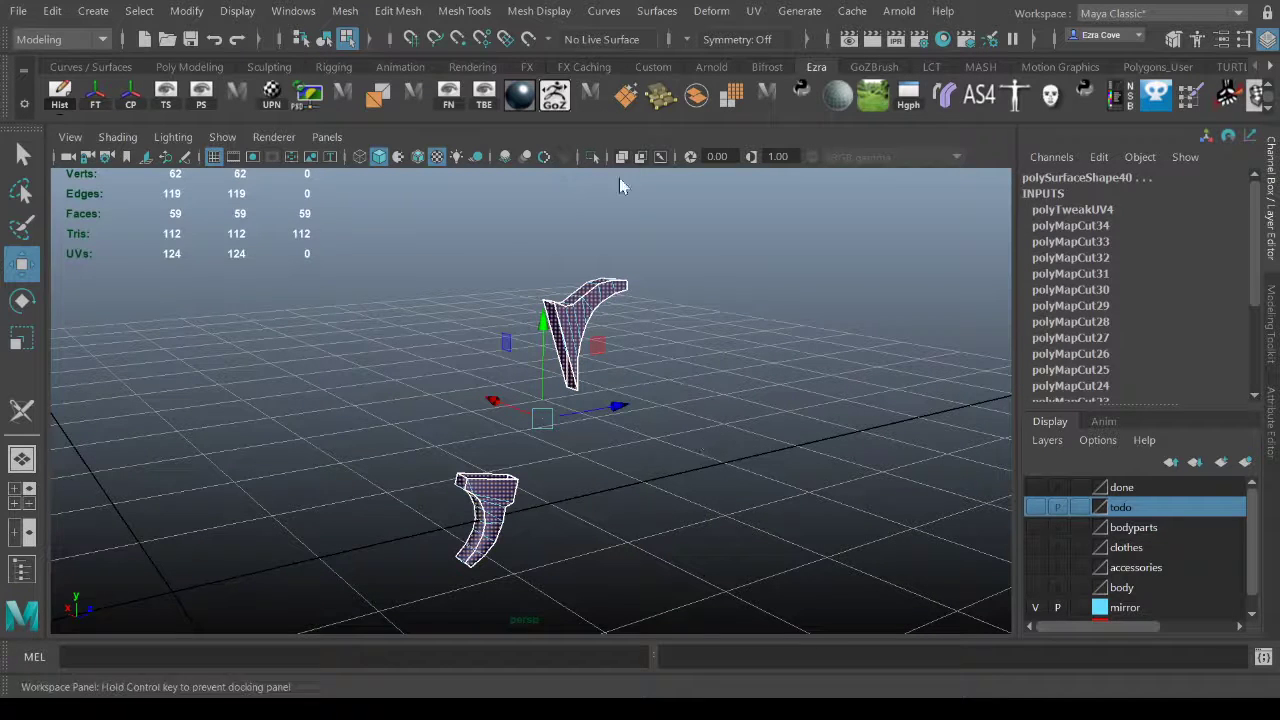
click(689, 101)
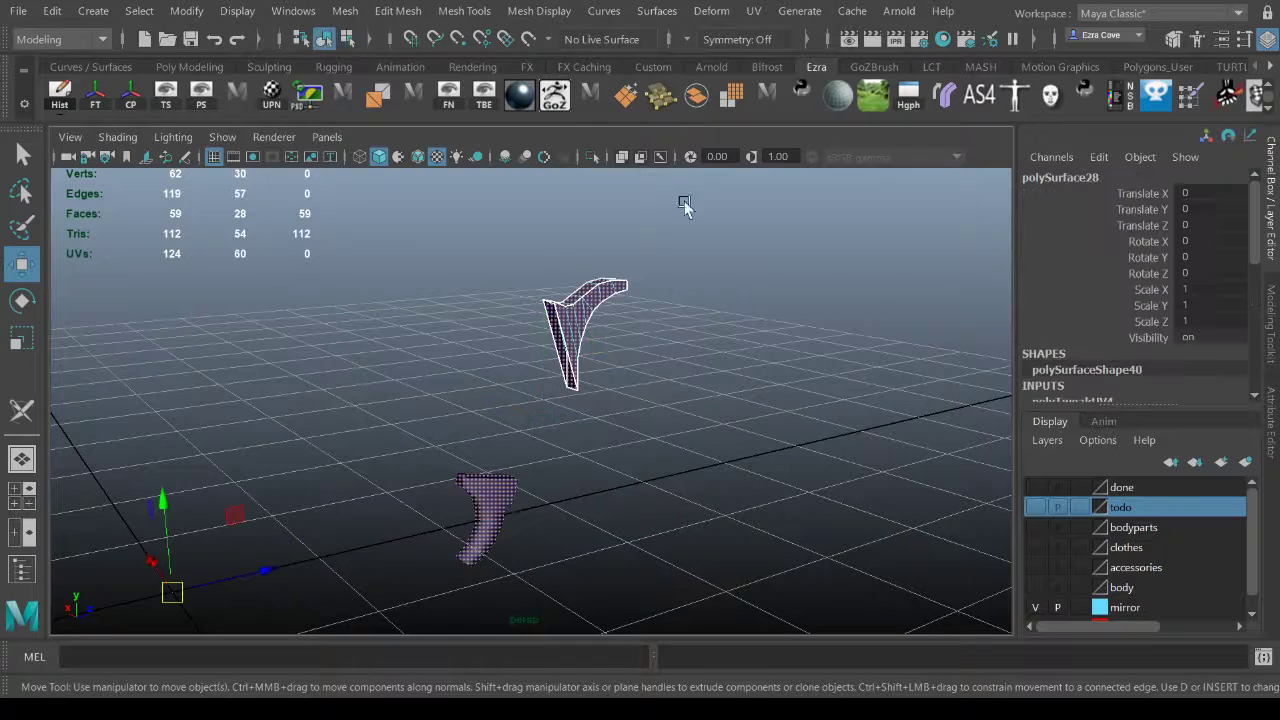
Reselect the hammer and trigger, add them to the done layer and show the todo layer's parts again.
scroll(677, 325, down, 2)
click(658, 346)
click(565, 335)
shift+click(505, 485)
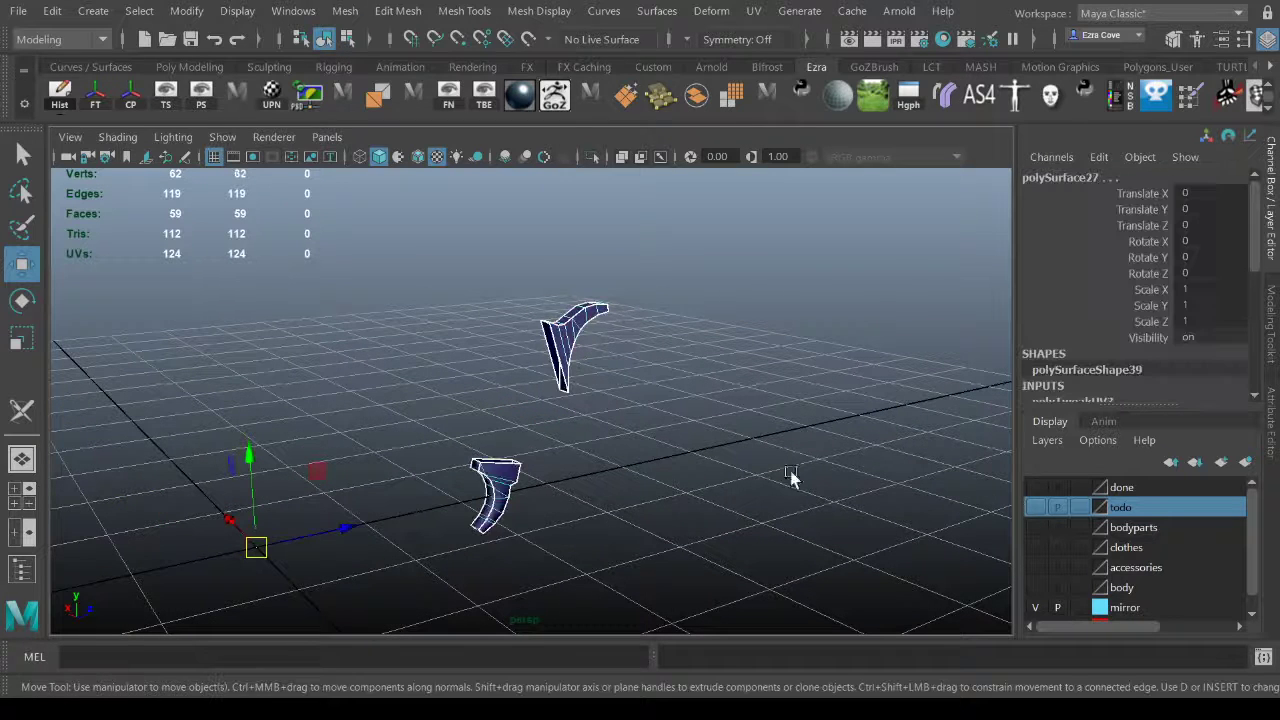
click(1131, 490)
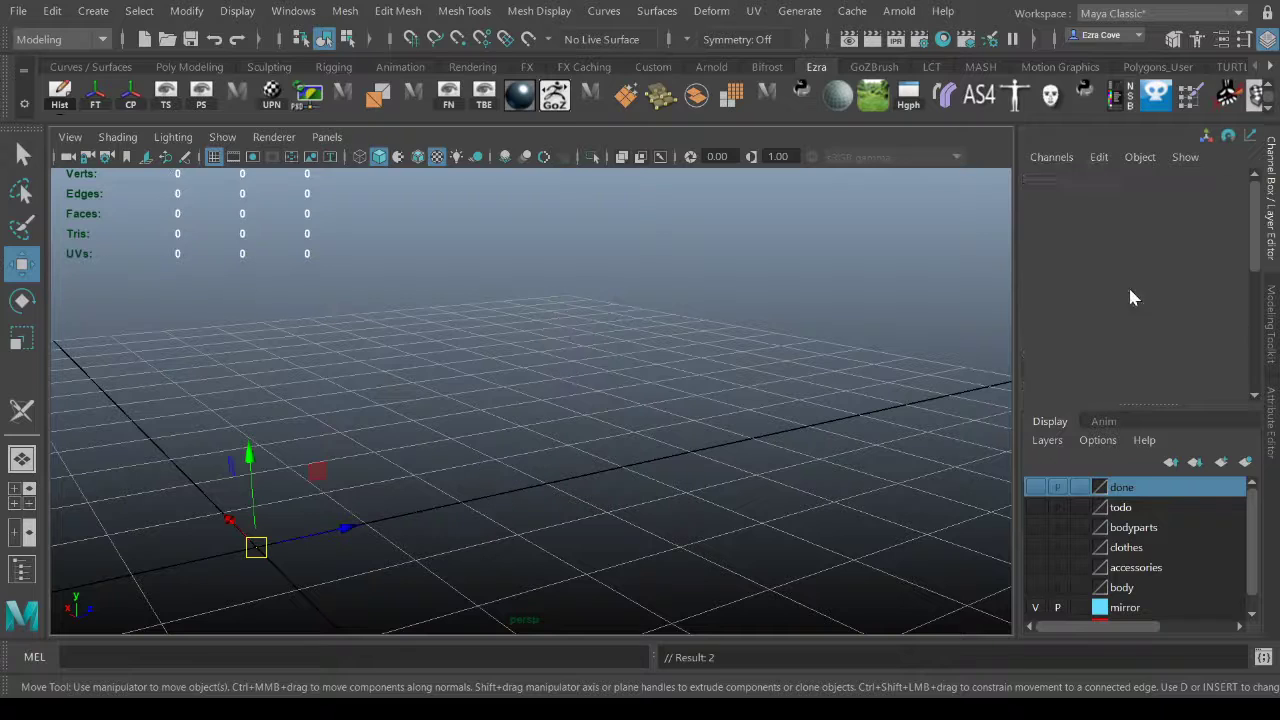
click(1035, 507)
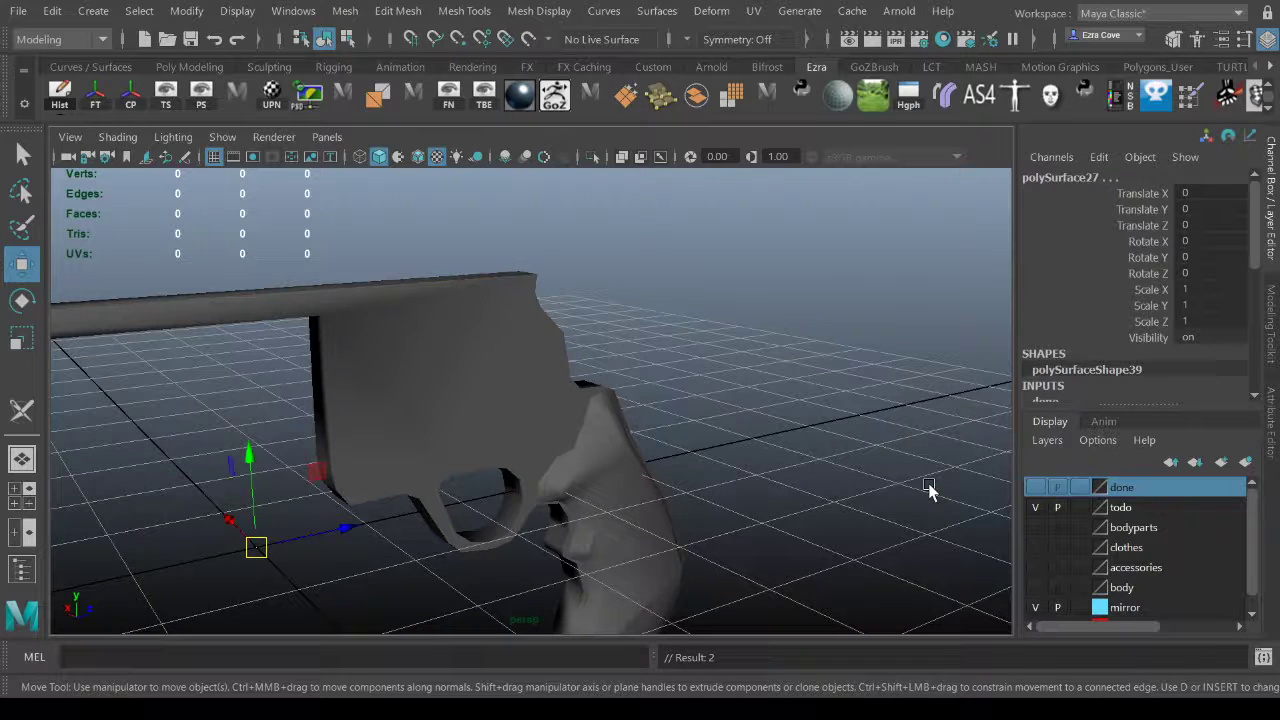
Delete the grip panel on one side of the revolver's handle, keeping the opposite panel.
click(443, 386)
alt+drag(443, 386, 541, 319)
click(548, 290)
click(483, 334)
alt+drag(753, 327, 586, 323)
click(507, 337)
click(716, 341)
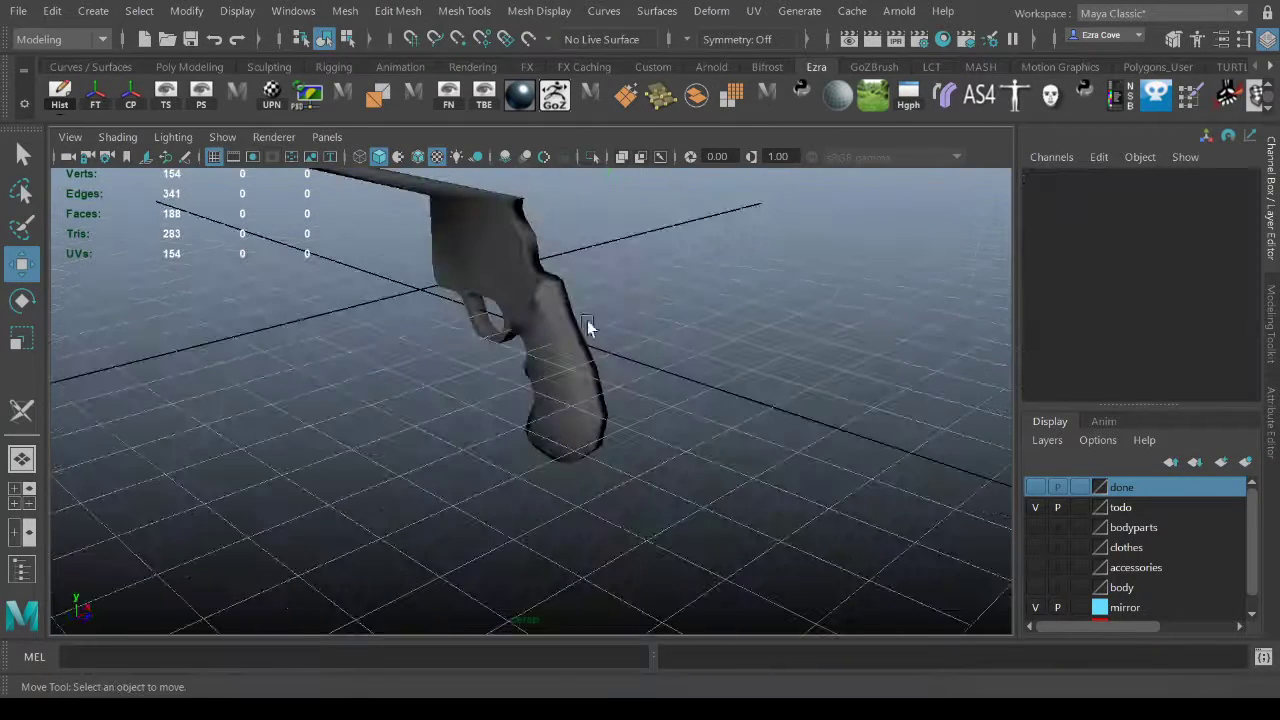
Isolate the remaining grip panel by removing it from the todo layer and hiding that layer.
click(533, 344)
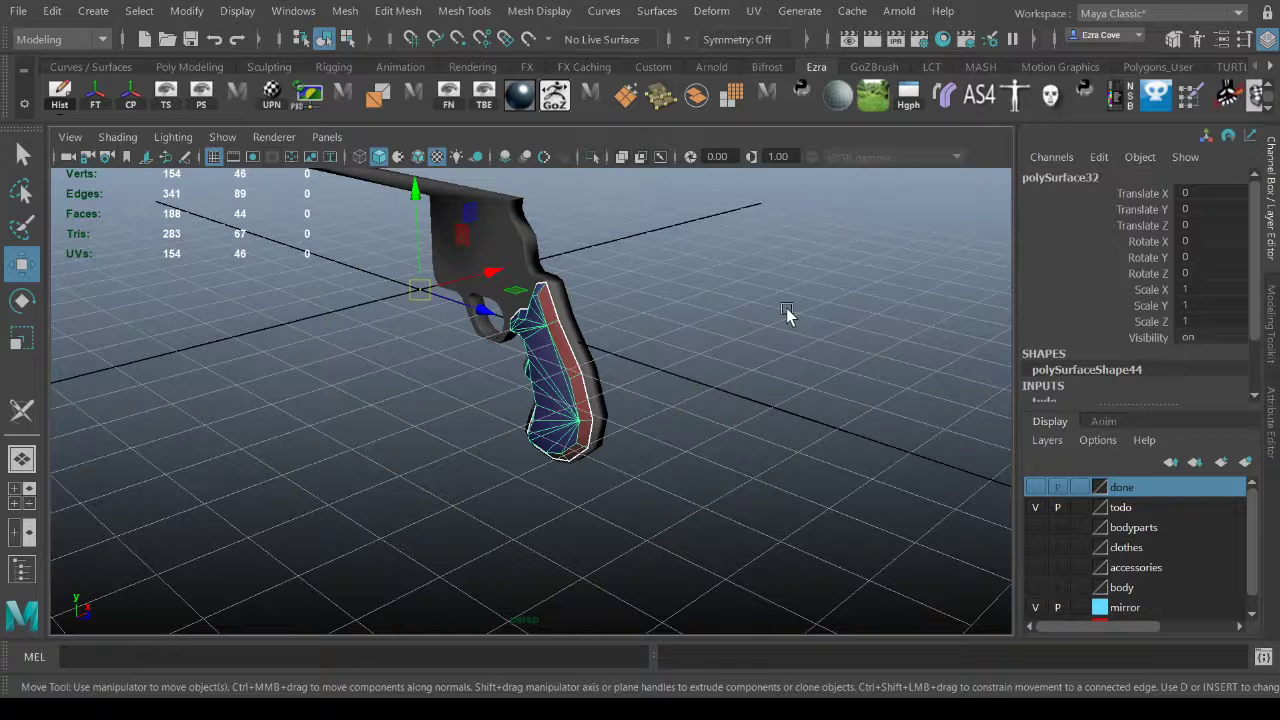
key(alt)
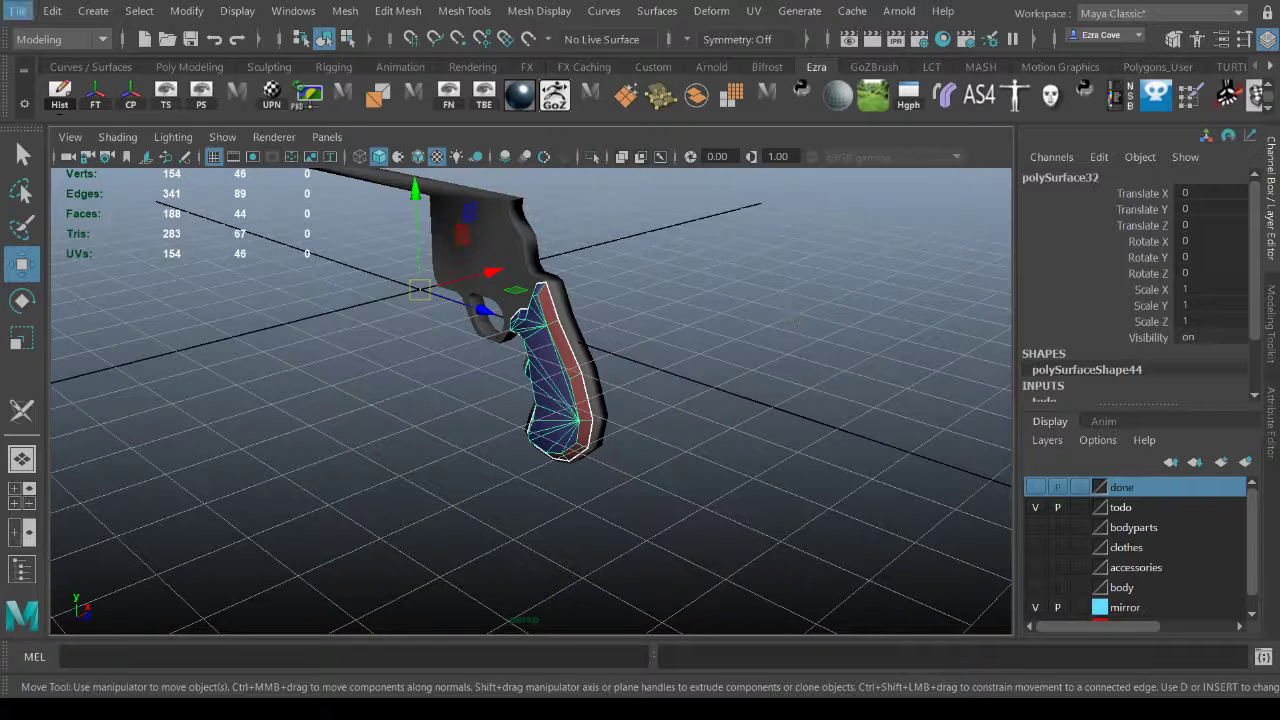
click(1126, 507)
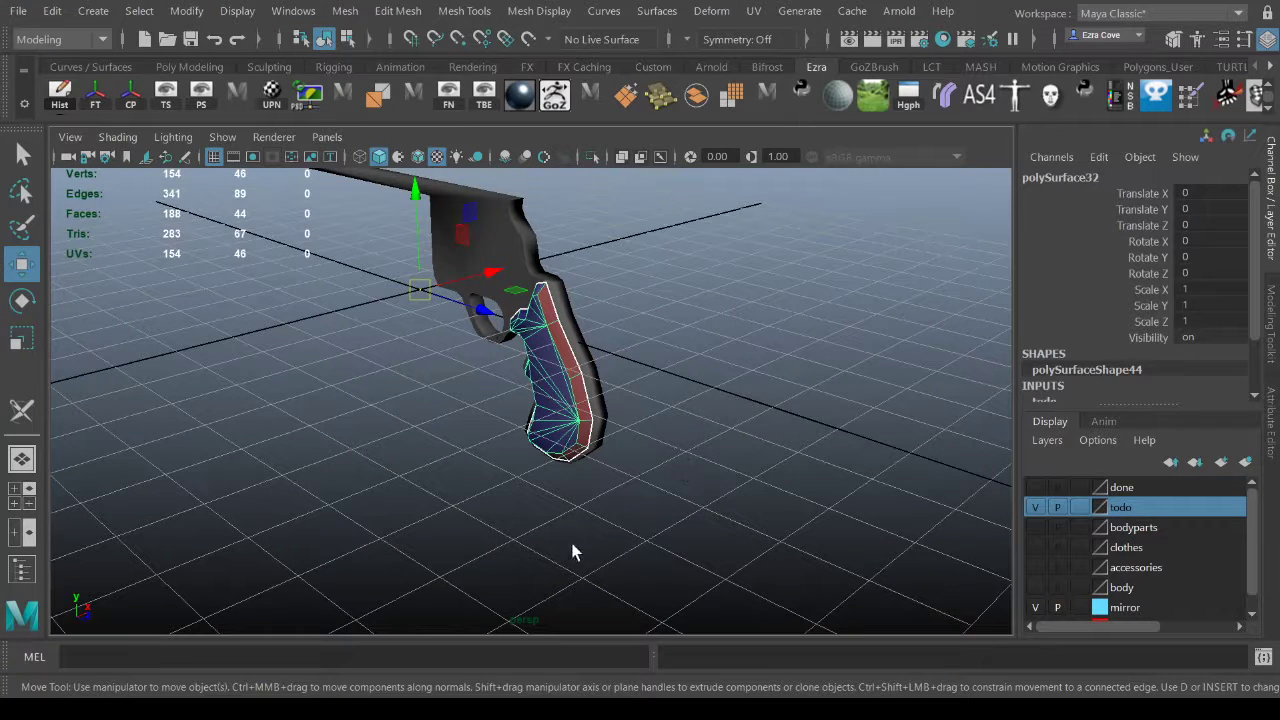
right_click(1128, 507)
click(1134, 307)
click(1035, 507)
key(f)
mouse_move(582, 357)
alt+mouse_down()
mouse_move(562, 375)
mouse_move(600, 349)
mouse_move(529, 357)
mouse_move(588, 366)
alt+mouse_up()
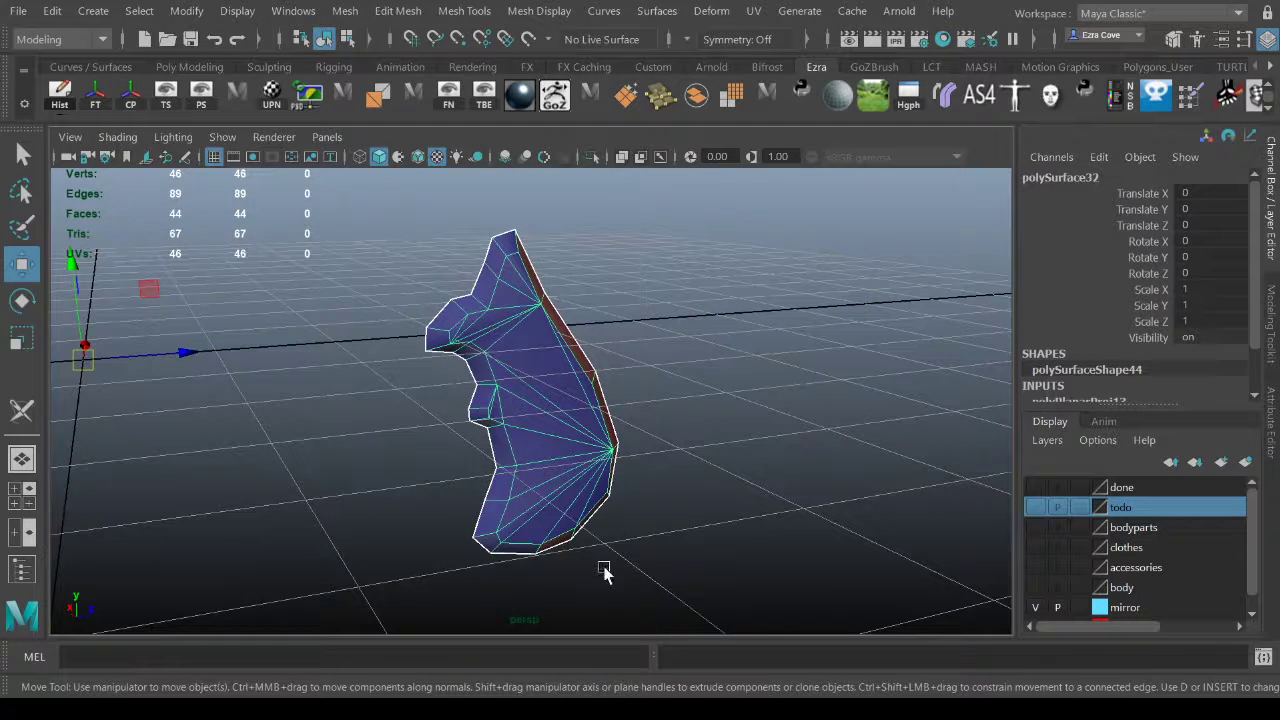
Select all of the grip panel's faces, unfold their UVs and return to object mode.
right_drag(484, 448, 523, 514)
click(526, 516)
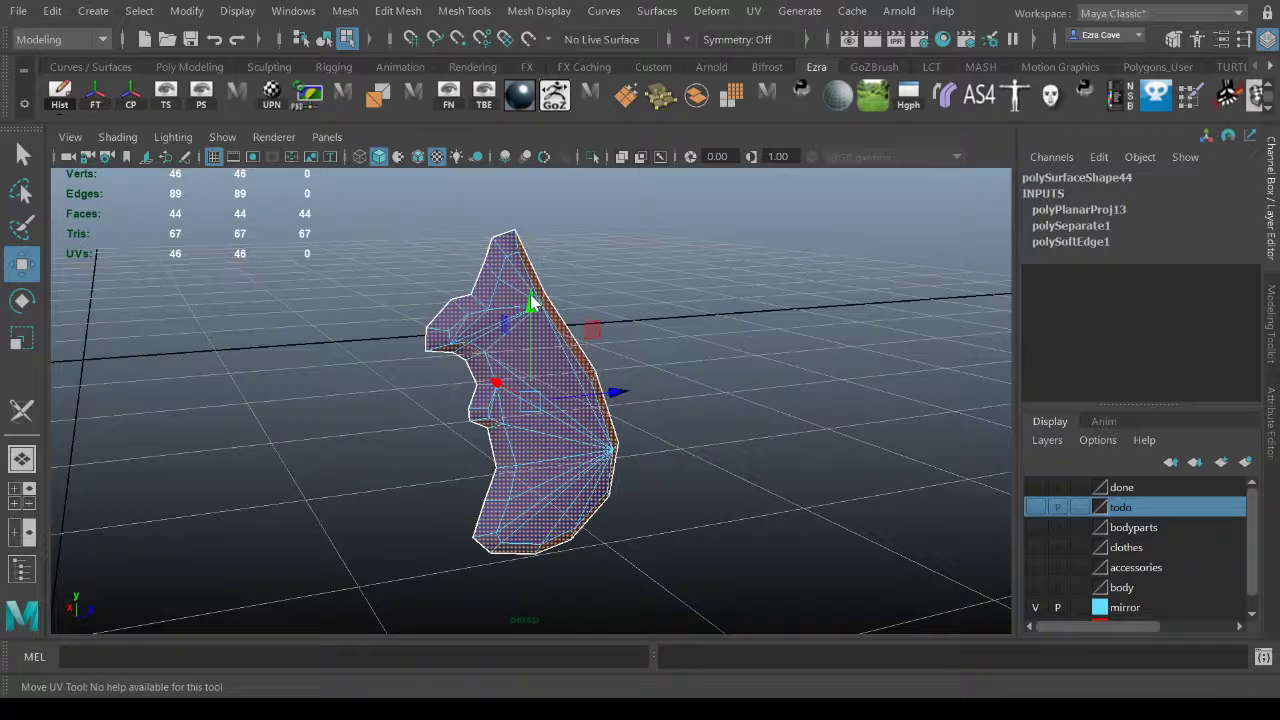
click(349, 236)
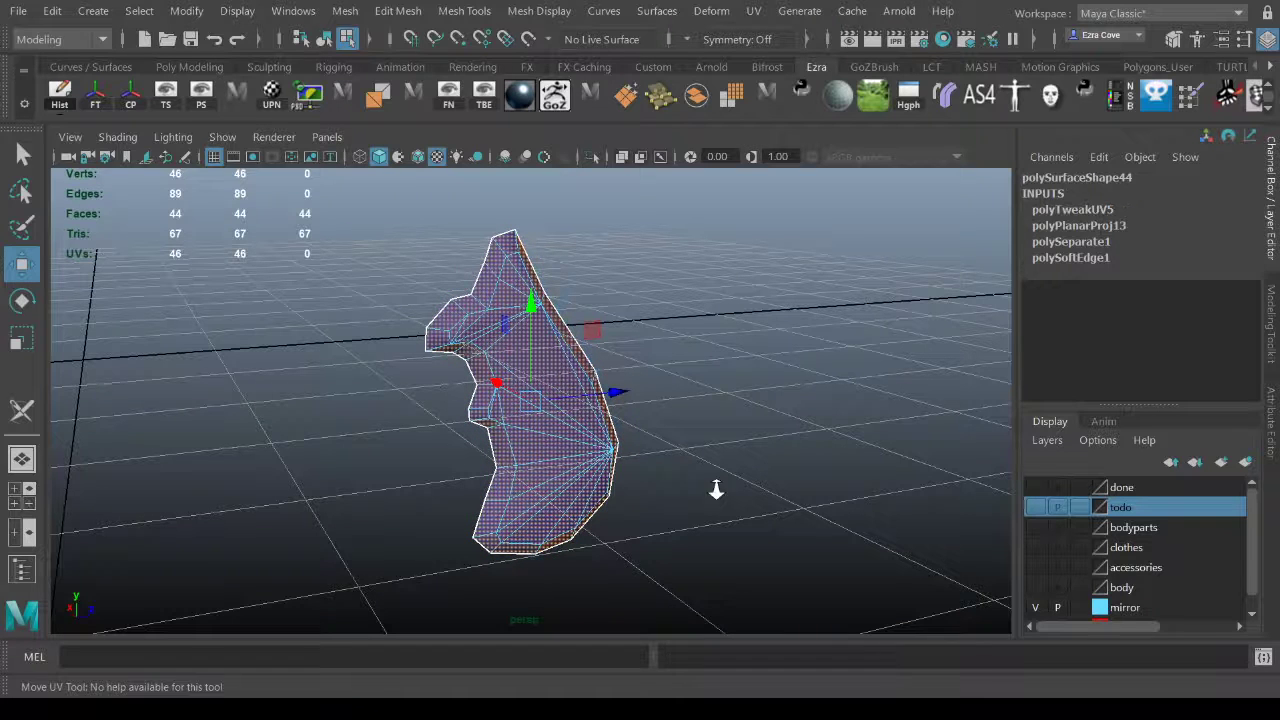
click(635, 482)
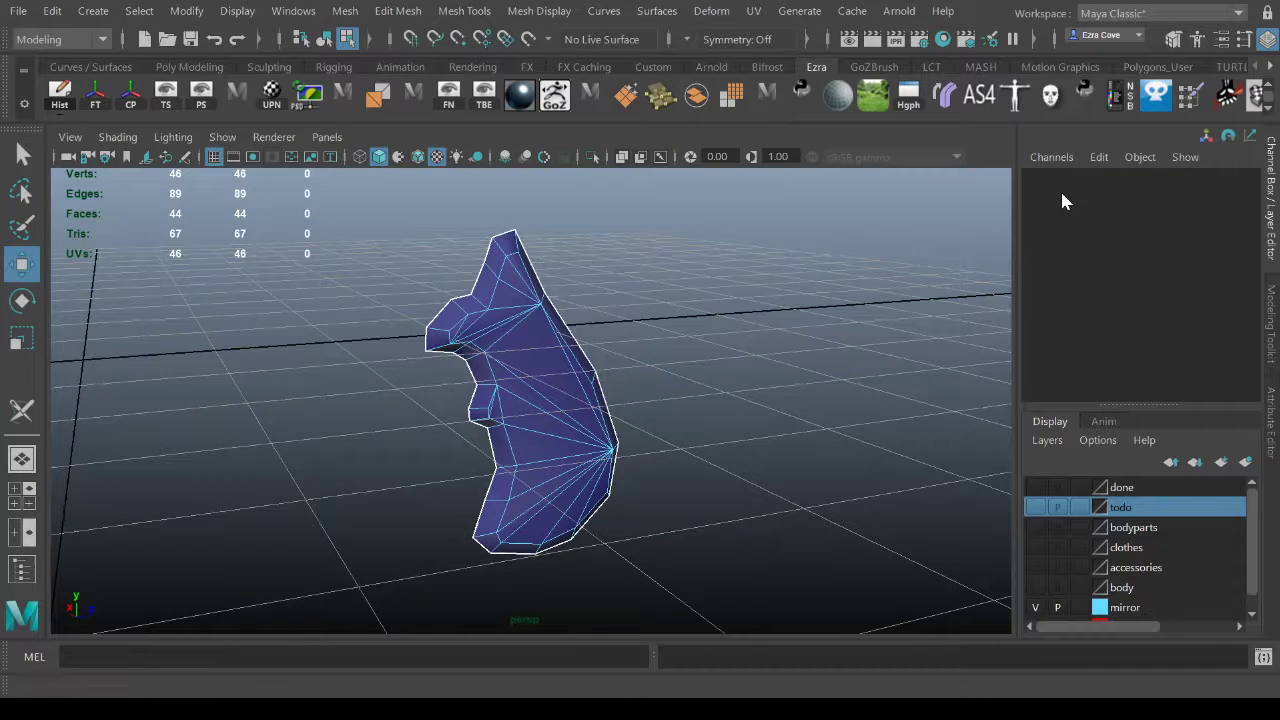
alt+drag(904, 238, 523, 391)
right_drag(640, 213, 644, 100)
Mirror the grip panel across the world X axis with the mirror direction reversed to create the opposite panel.
alt+right_drag(665, 275, 643, 340)
alt+drag(643, 340, 658, 282)
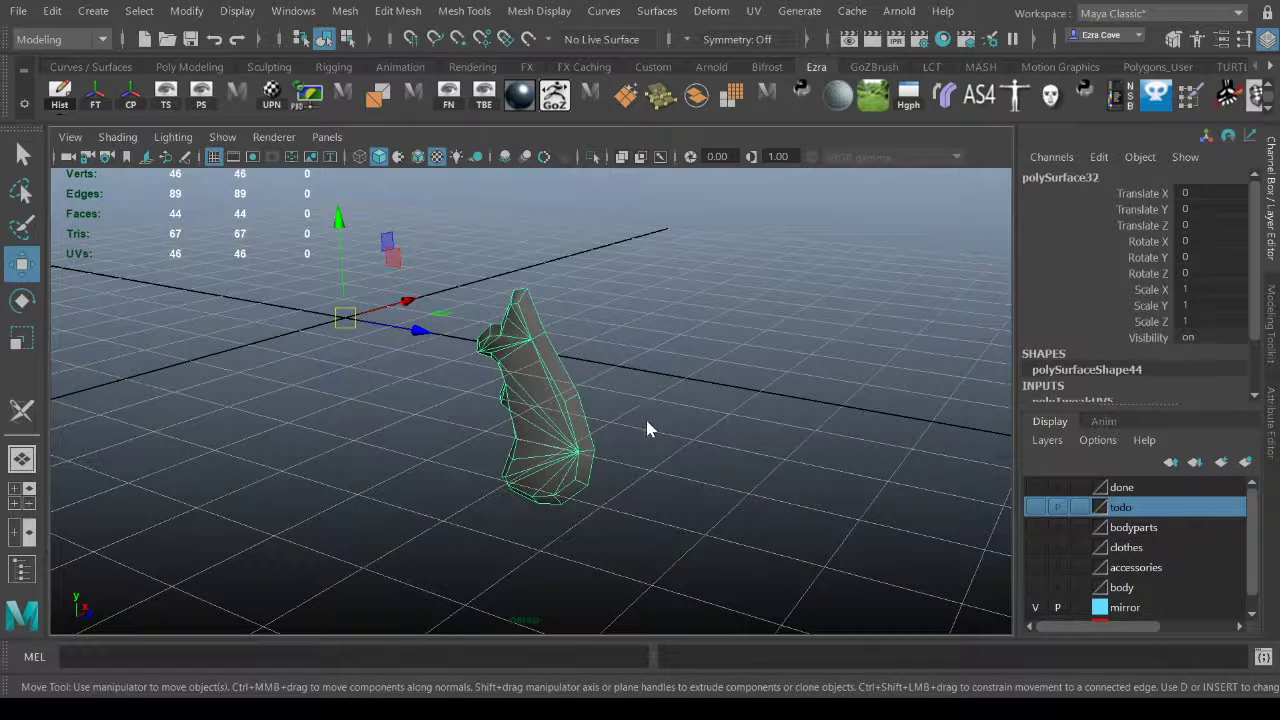
key(g)
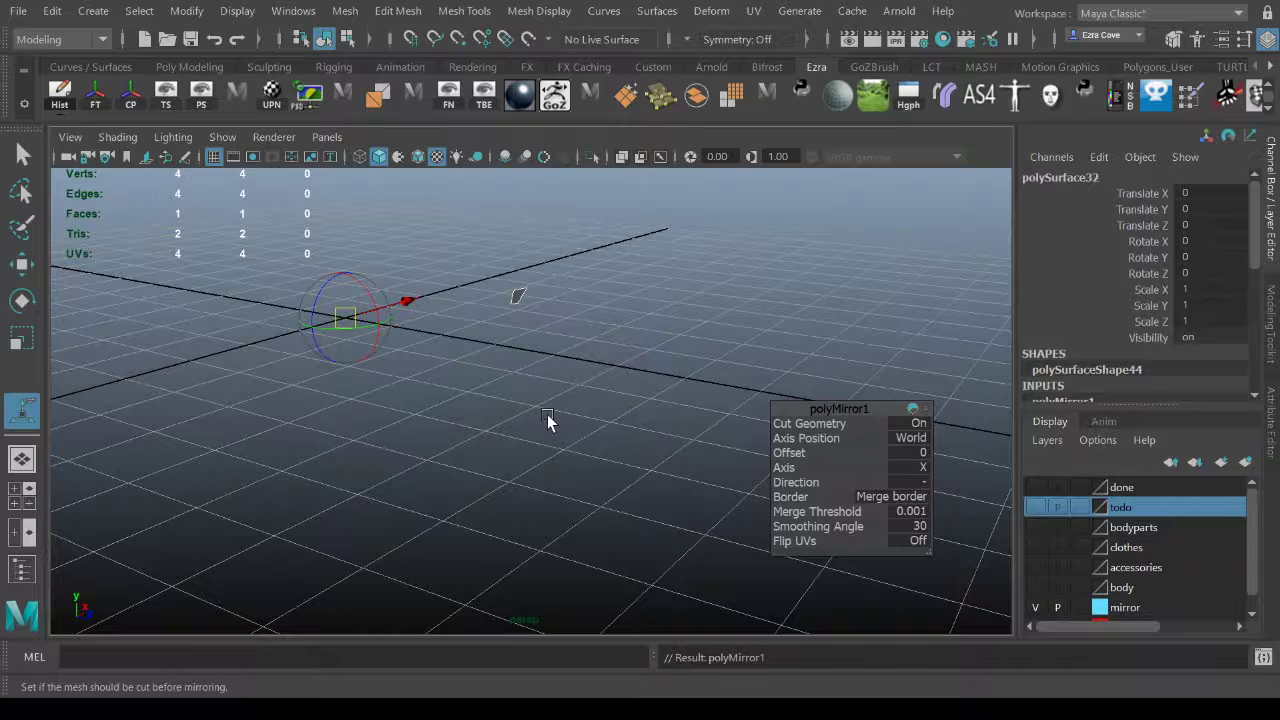
click(923, 483)
alt+drag(616, 406, 745, 414)
Show the todo layer's parts again and set the mirror's merge threshold to 0.01.
click(1035, 507)
click(906, 511)
text(0.01)
key(Return)
Check the mirrored grip panels against the handle, reselect them and add them to the done layer.
alt+drag(656, 414, 537, 391)
click(720, 363)
click(537, 391)
alt+drag(637, 434, 616, 461)
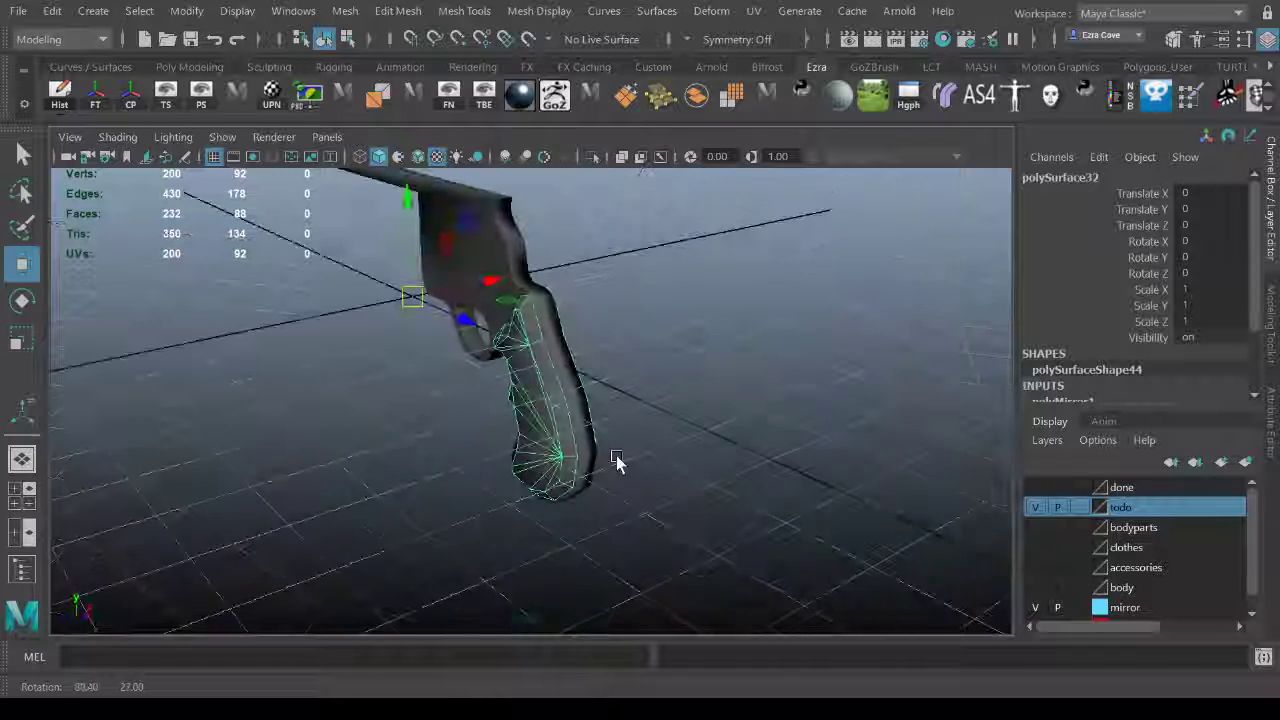
click(1122, 487)
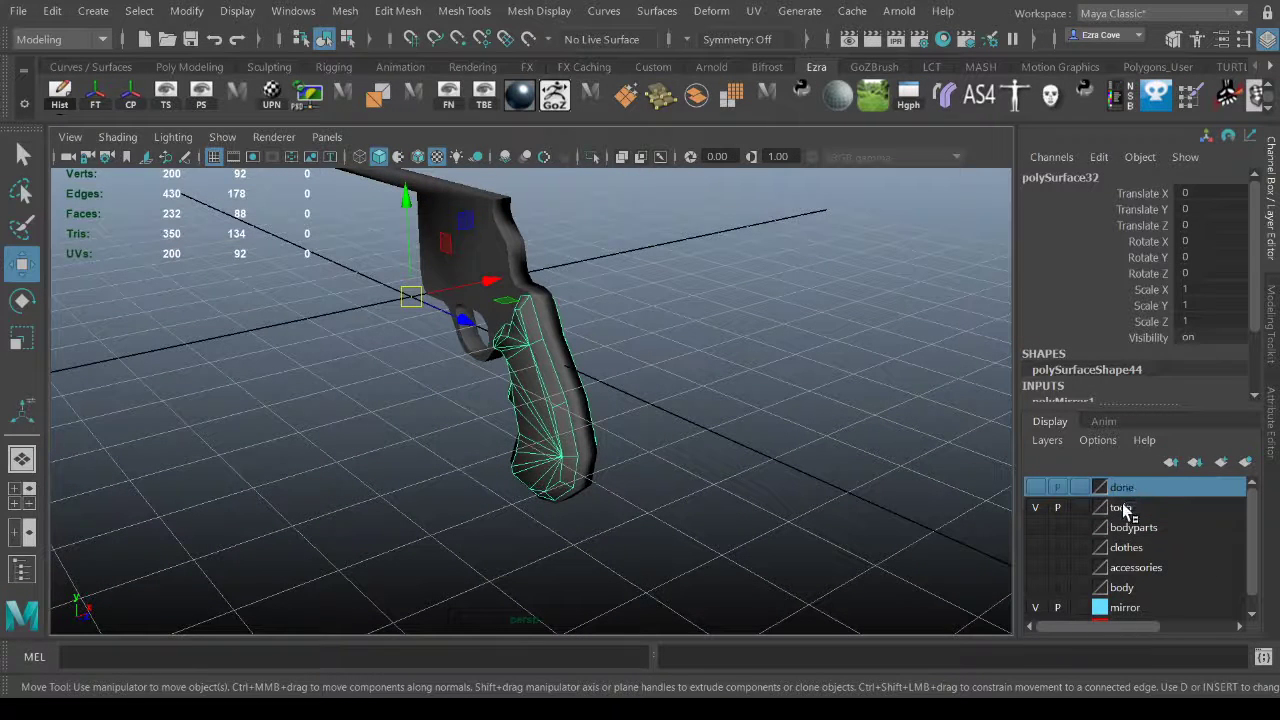
right_click(1130, 487)
click(1146, 294)
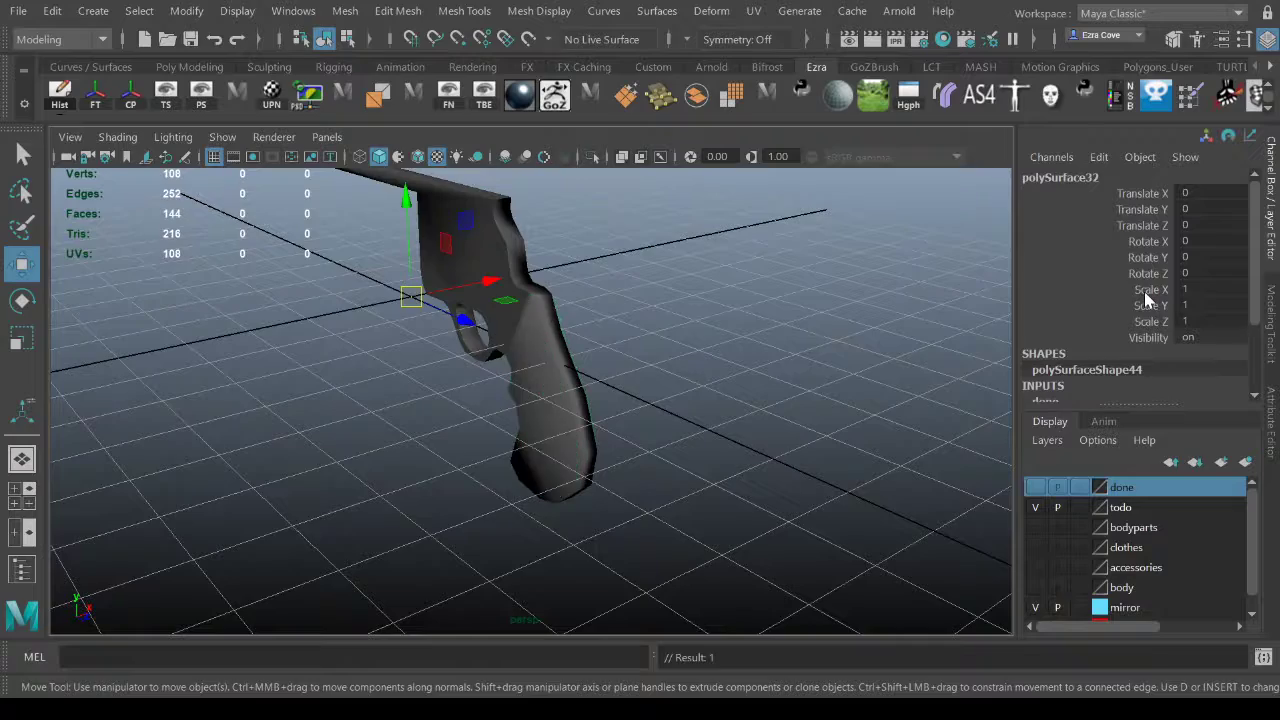
Select the revolver frame and examine its grip, trigger guard and top strap from all sides.
scroll(566, 391, down, 2)
click(566, 397)
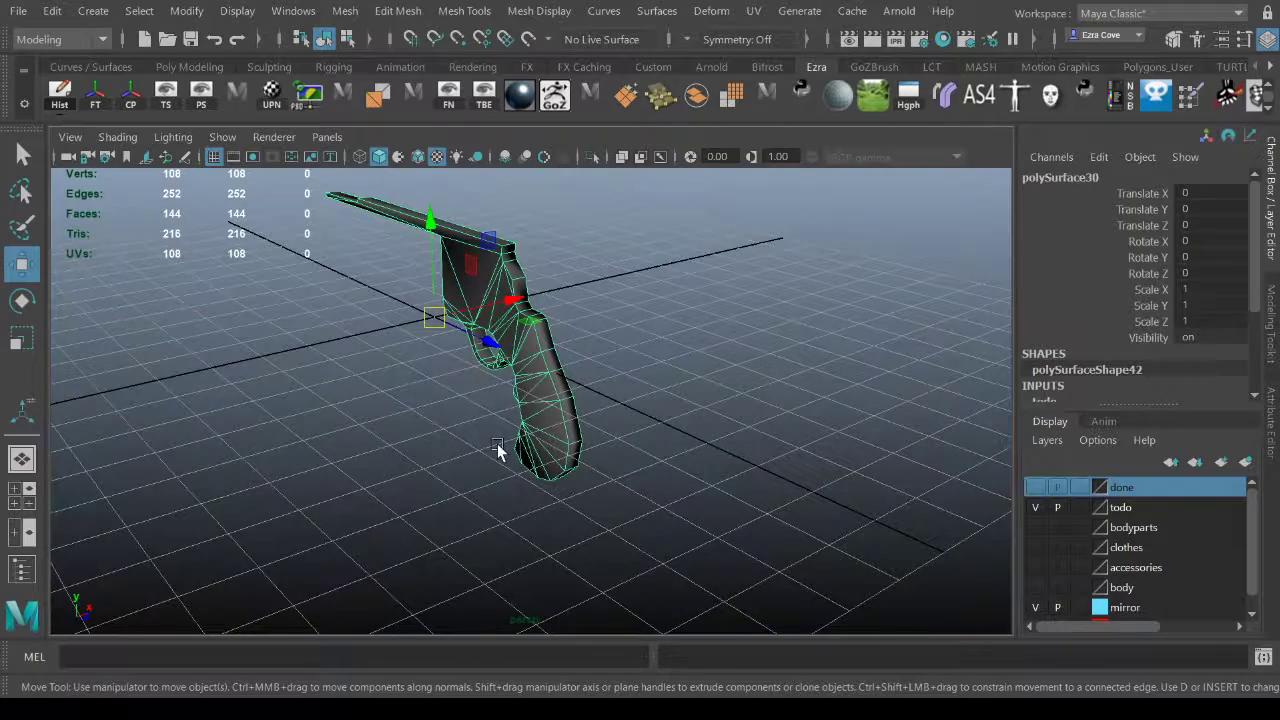
alt+middle_drag(497, 443, 589, 523)
alt+drag(372, 437, 528, 443)
alt+right_drag(528, 443, 659, 506)
click(659, 506)
alt+drag(659, 506, 588, 466)
click(769, 283)
alt+right_drag(872, 368, 724, 311)
alt+drag(724, 311, 645, 330)
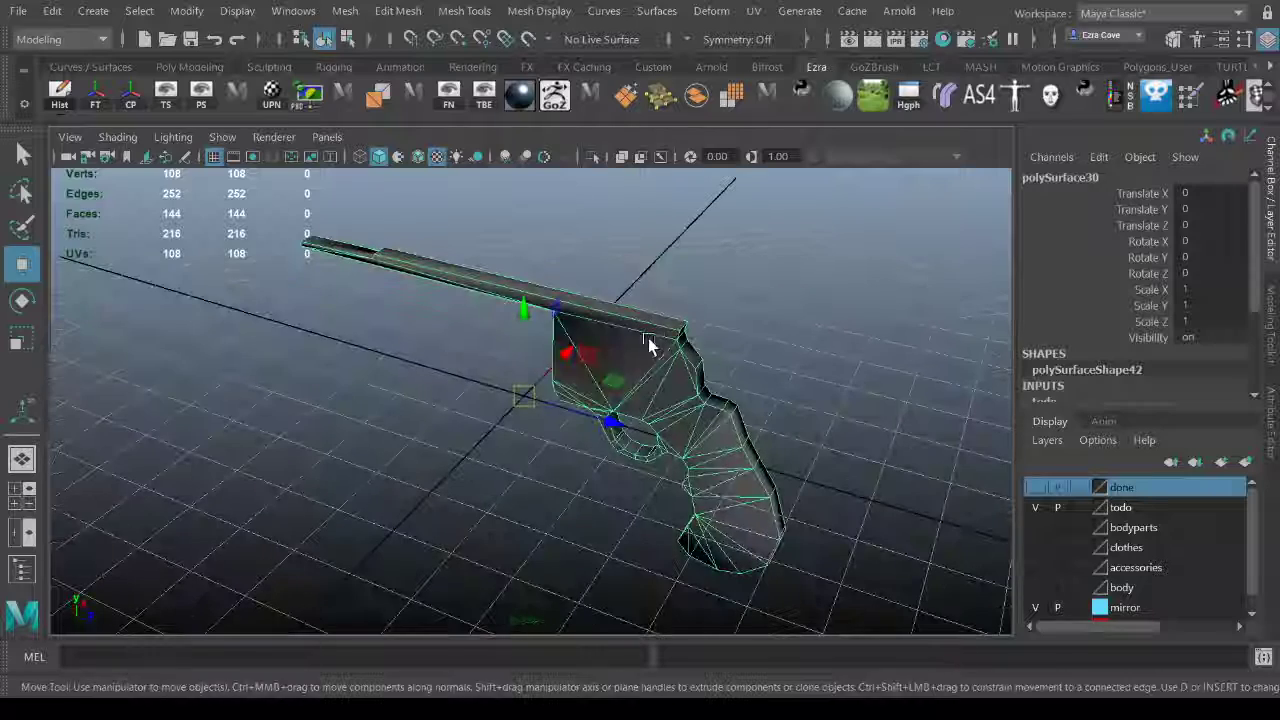
alt+drag(795, 405, 605, 379)
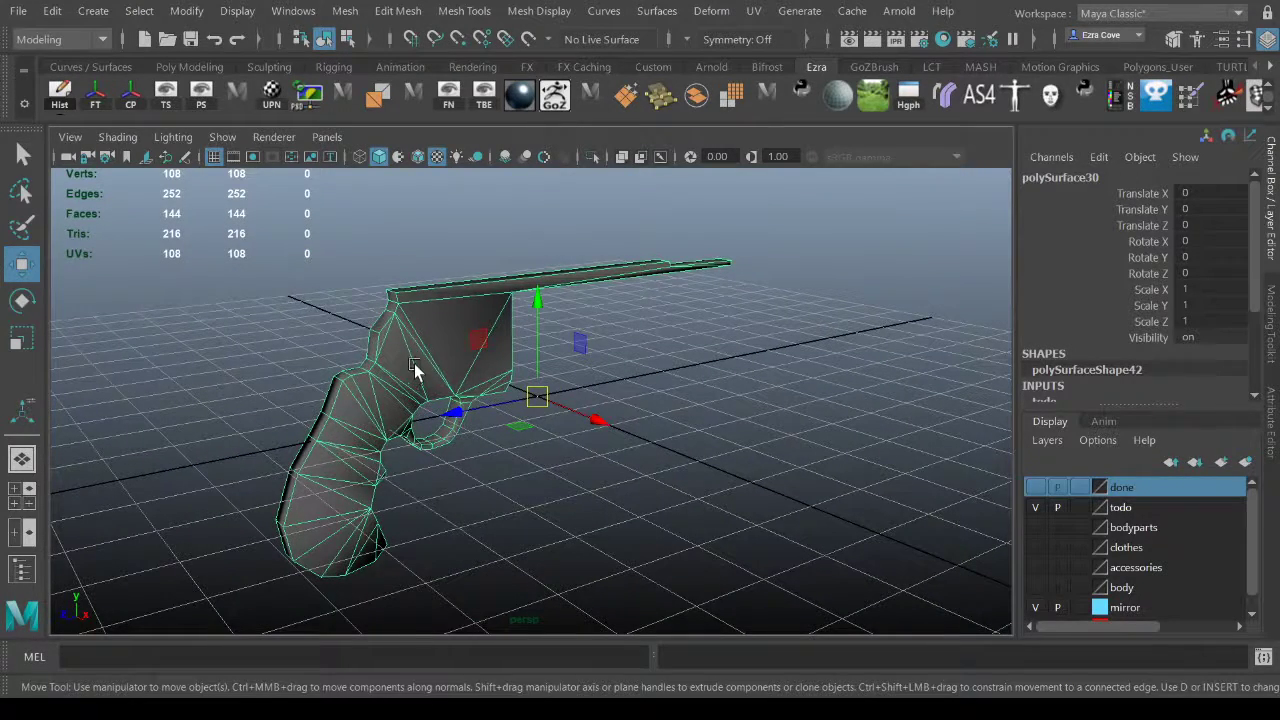
alt+drag(295, 446, 318, 434)
alt+right_drag(318, 434, 627, 464)
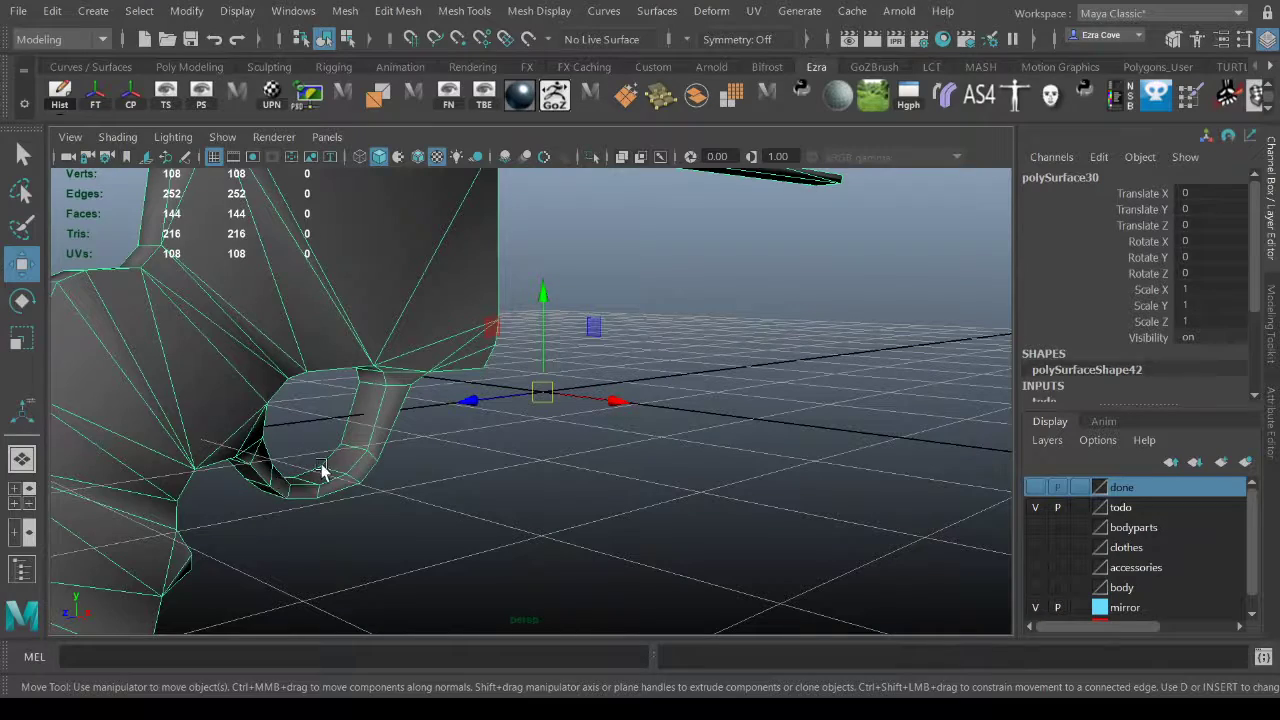
alt+drag(320, 472, 485, 426)
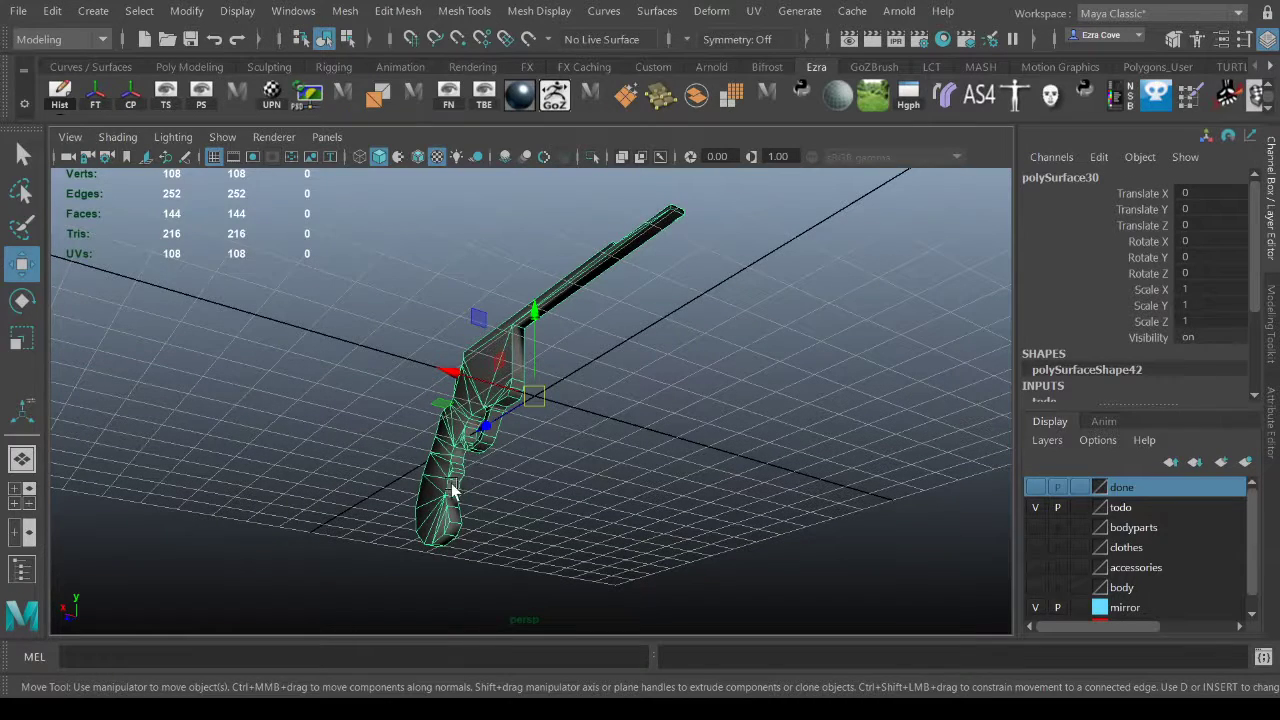
alt+drag(402, 537, 412, 510)
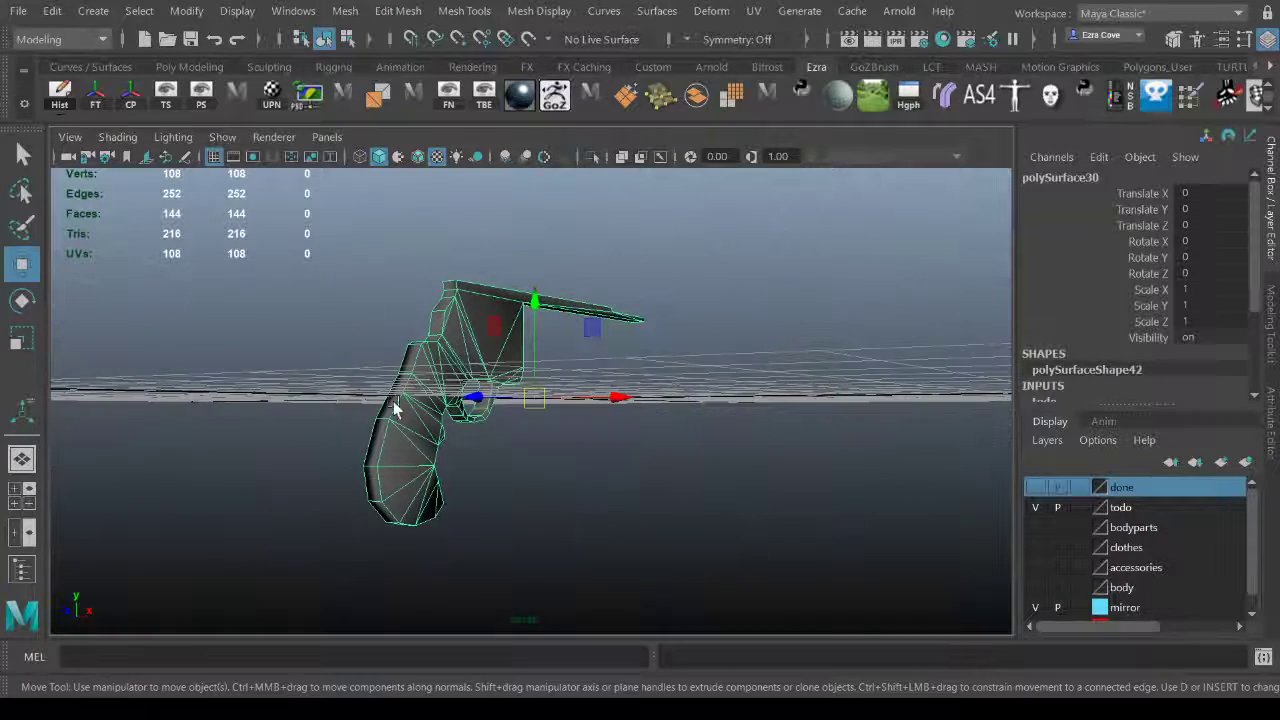
alt+drag(443, 294, 483, 329)
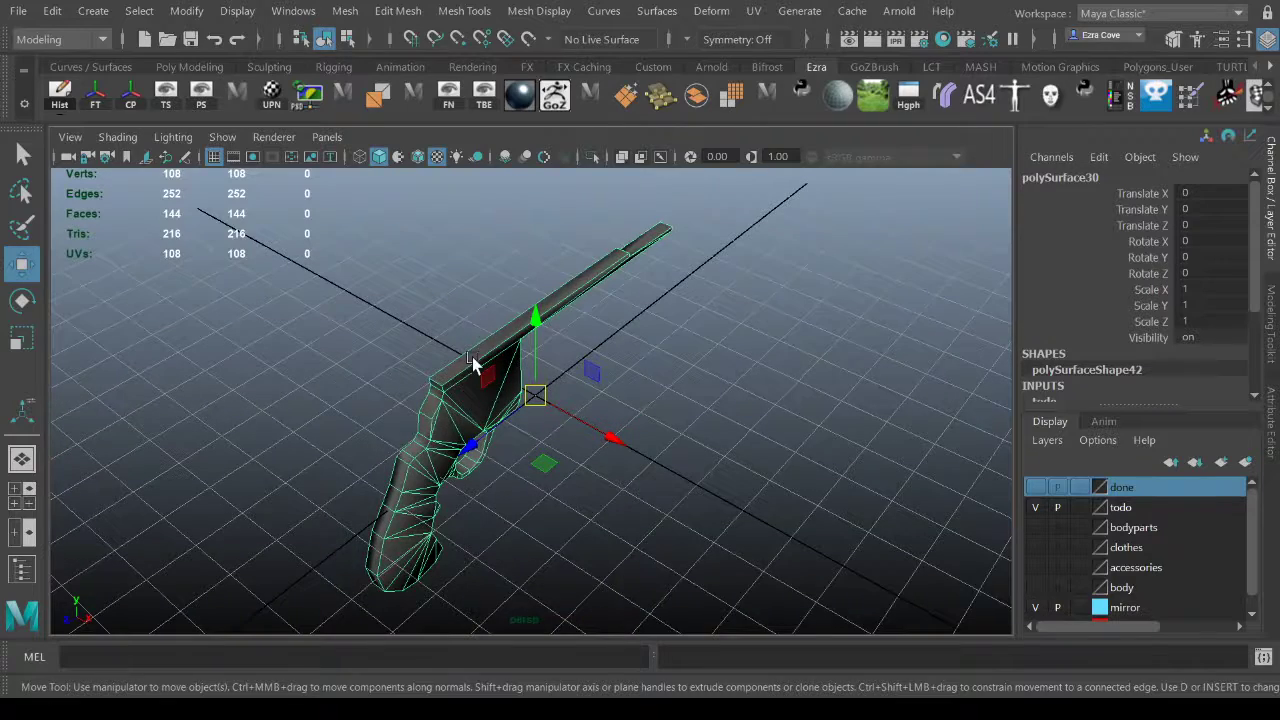
alt+right_drag(444, 322, 586, 324)
alt+middle_drag(515, 312, 563, 314)
alt+drag(563, 314, 542, 297)
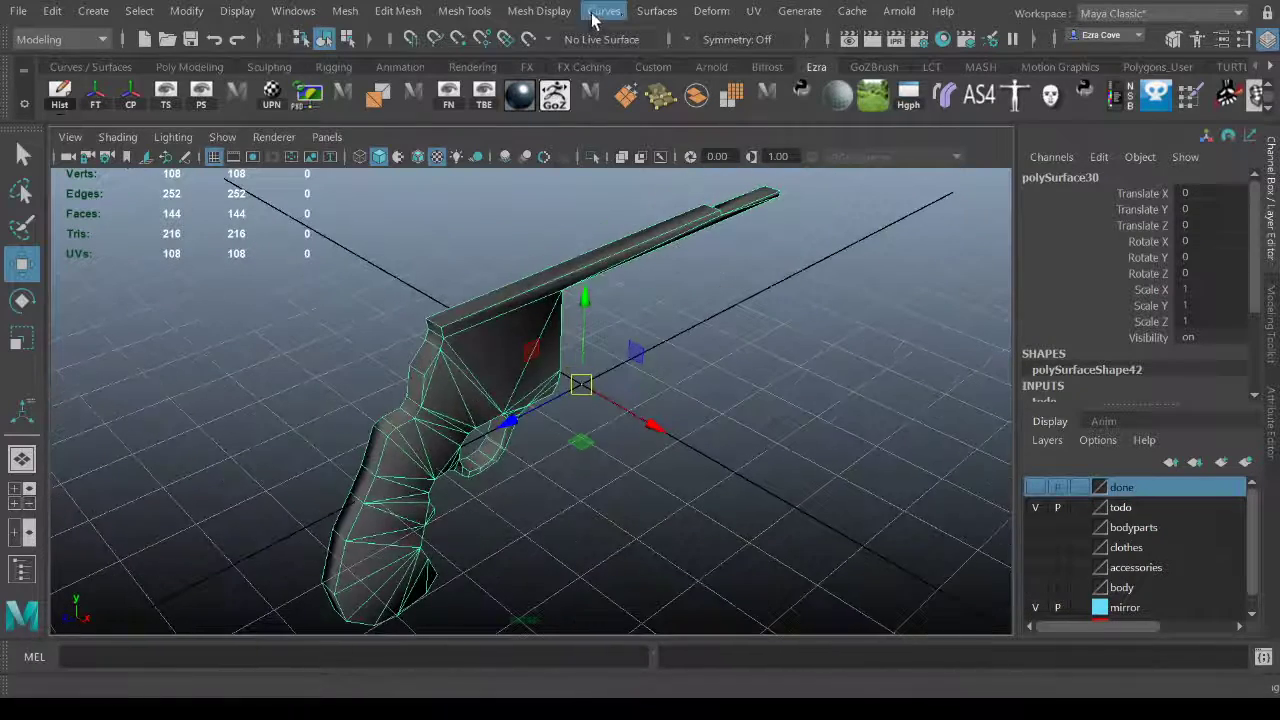
With the 3D Cut and Sew UV tool, cut seams along the trigger guard's inner rim edges.
click(813, 442)
alt+right_drag(514, 423, 592, 428)
alt+drag(592, 428, 596, 404)
double_click(492, 428)
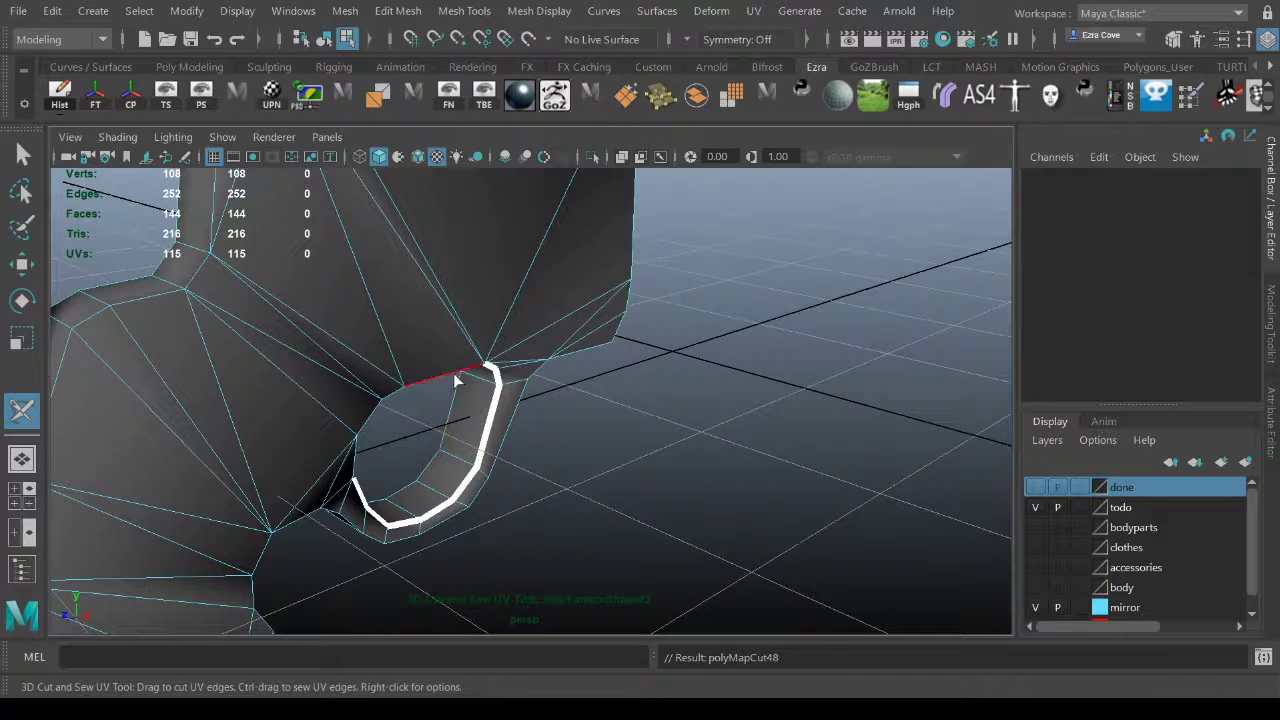
click(455, 380)
click(391, 393)
click(355, 457)
double_click(442, 434)
Complete the seam loop around the trigger guard opening's opposite rim and cut one edge across its inner strip.
alt+right_drag(486, 427, 458, 428)
alt+drag(458, 428, 520, 460)
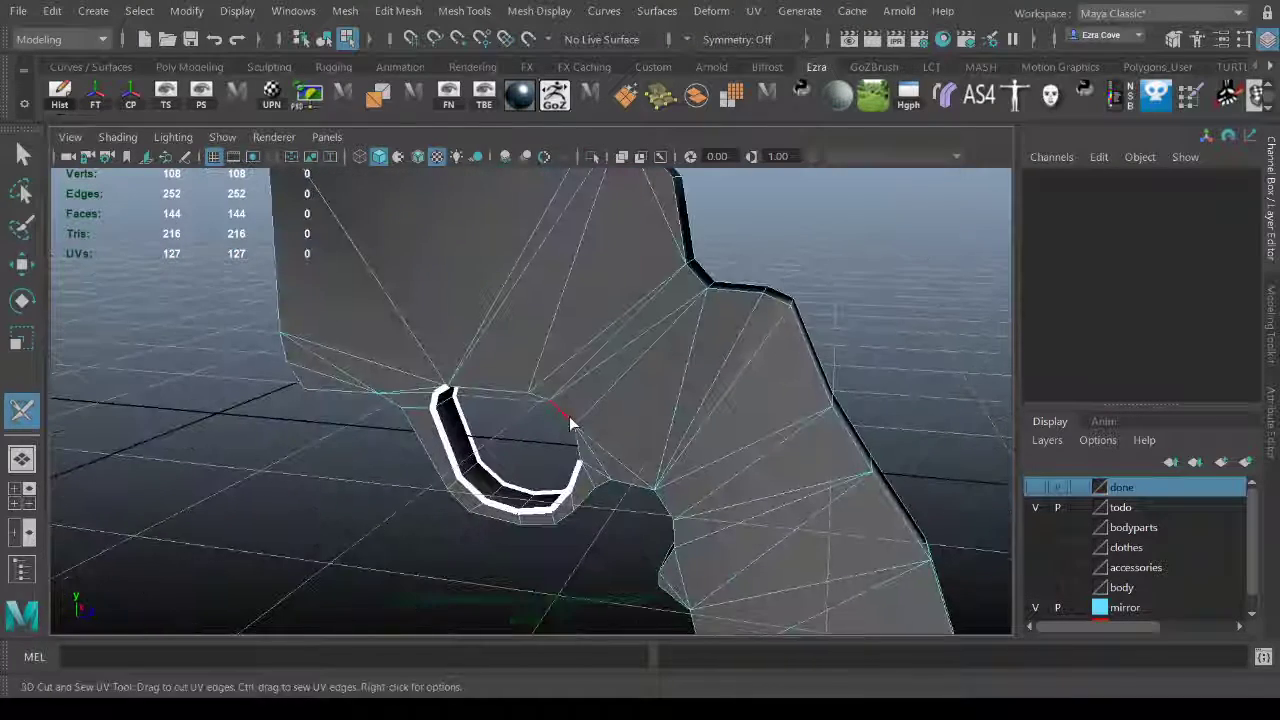
click(528, 394)
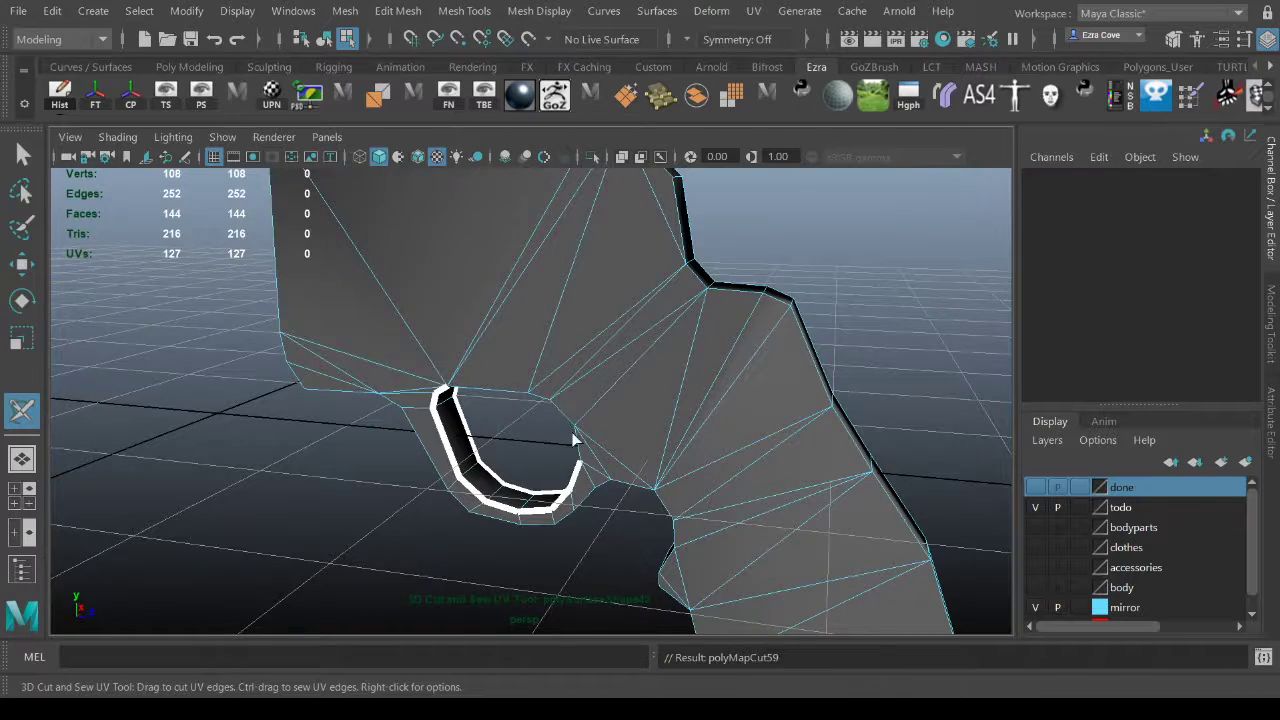
alt+drag(566, 423, 541, 483)
click(471, 434)
alt+drag(471, 434, 580, 433)
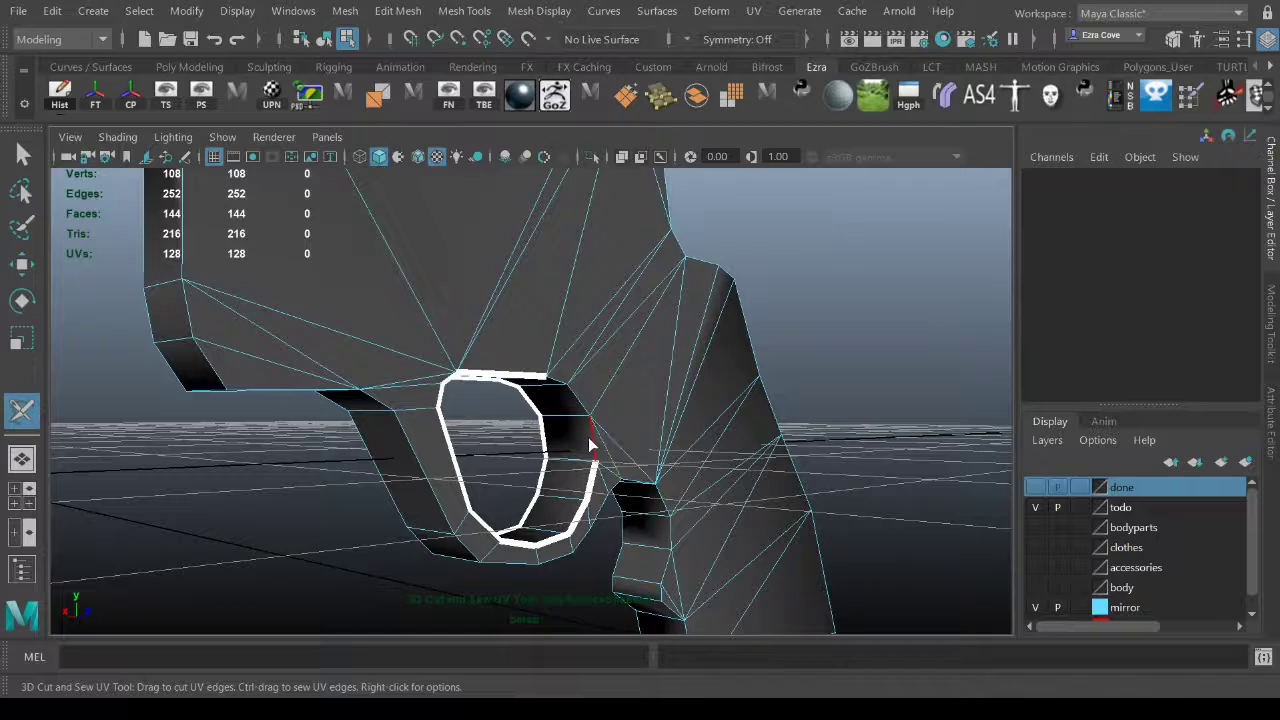
click(590, 437)
click(563, 386)
alt+drag(854, 469, 437, 394)
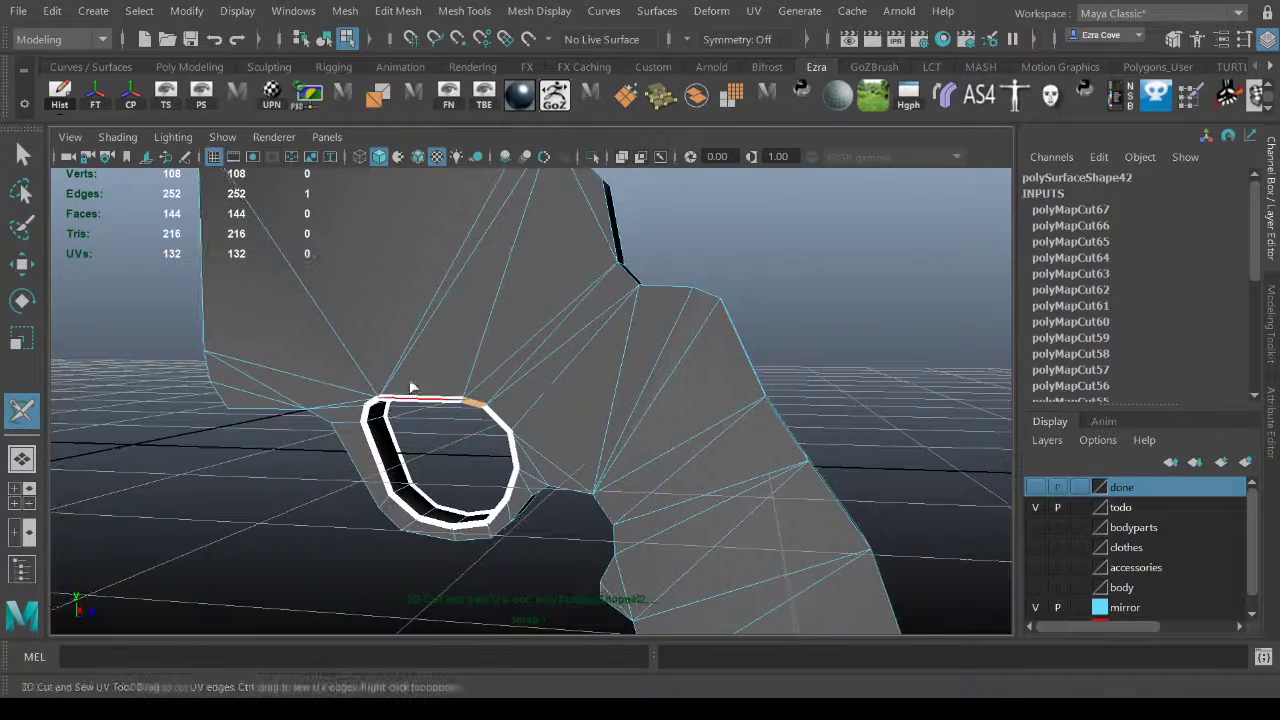
click(516, 425)
alt+drag(503, 449, 366, 343)
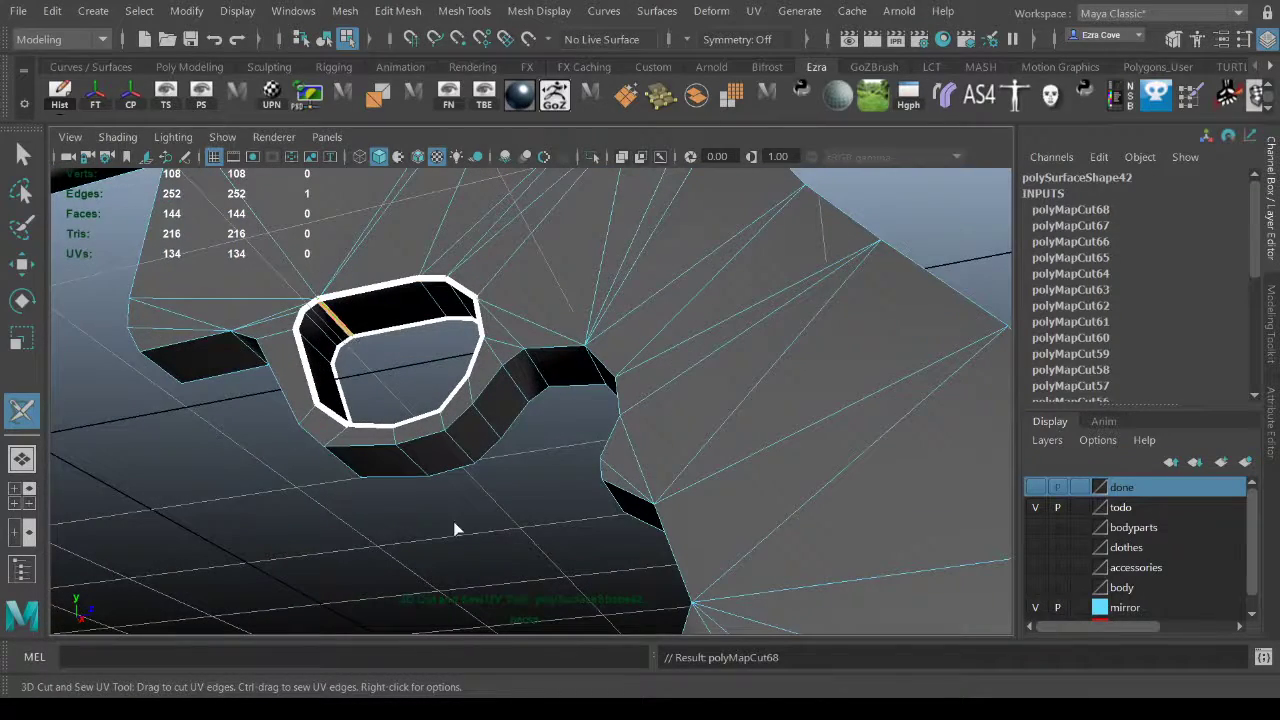
Cut UV seams along one side's outer trigger guard, the frame's lower front edges and the upper front of the grip.
alt+drag(486, 523, 212, 338)
click(337, 450)
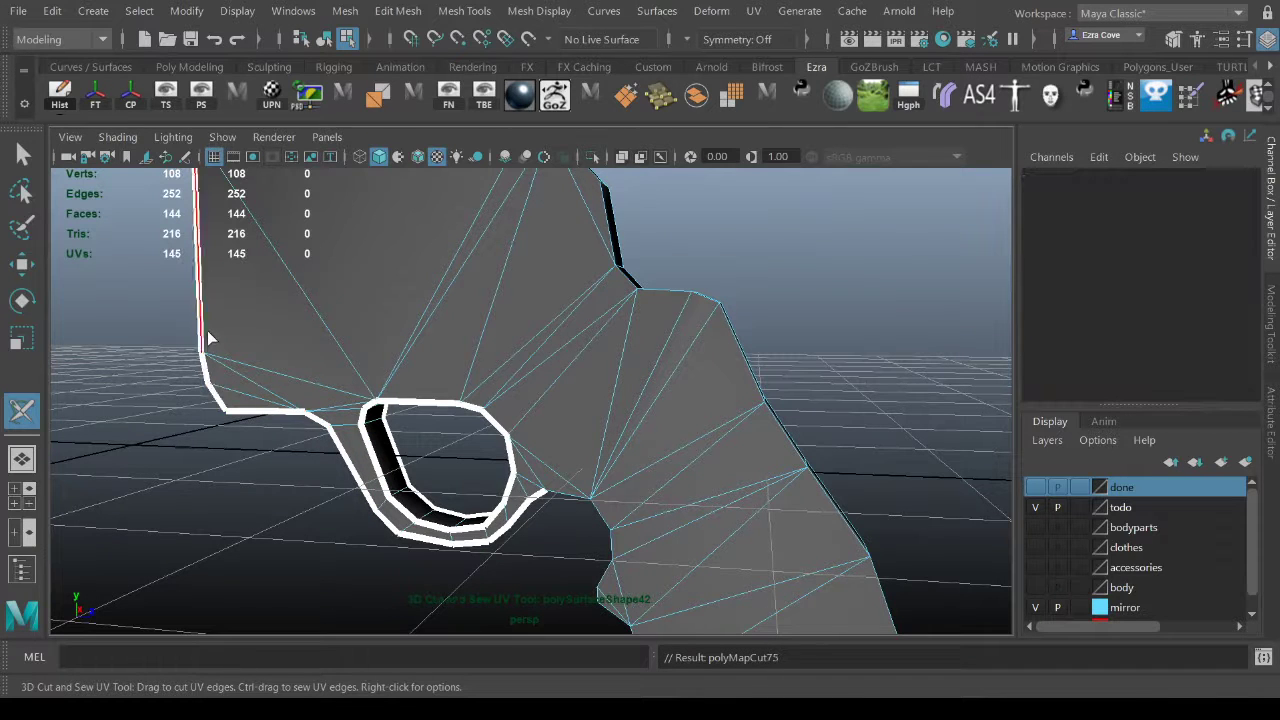
scroll(561, 491, down, 3)
alt+middle_drag(592, 500, 566, 471)
click(552, 456)
click(563, 481)
Continue that side's UV seam down the grip front, around the butt and up the backstrap.
drag(556, 516, 580, 543)
alt+middle_drag(580, 543, 606, 491)
mouse_move(548, 512)
mouse_down()
mouse_move(531, 586)
mouse_move(665, 617)
mouse_move(745, 440)
mouse_up()
alt+drag(771, 492, 667, 464)
mouse_move(634, 412)
mouse_down()
mouse_move(580, 309)
mouse_move(525, 259)
mouse_up()
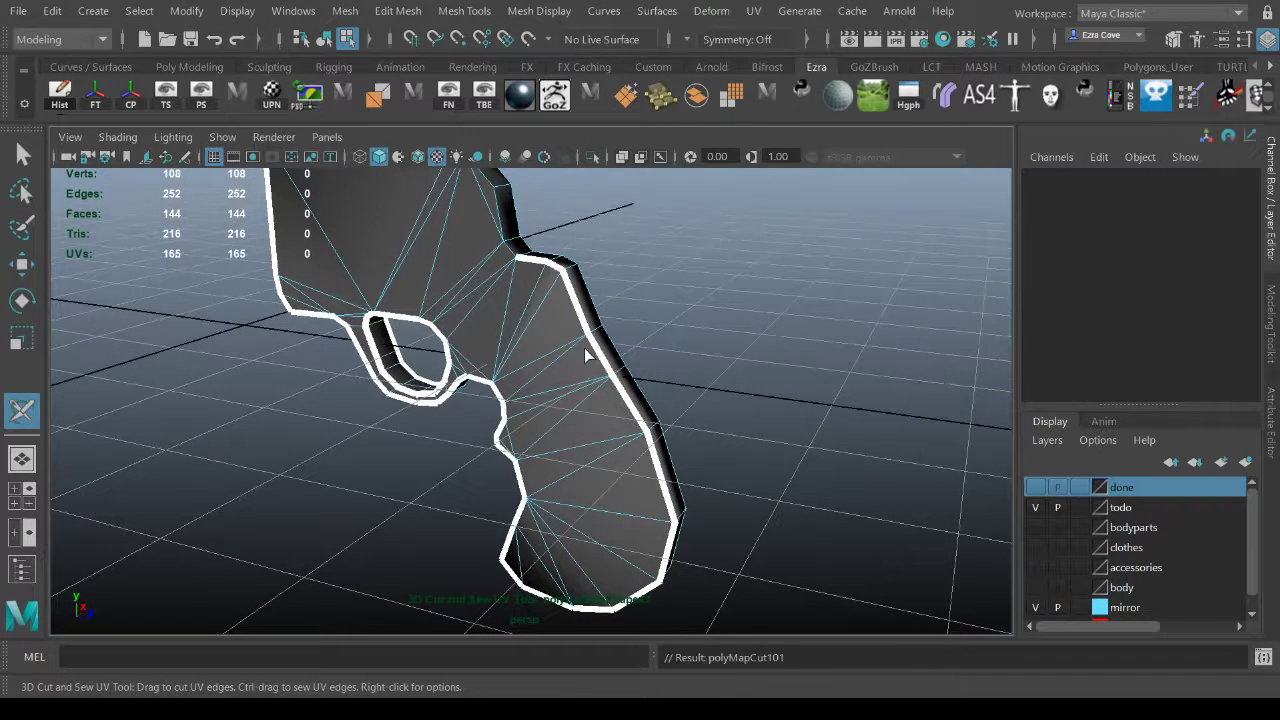
Cut the seam up the stepped back of the frame and along the top strap's upper edge on the same side.
alt+right_drag(587, 350, 624, 354)
alt+middle_drag(624, 354, 683, 553)
click(560, 432)
click(551, 385)
click(504, 306)
click(503, 284)
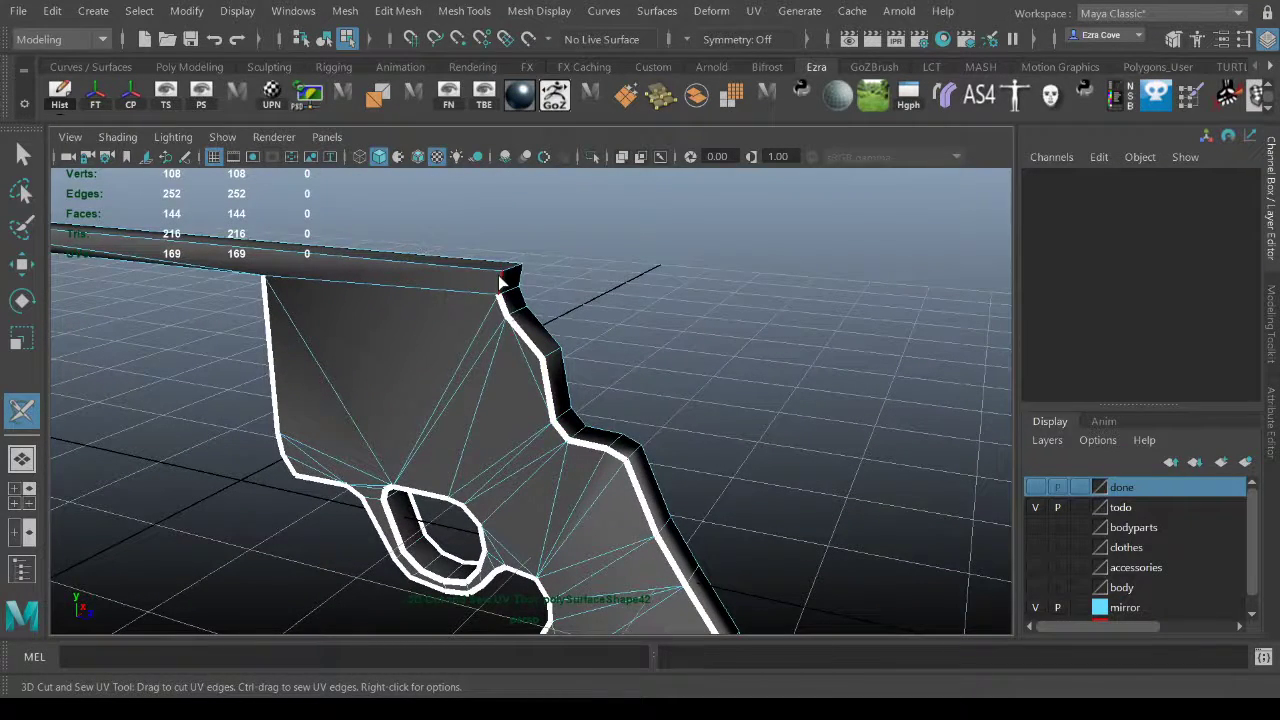
click(496, 274)
alt+right_drag(496, 280, 390, 296)
alt+drag(390, 296, 400, 443)
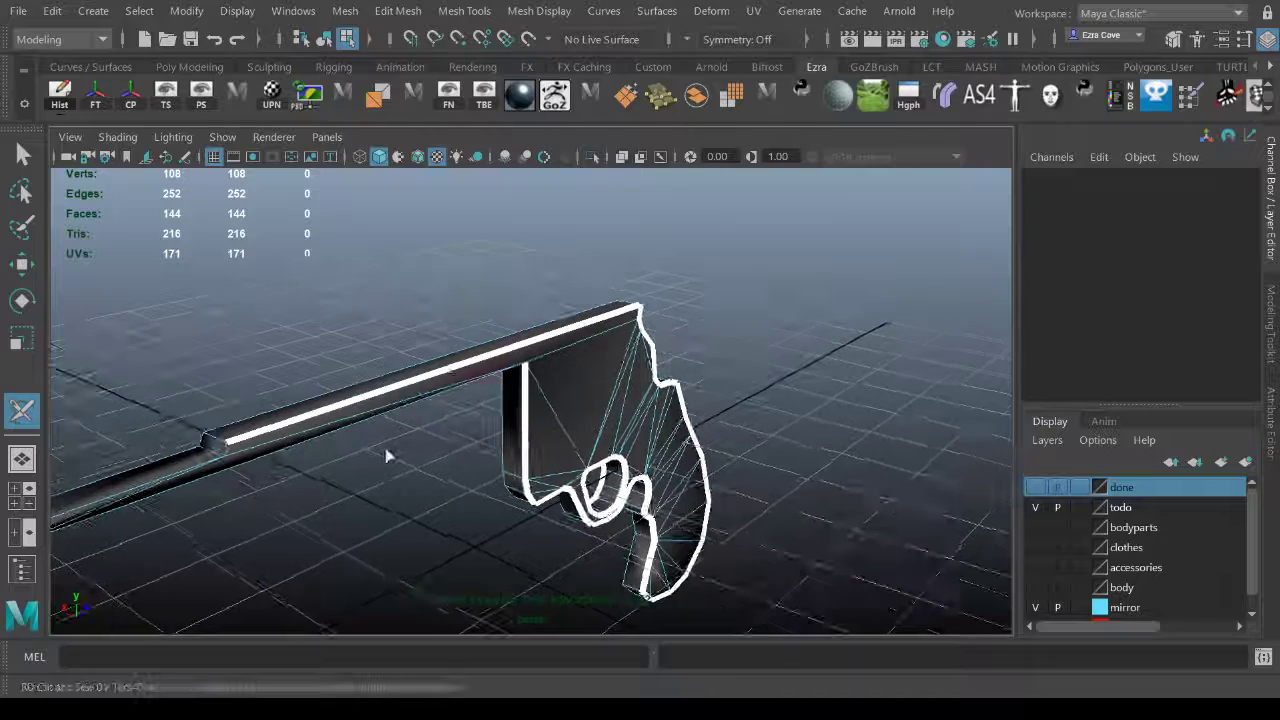
Cut seams along the top strap's lower edge, front end and stepped section on the same side.
click(352, 433)
alt+middle_drag(298, 484, 526, 437)
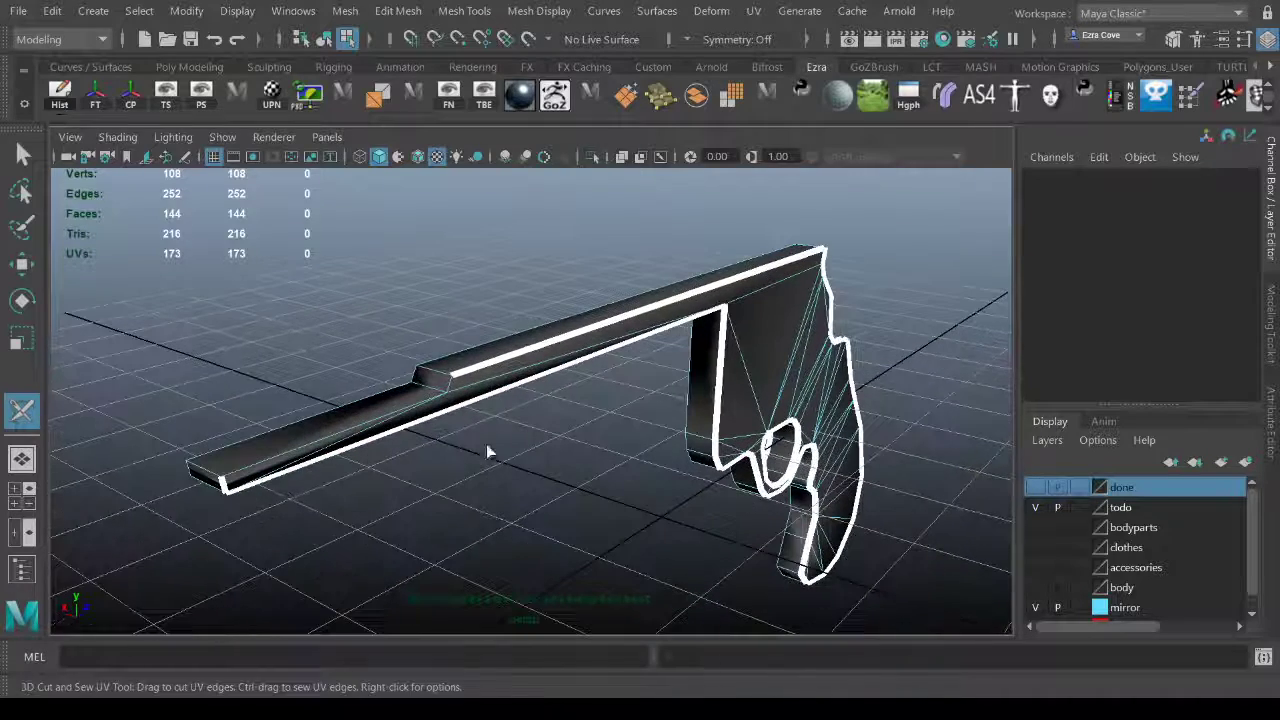
click(252, 465)
click(449, 385)
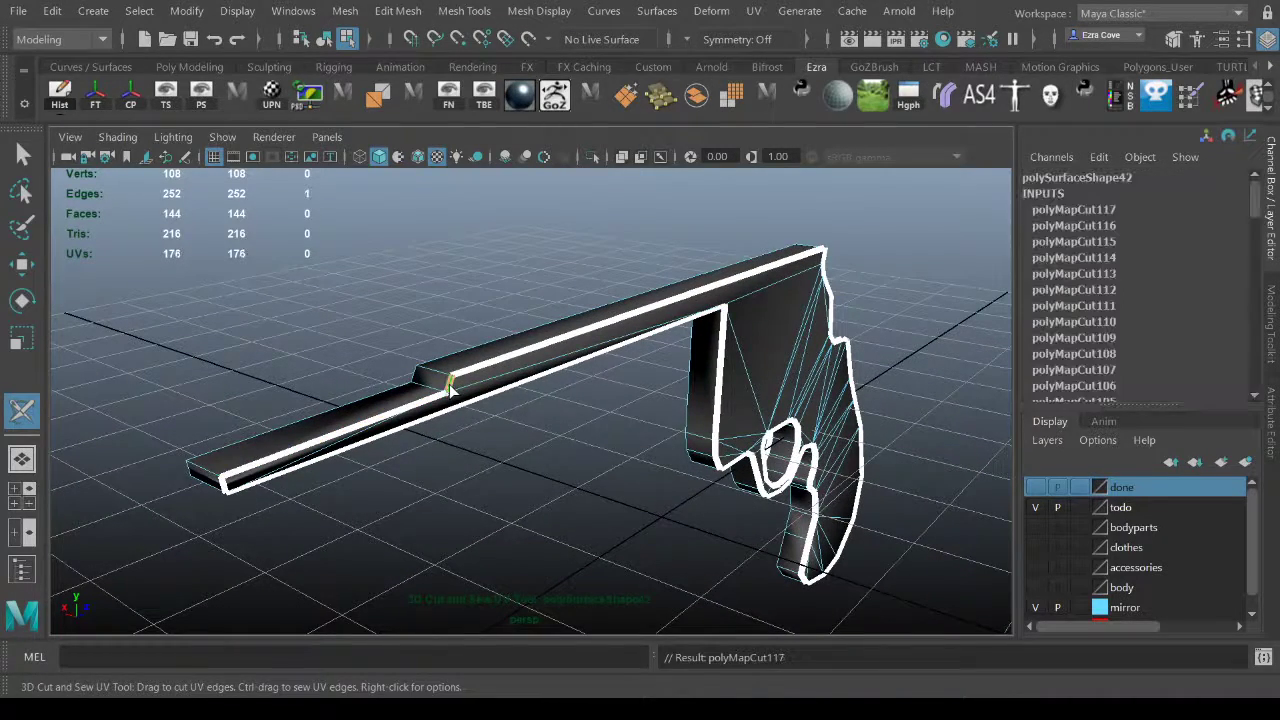
click(417, 373)
click(360, 407)
Cut the UV seam along the top strap's edges on the opposite side.
alt+drag(360, 407, 600, 449)
click(597, 434)
click(459, 371)
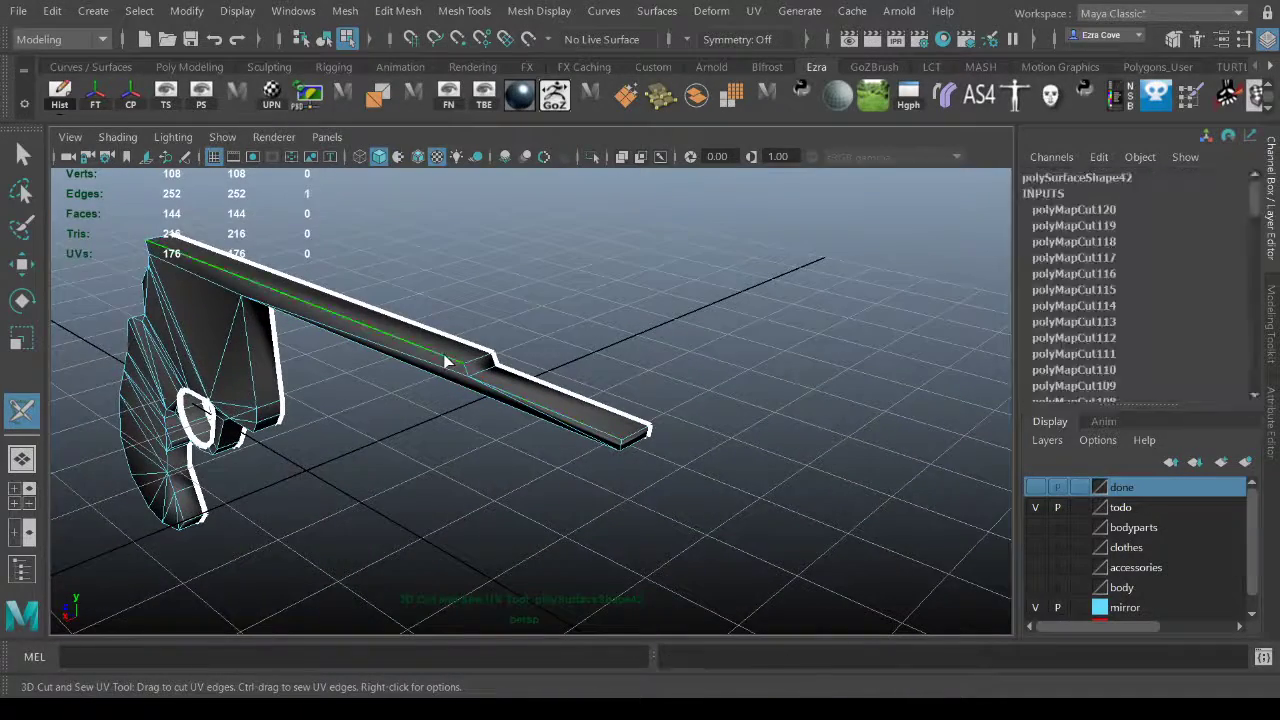
click(451, 378)
alt+drag(456, 395, 429, 317)
click(416, 333)
Cut the opposite side's seams down the frame's front edge, along its underside and around the outer trigger guard.
alt+middle_drag(429, 317, 643, 266)
click(613, 432)
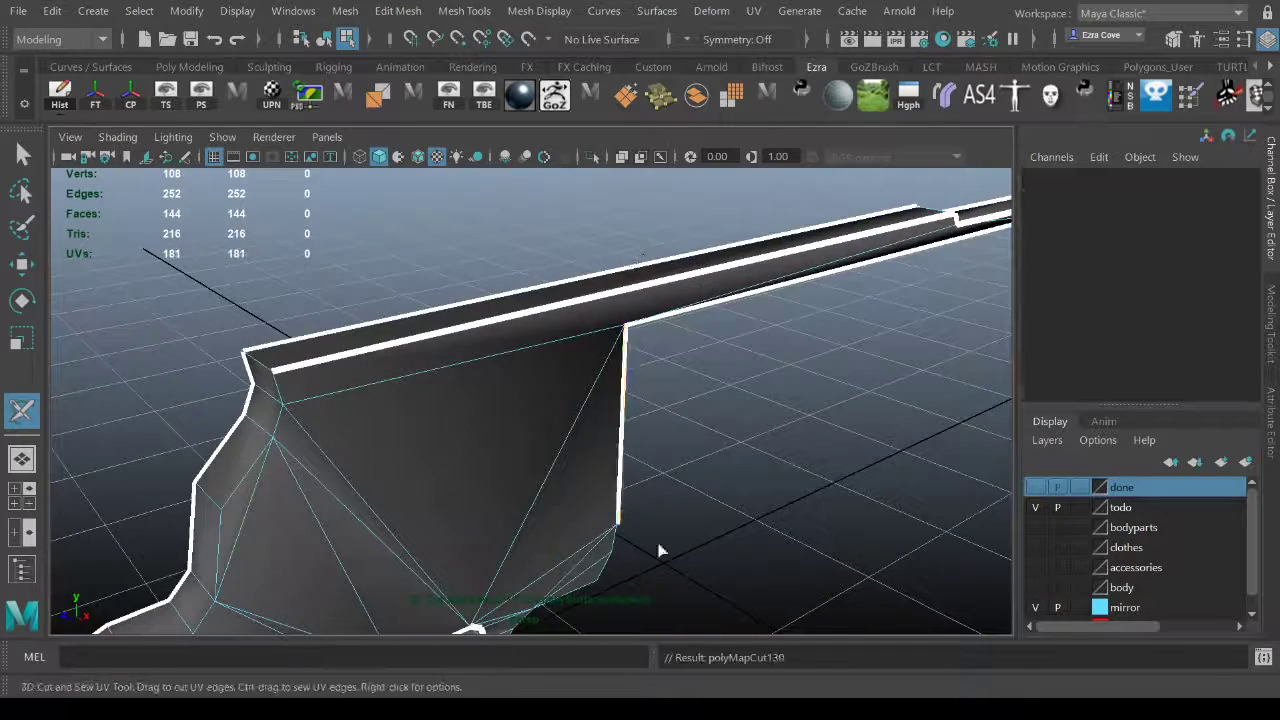
alt+middle_drag(658, 545, 648, 424)
drag(616, 405, 575, 456)
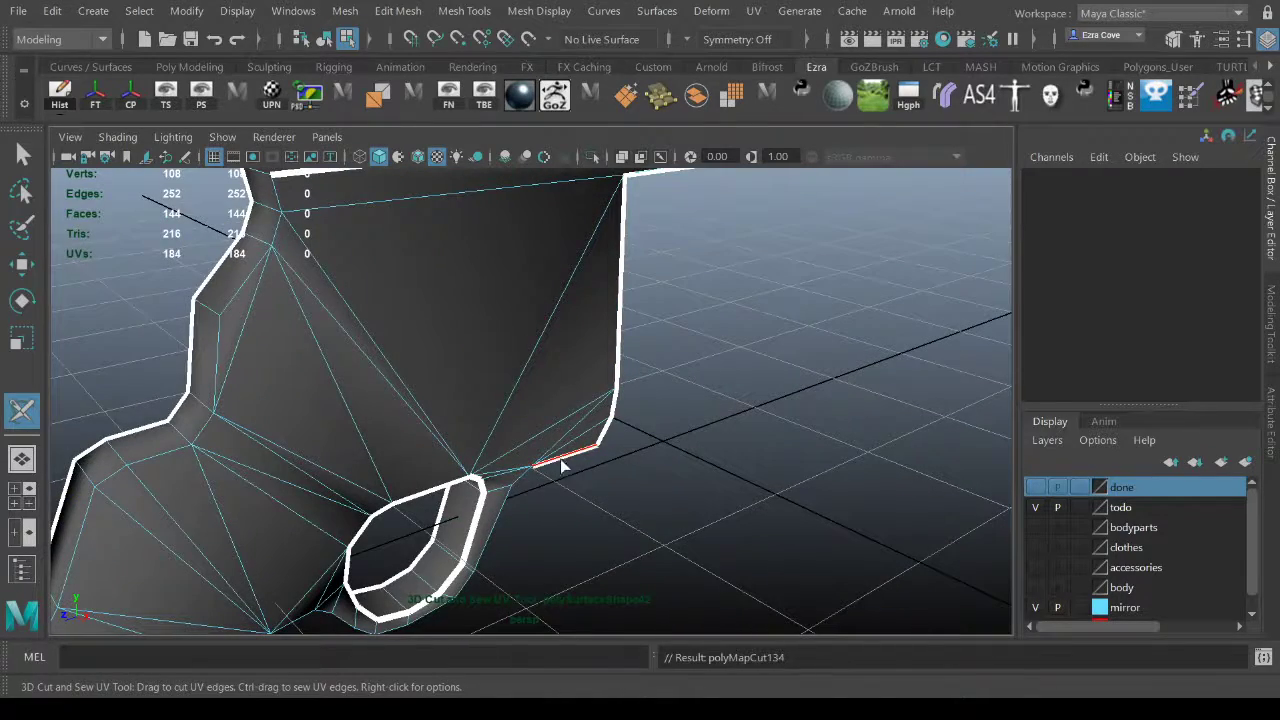
click(561, 465)
alt+middle_drag(520, 480, 671, 456)
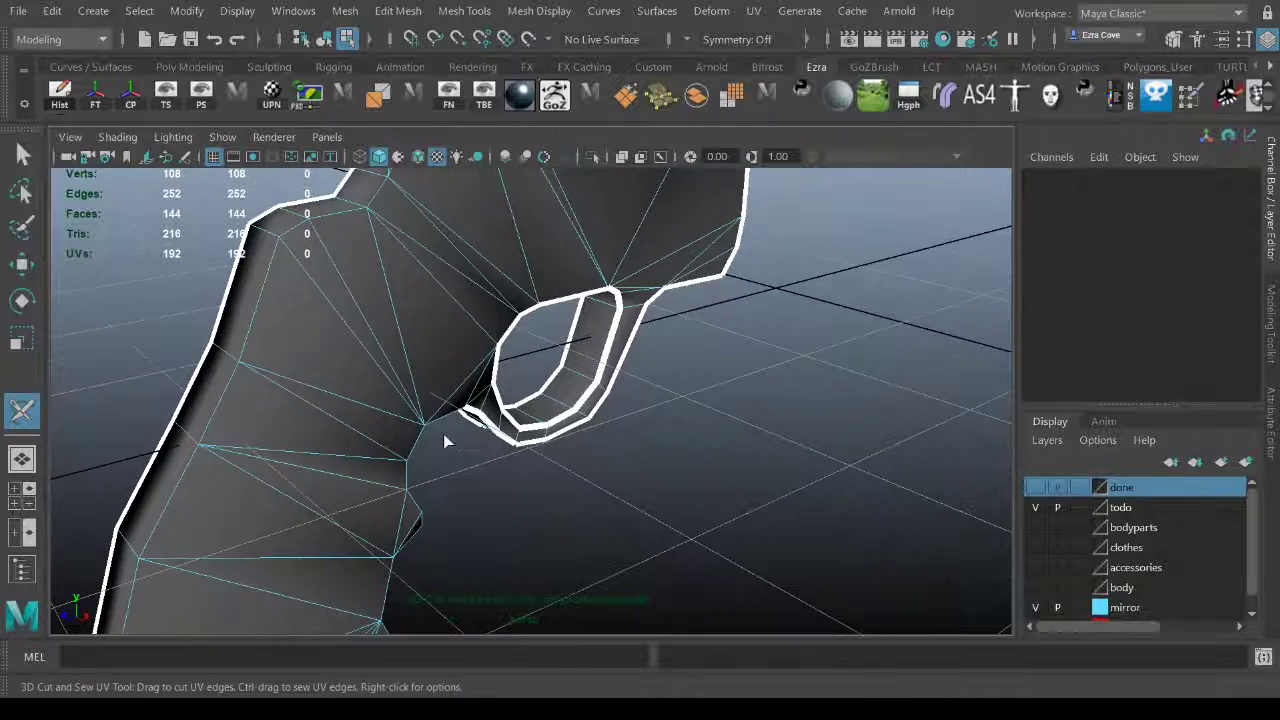
Cut the opposite side's seam from behind the trigger guard down the curved front of the grip.
alt+middle_drag(446, 439, 477, 484)
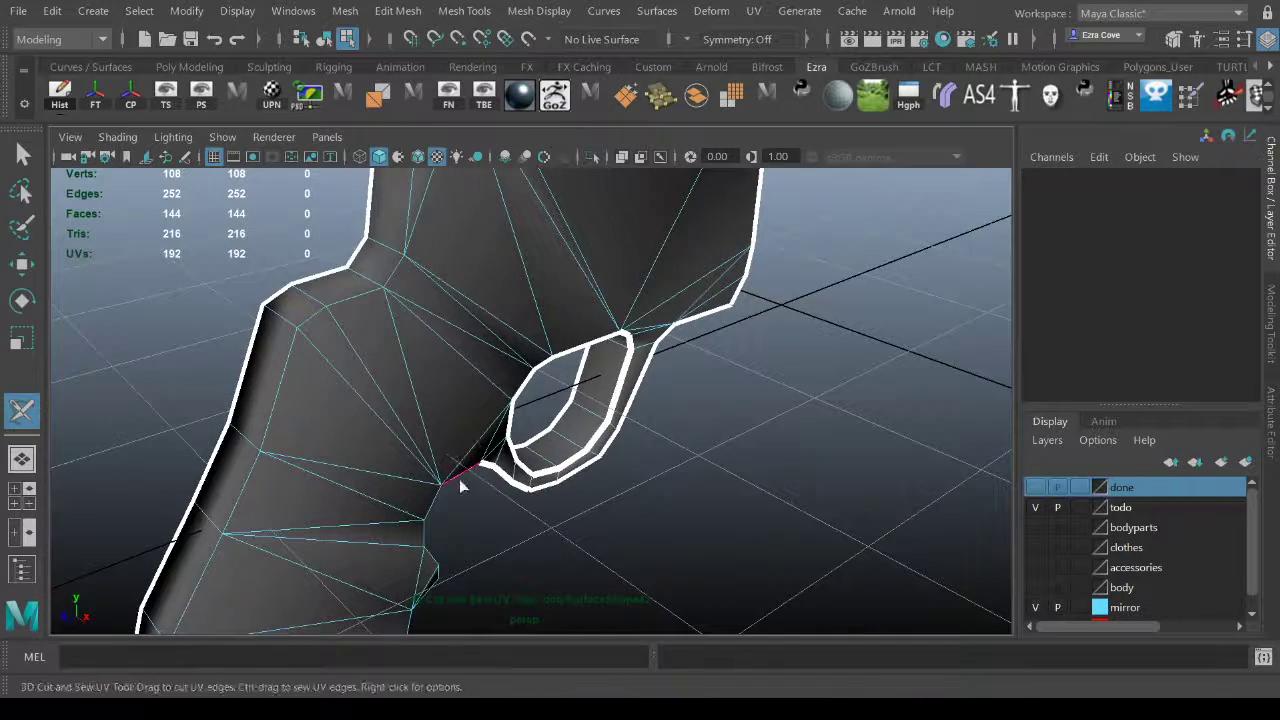
click(462, 486)
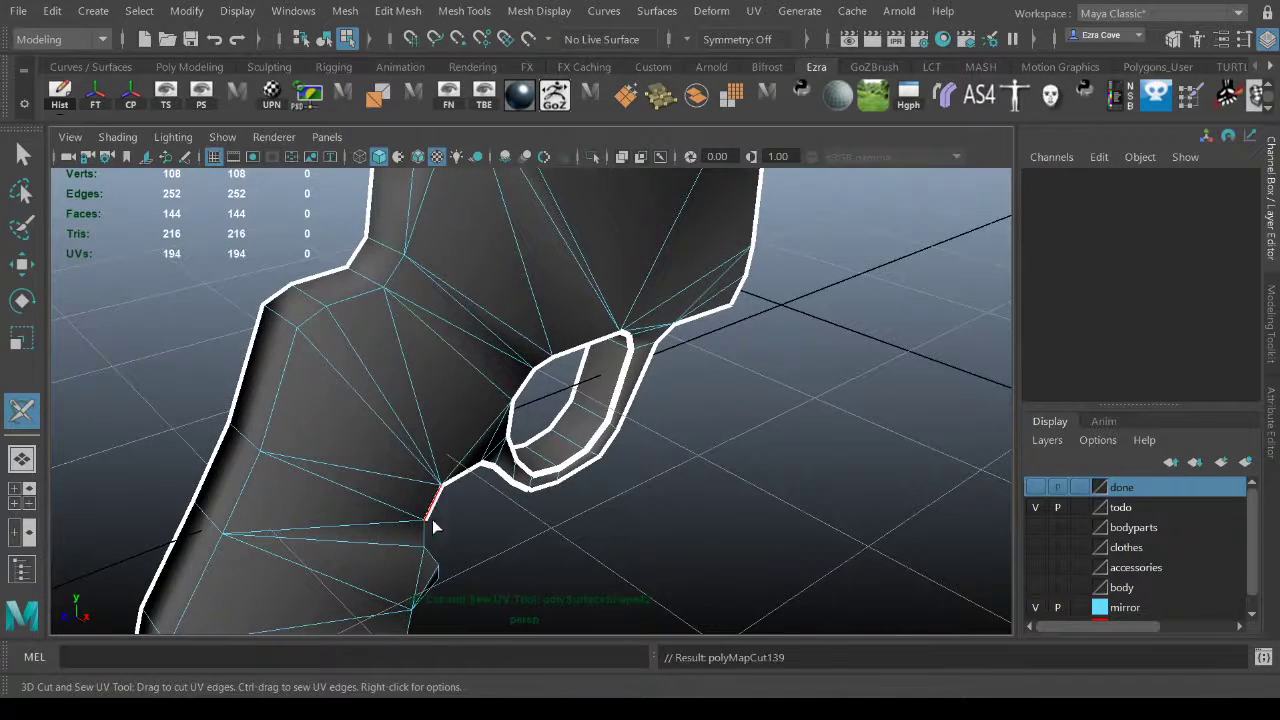
click(427, 532)
click(435, 561)
alt+middle_drag(461, 607, 477, 526)
click(445, 508)
click(444, 514)
click(429, 549)
Continue the opposite side's seam along the lower front of the grip and around the butt.
alt+middle_drag(474, 583, 471, 457)
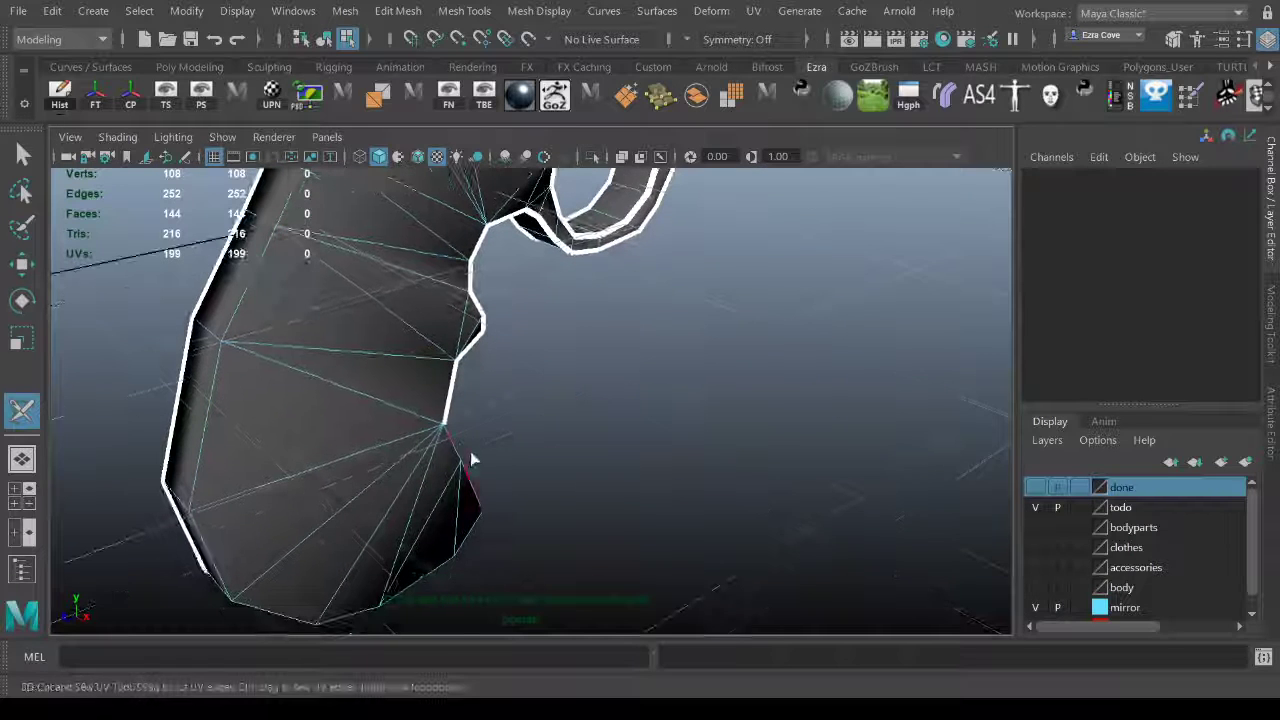
click(457, 448)
click(477, 485)
click(474, 526)
click(443, 566)
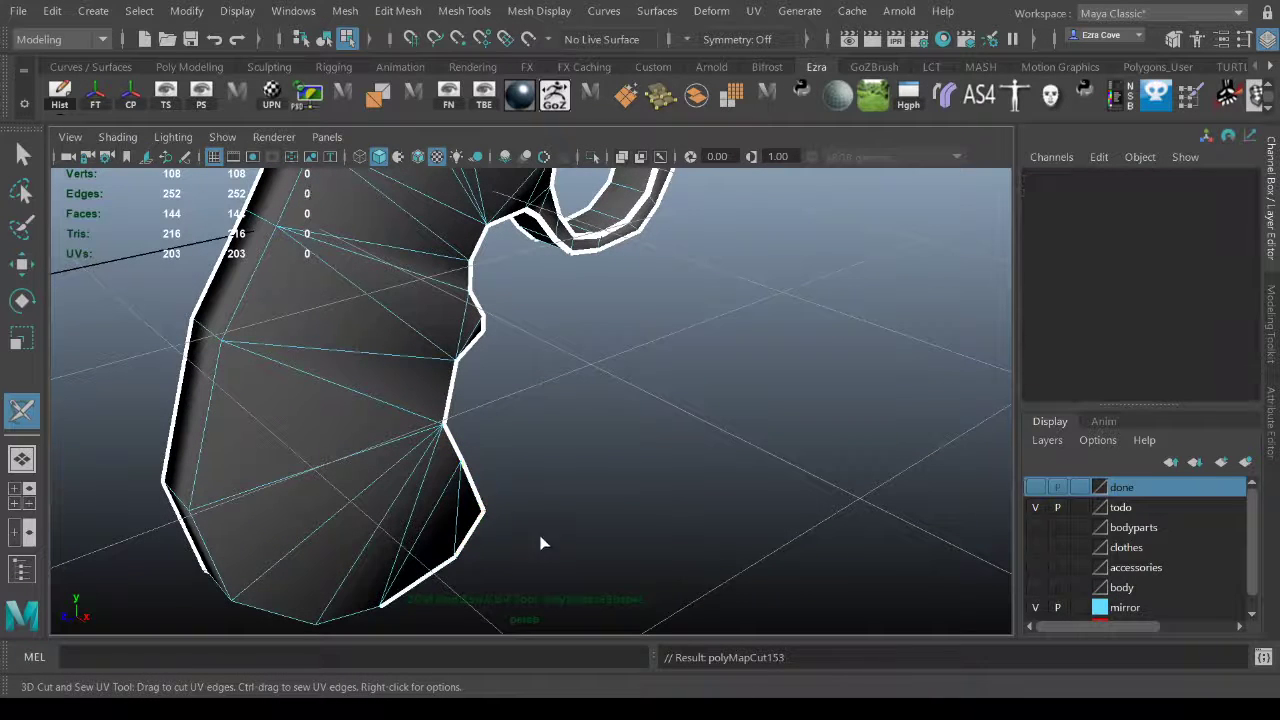
click(356, 619)
Cut the opposite side's seam up the backstrap and the stepped back of the frame to the top strap.
alt+drag(358, 620, 476, 592)
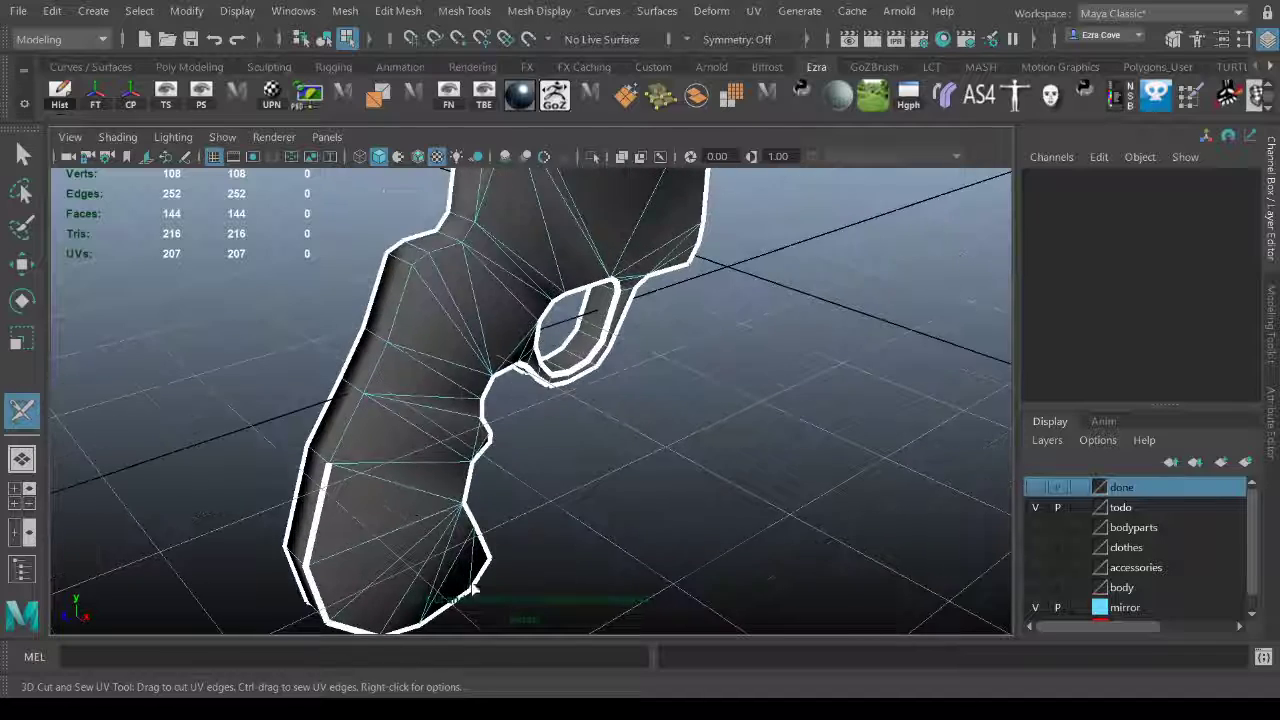
click(348, 435)
click(375, 367)
drag(397, 312, 446, 247)
alt+drag(457, 404, 392, 460)
click(386, 416)
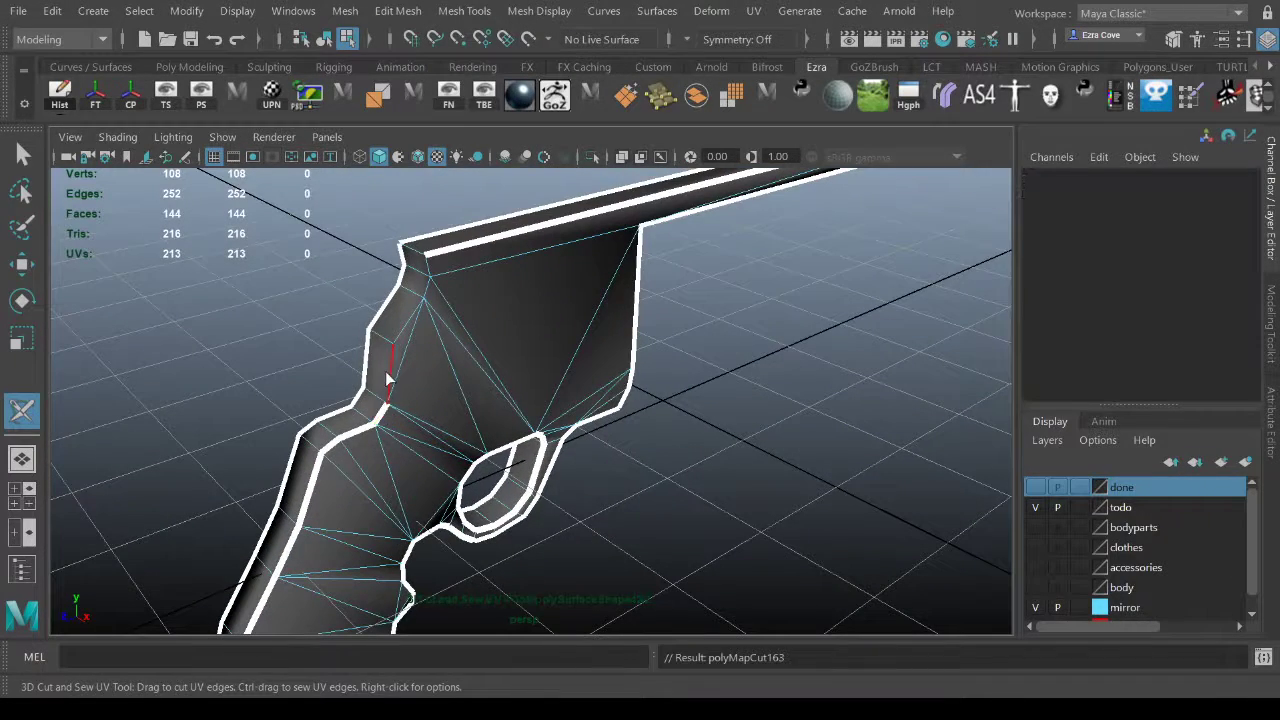
click(390, 375)
click(428, 288)
Examine the frame's UV seams from the back, both sides and front for missing cuts.
alt+drag(425, 258, 423, 371)
alt+right_drag(423, 371, 526, 386)
alt+drag(526, 386, 527, 500)
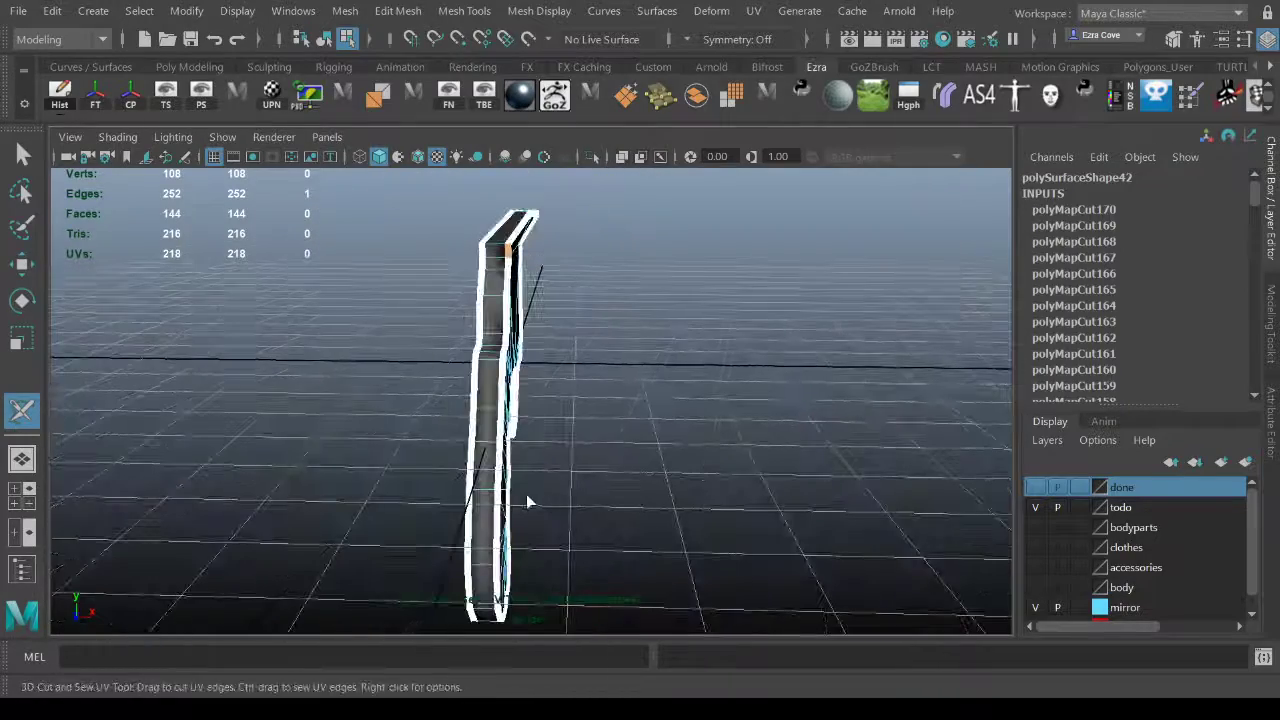
alt+drag(652, 340, 440, 372)
alt+middle_drag(440, 372, 227, 486)
alt+drag(227, 486, 389, 406)
alt+right_drag(389, 406, 220, 417)
alt+middle_drag(220, 417, 288, 358)
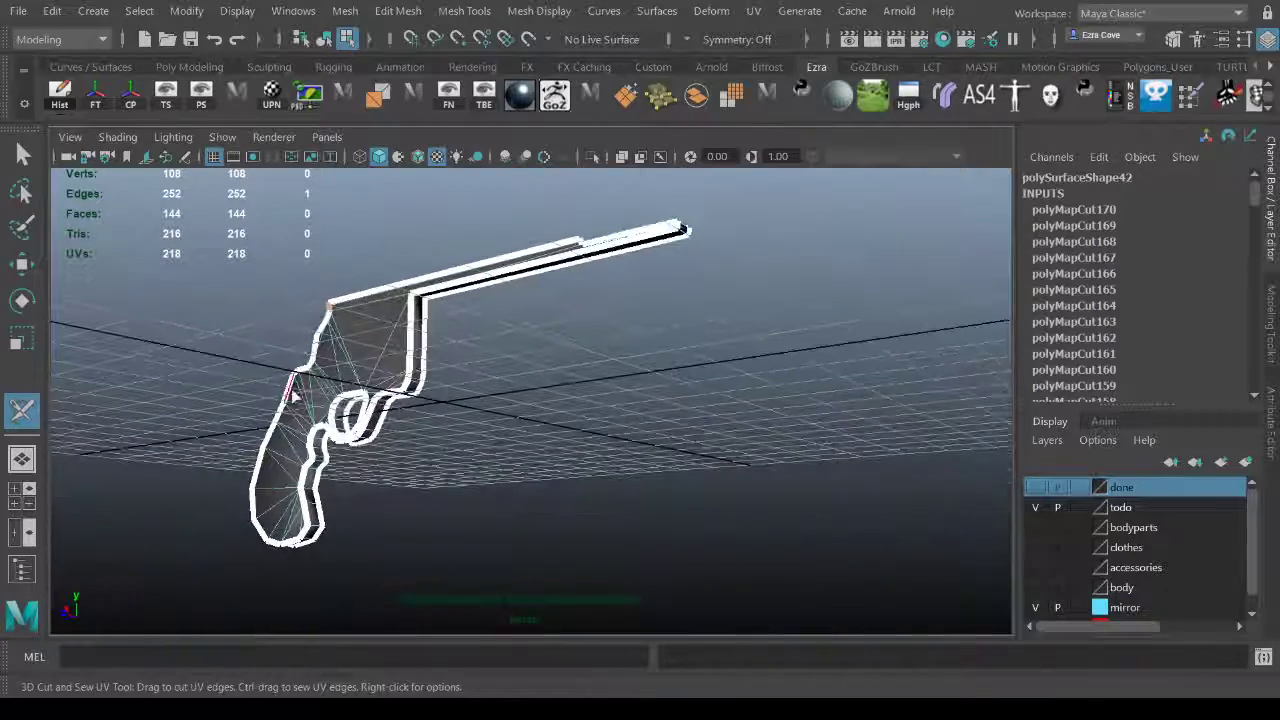
alt+right_drag(378, 343, 318, 470)
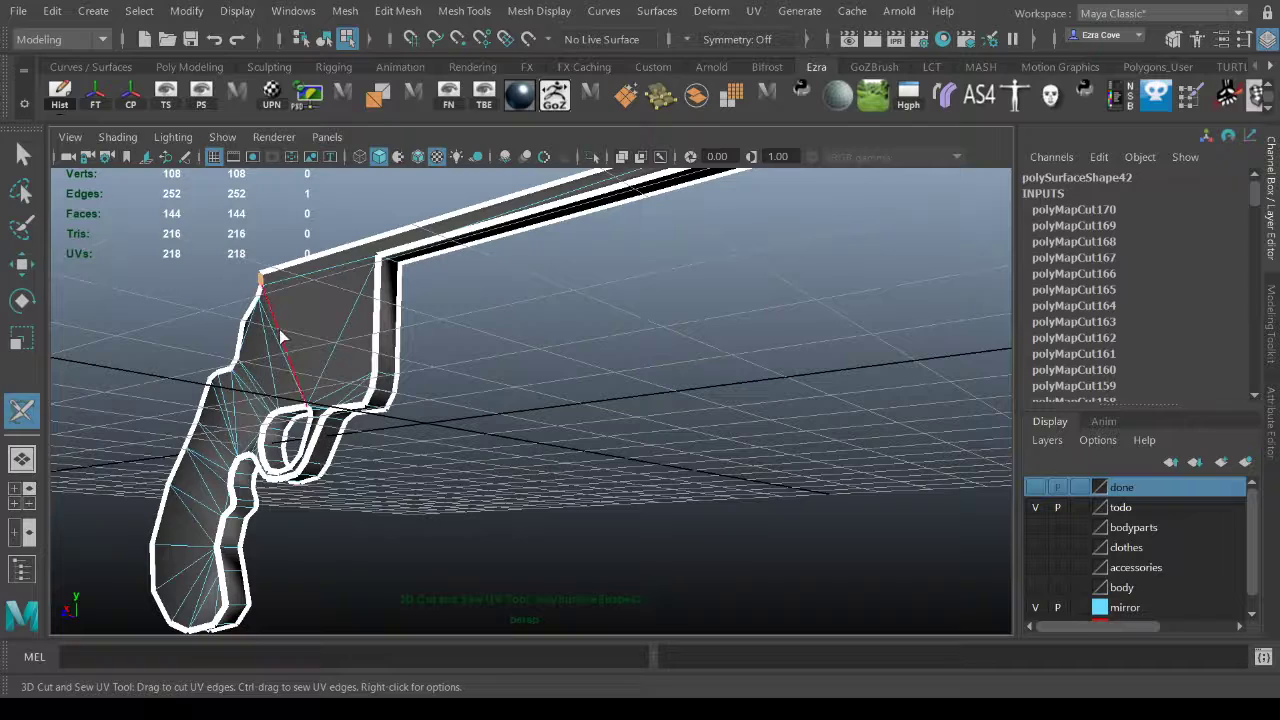
alt+drag(283, 338, 760, 276)
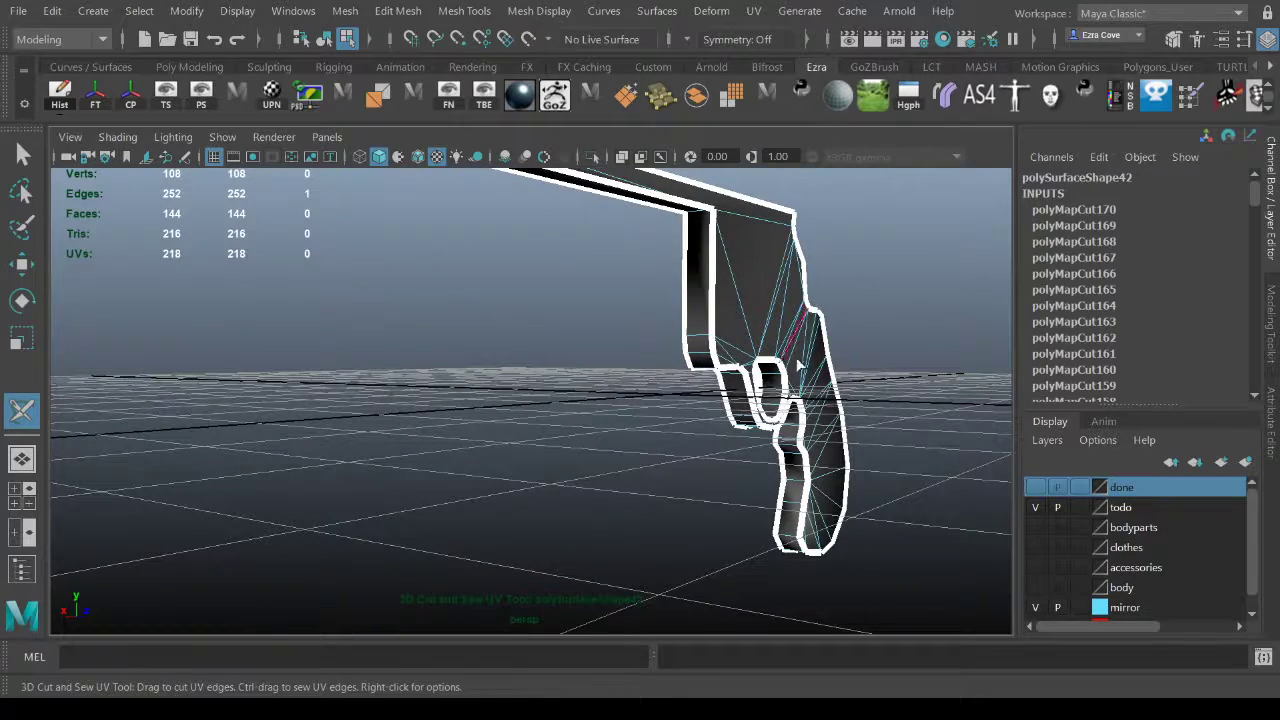
alt+drag(791, 382, 374, 385)
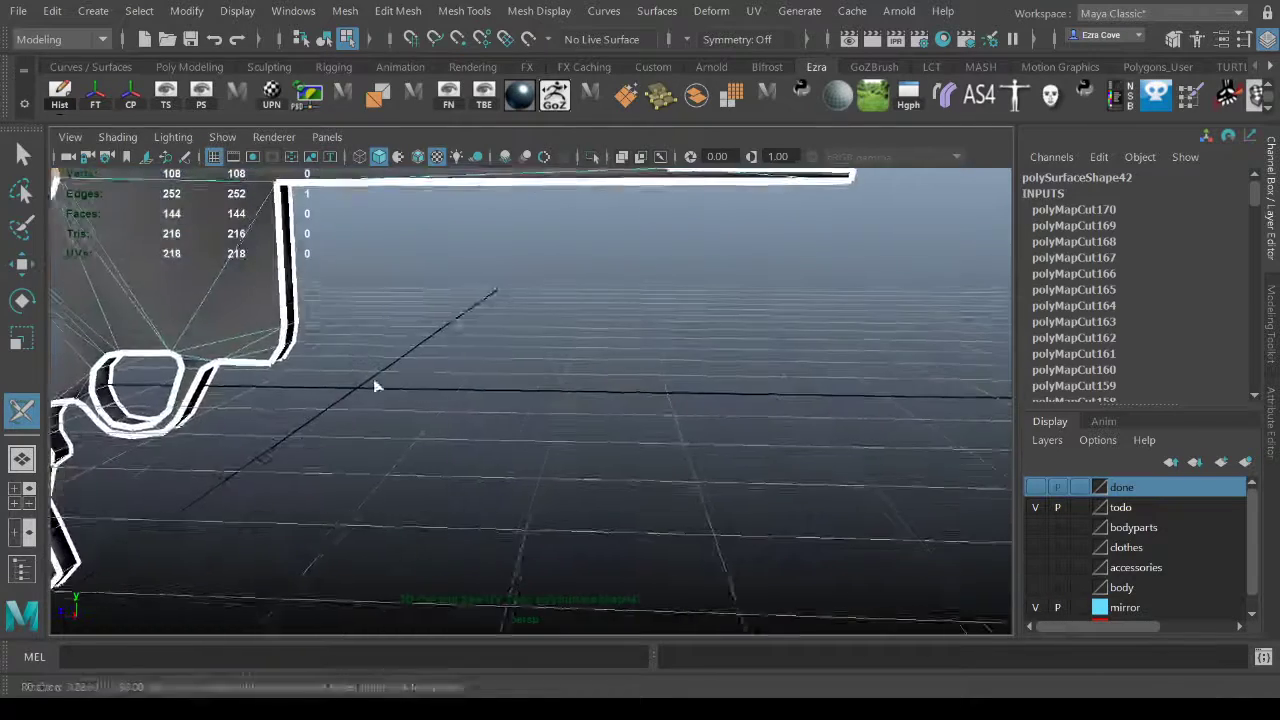
Cut a UV seam across the edge at the front end of the frame's top strap.
alt+middle_drag(374, 385, 580, 402)
alt+drag(440, 360, 540, 345)
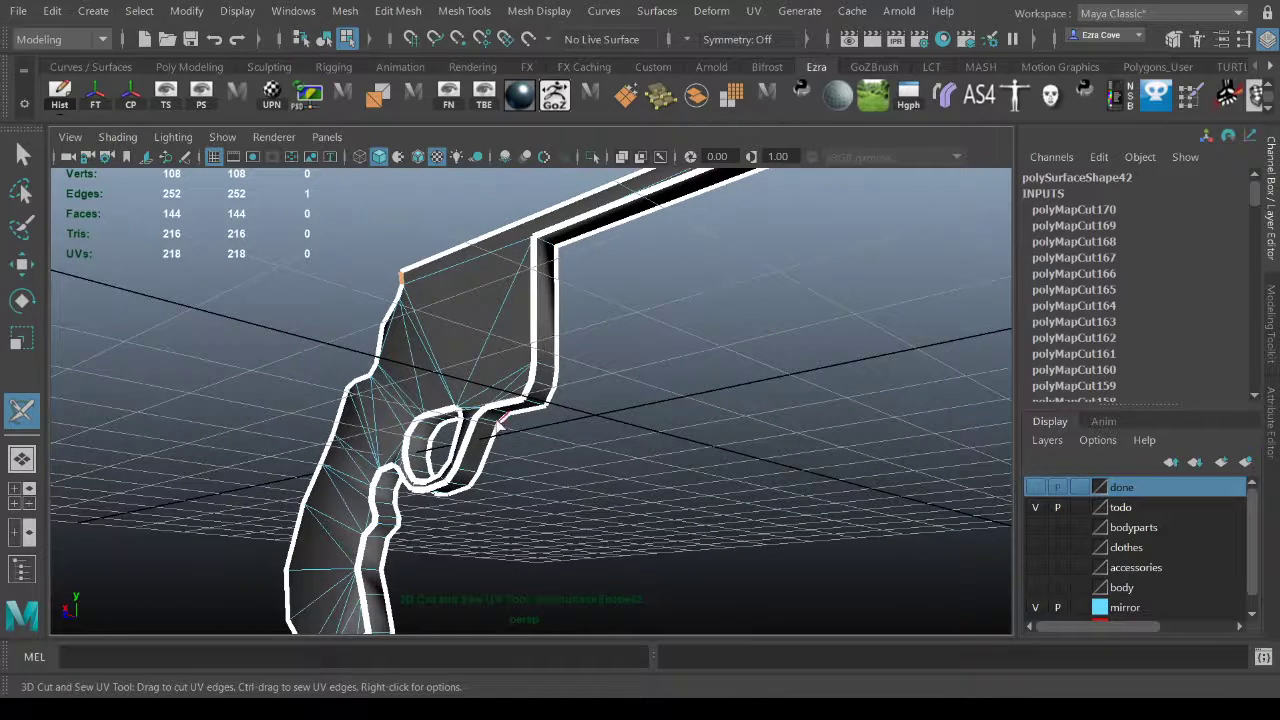
alt+drag(420, 567, 450, 462)
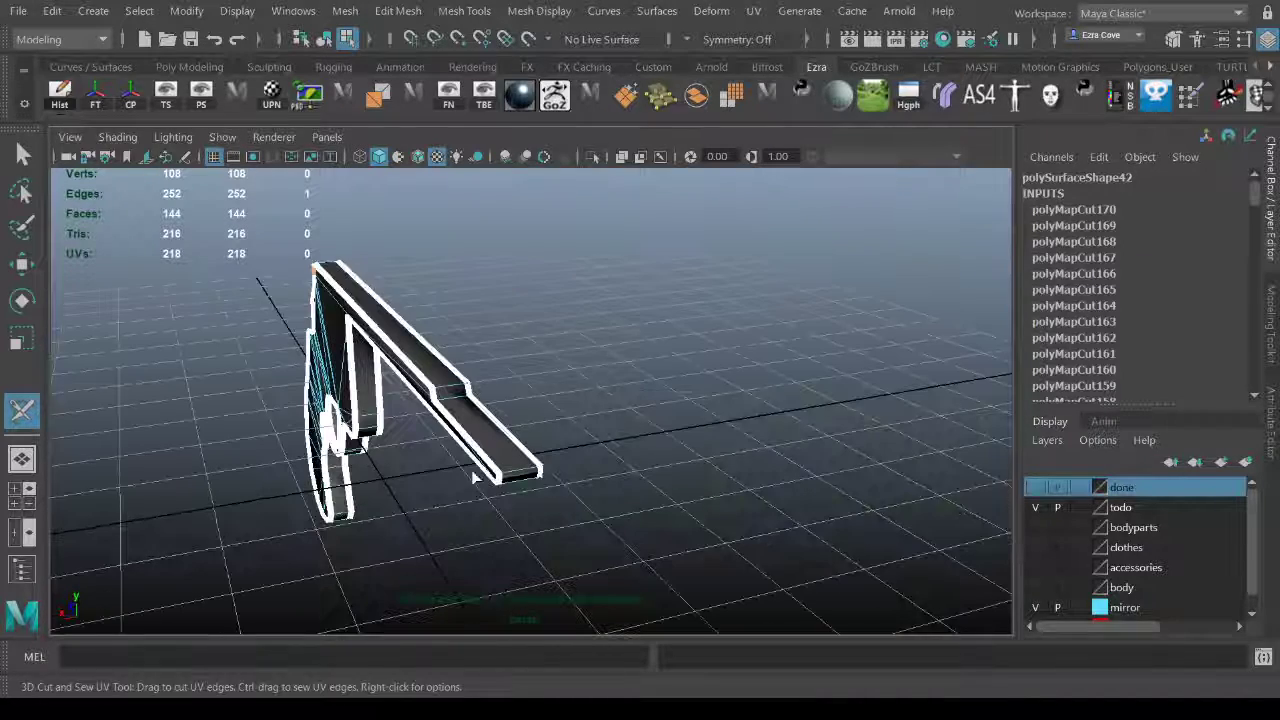
click(520, 474)
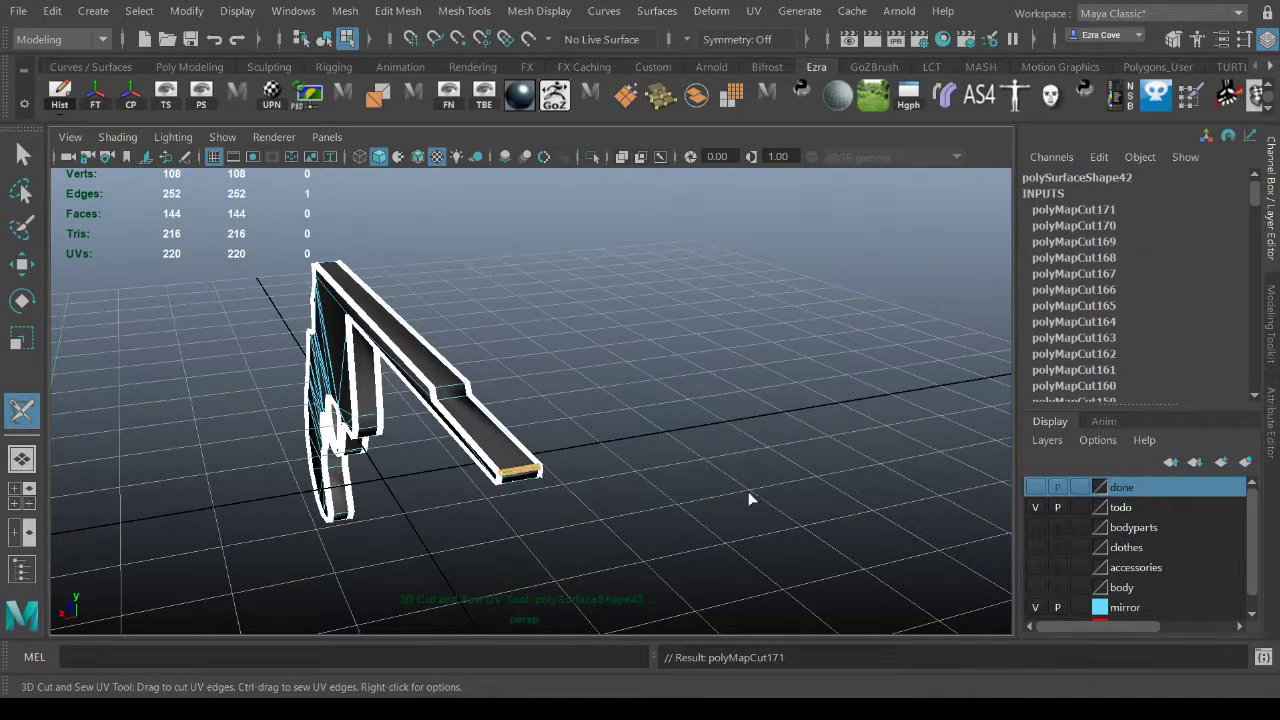
alt+drag(320, 312, 429, 357)
alt+middle_drag(372, 459, 608, 309)
alt+drag(608, 309, 582, 327)
key(w)
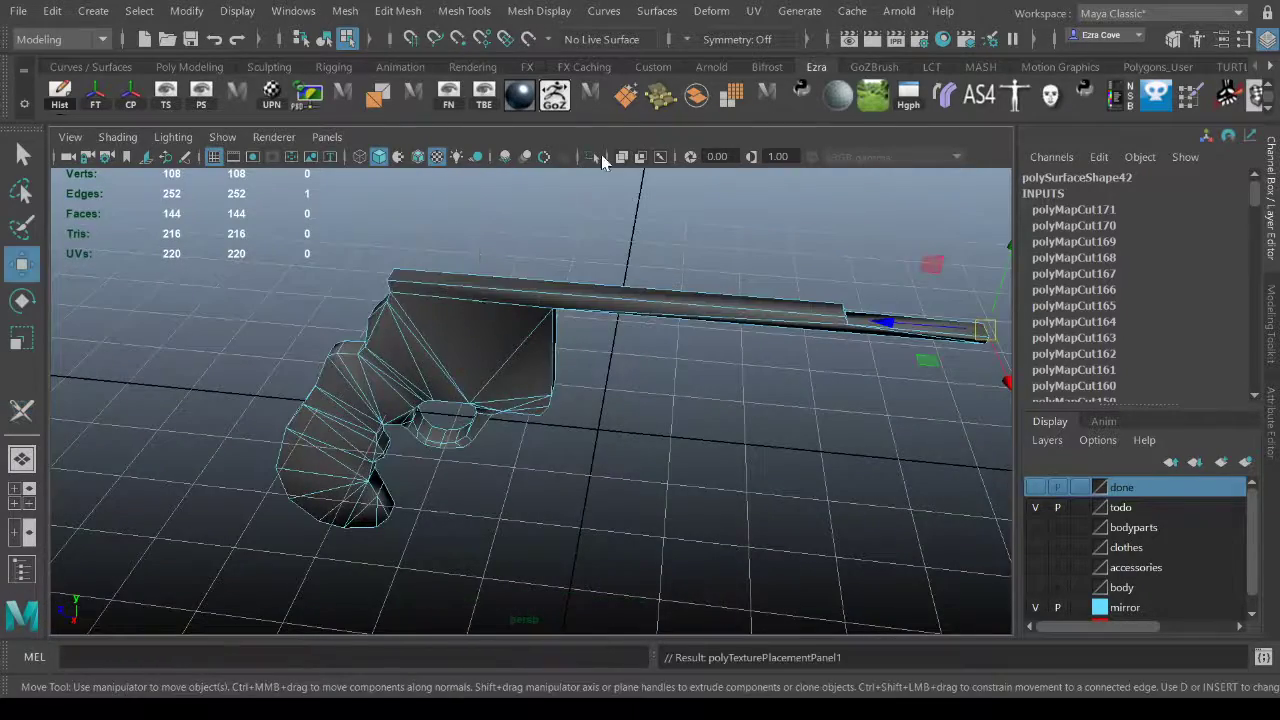
Select all of the frame's faces and unfold its UV shells.
key(F8)
key(f)
alt+drag(465, 255, 493, 316)
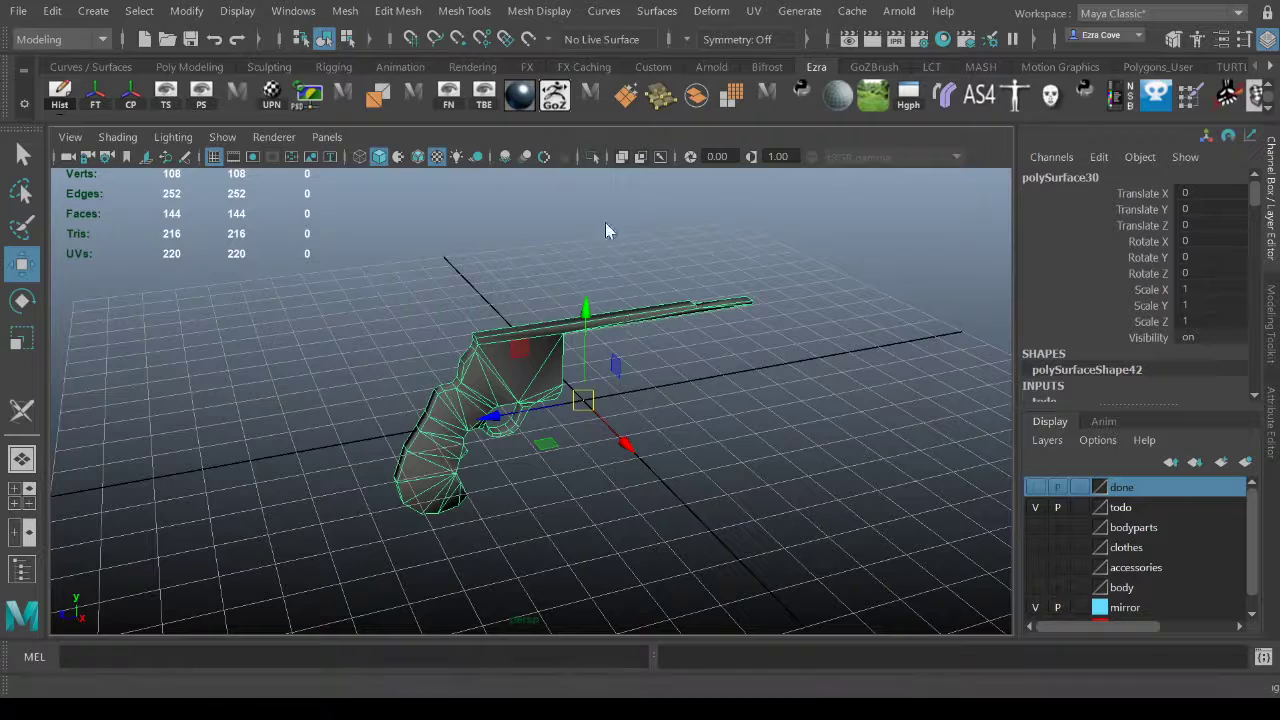
alt+right_drag(440, 366, 400, 358)
alt+middle_drag(400, 358, 263, 358)
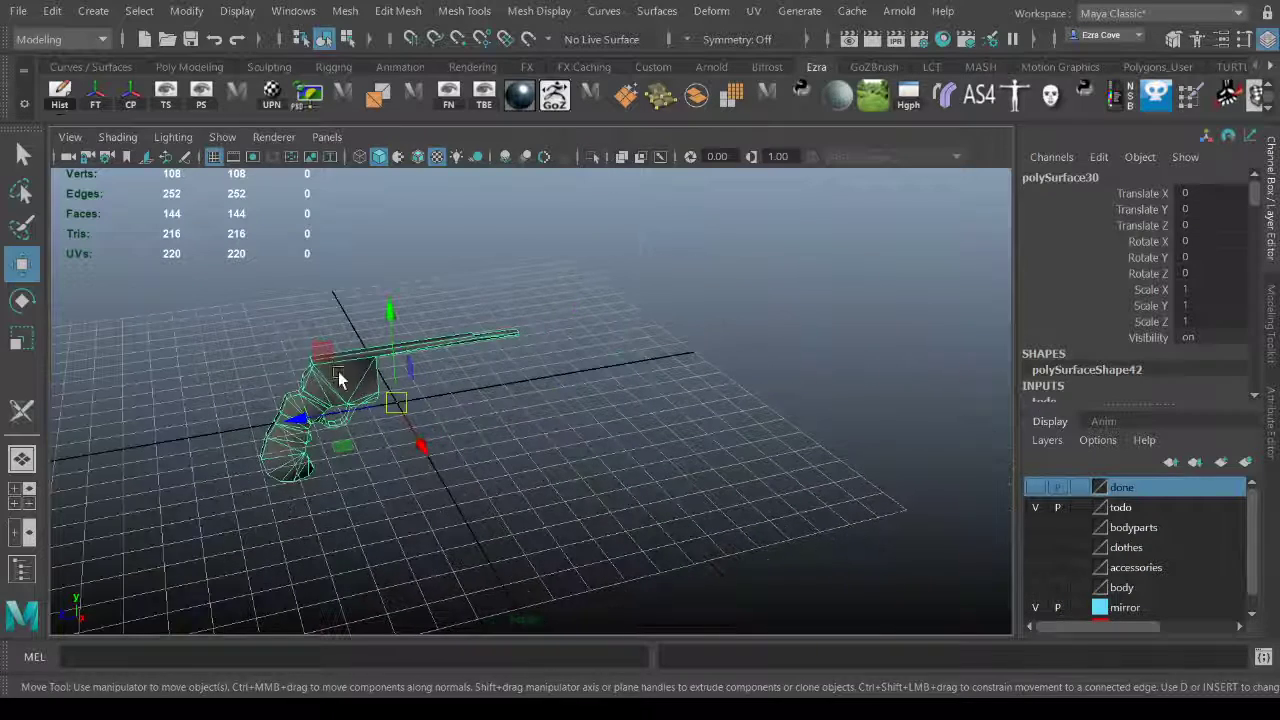
alt+drag(338, 372, 366, 344)
click(299, 261)
click(339, 396)
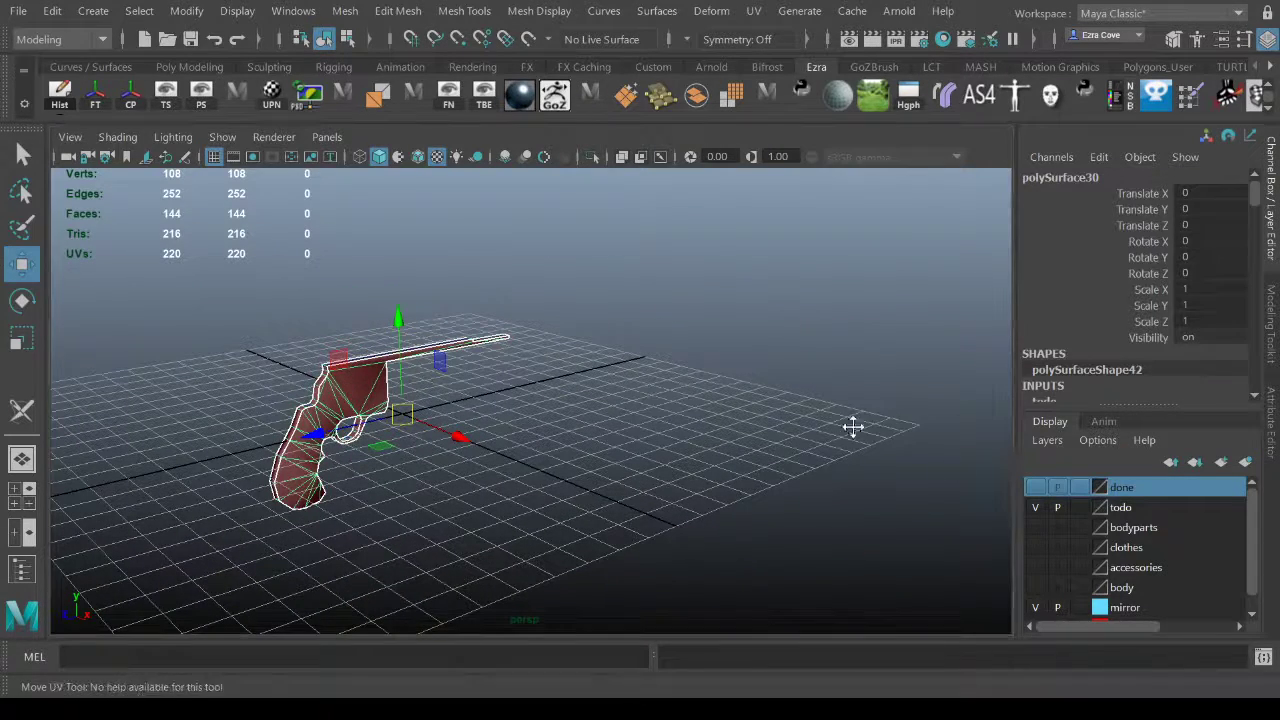
key(F11)
drag(200, 262, 940, 579)
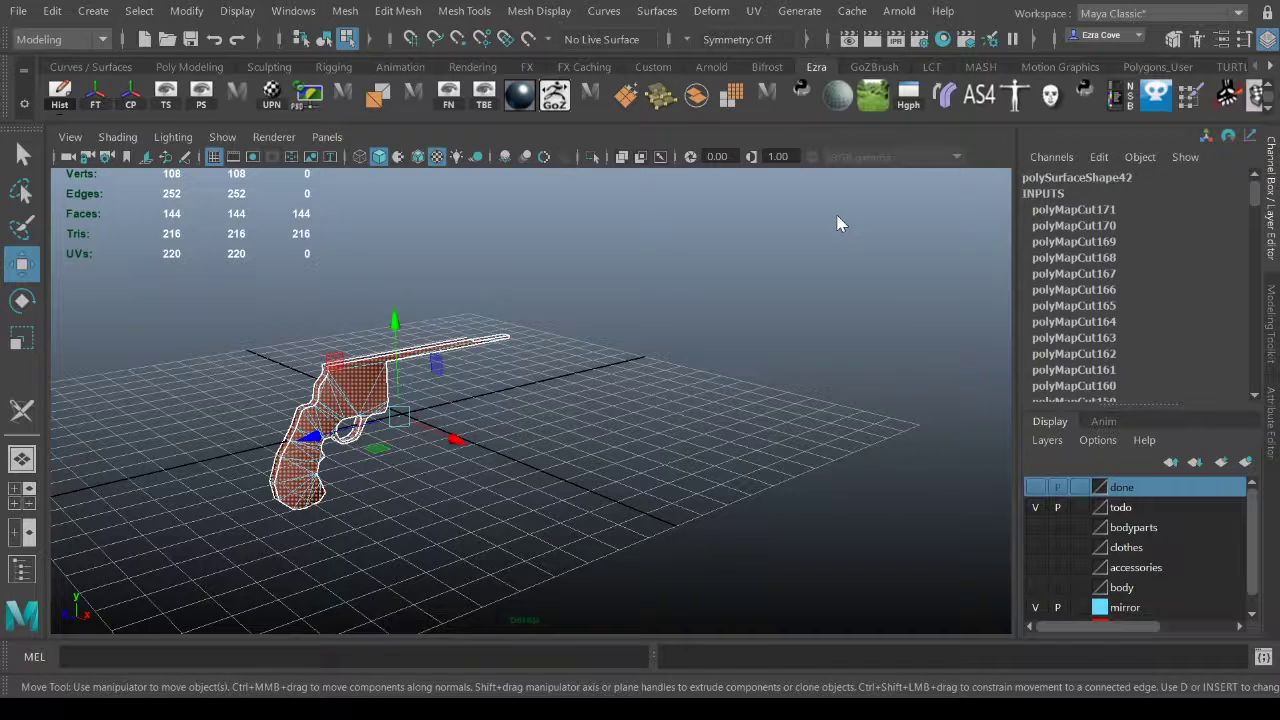
key(ctrl+u)
click(714, 470)
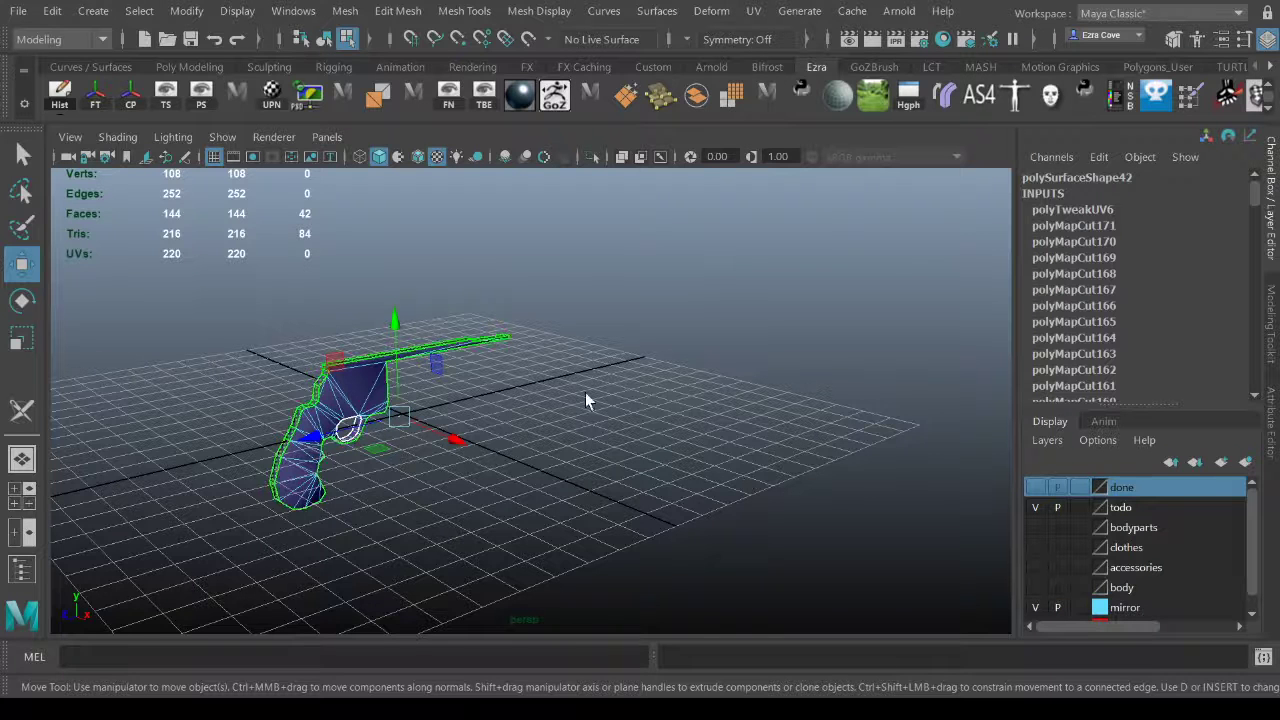
Cut the frame's long perimeter shell across the narrow grip band, at the edge where the backstrap meets the butt.
right_drag(417, 395, 664, 503)
mouse_move(330, 440)
alt+mouse_down()
mouse_move(369, 406)
mouse_move(314, 446)
mouse_move(345, 440)
alt+mouse_up()
scroll(345, 425, up, 3)
click(346, 464)
alt+drag(228, 436, 276, 325)
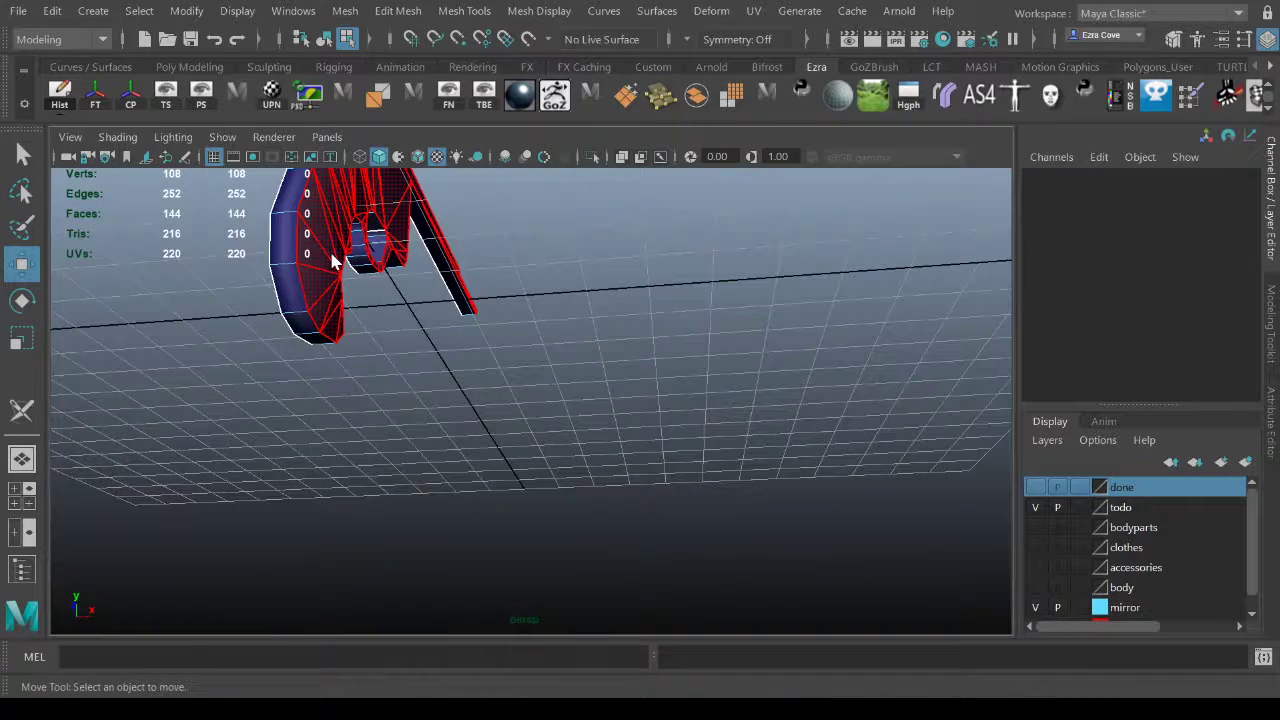
click(325, 300)
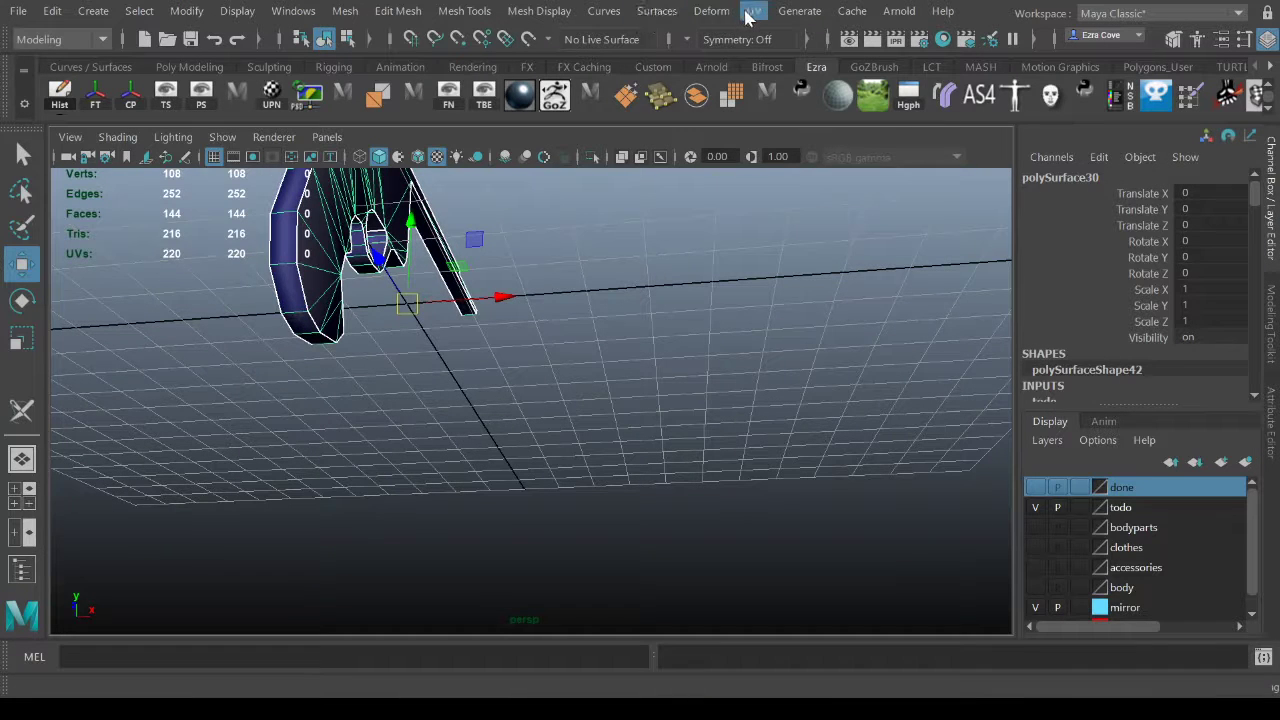
click(810, 450)
alt+drag(311, 350, 334, 294)
alt+middle_drag(334, 294, 325, 402)
click(330, 316)
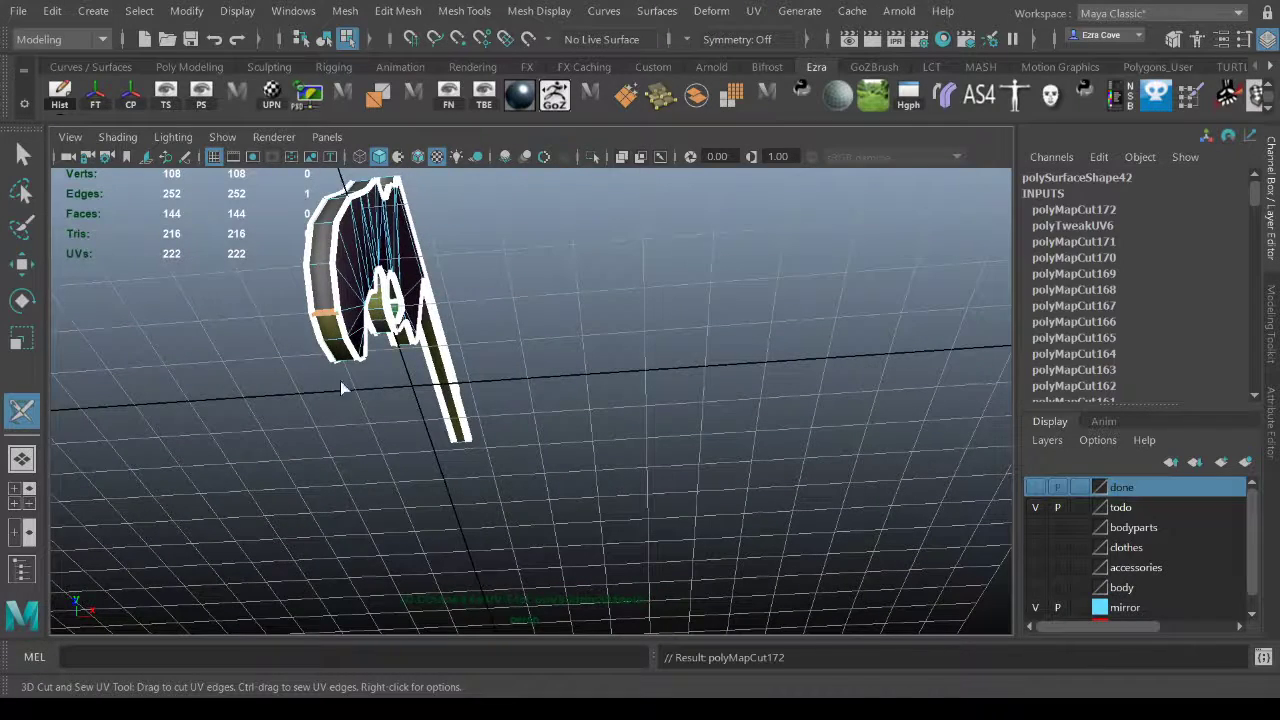
key(w)
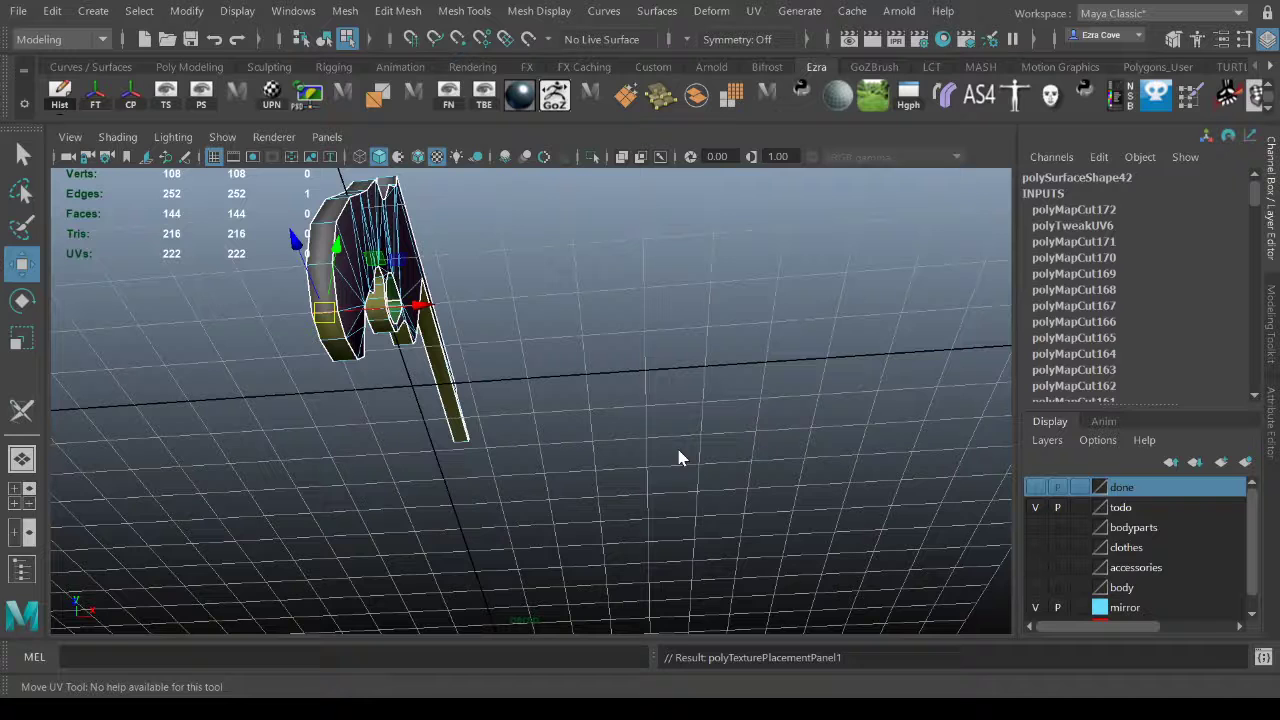
Unfold the newly separated perimeter shells that run along the frame's underside and backstrap.
right_drag(719, 406, 718, 465)
click(714, 466)
drag(684, 450, 730, 385)
click(936, 583)
drag(932, 568, 976, 462)
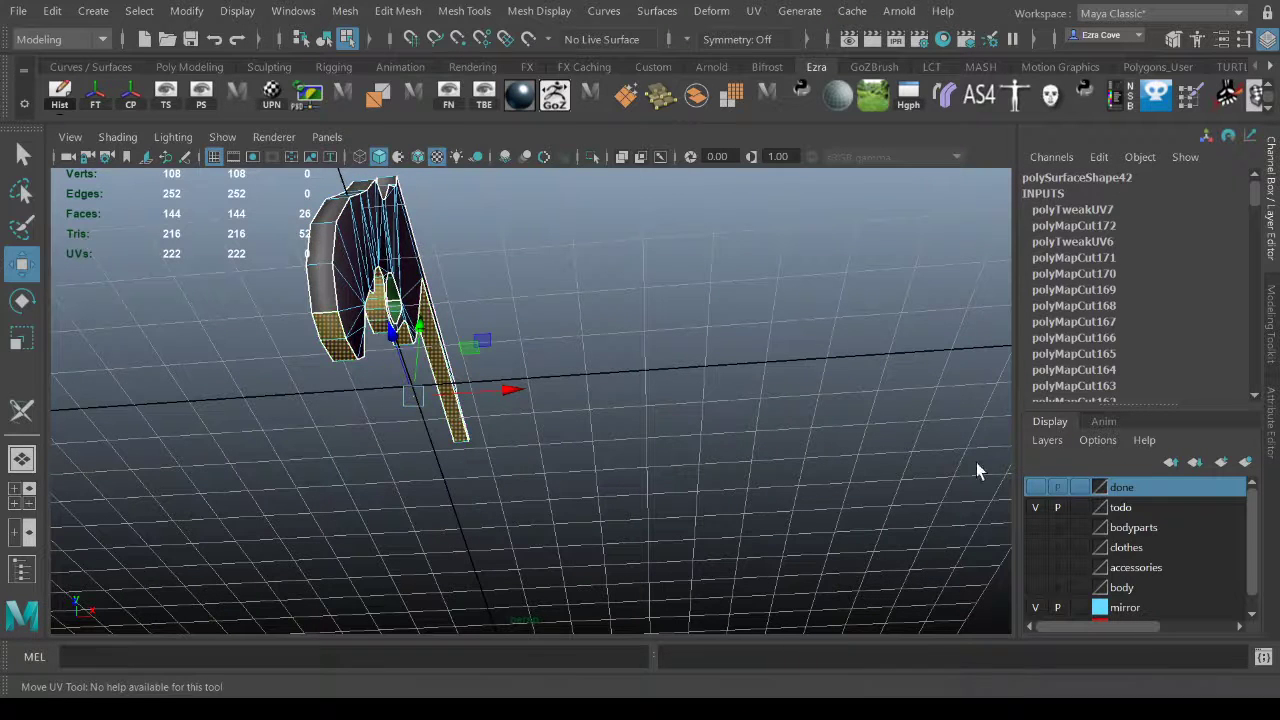
alt+drag(457, 290, 328, 335)
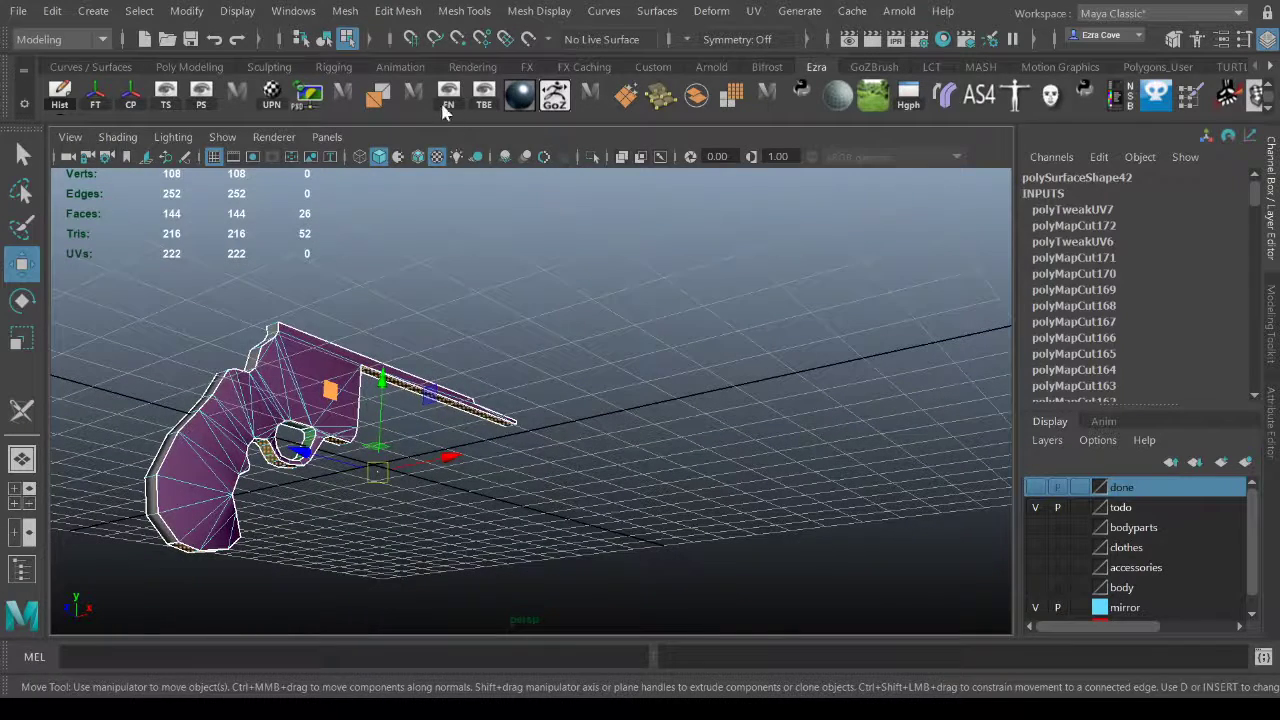
Move the finished frame to the done layer, hide the todo layer and show the done layer.
key(F8)
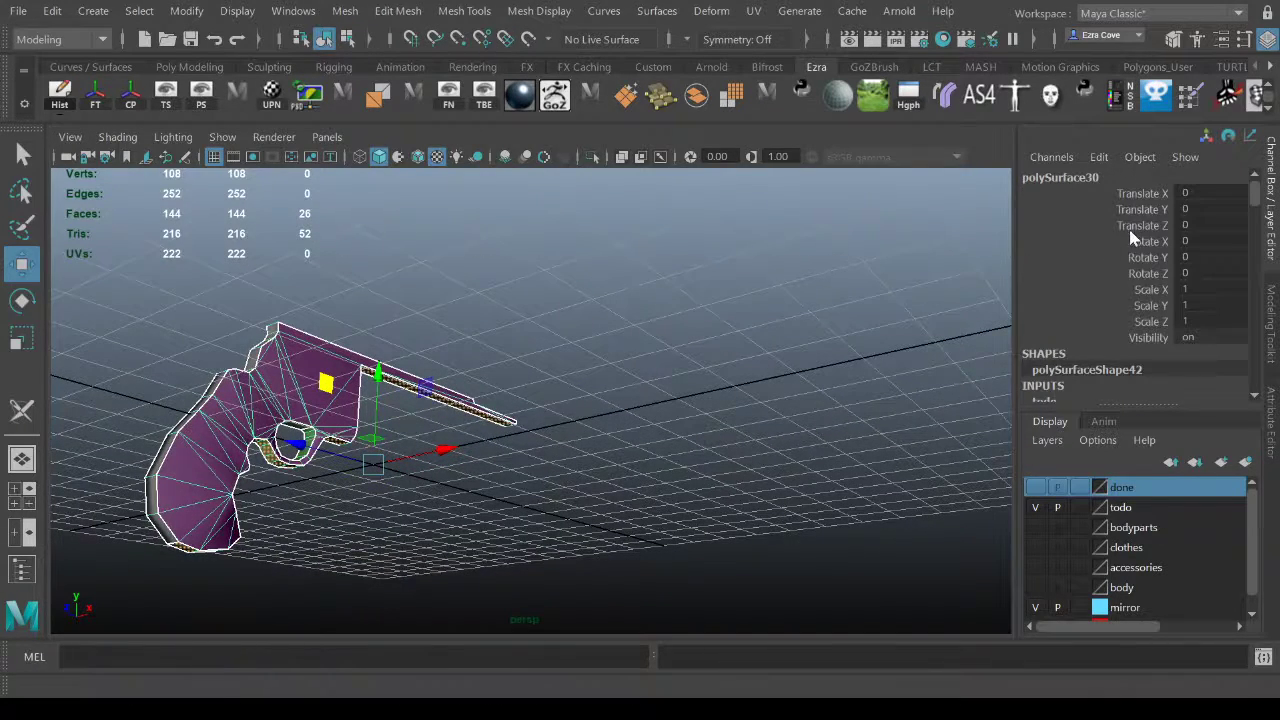
alt+drag(923, 286, 459, 333)
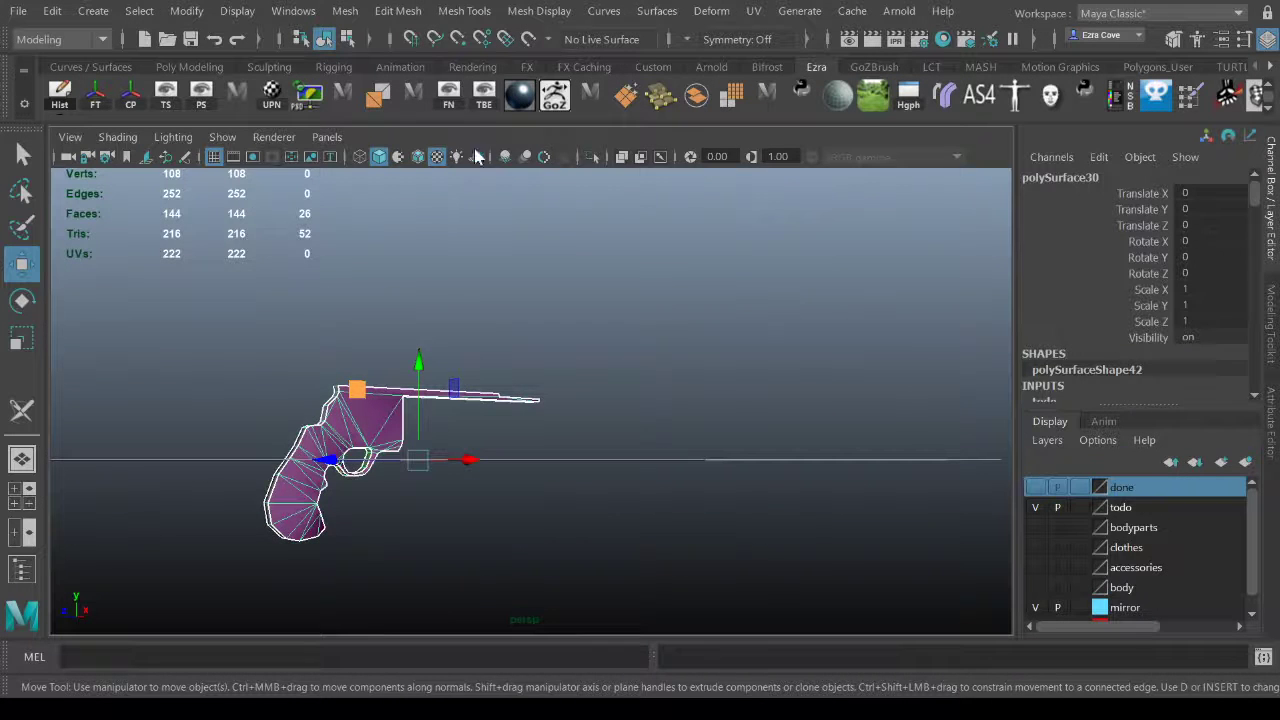
click(606, 243)
click(385, 398)
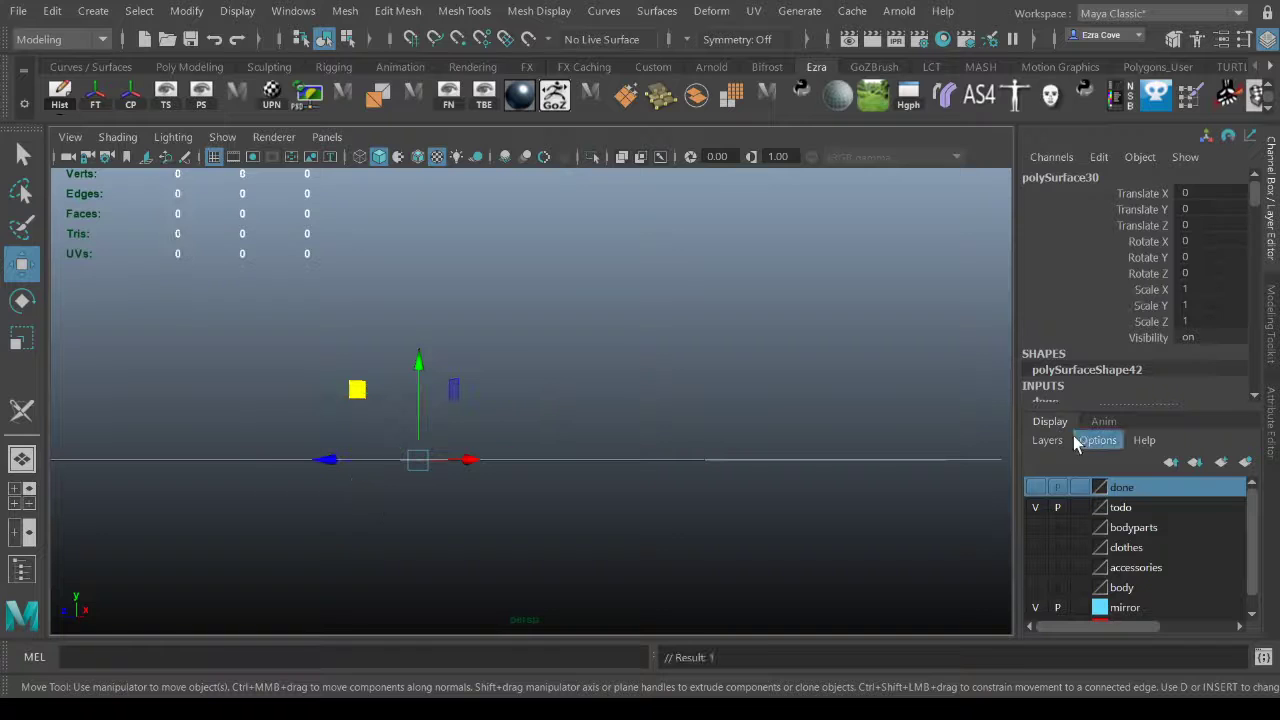
click(1035, 487)
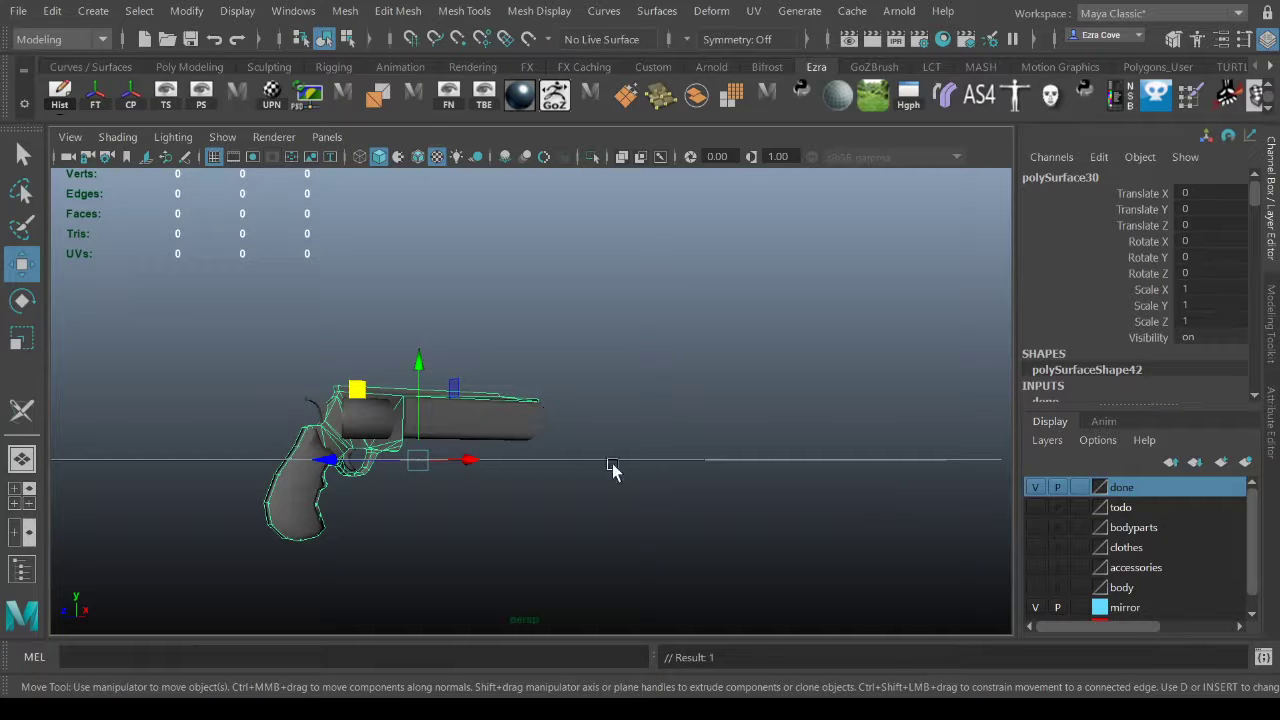
click(551, 354)
Select all parts of the revolver and load their UVs in the UV Editor.
alt+drag(551, 354, 571, 283)
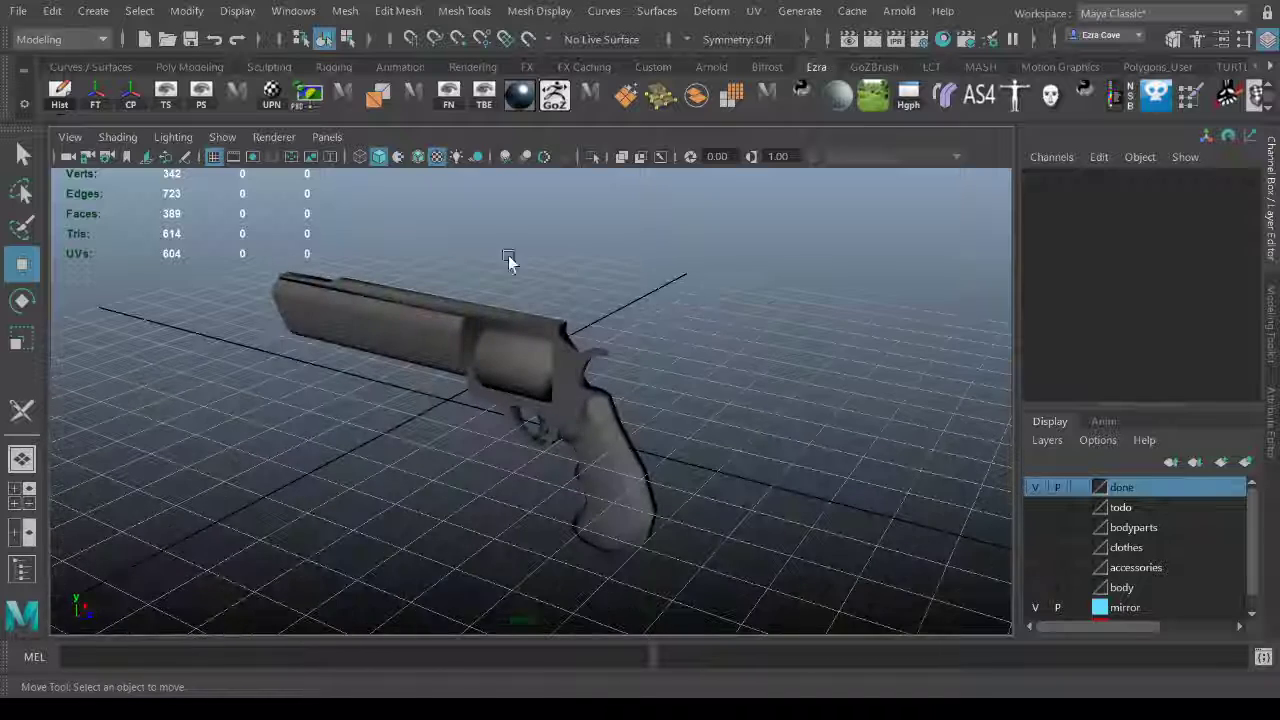
drag(334, 300, 820, 627)
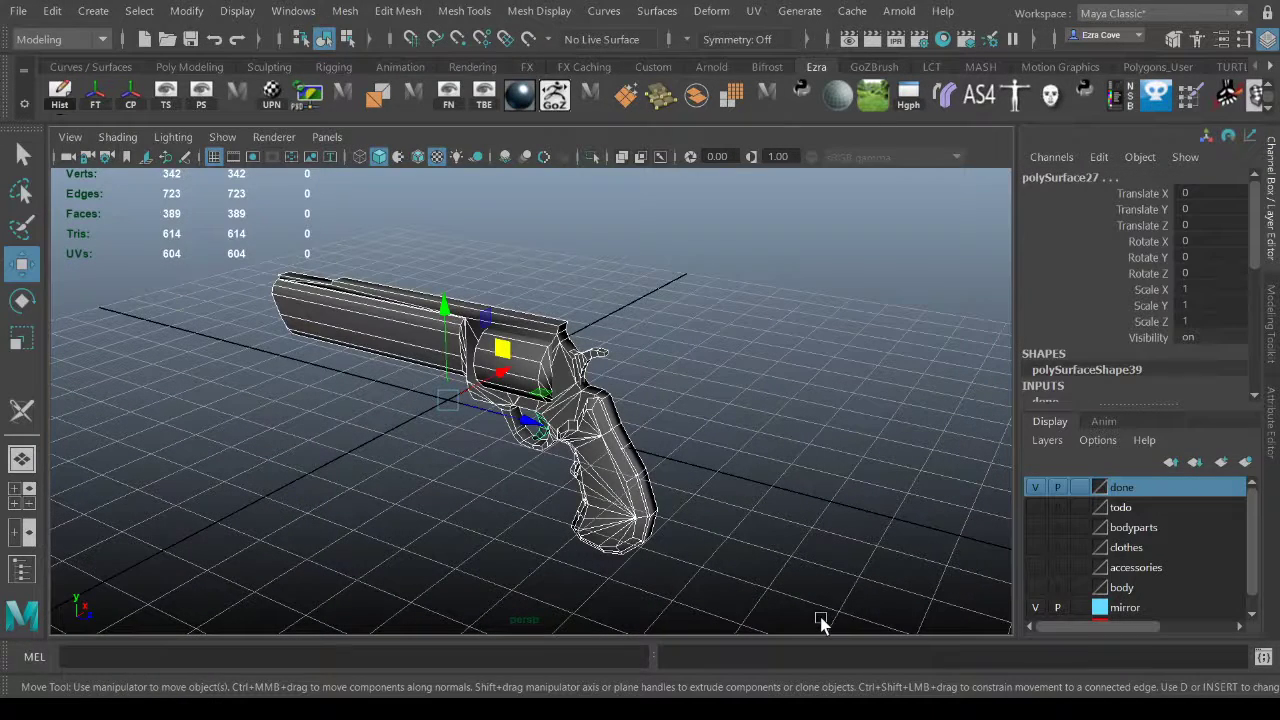
alt+drag(781, 577, 685, 512)
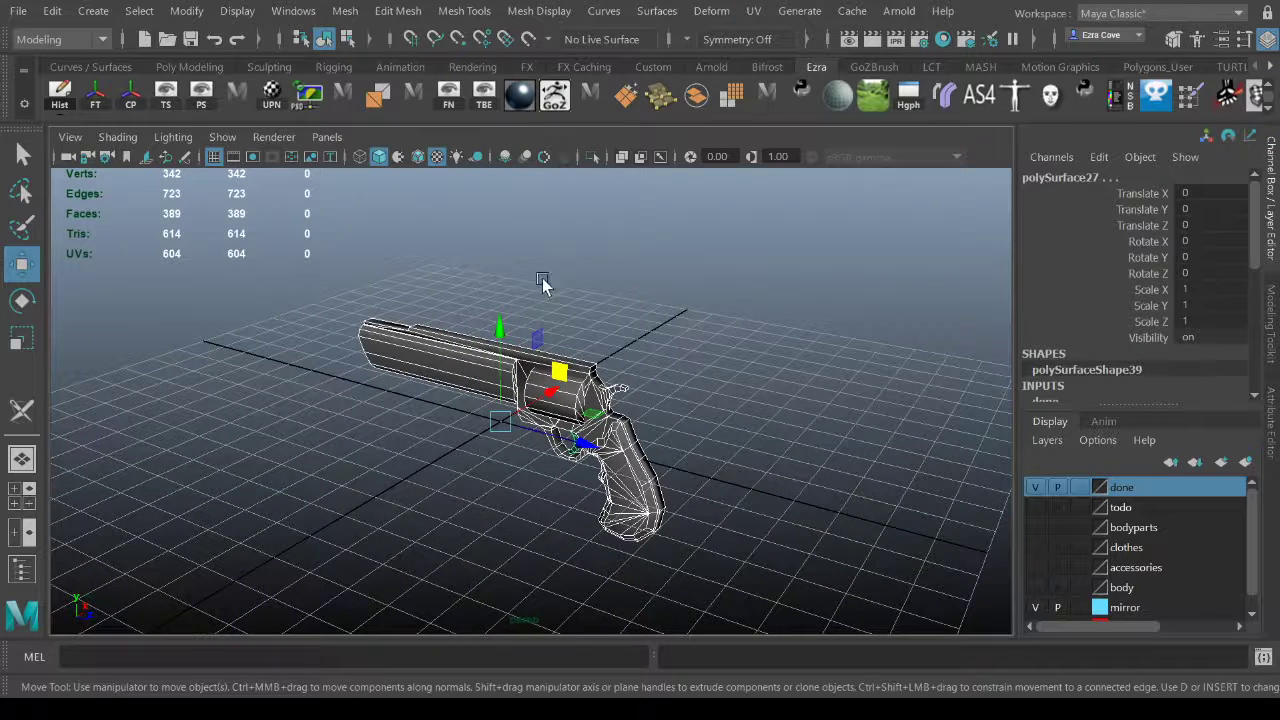
click(753, 12)
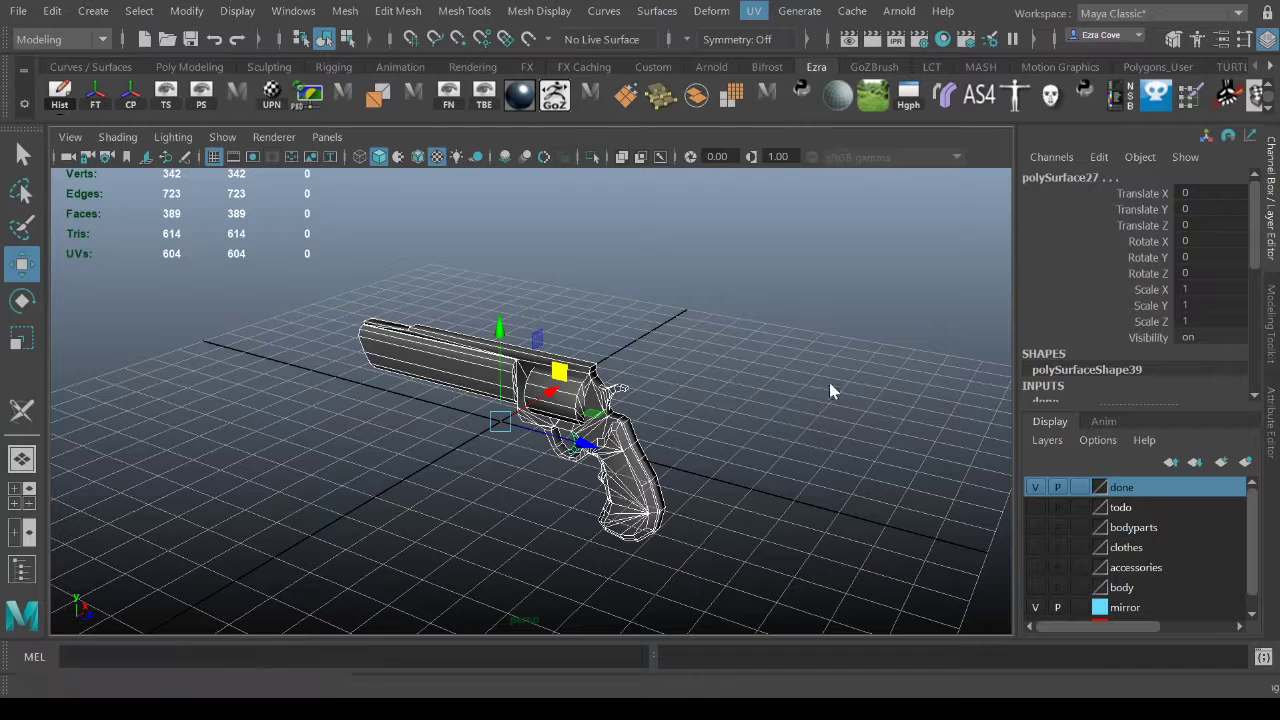
click(824, 53)
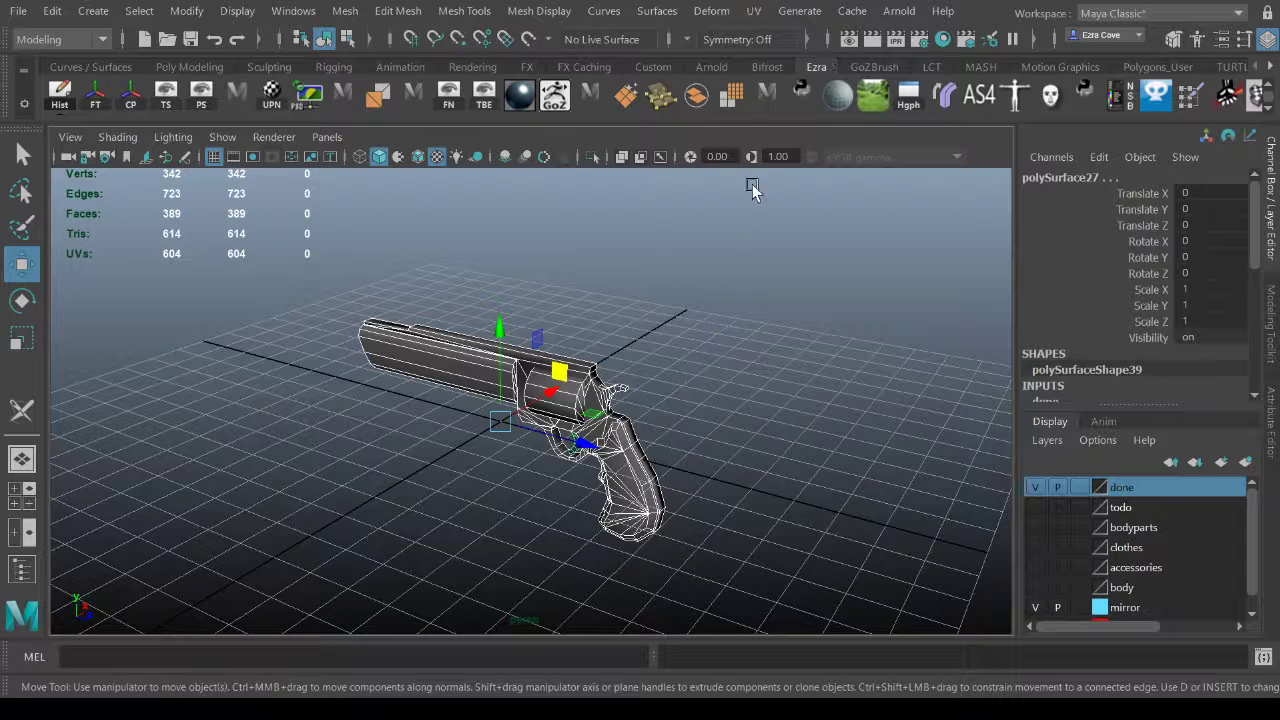
click(669, 357)
drag(337, 258, 732, 556)
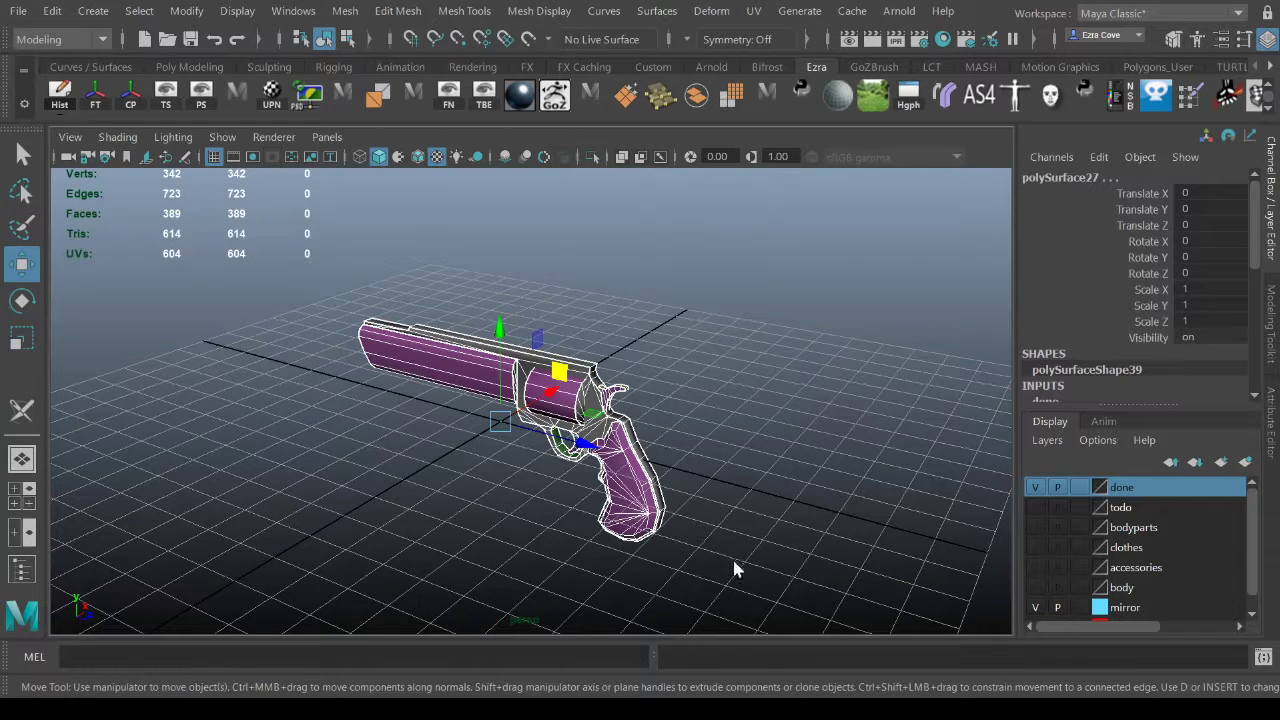
Select every face of the revolver parts, orient their UV shells and lay them out together.
click(731, 96)
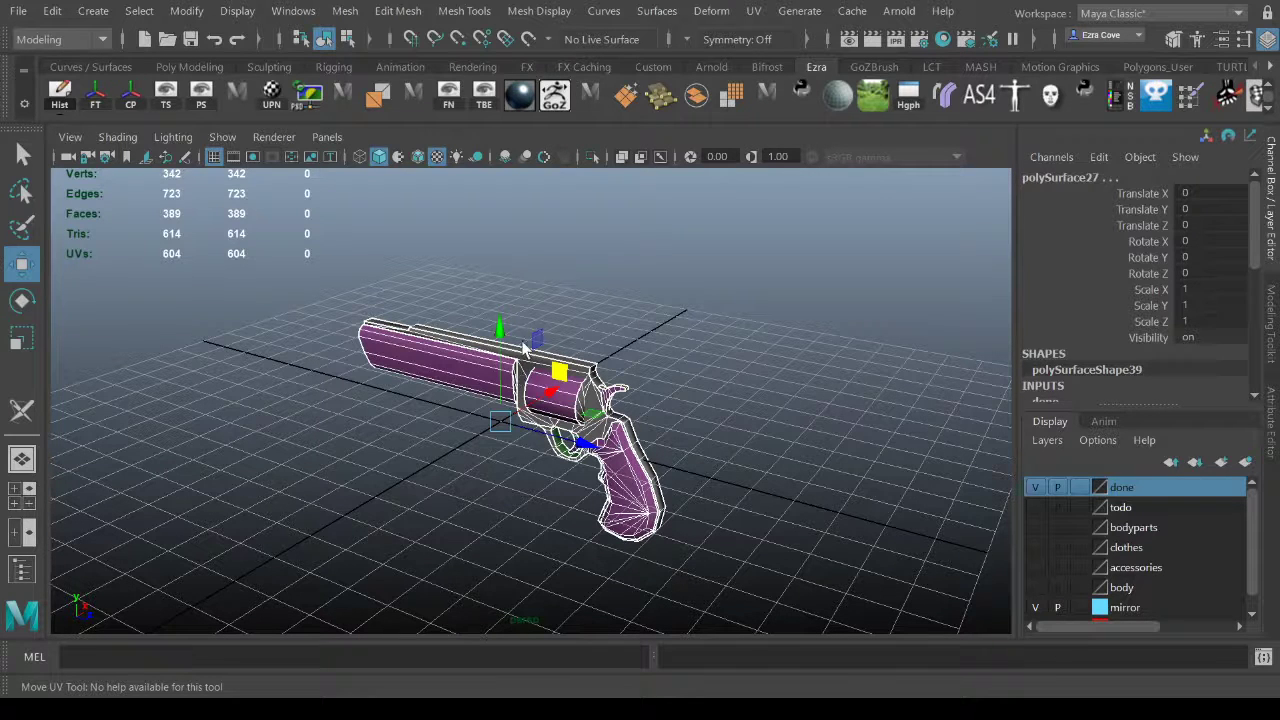
right_drag(388, 304, 269, 275)
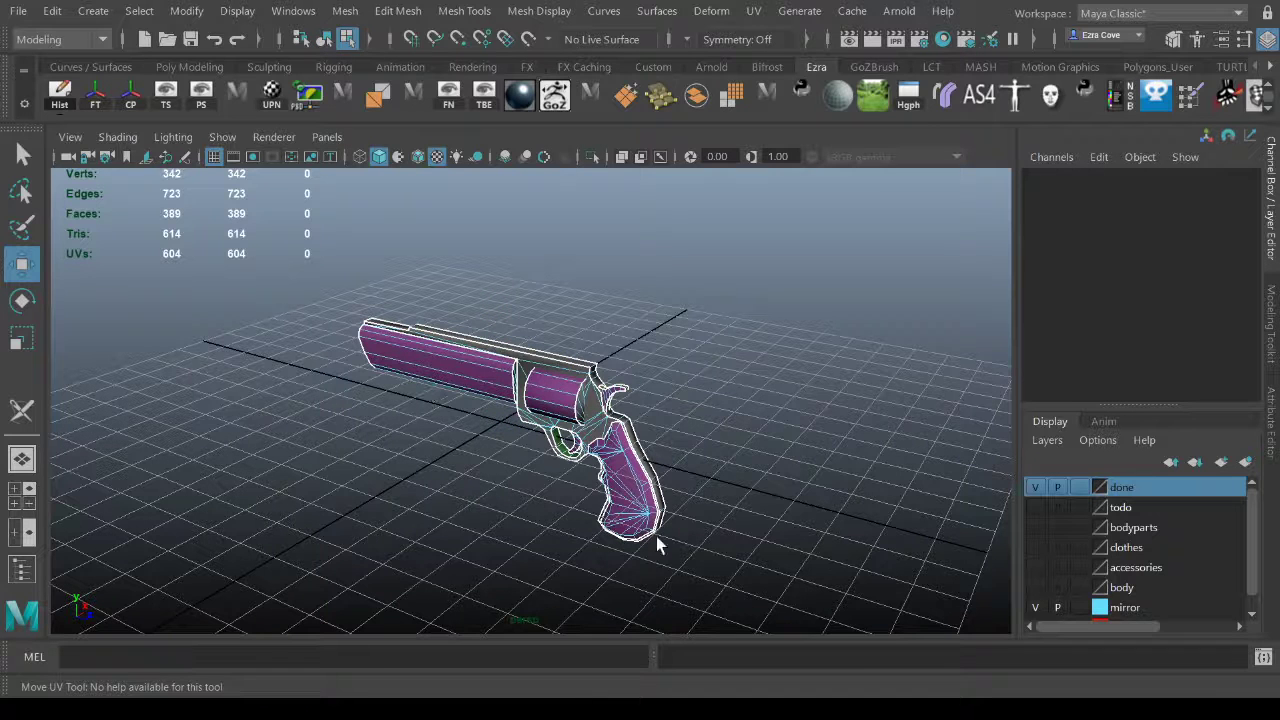
drag(269, 275, 849, 659)
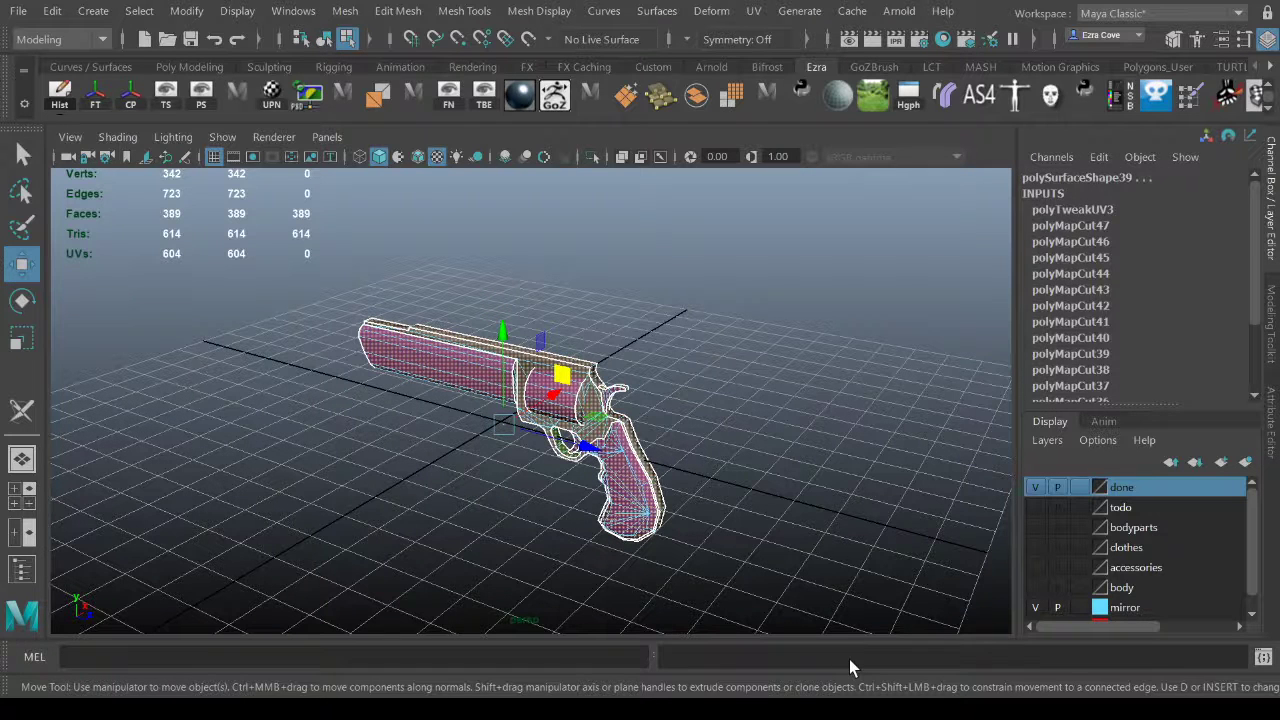
click(701, 104)
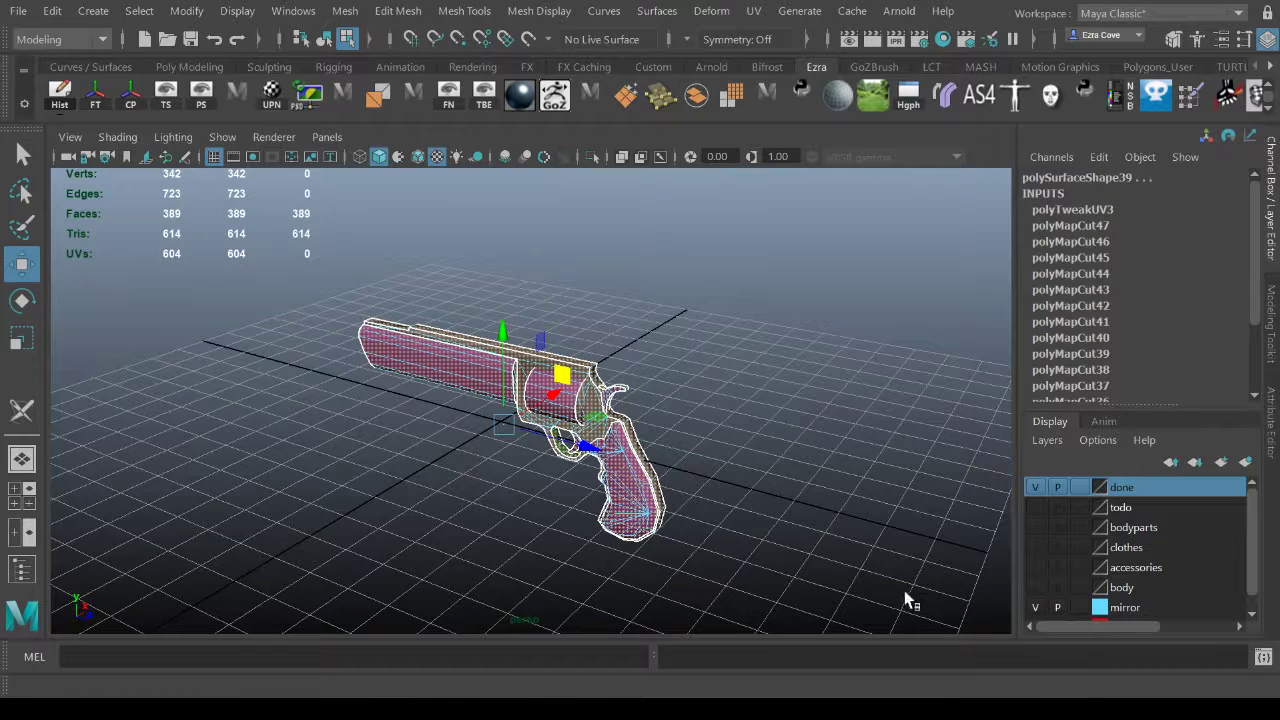
click(962, 585)
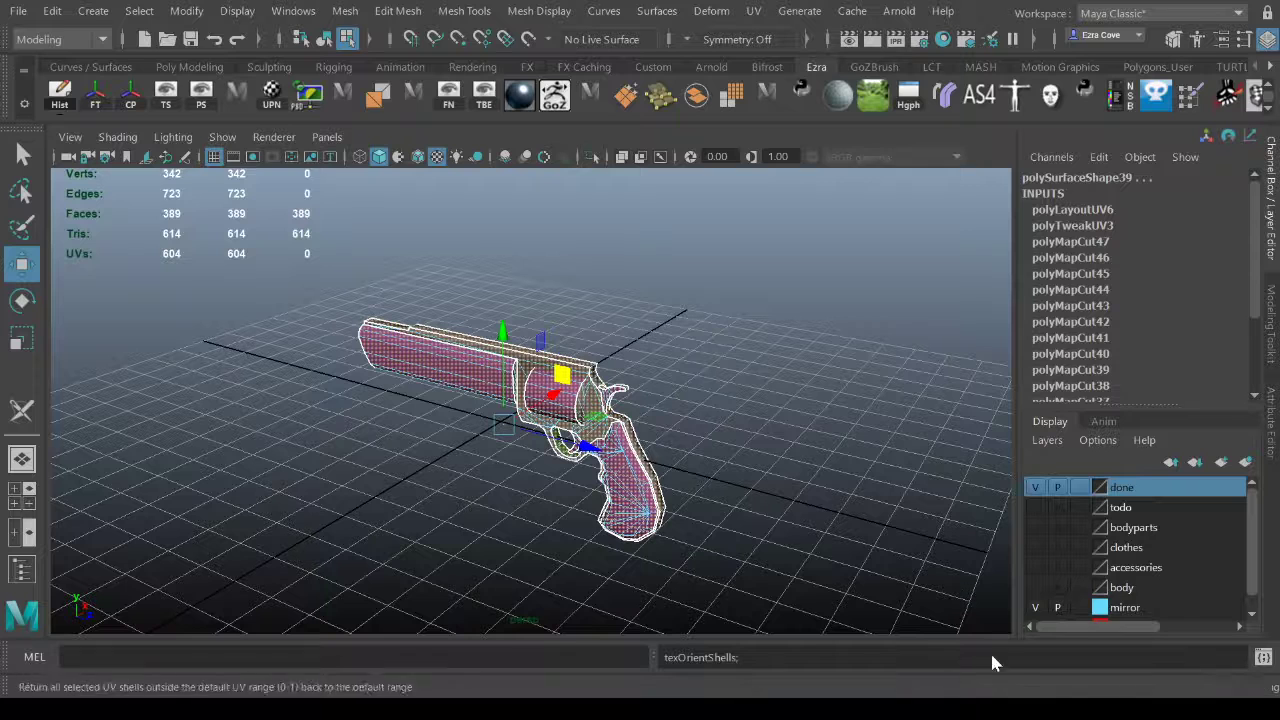
click(937, 654)
alt+right_drag(512, 348, 400, 350)
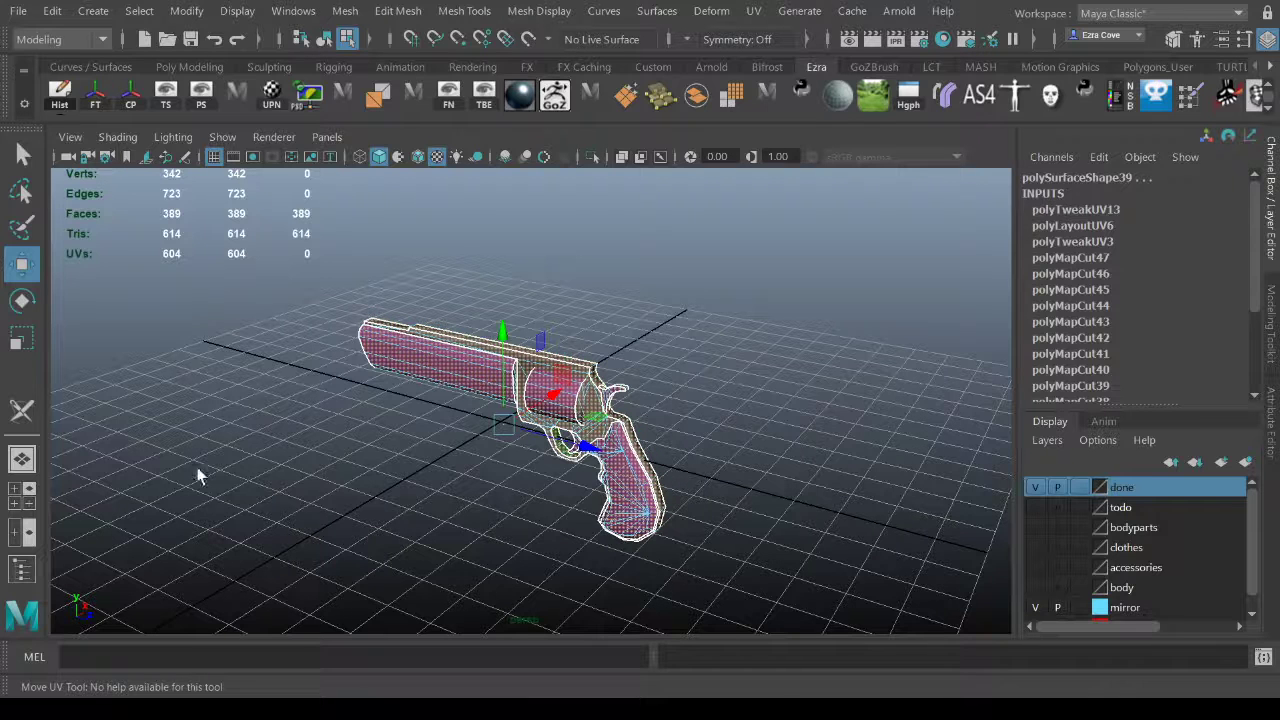
Combine all the revolver parts into a single mesh.
click(663, 480)
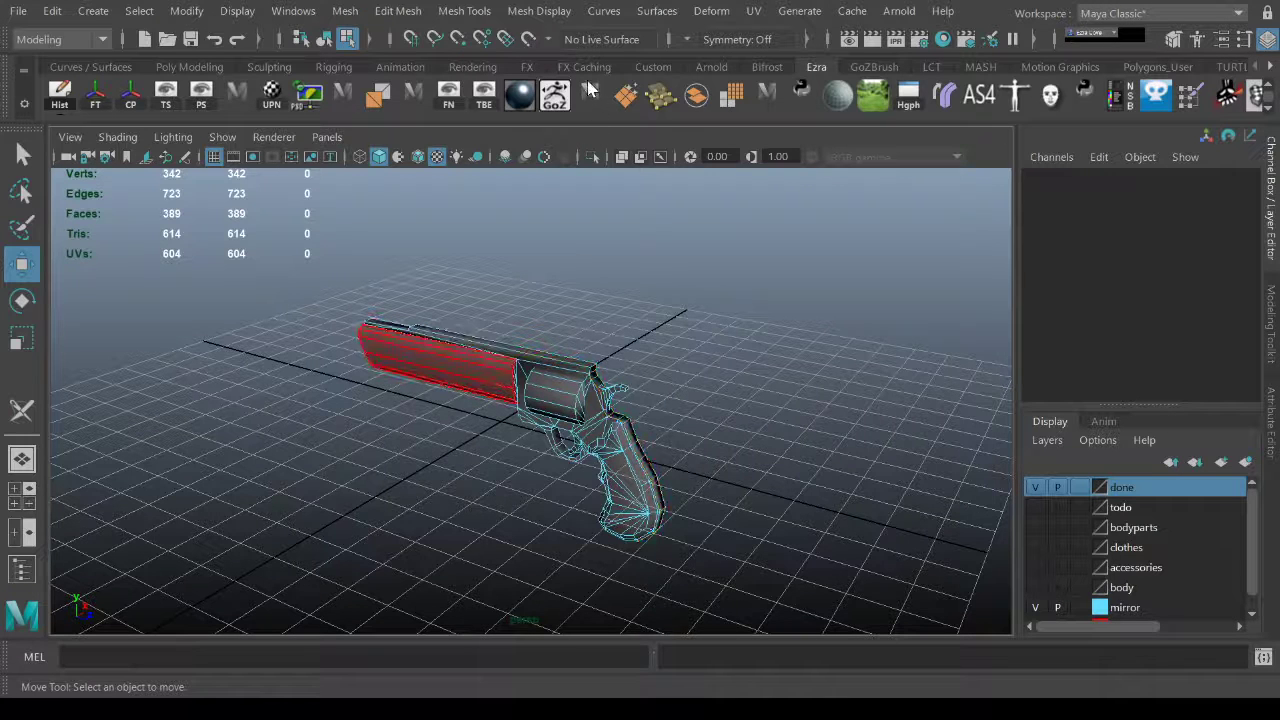
right_drag(588, 88, 590, 86)
click(304, 280)
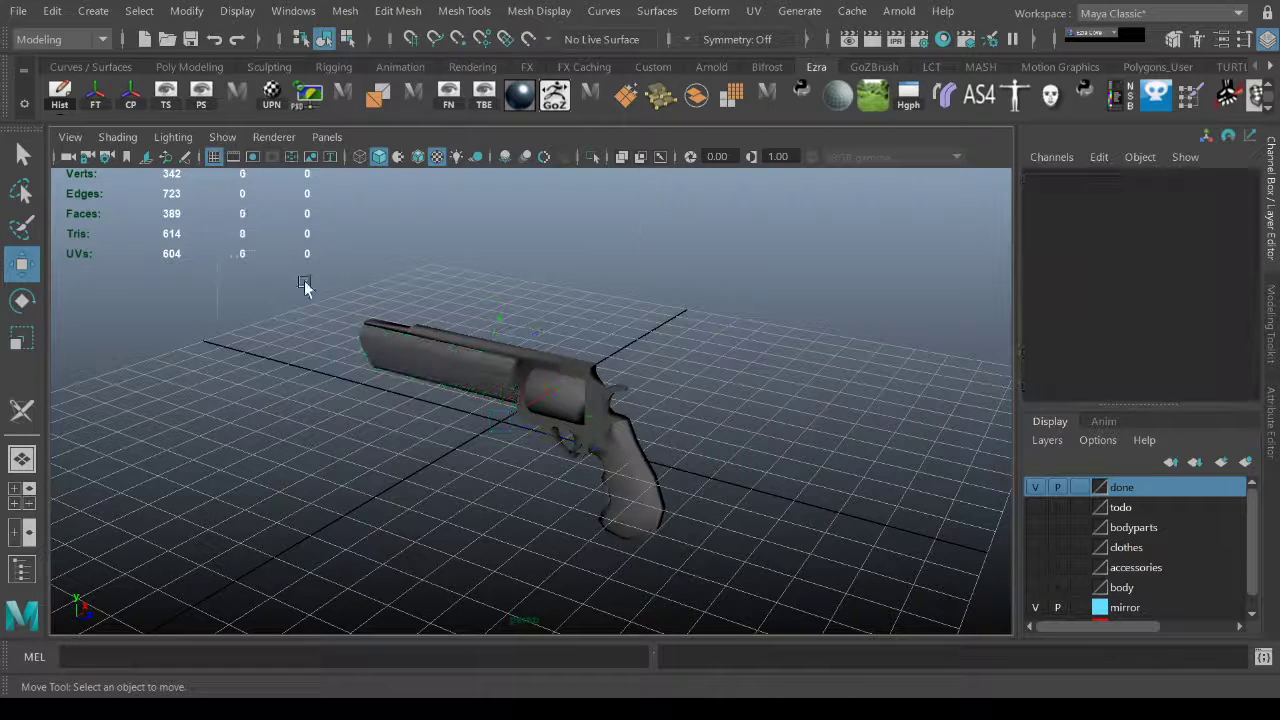
drag(318, 254, 770, 520)
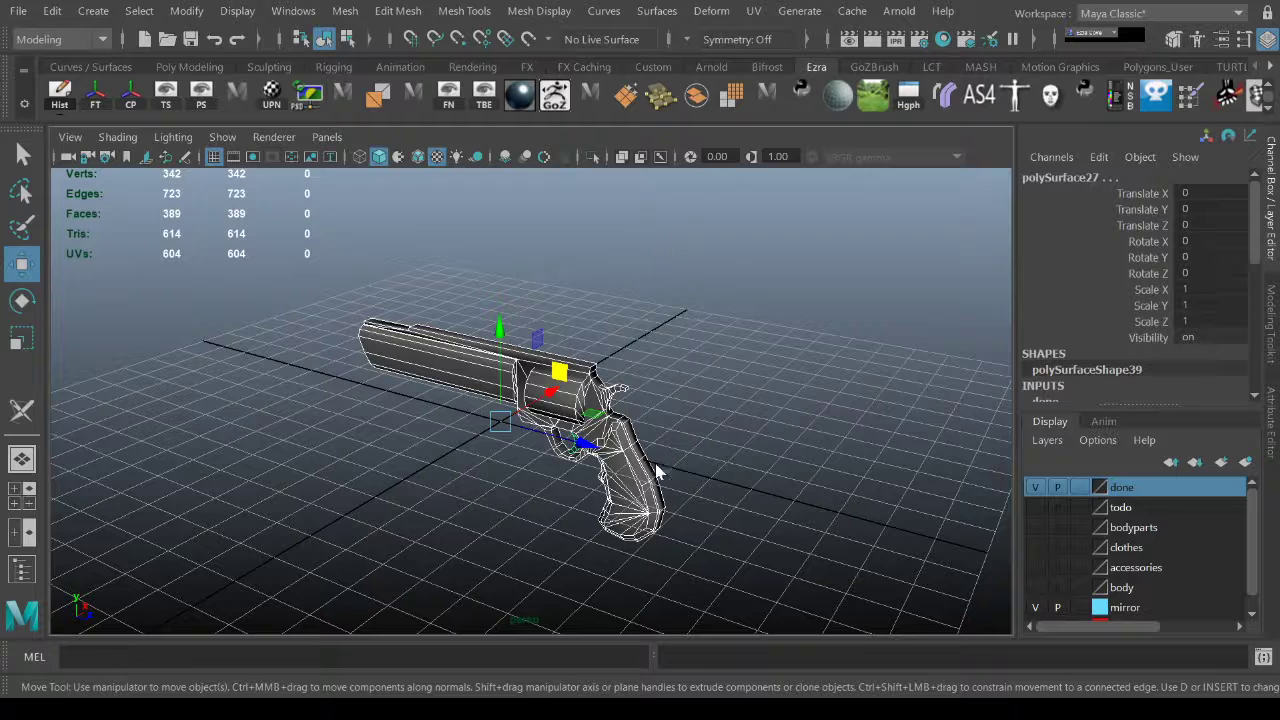
key(g)
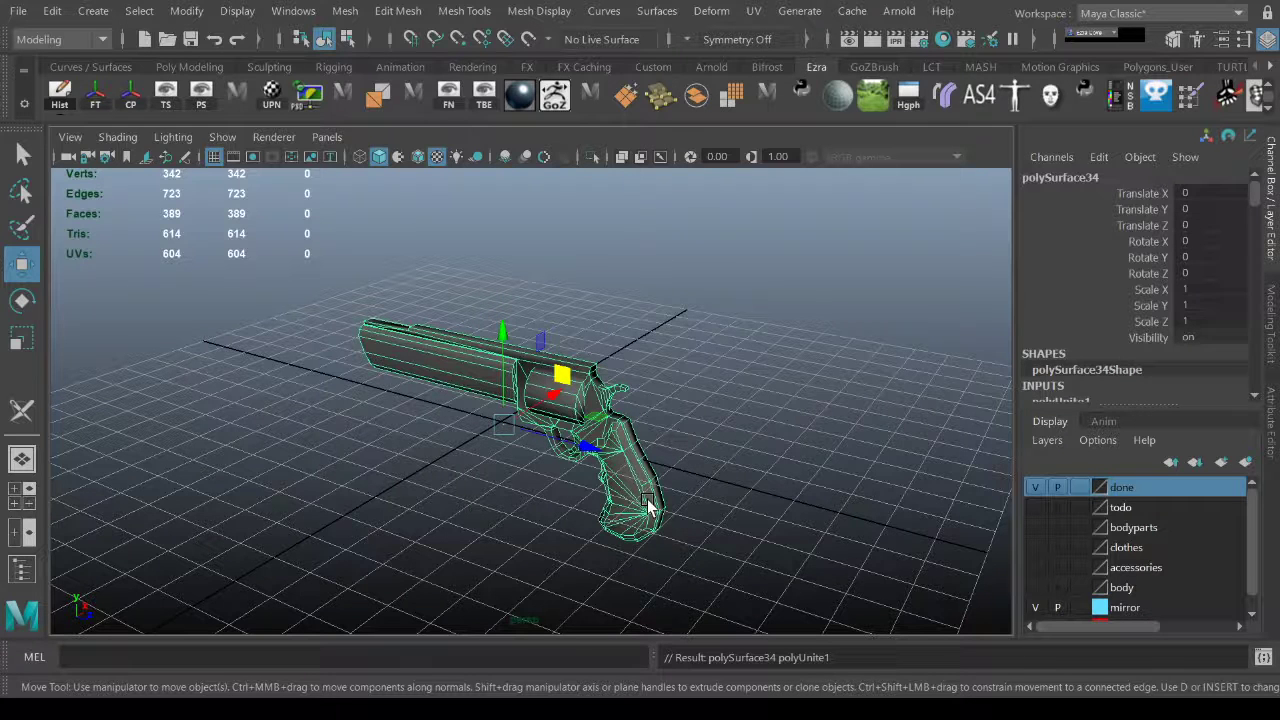
alt+drag(620, 297, 236, 305)
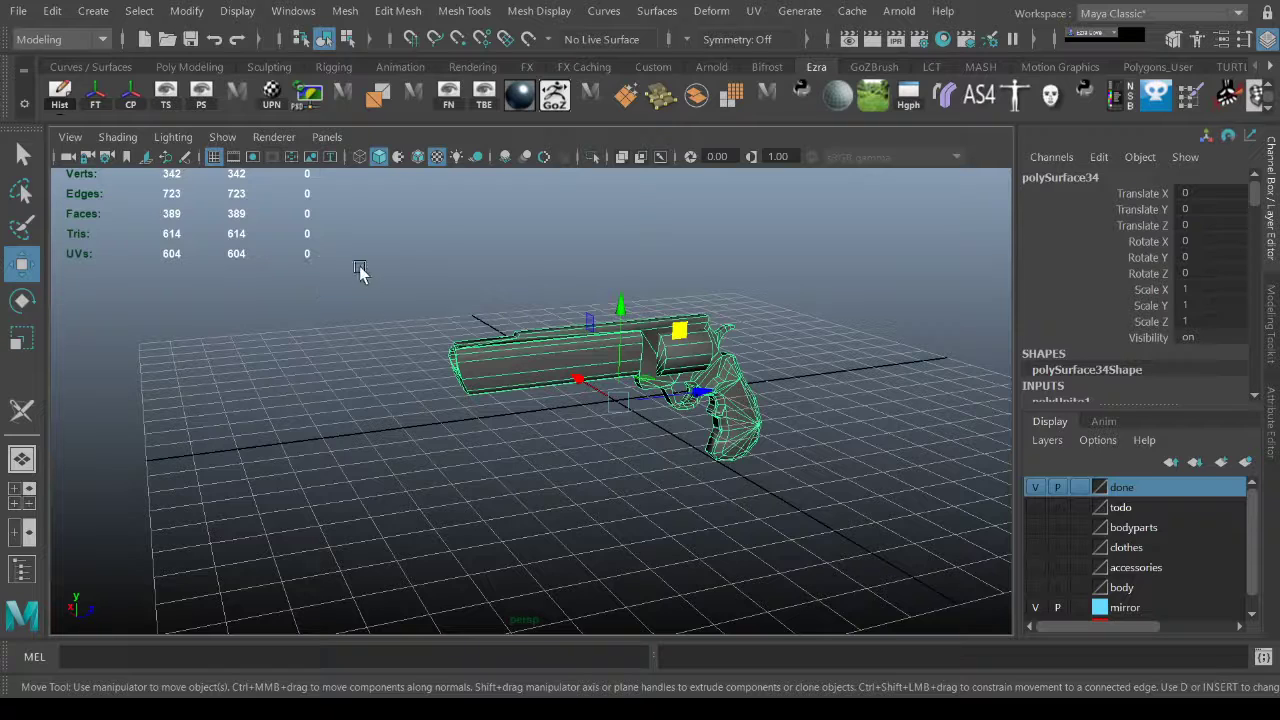